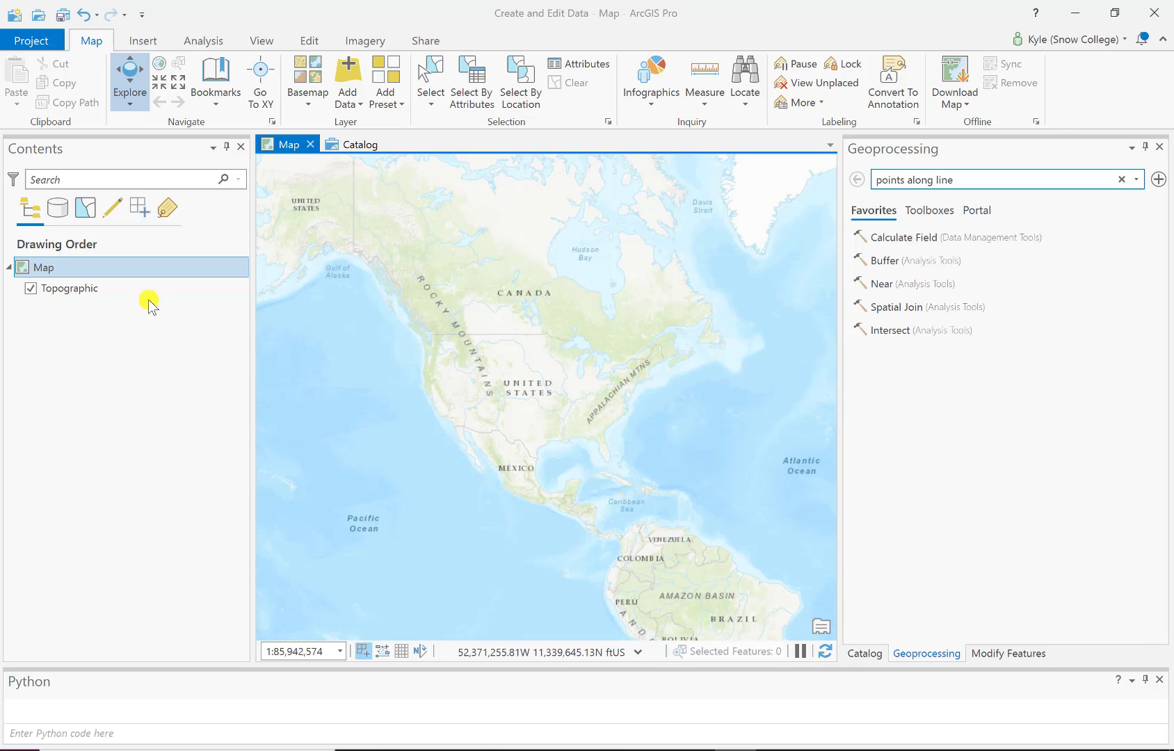
- Set the map's projected coordinate system to the NAD 1983 UTM zone that covers central Utah
right_click(39, 266)
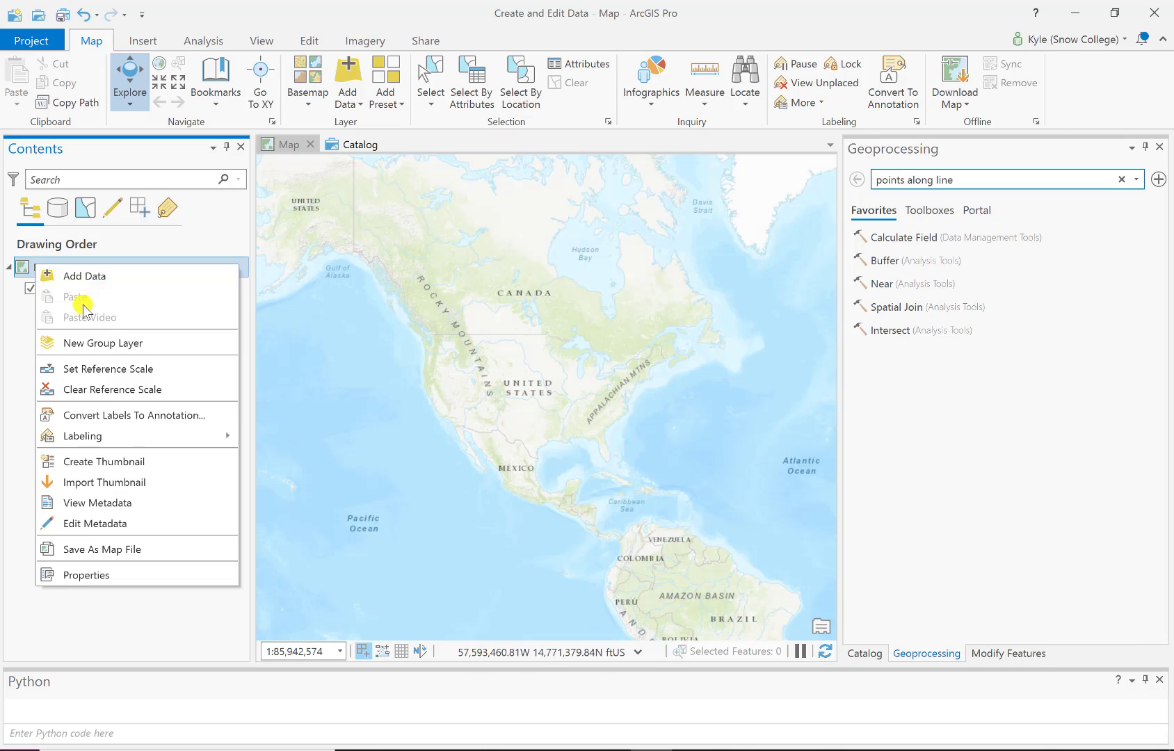
left_click(86, 576)
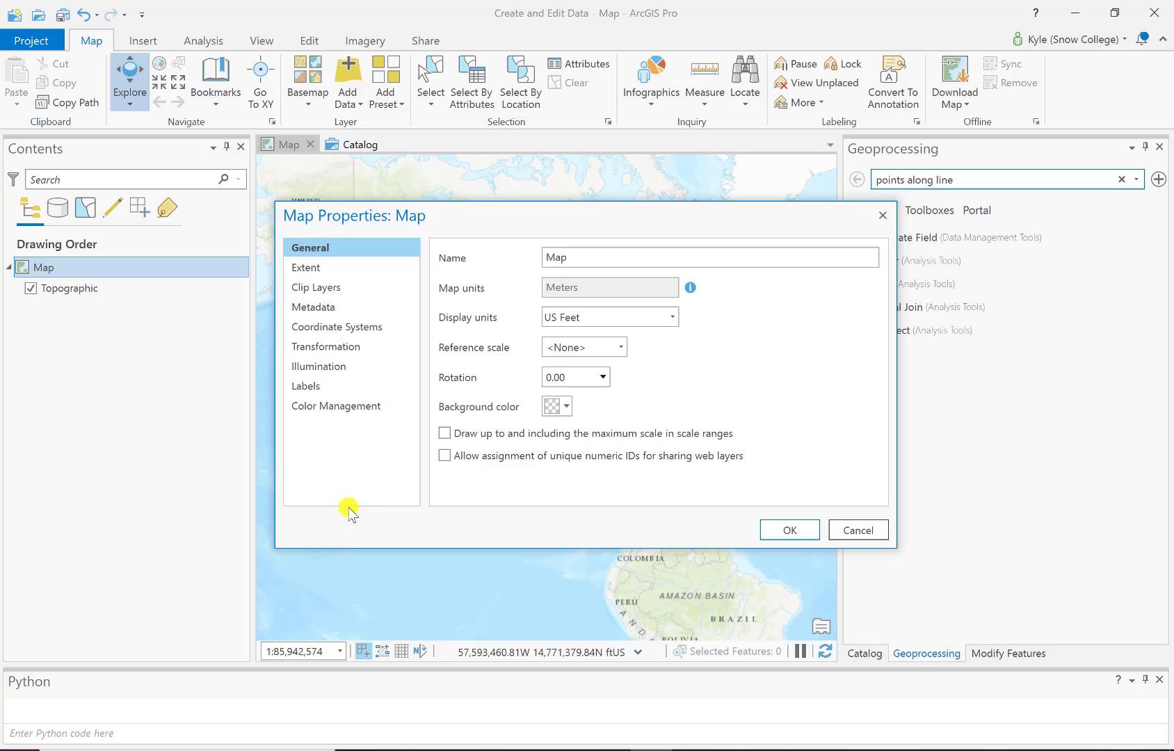
left_click(342, 327)
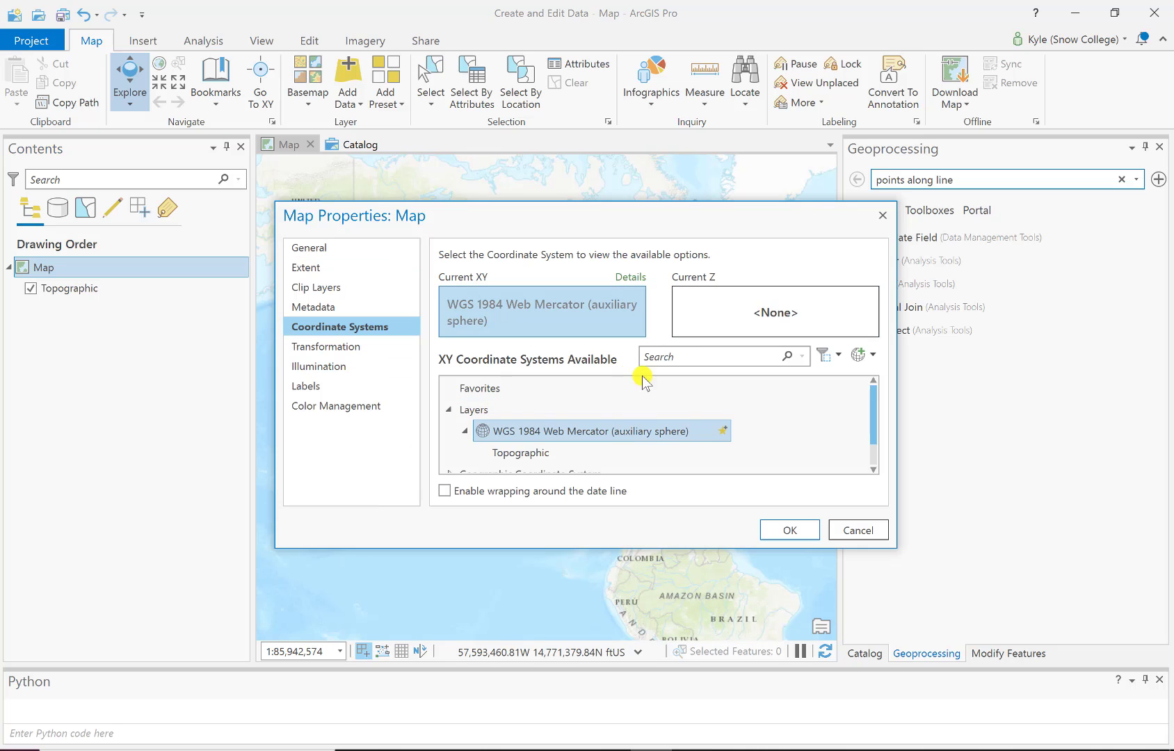
left_click_drag(878, 435, 874, 456)
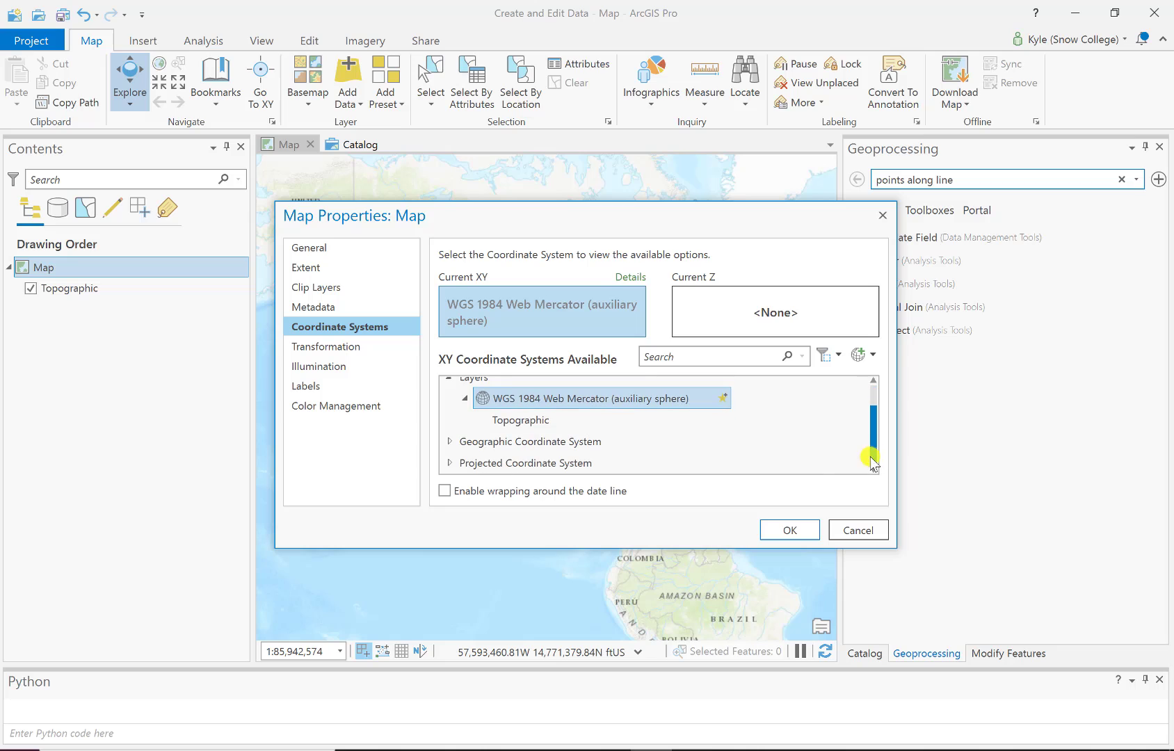
left_click(516, 463)
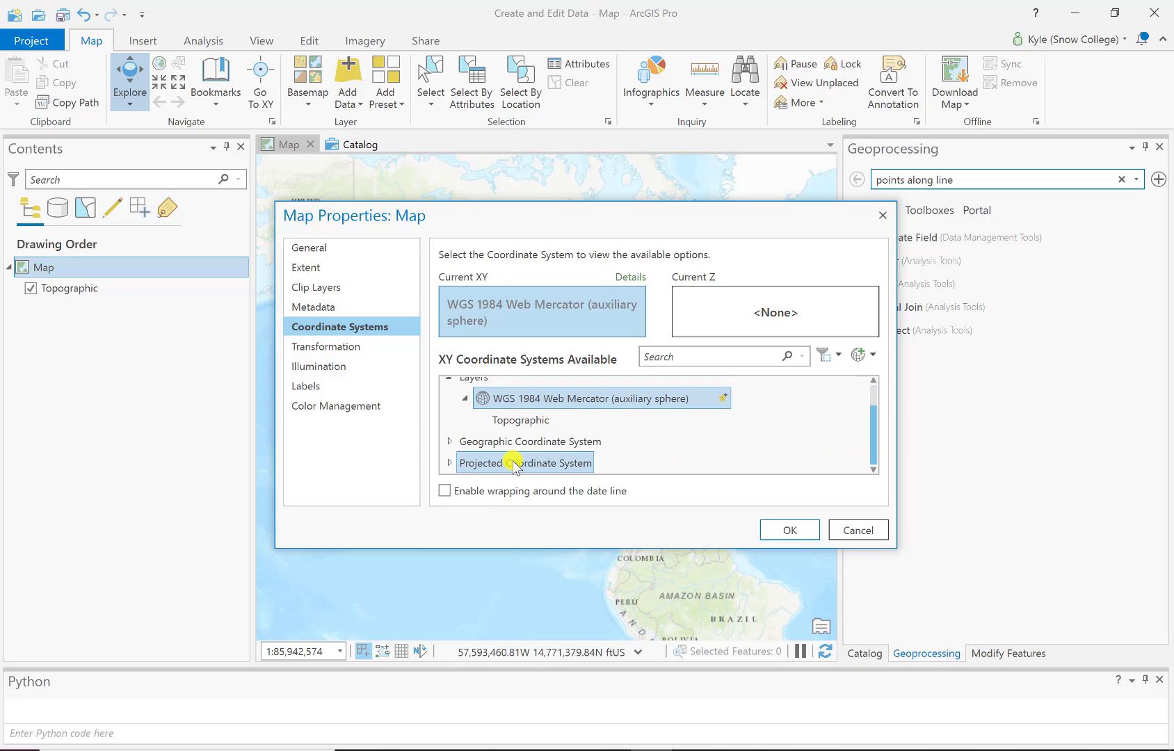
left_click(450, 464)
scroll(562, 431, "down", 3)
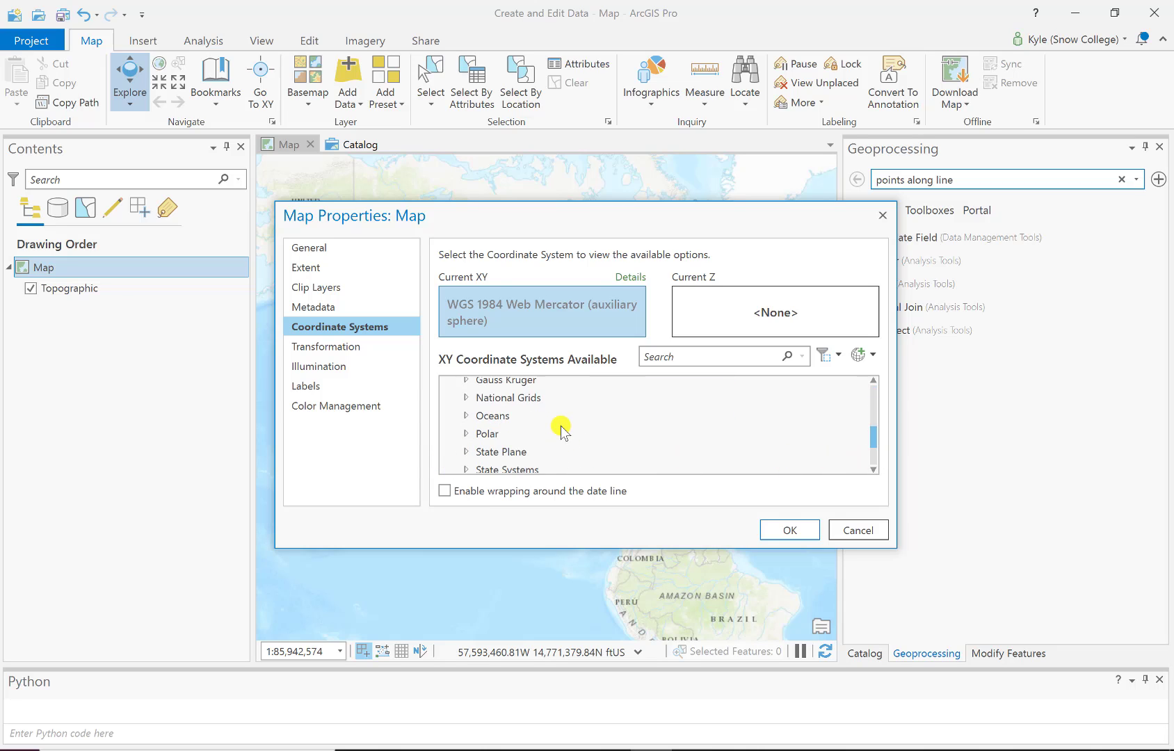
scroll(562, 432, "down", 2)
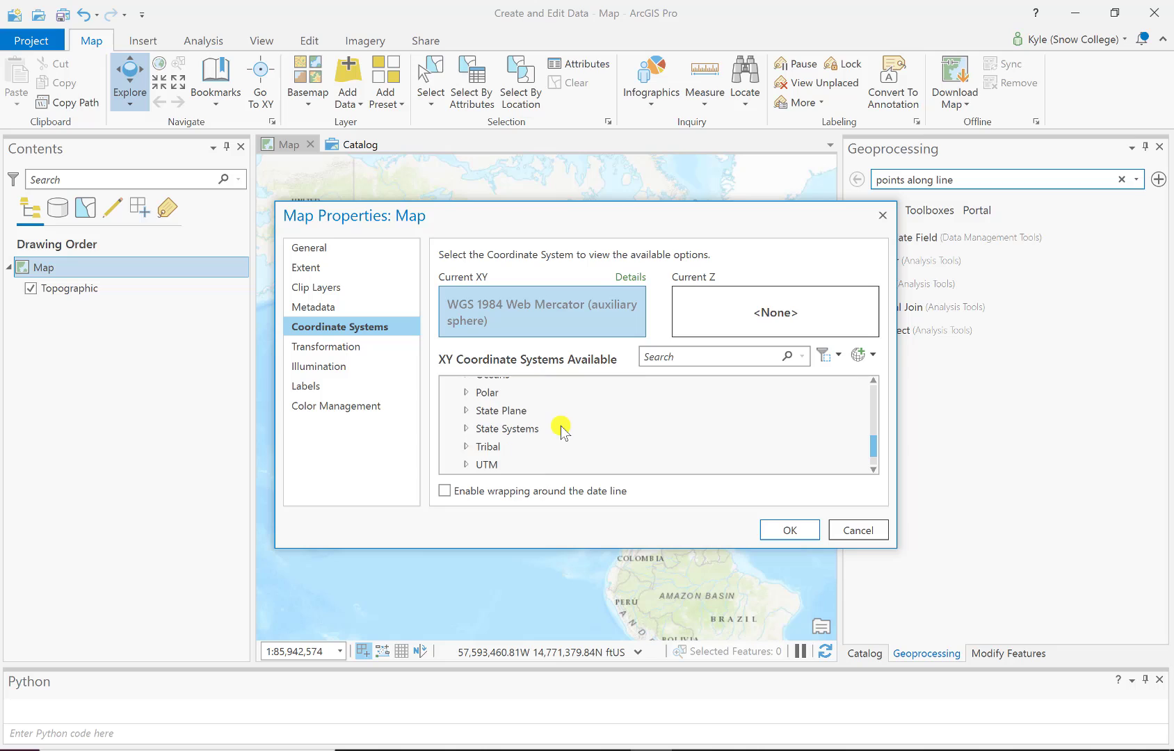
left_click(467, 465)
scroll(592, 420, "down", 3)
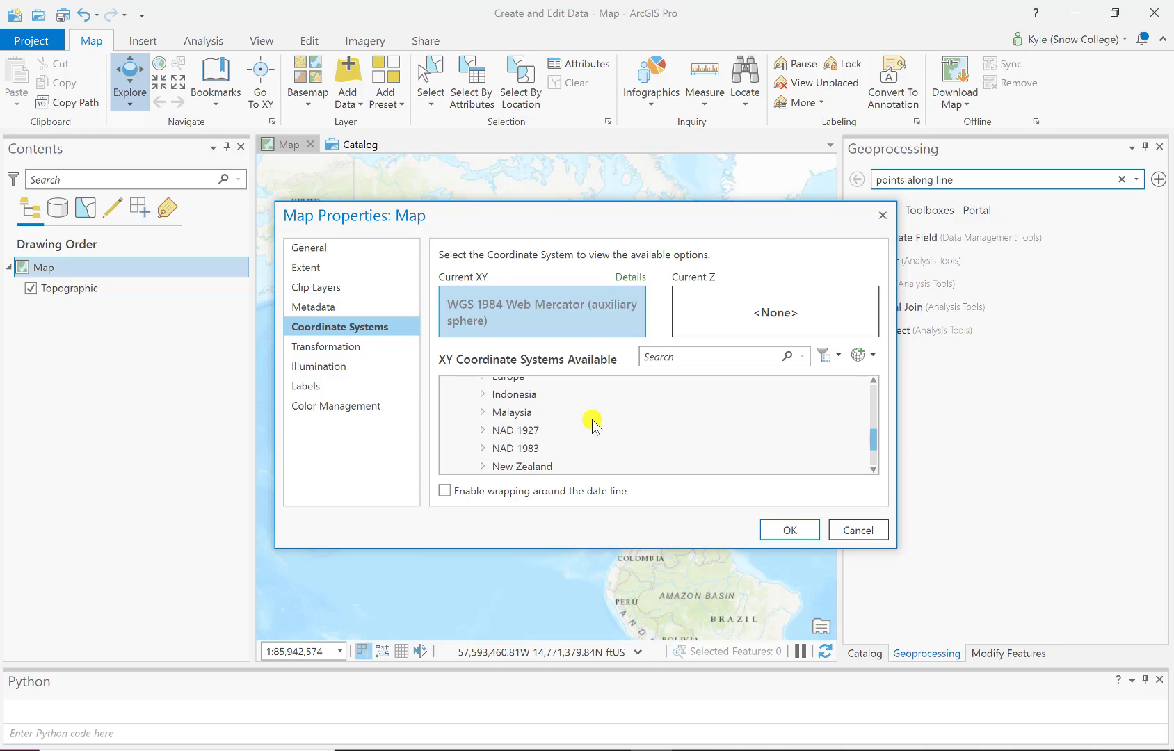
left_click(482, 448)
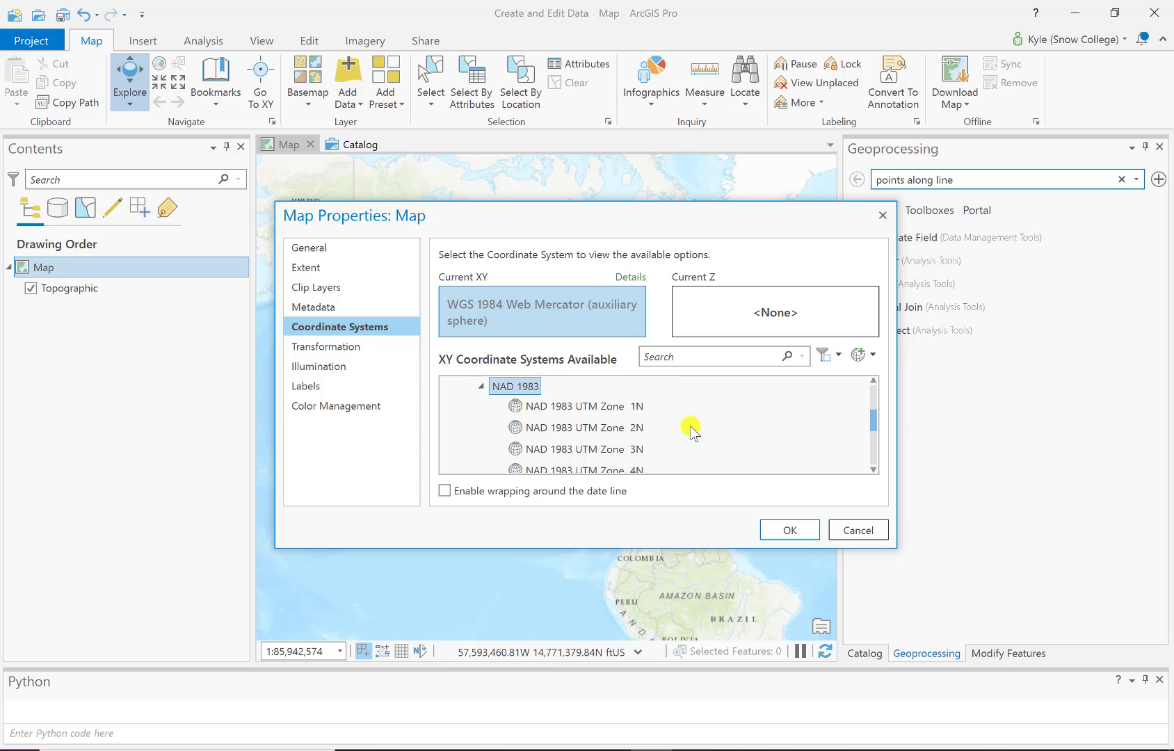
scroll(685, 431, "down", 5)
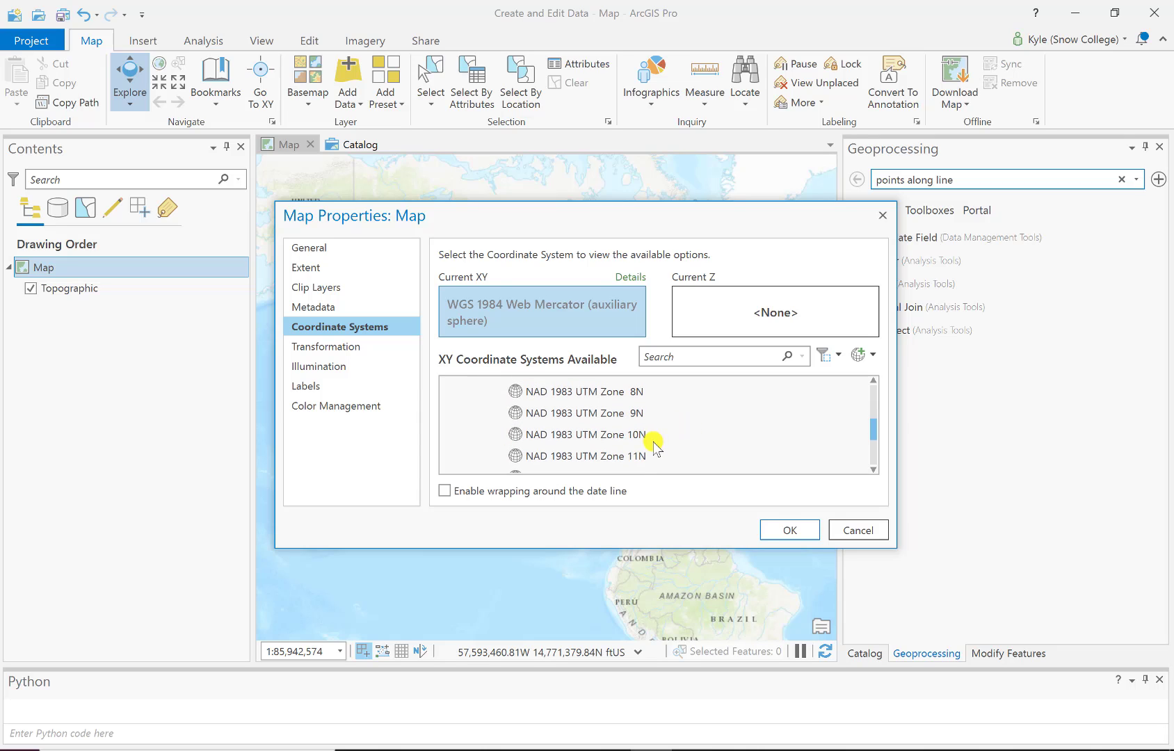
left_click(636, 438)
left_click(790, 531)
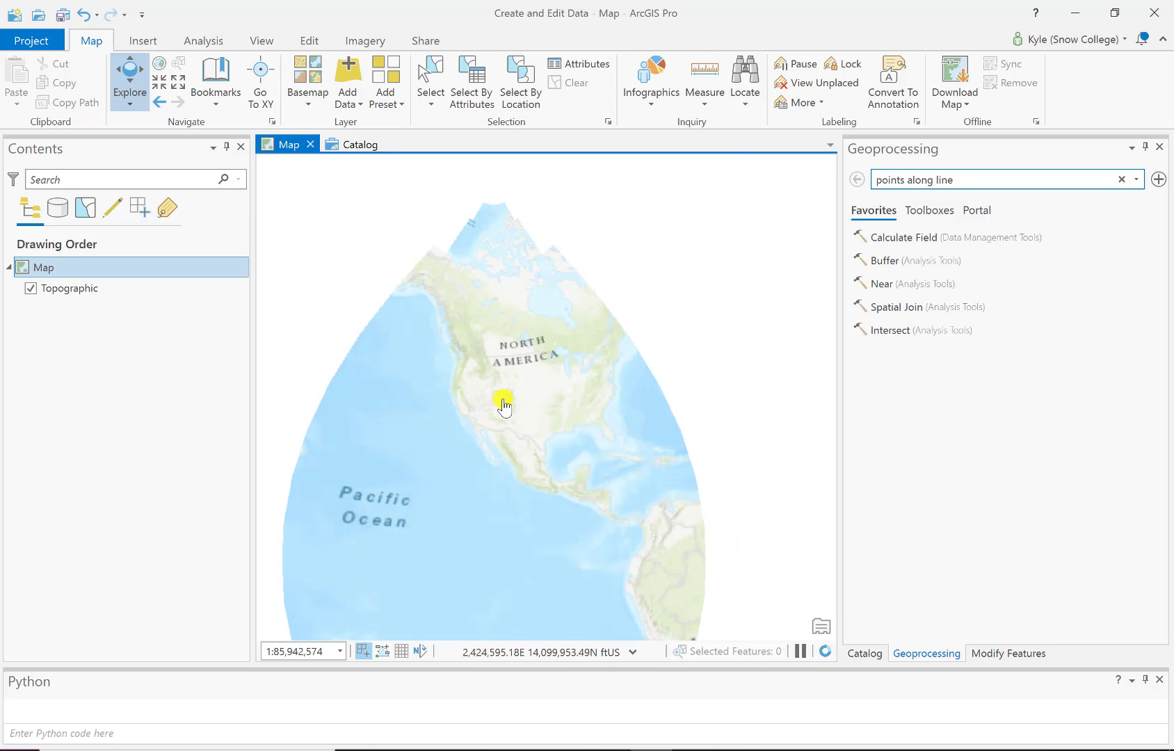
- Locate Ephraim, Utah, on the topographic map and examine the Ephraim Creek and Cottonwood Creek canyon area to its east
scroll(507, 409, "up", 3)
scroll(509, 410, "up", 3)
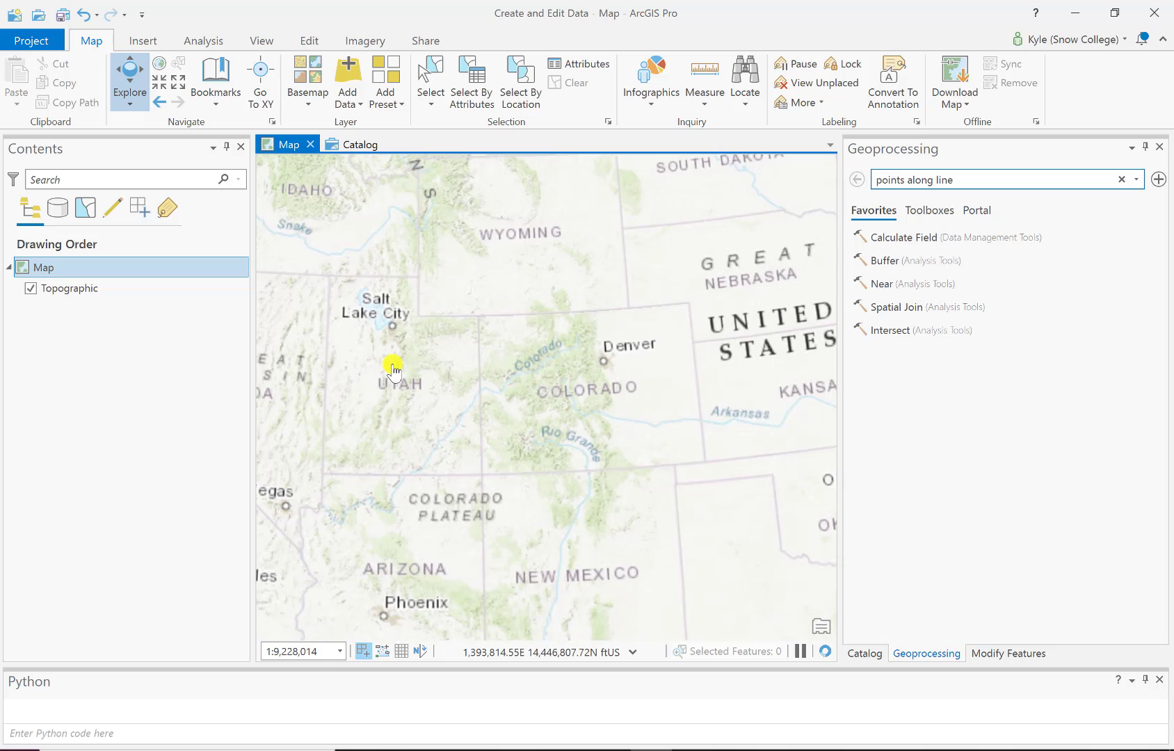
scroll(409, 410, "up", 2)
left_click_drag(415, 420, 493, 437)
scroll(495, 433, "up", 2)
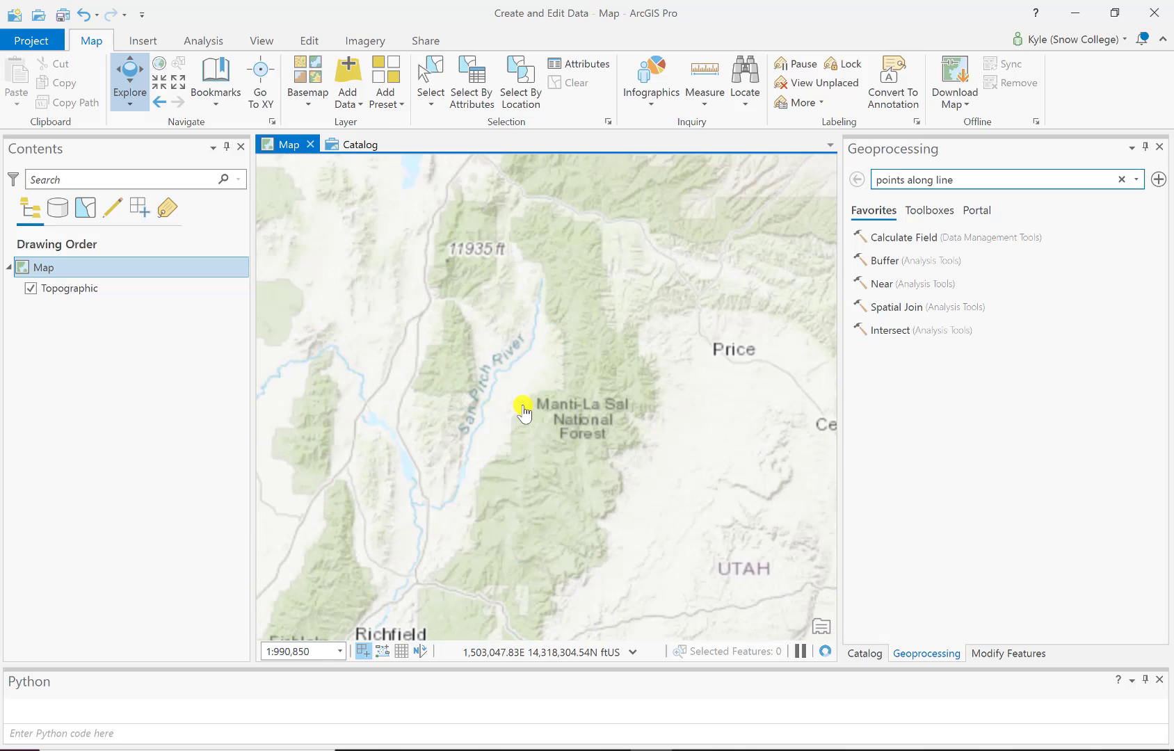
scroll(526, 416, "up", 1)
scroll(525, 415, "up", 2)
scroll(491, 452, "up", 3)
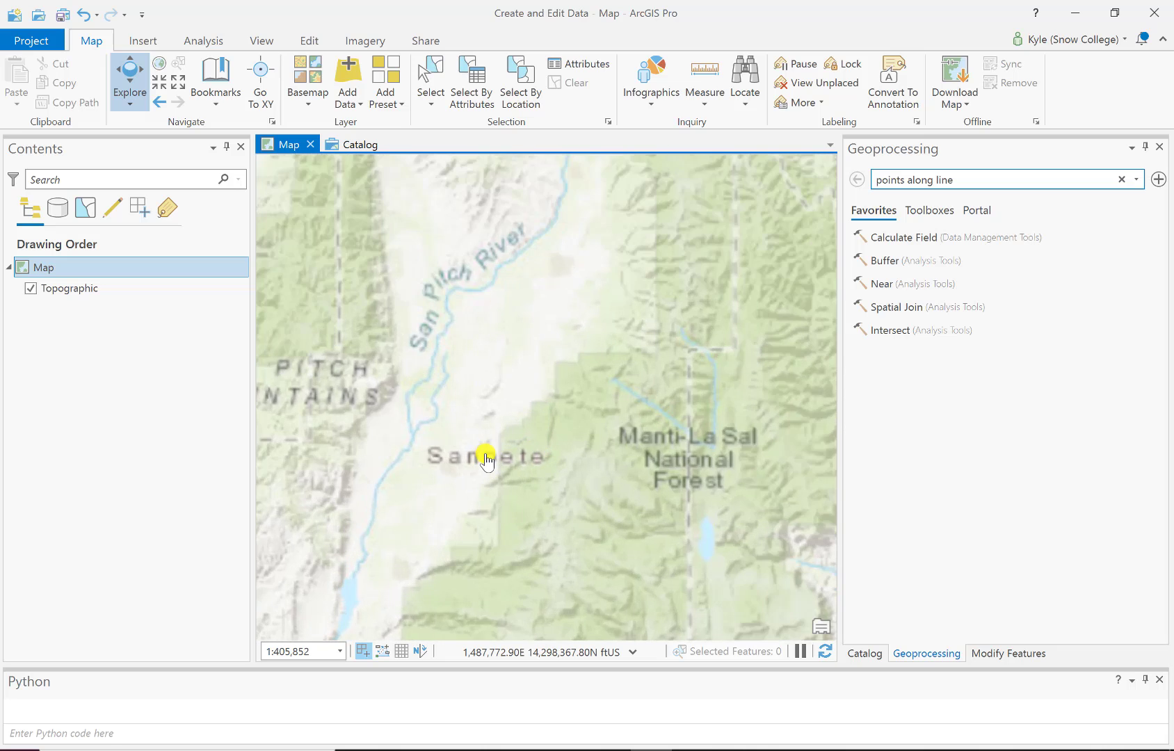
scroll(421, 486, "up", 2)
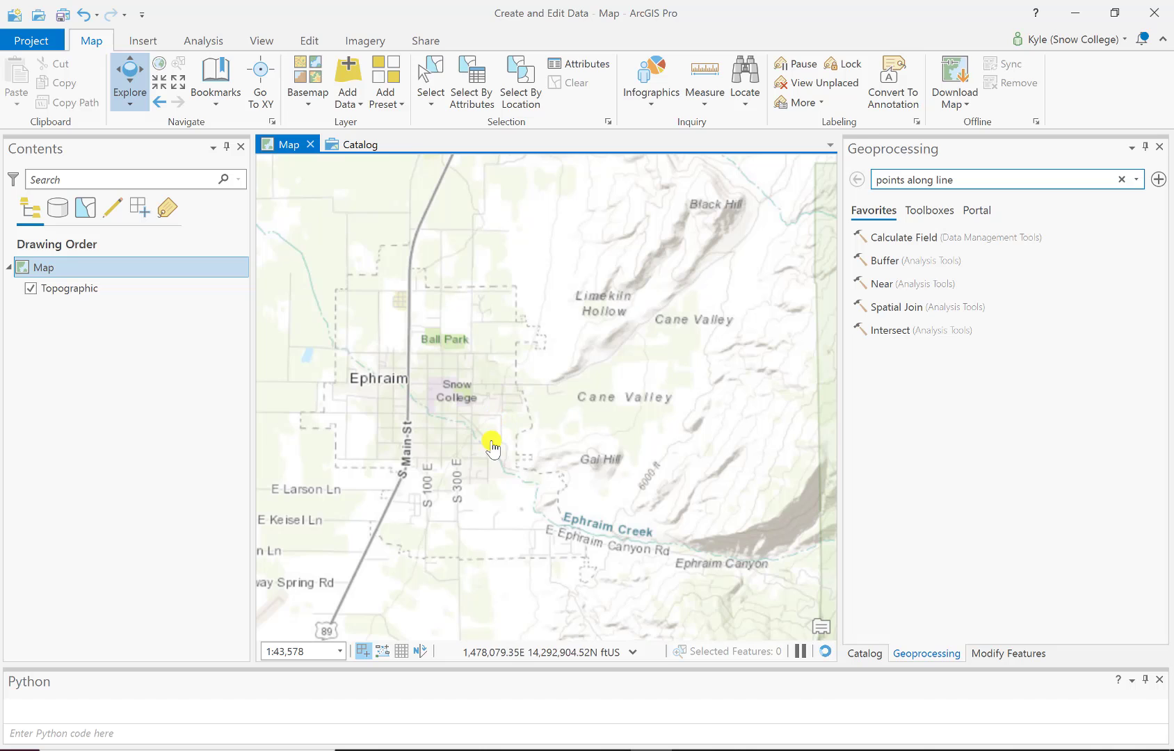
scroll(499, 448, "up", 2)
left_click_drag(553, 451, 451, 346)
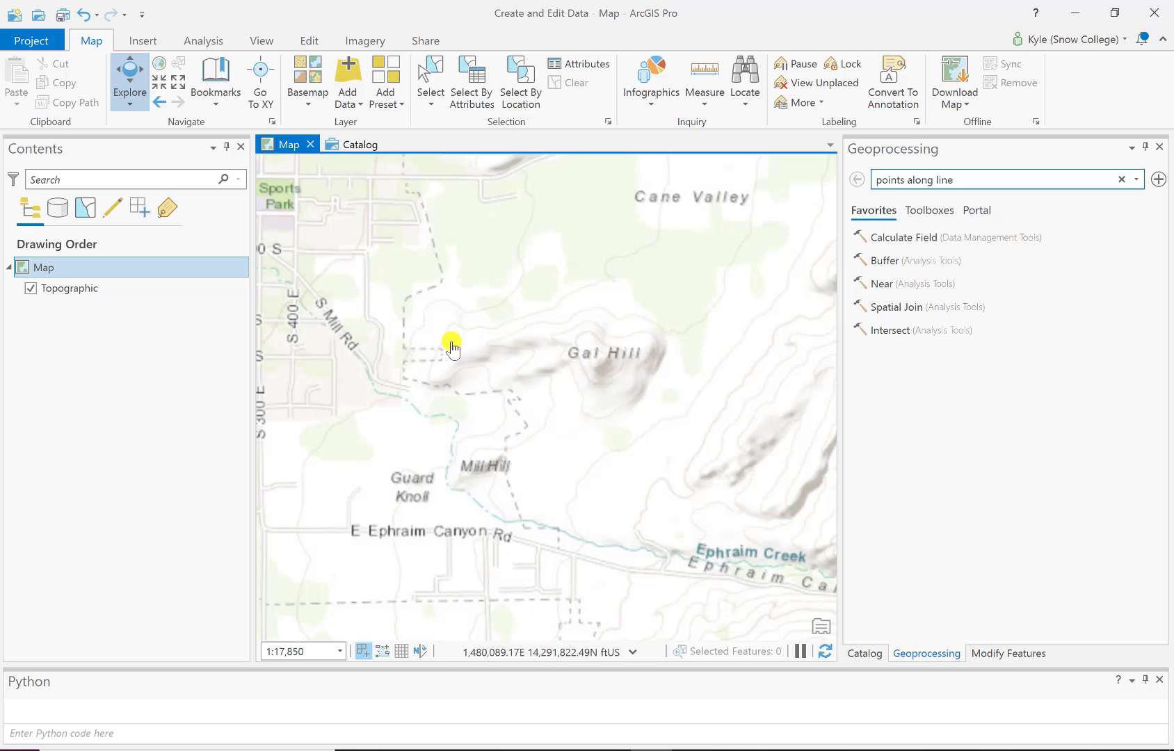
scroll(472, 307, "down", 3)
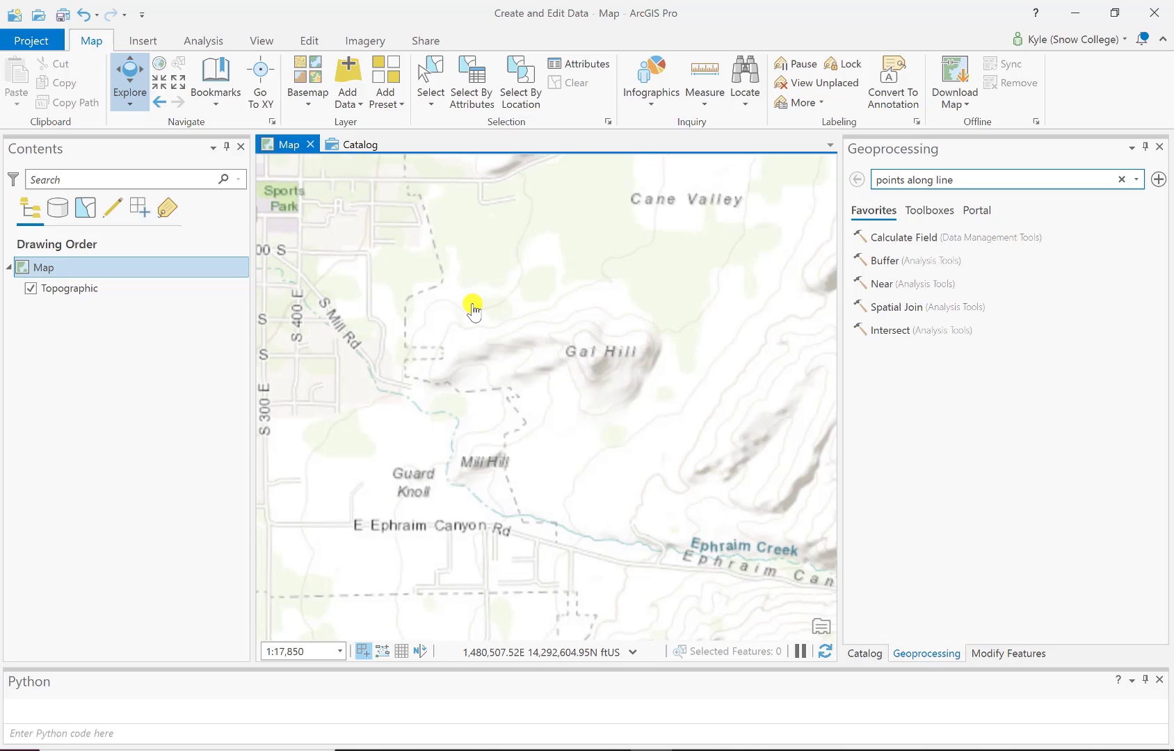
scroll(473, 313, "down", 2)
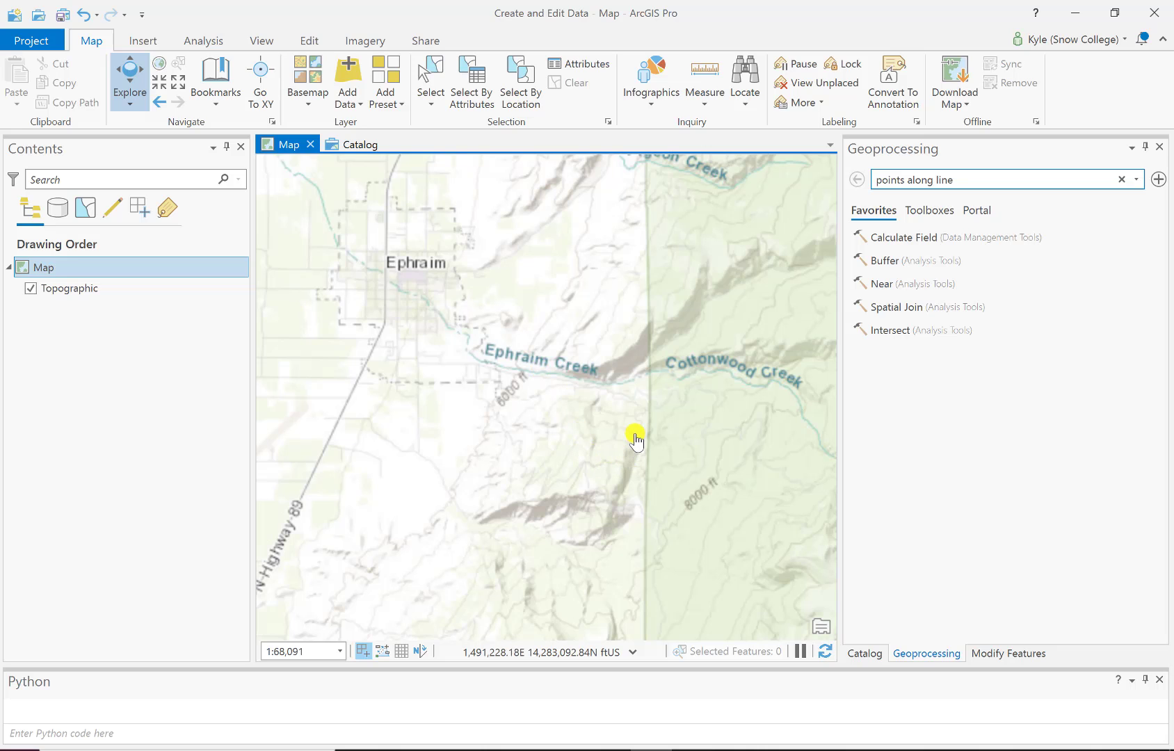
left_click_drag(630, 439, 546, 449)
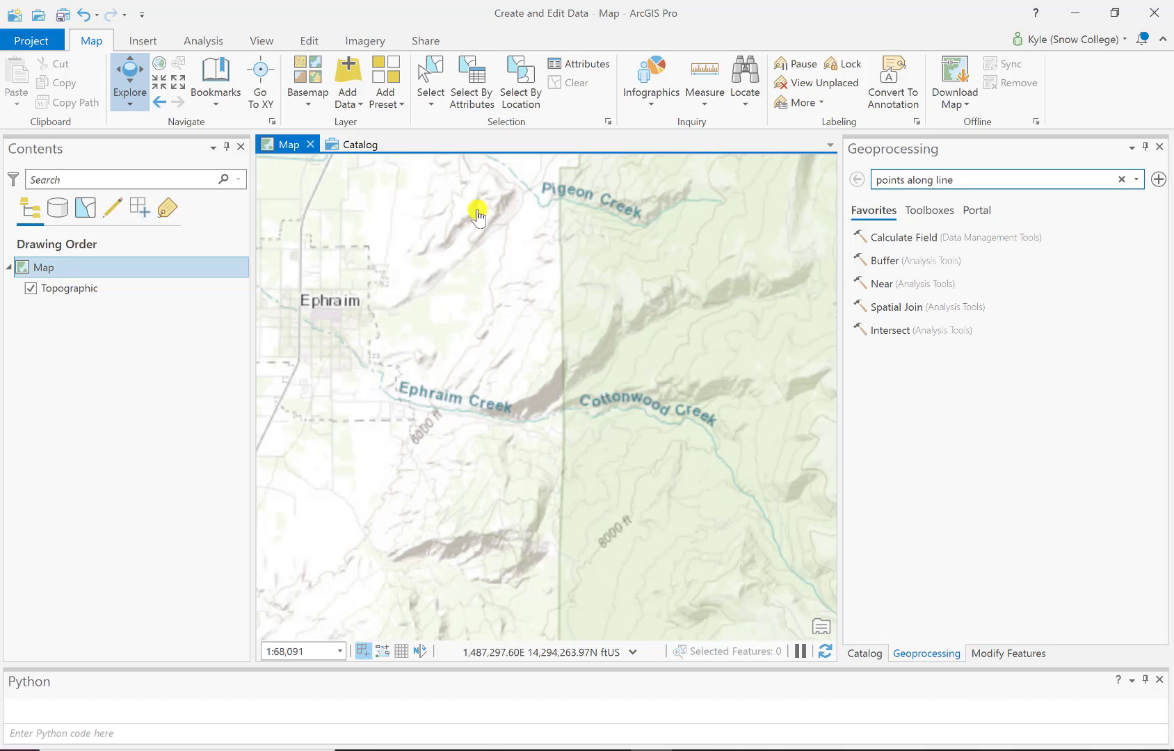
- Change the map's basemap to Imagery
left_click(310, 104)
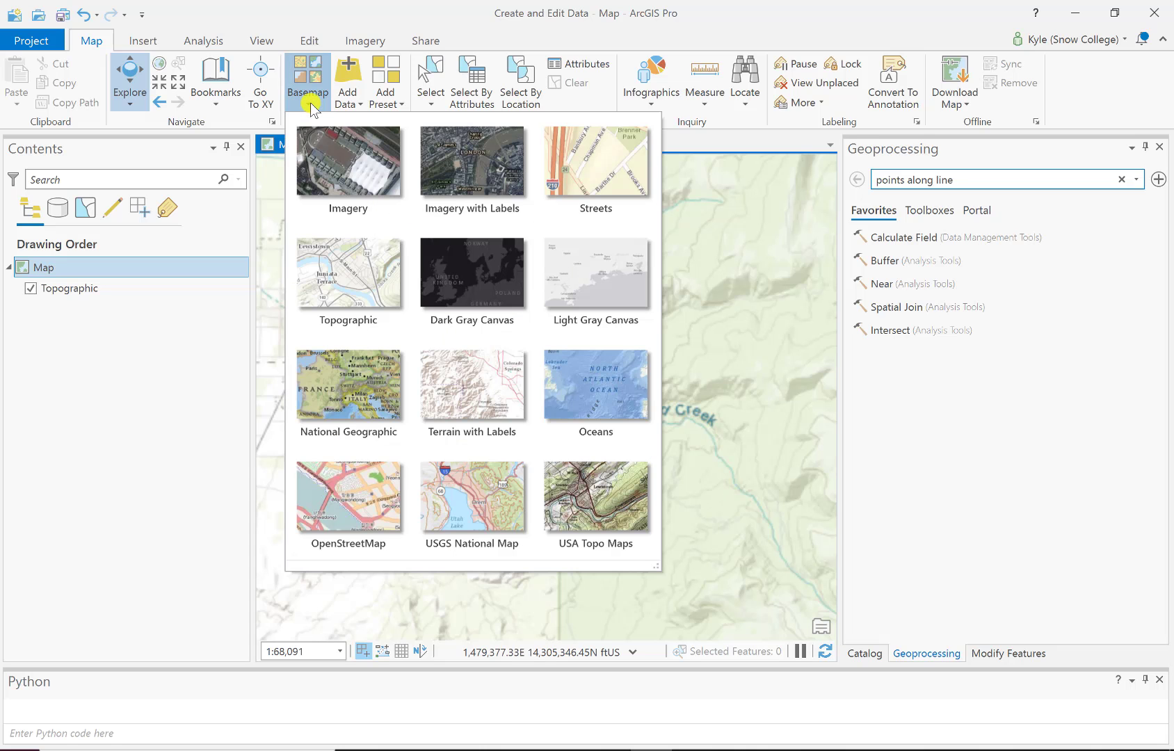
left_click(341, 161)
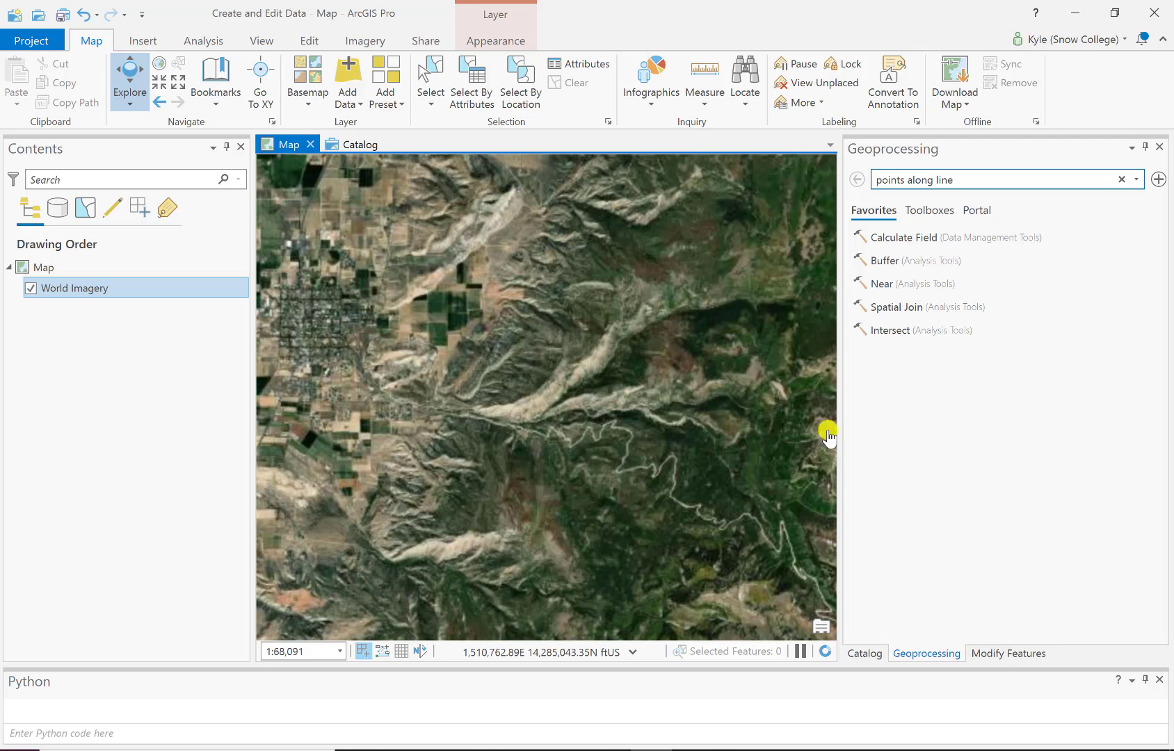
left_click(320, 102)
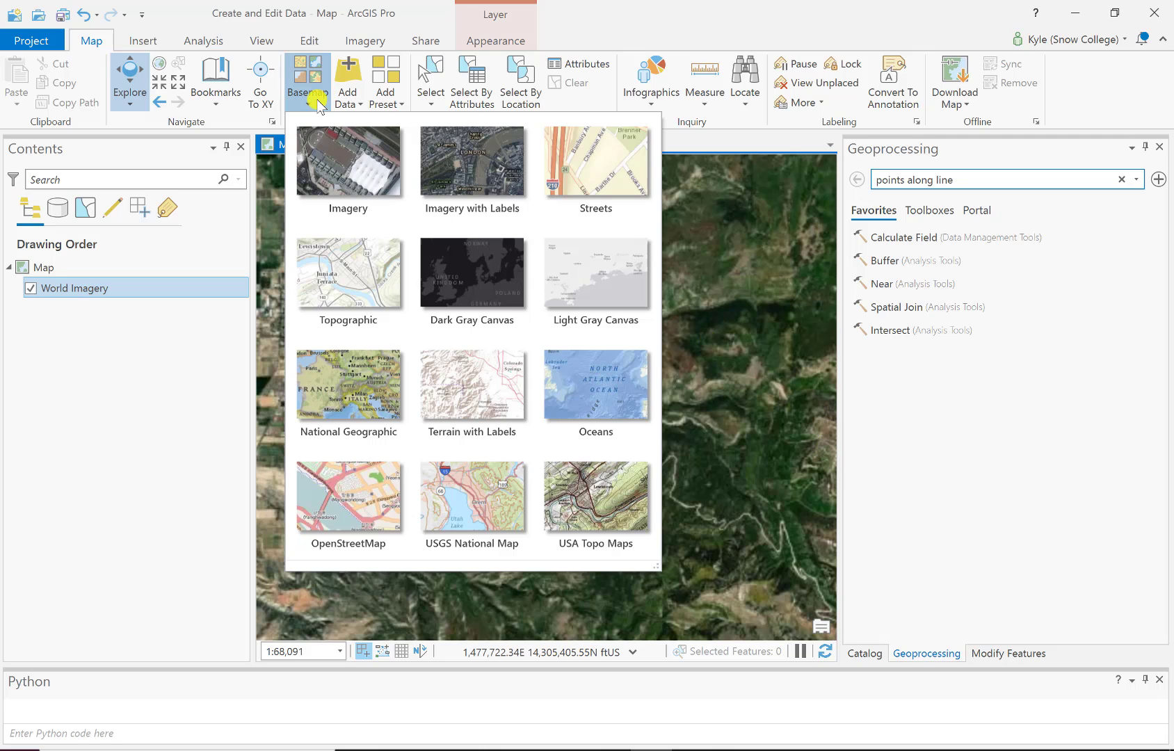
left_click(318, 103)
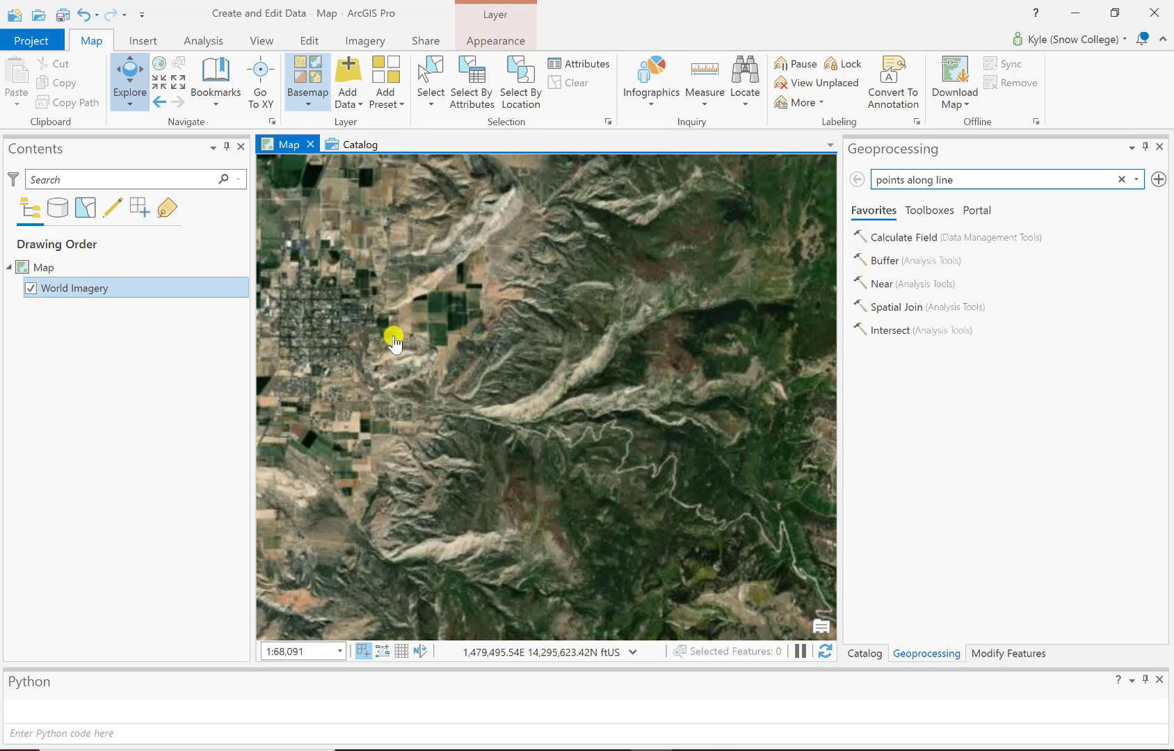
- Examine the dirt road fork in the canyon east of Ephraim on the imagery at a scale of 1:2,995
scroll(414, 398, "up", 5)
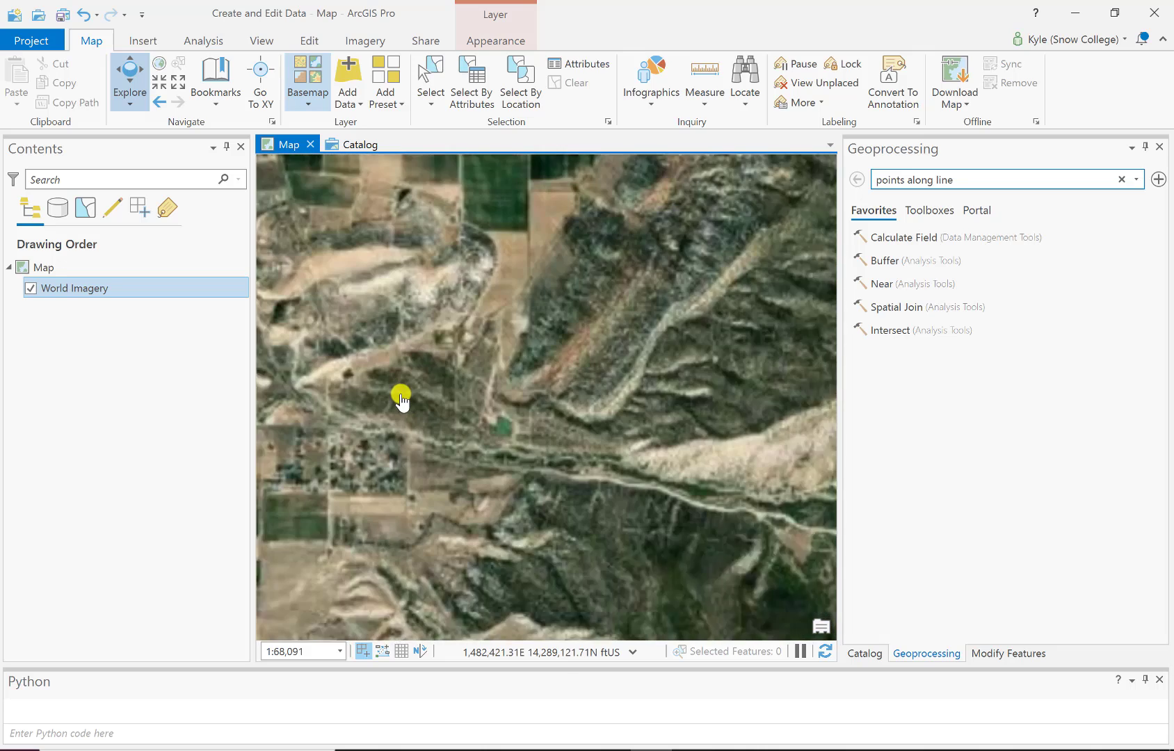
left_click_drag(403, 399, 516, 404)
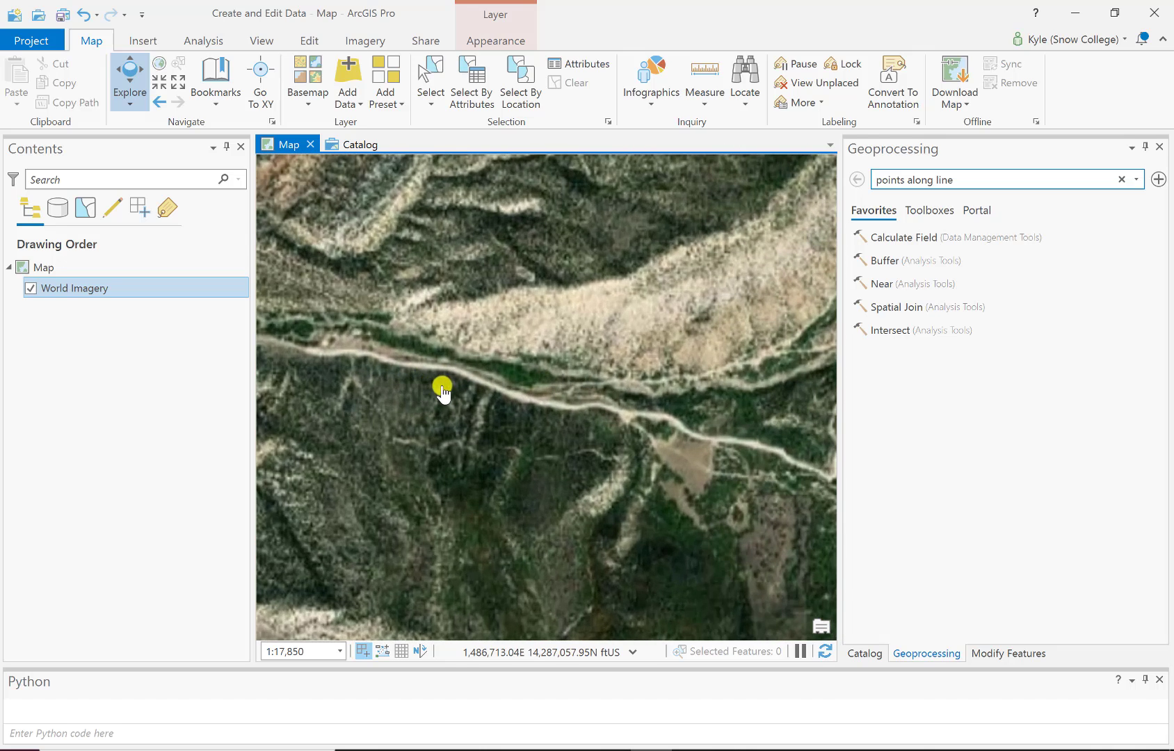
scroll(440, 388, "up", 2)
left_click_drag(574, 406, 483, 406)
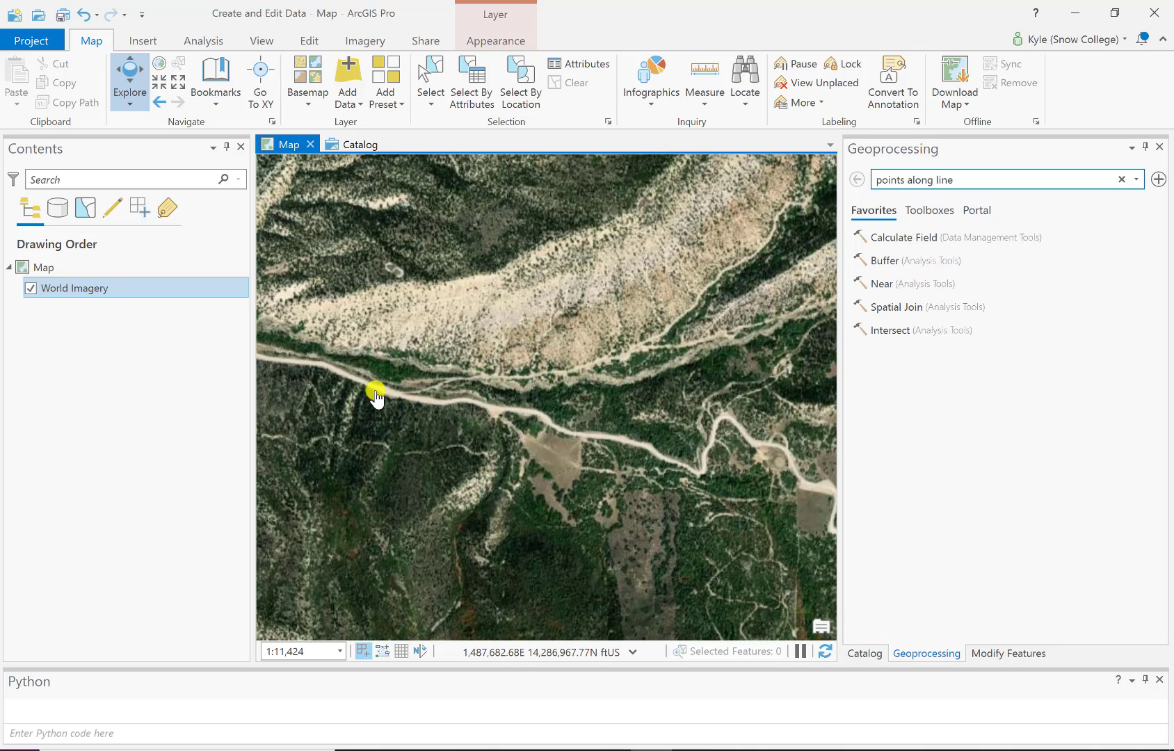
left_click_drag(426, 400, 435, 400)
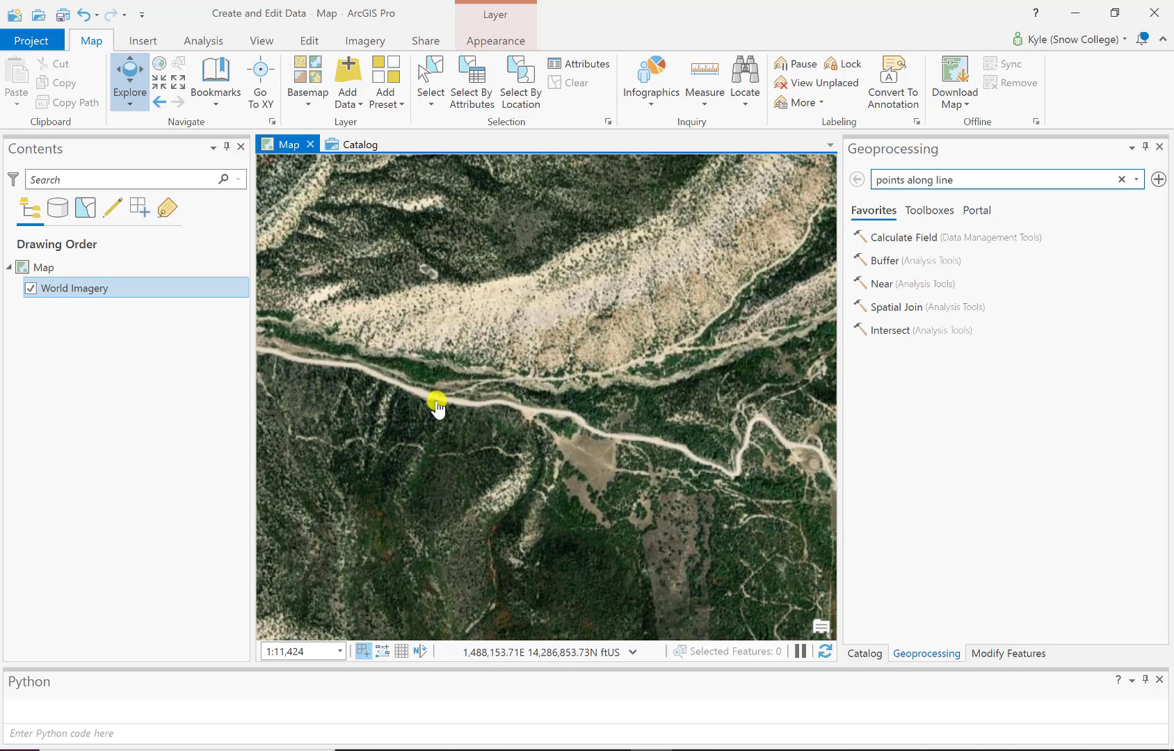
scroll(438, 402, "up", 3)
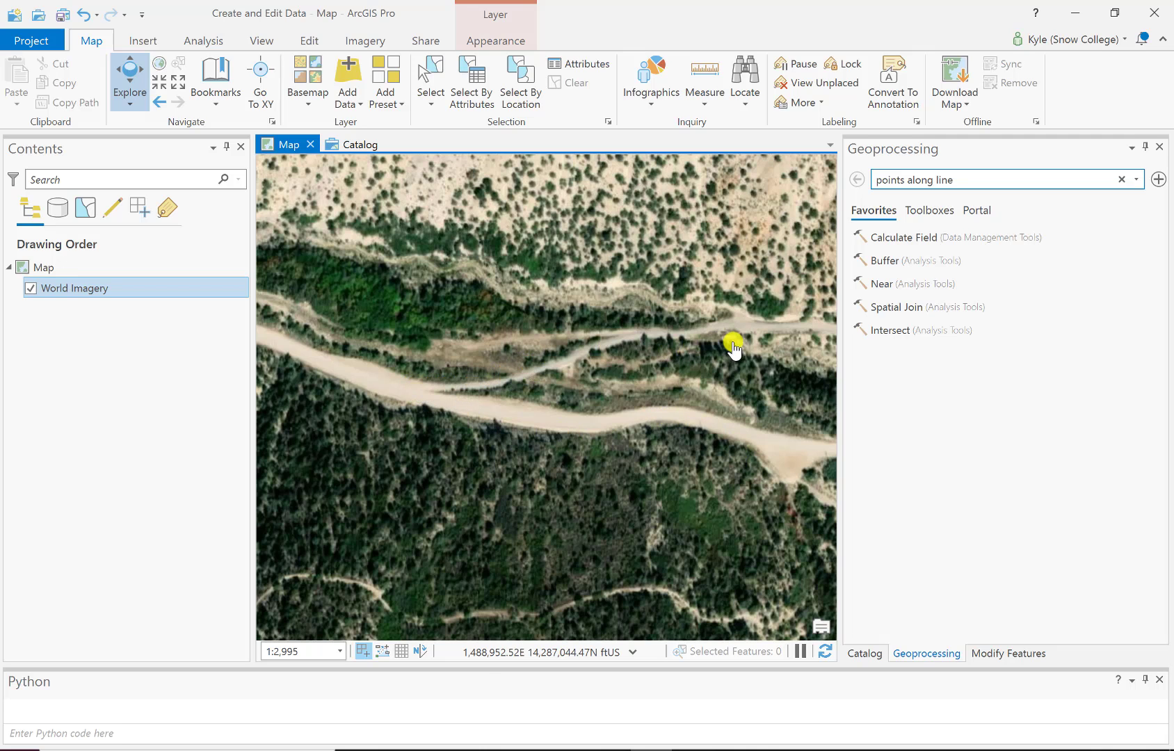
mouse_move(737, 344)
left_mouse_down()
mouse_move(564, 370)
mouse_move(716, 333)
left_mouse_up()
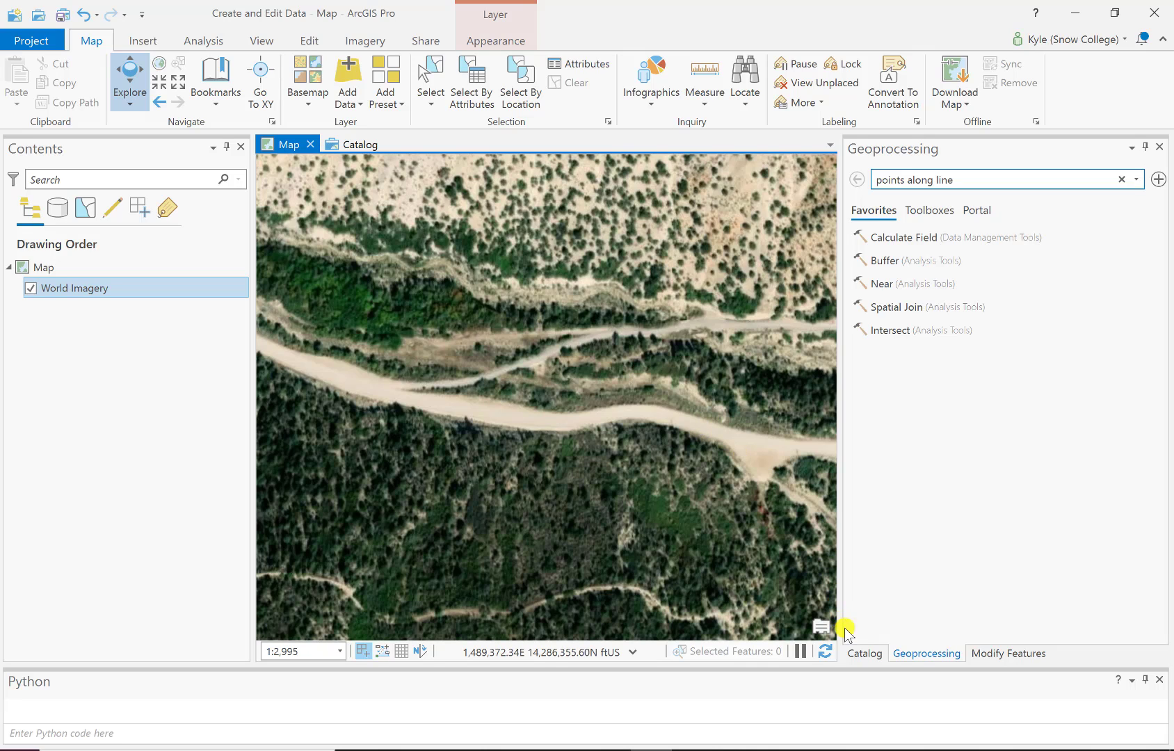
- Show the contents of the Create and Edit Data project folder in the Catalog
left_click(863, 654)
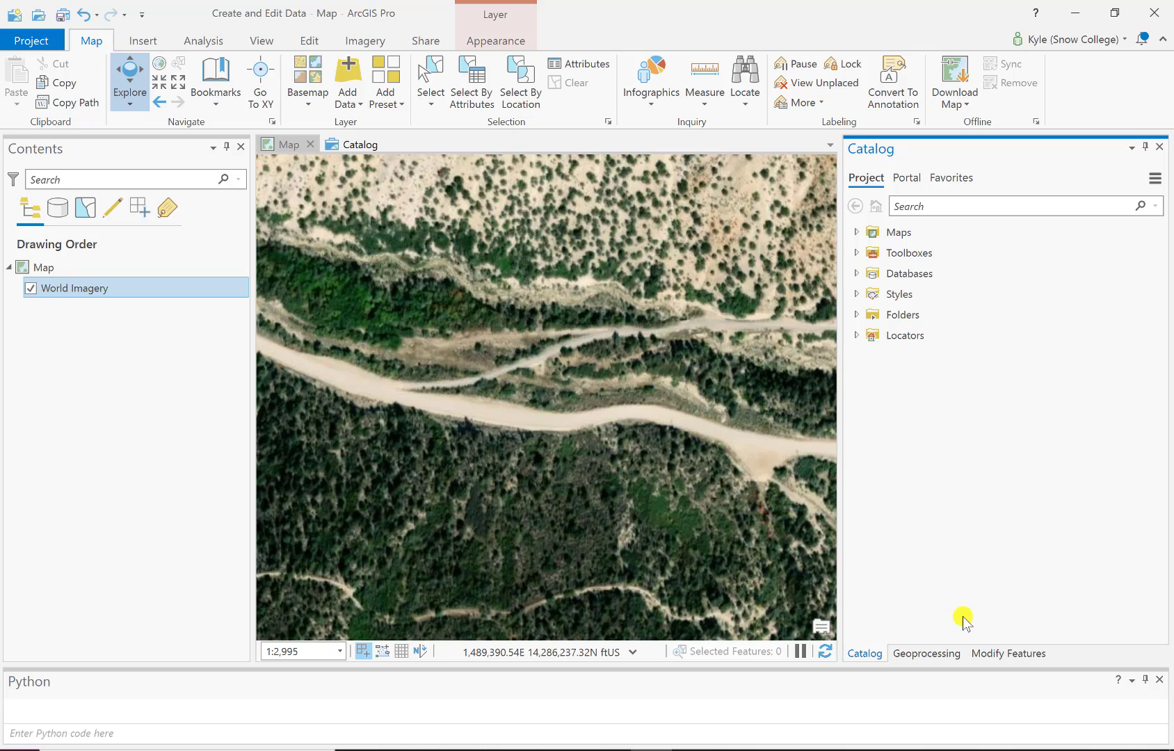
left_click(858, 315)
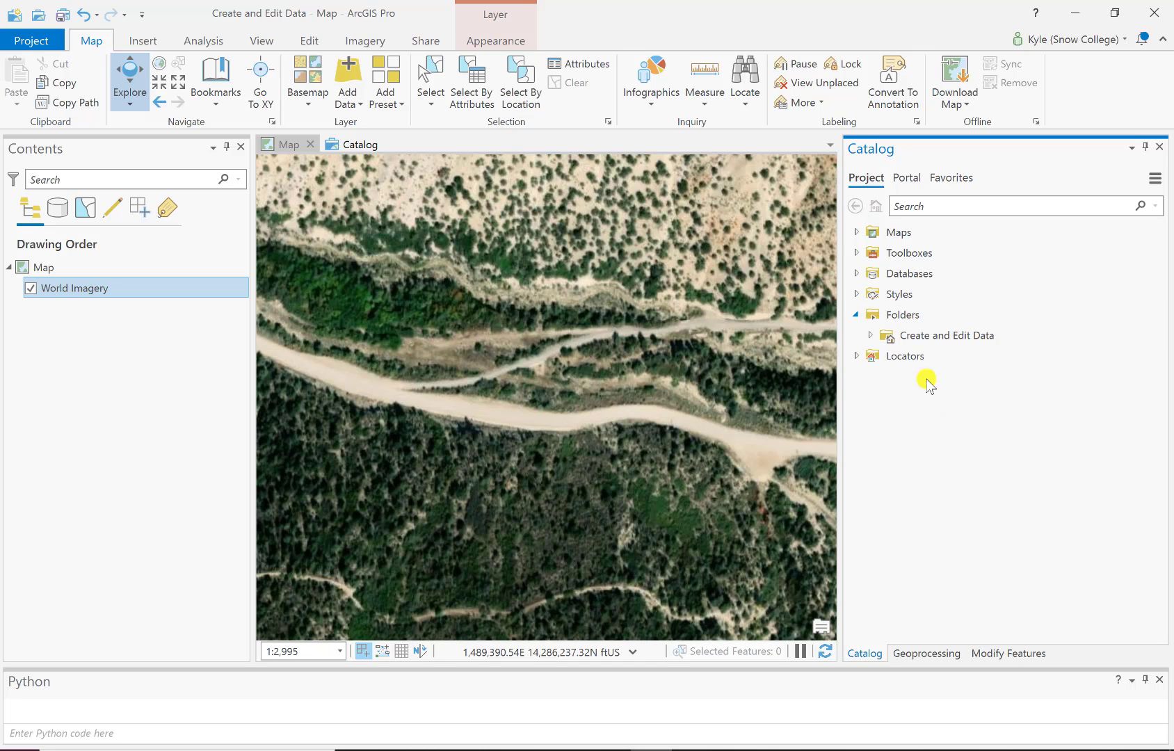
left_click(870, 335)
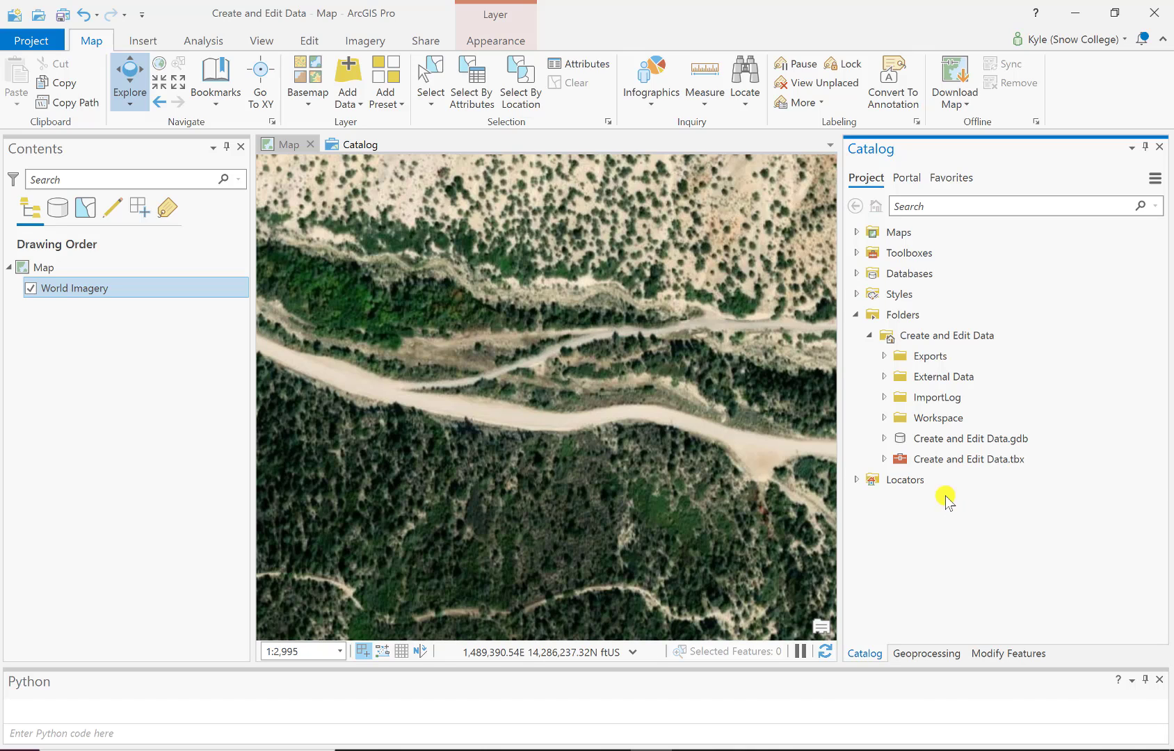
left_click(901, 439)
- Start a new shapefile in the External Data folder and name it New Canyon Road
right_click(899, 381)
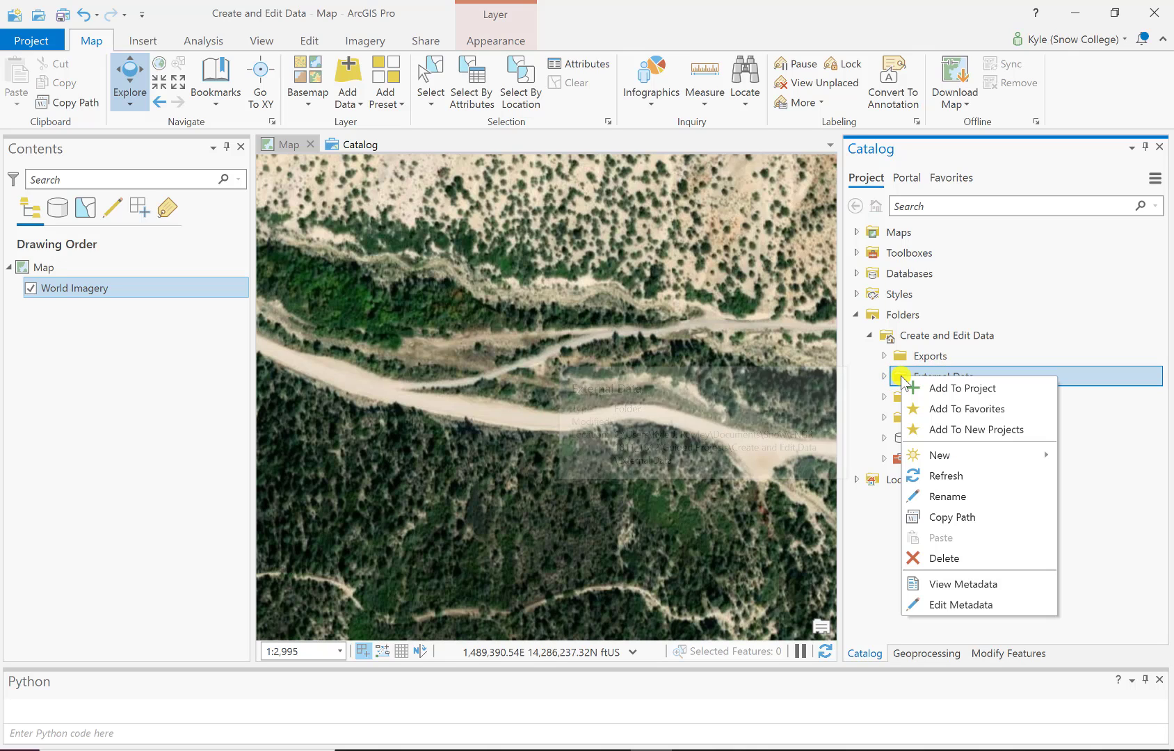
mouse_move(937, 458)
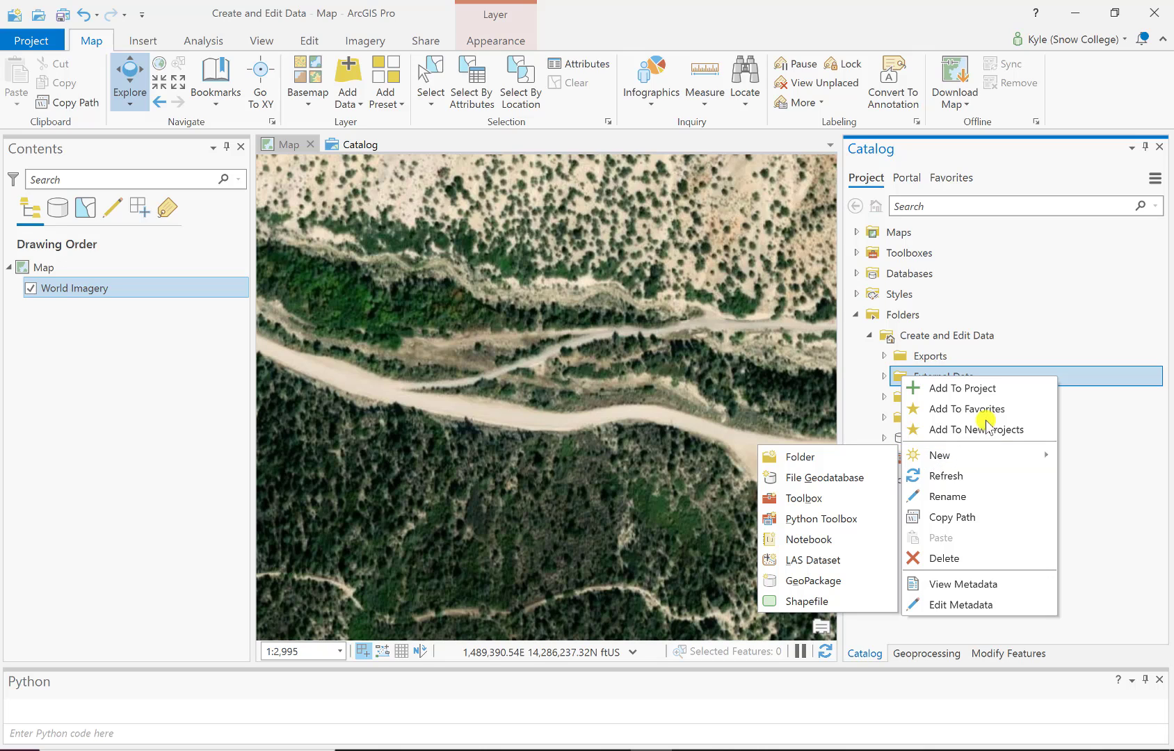
left_click(1044, 275)
right_click(956, 378)
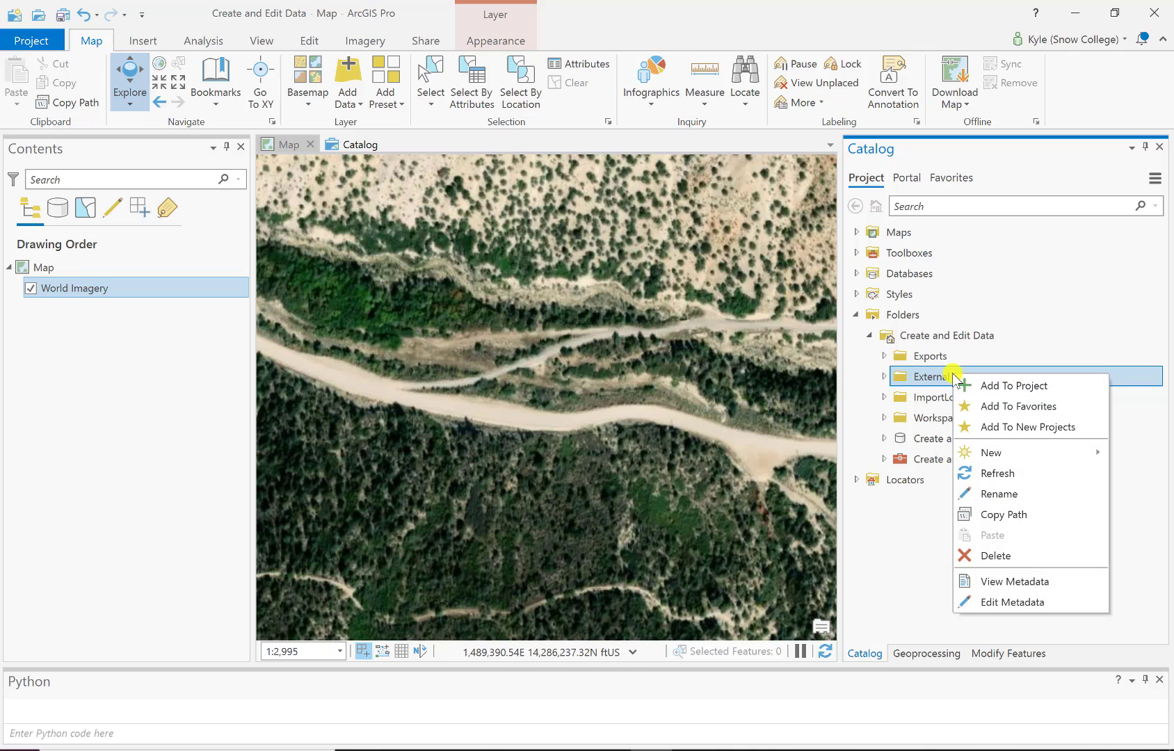
mouse_move(999, 452)
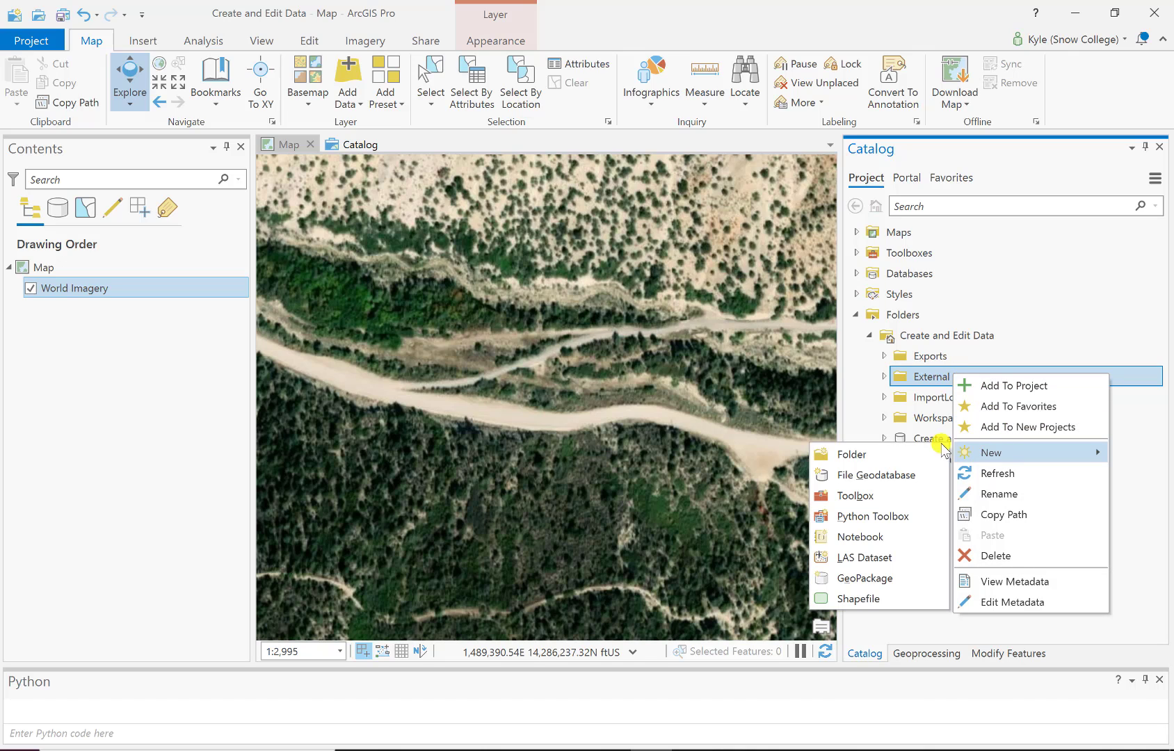
left_click(863, 600)
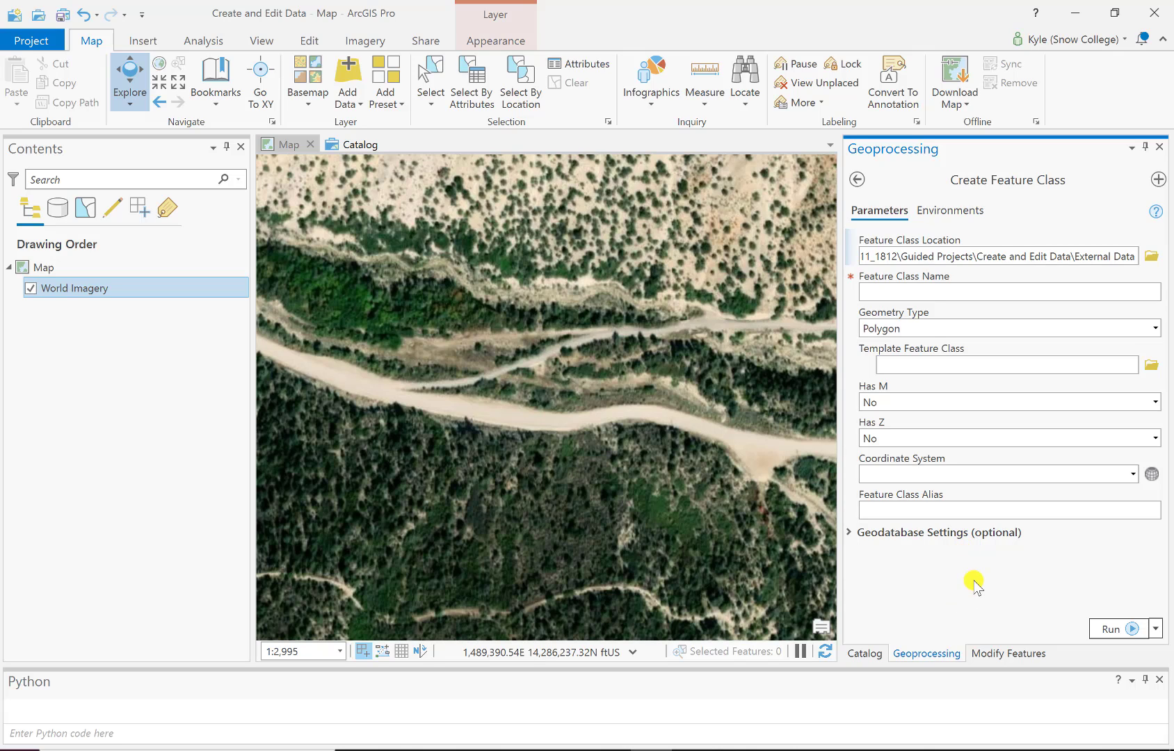
left_click(927, 291)
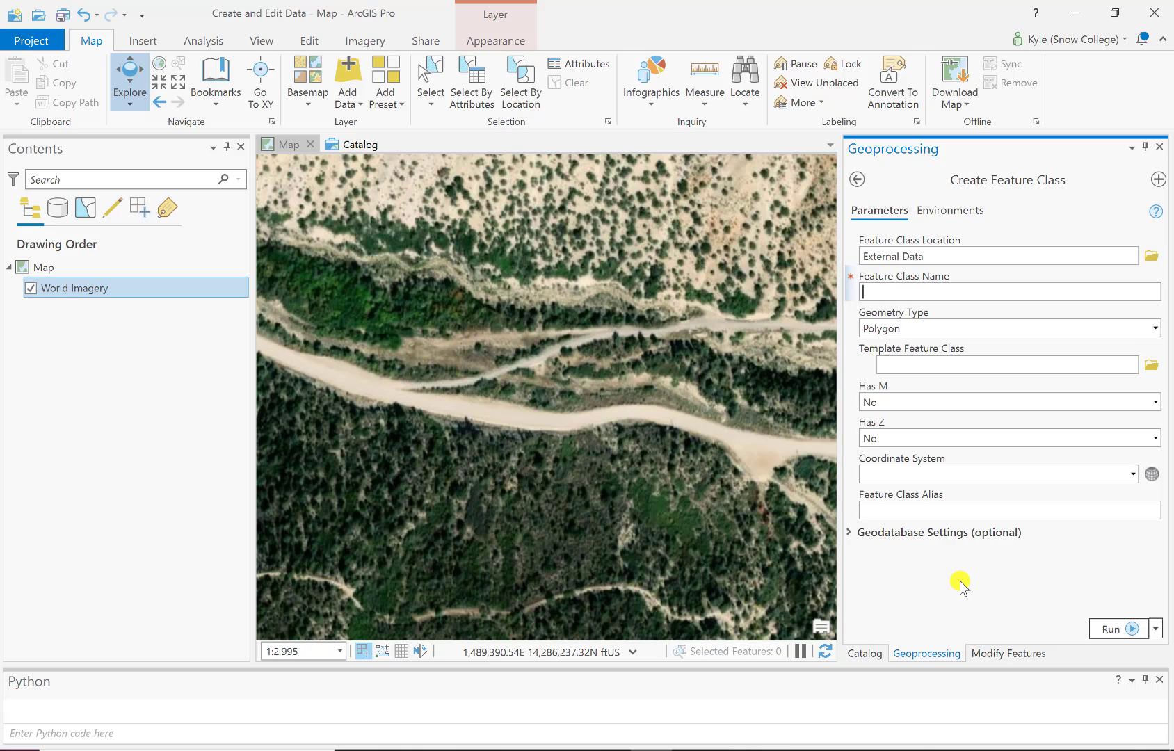
type("New Canyon Road")
- Set the geometry type to Polyline and the coordinate system to the current map's NAD_1983_UTM_Zone_12N, and create the feature class
left_click(1155, 330)
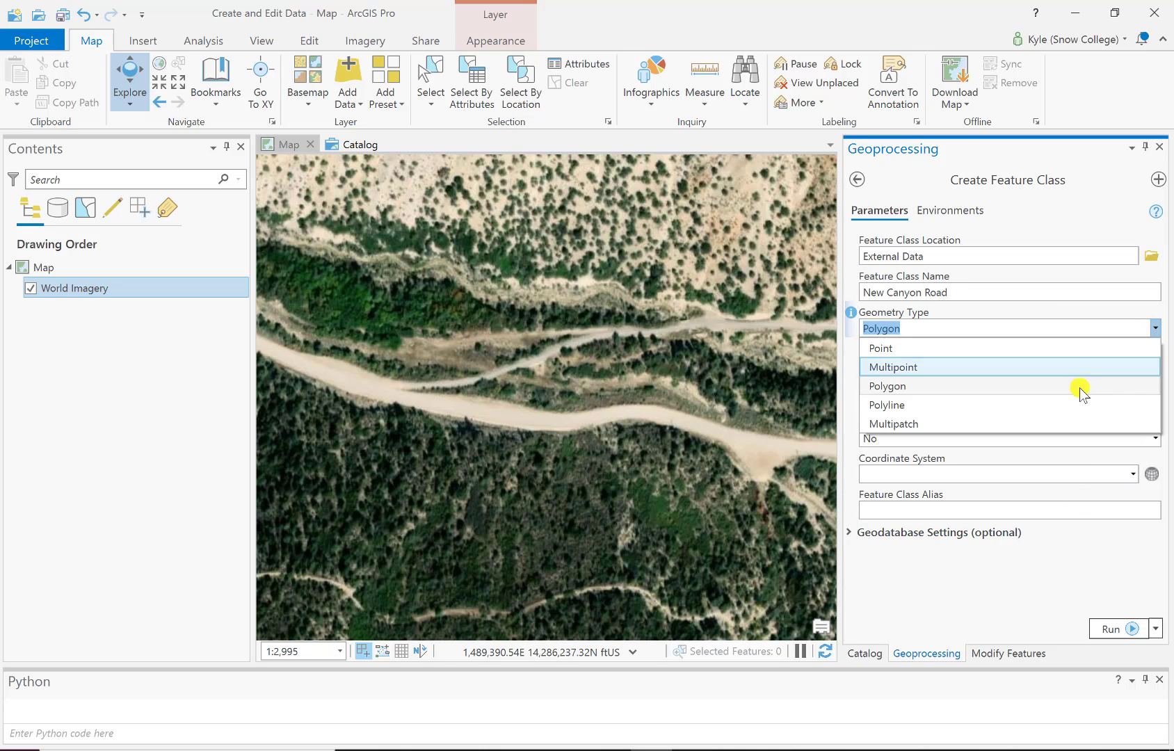
left_click(1055, 405)
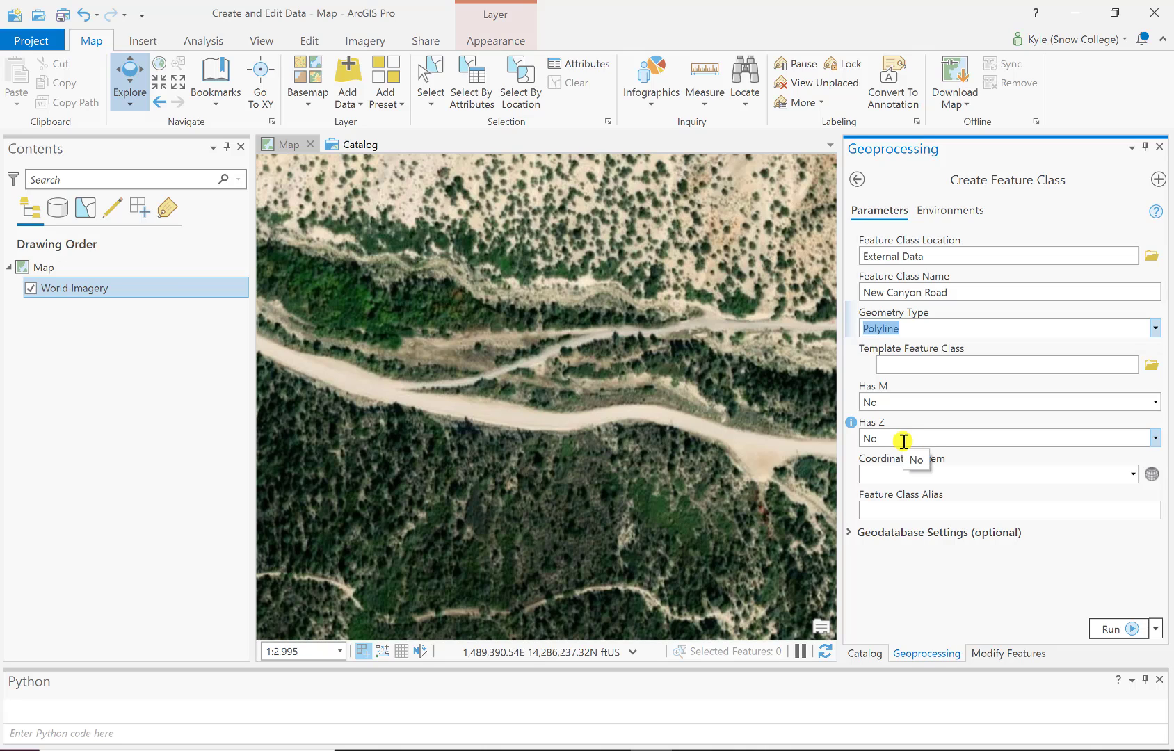
left_click(1134, 475)
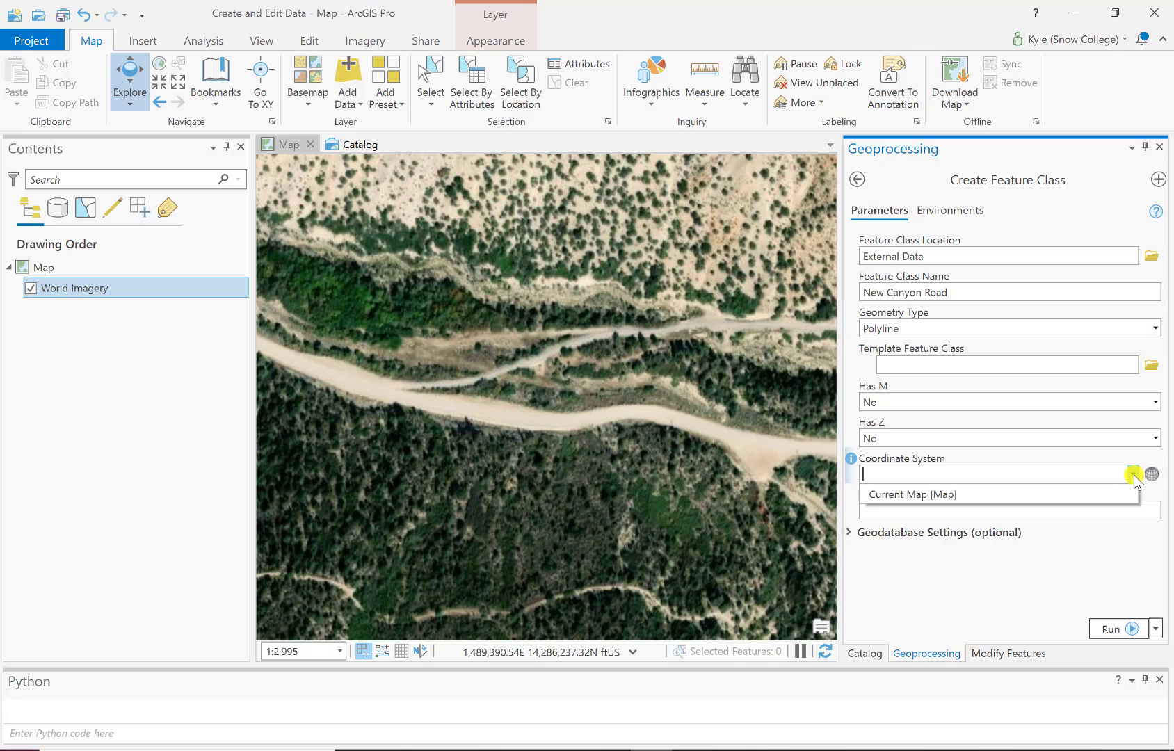
left_click(960, 493)
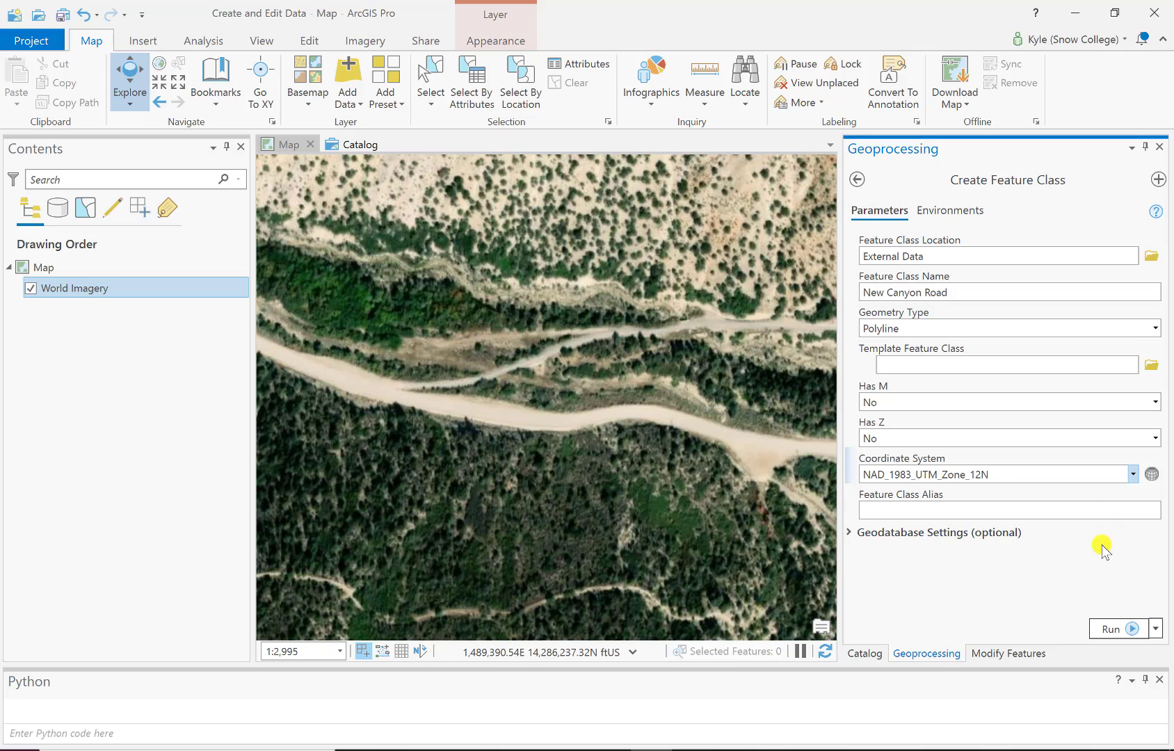
left_click(1116, 629)
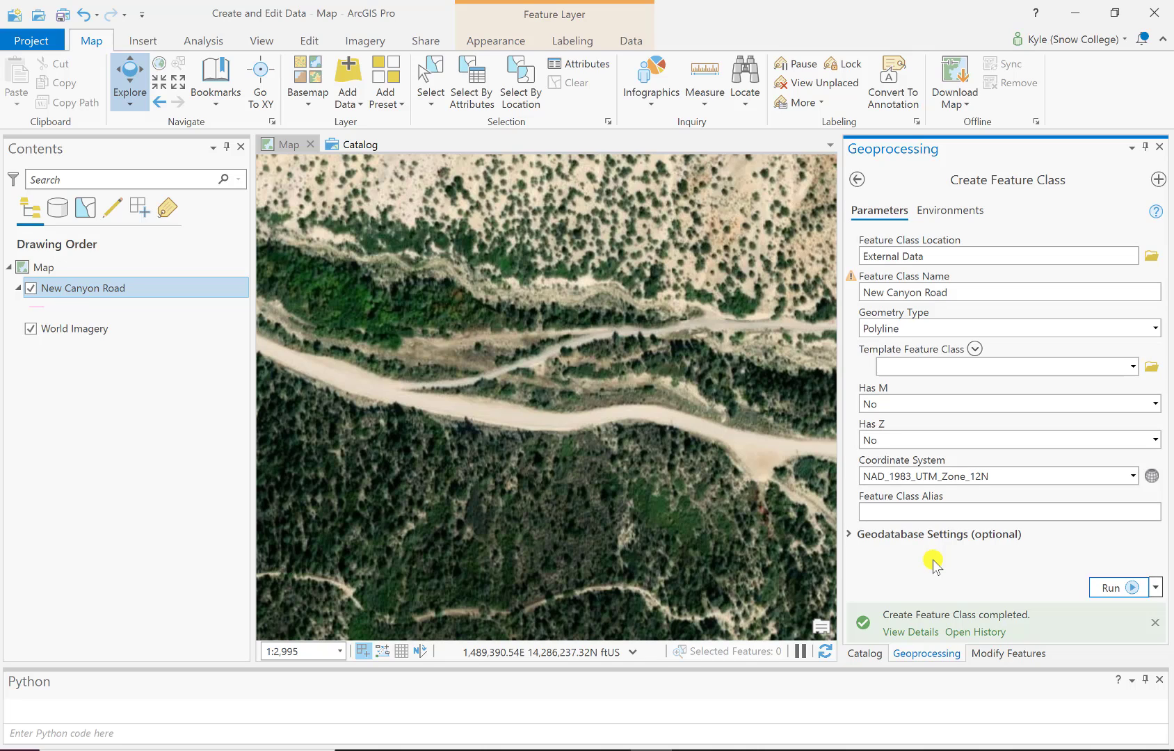
- Add New Canyon Road.shp from the External Data folder to the map
left_click(866, 654)
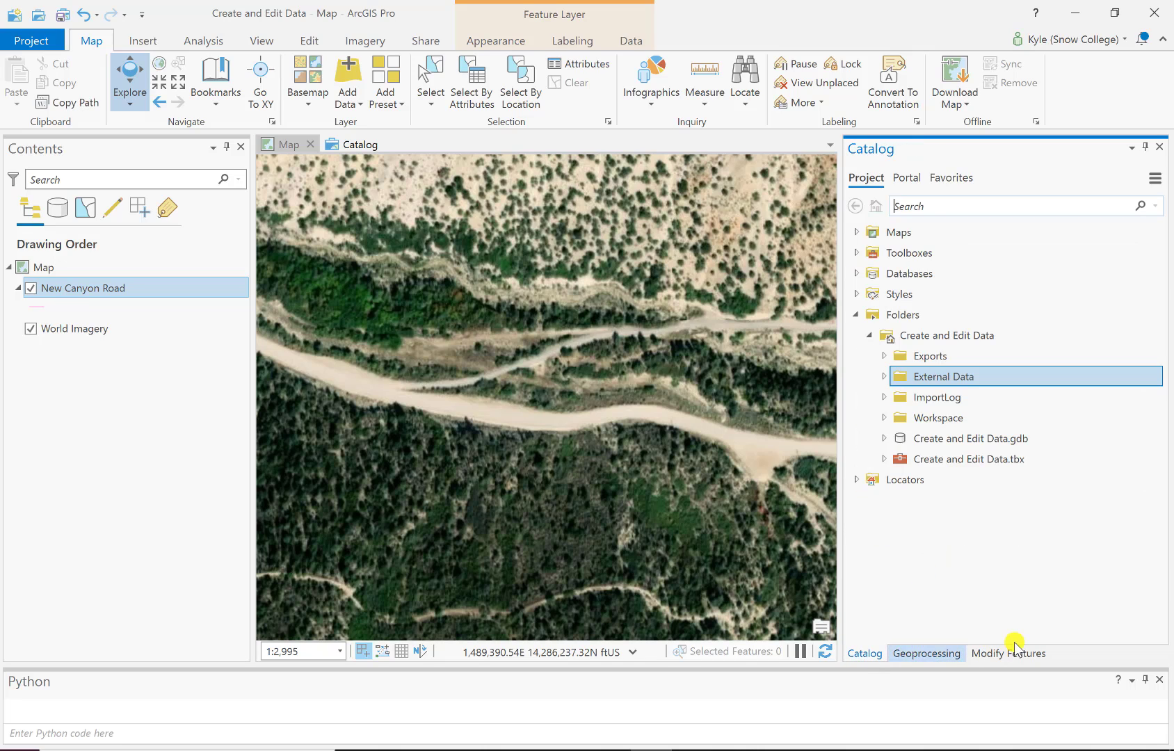
left_click(885, 376)
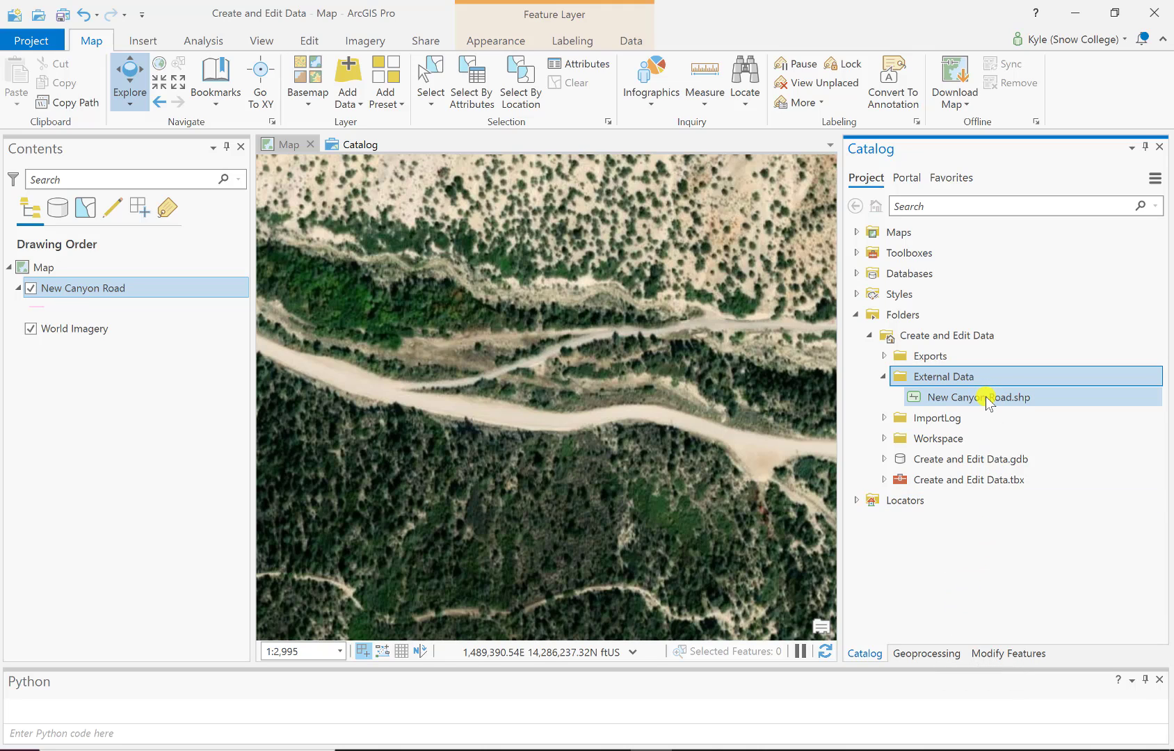
left_click_drag(987, 397, 756, 398)
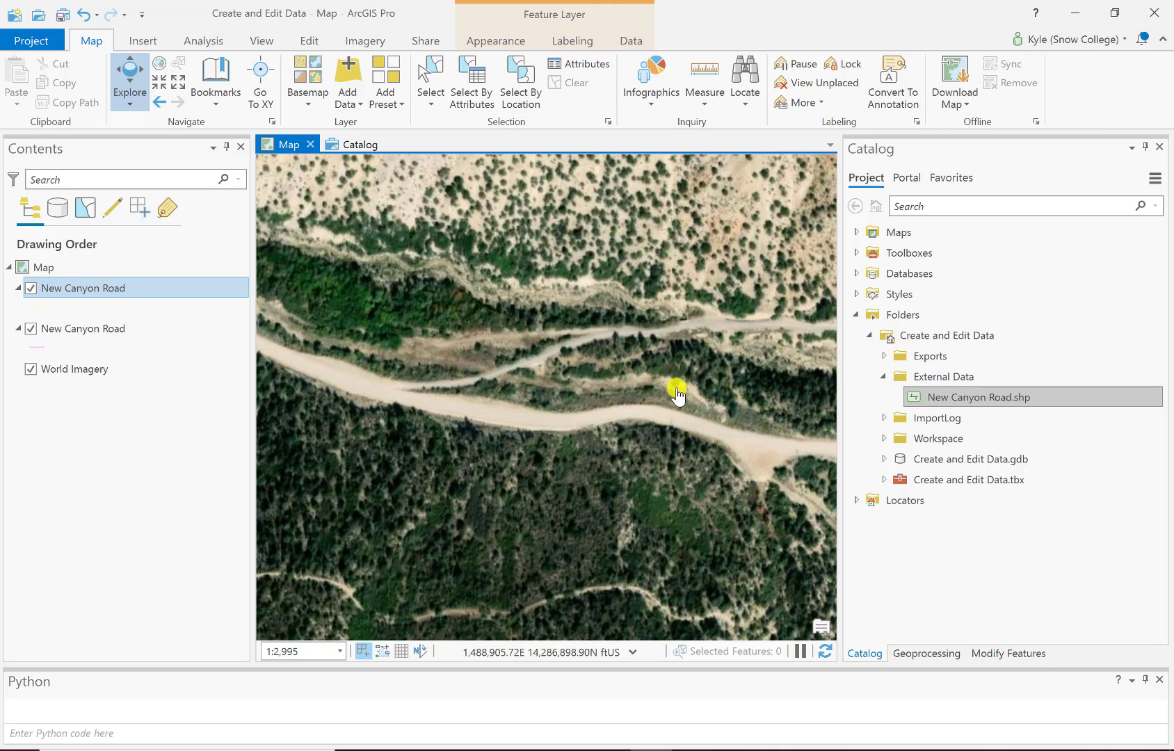
- Remove the upper of the two New Canyon Road layers from the map
left_click(73, 292)
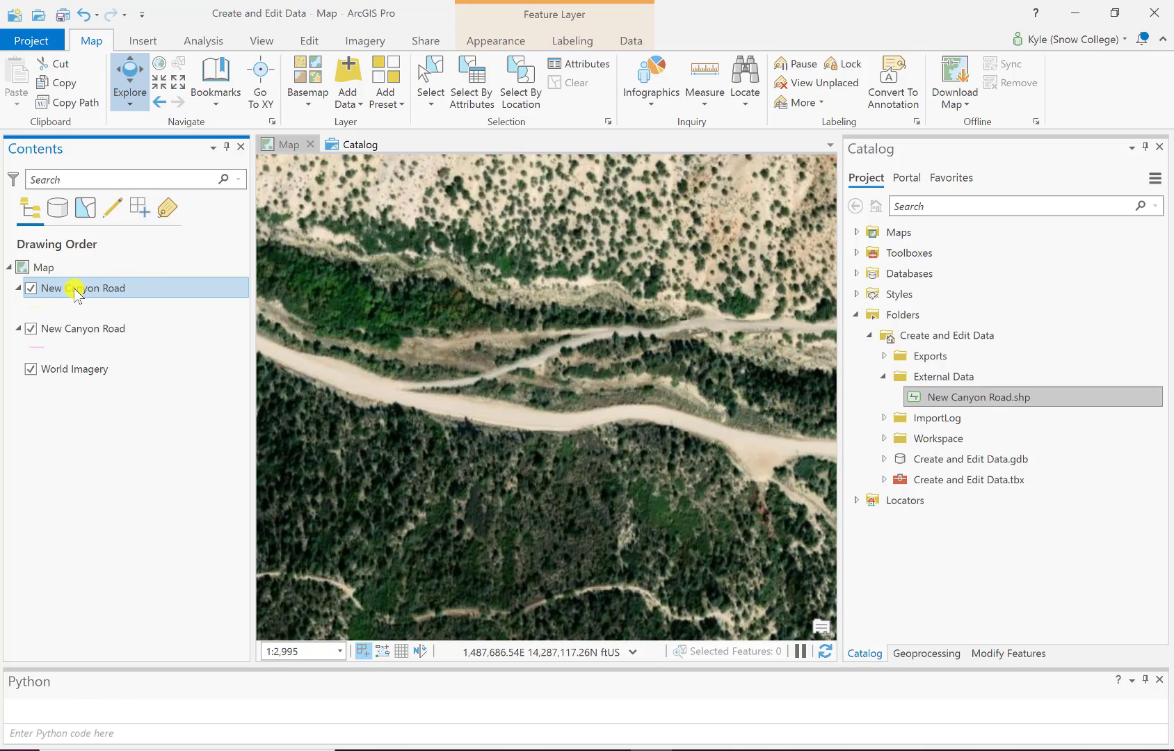
right_click(75, 294)
left_click(123, 229)
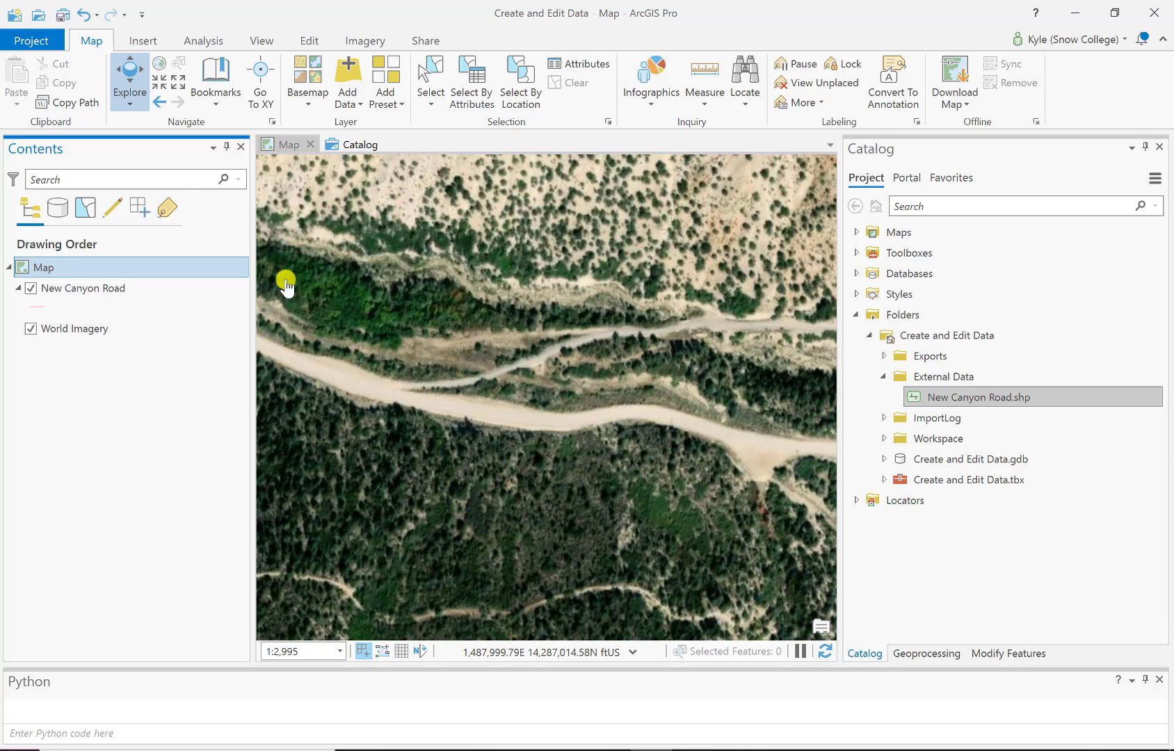
- Activate the Line tool of the New Canyon Road feature template and widen the map view for digitizing
left_click(307, 42)
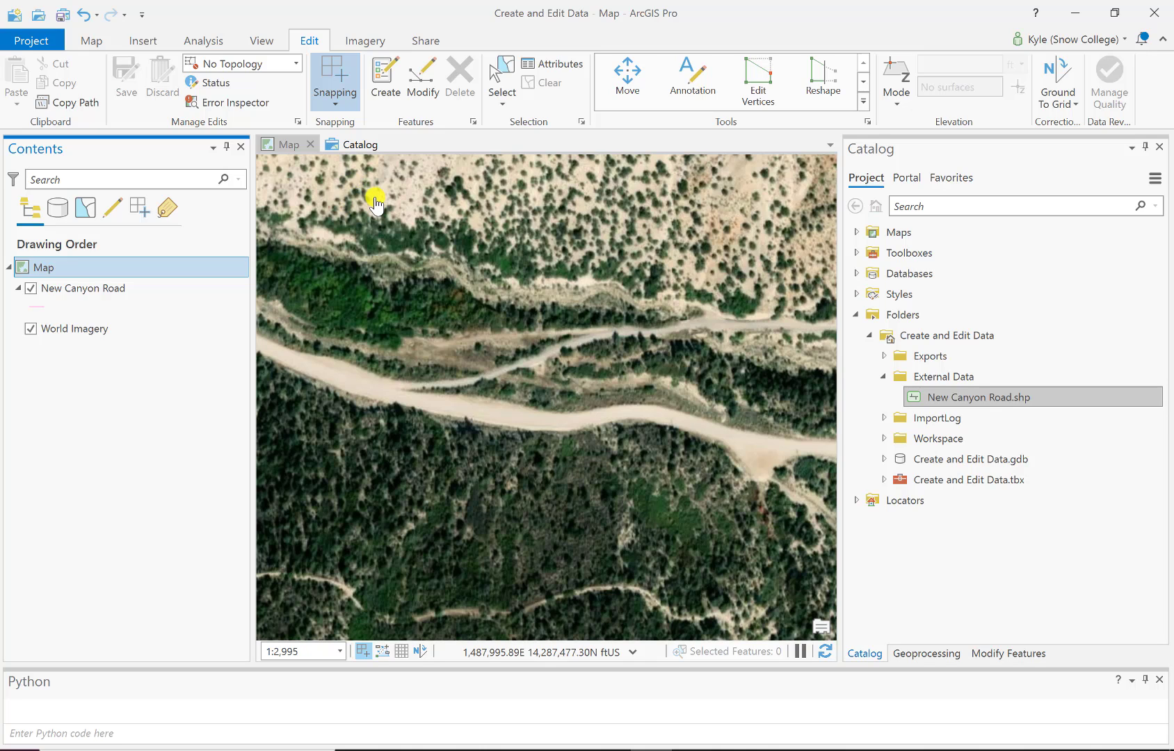
left_click(386, 79)
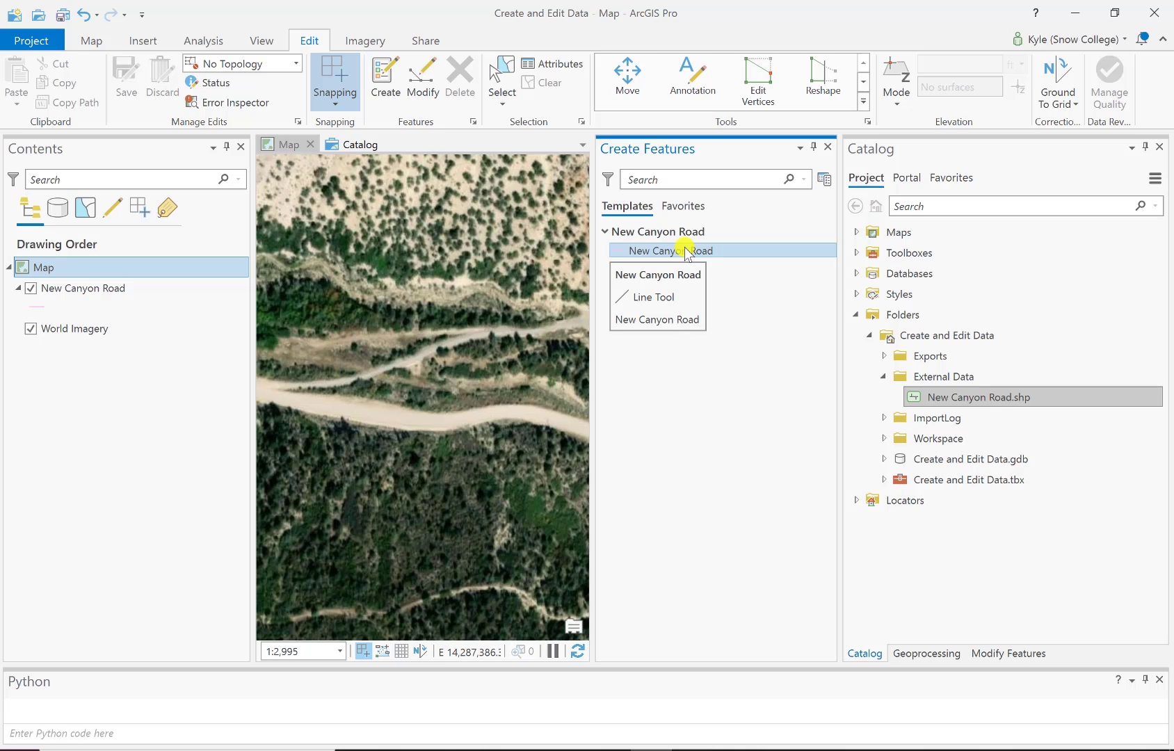
left_click(667, 255)
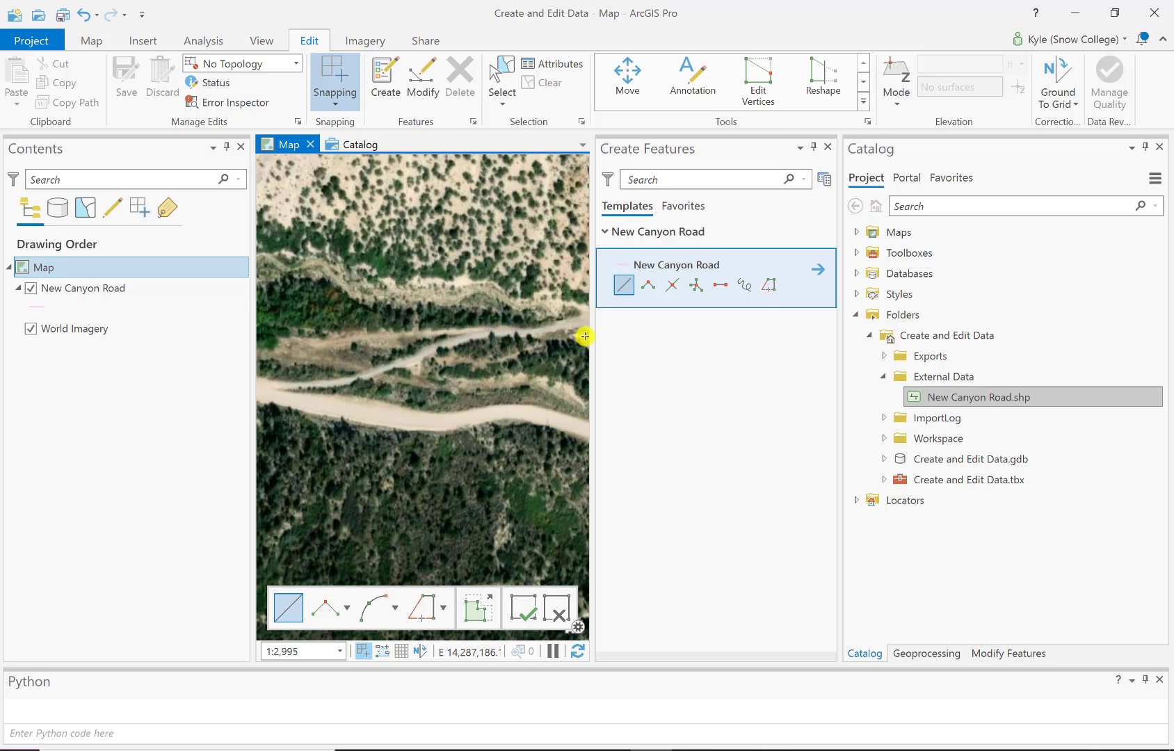
left_click_drag(590, 343, 734, 350)
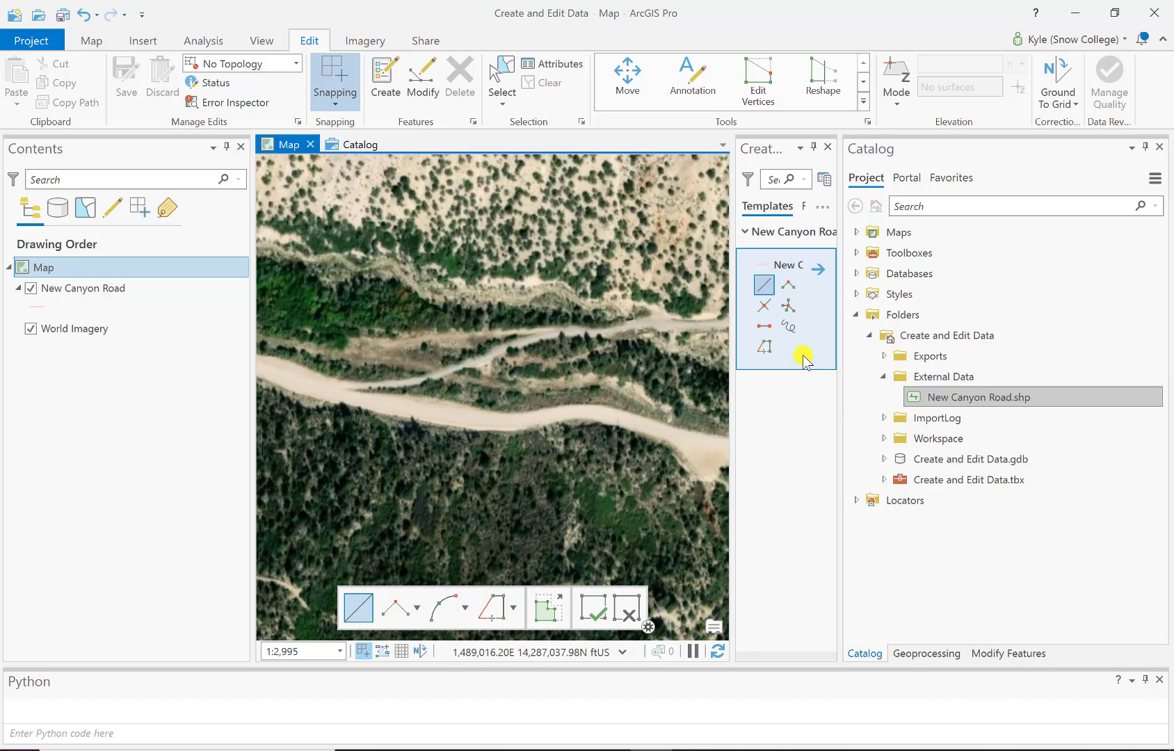
left_click_drag(837, 391, 1003, 397)
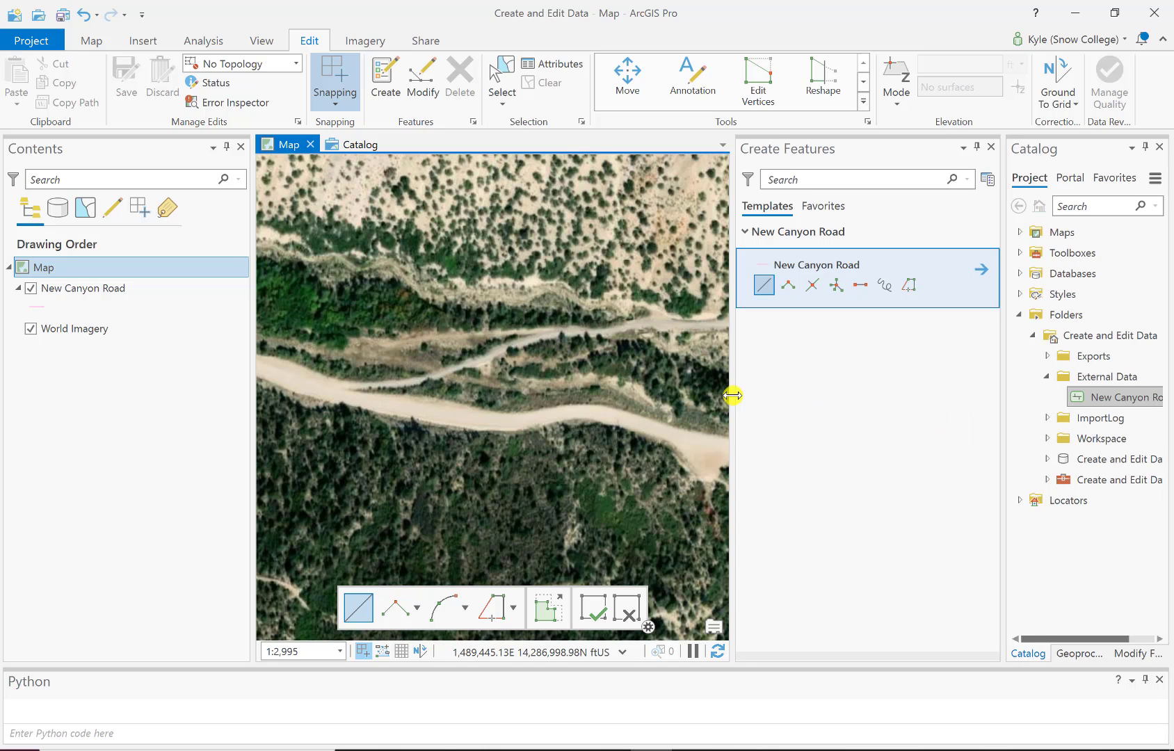
left_click_drag(733, 395, 838, 395)
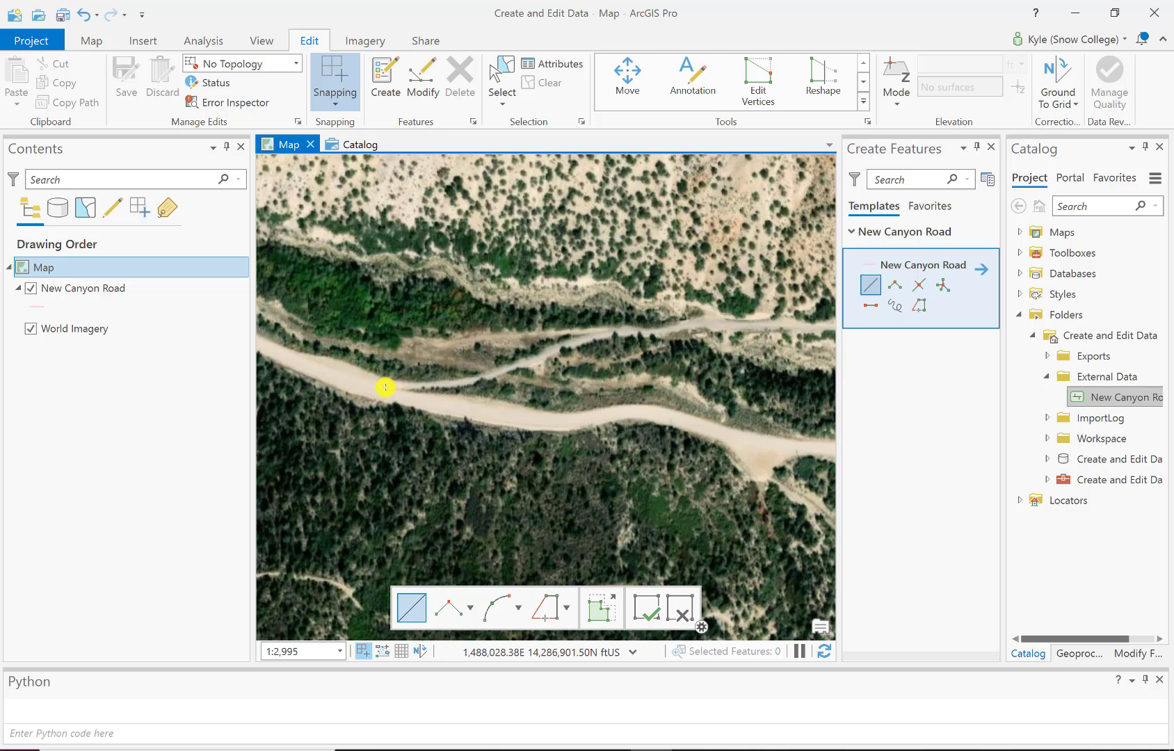
- Trace the northern dirt road eastward from its fork with the main canyon road, placing vertices along its curves
left_click(450, 386)
left_click(503, 370)
left_click(551, 350)
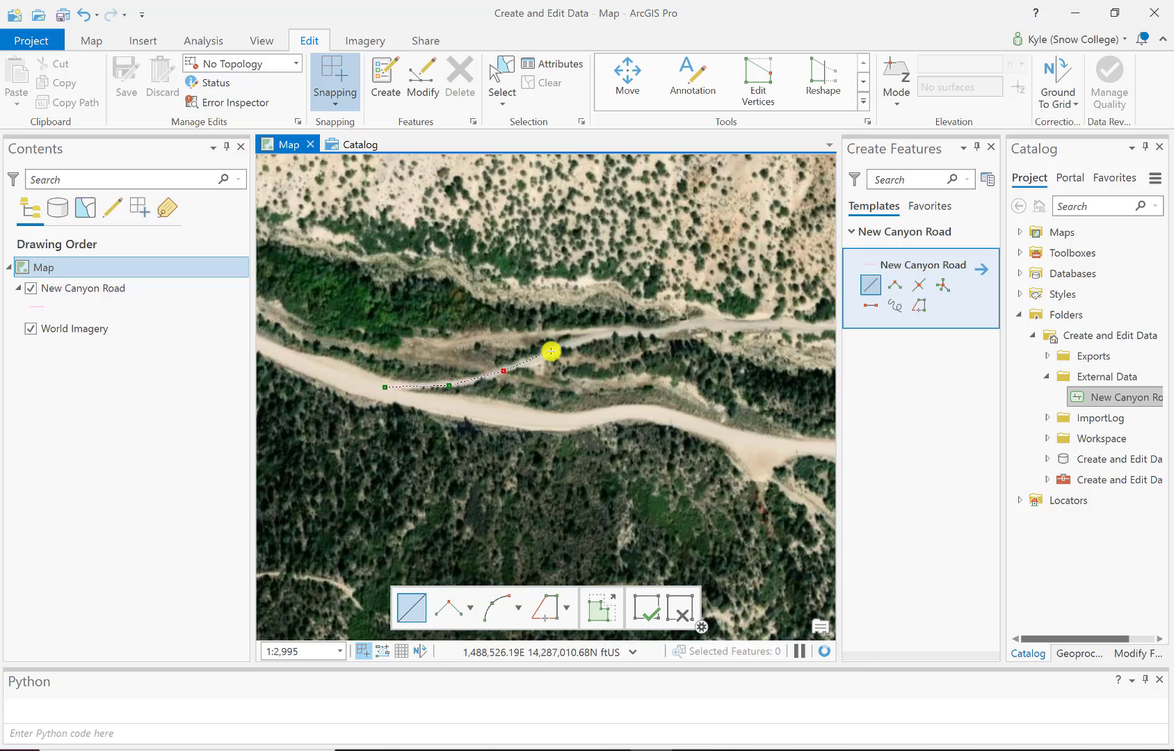
left_click(613, 334)
left_click(652, 332)
left_click(710, 320)
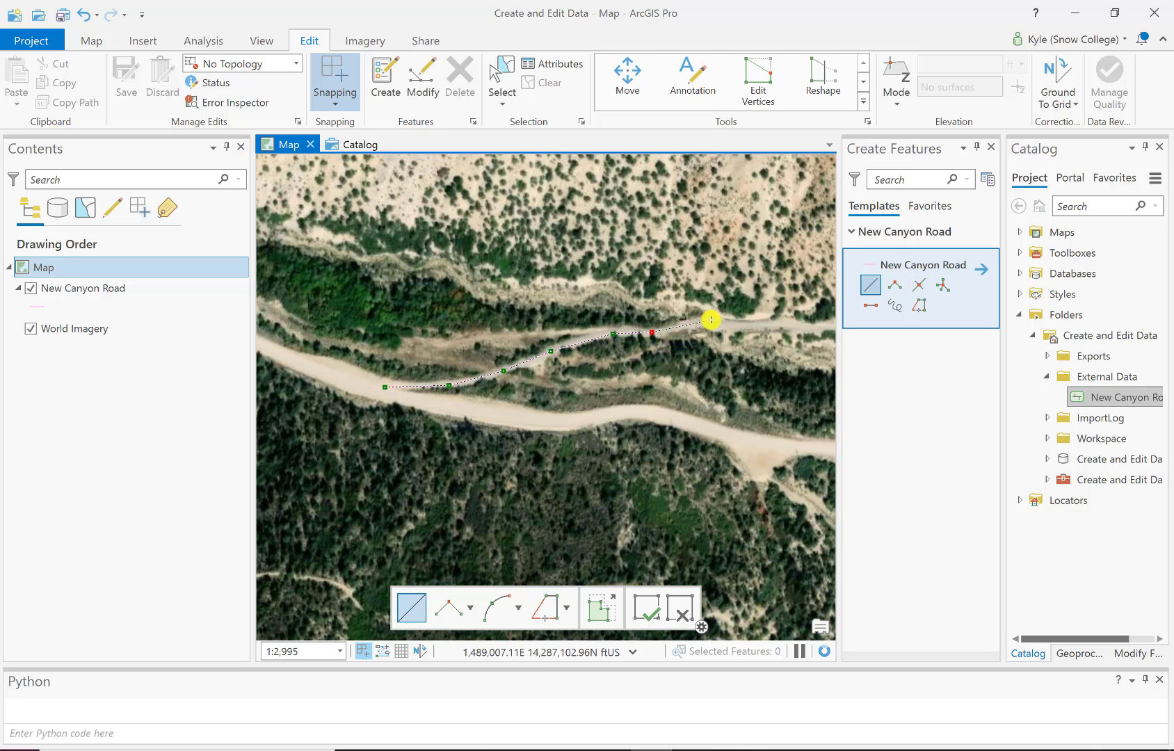
left_click(786, 323)
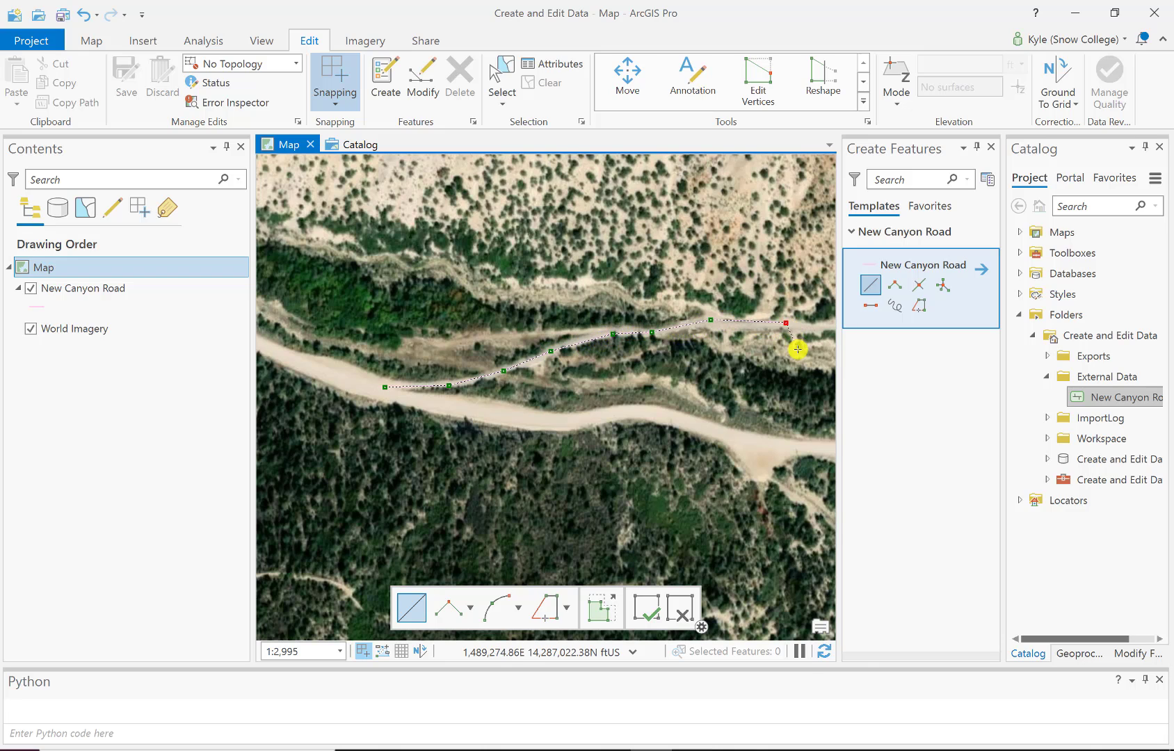
- Continue the New Canyon Road line eastward along the dirt road to where it bends northeast above the trees
mouse_move(801, 352)
left_mouse_down()
mouse_move(581, 341)
mouse_move(335, 362)
left_mouse_up()
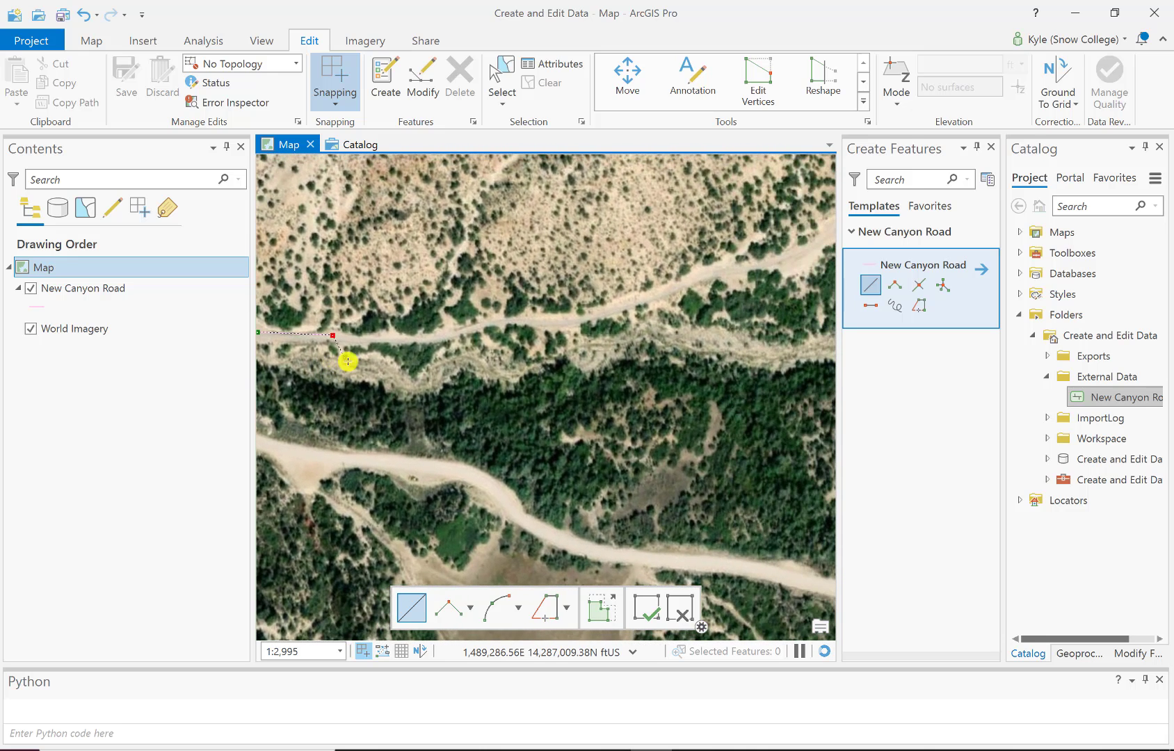
left_click(391, 339)
left_click(473, 329)
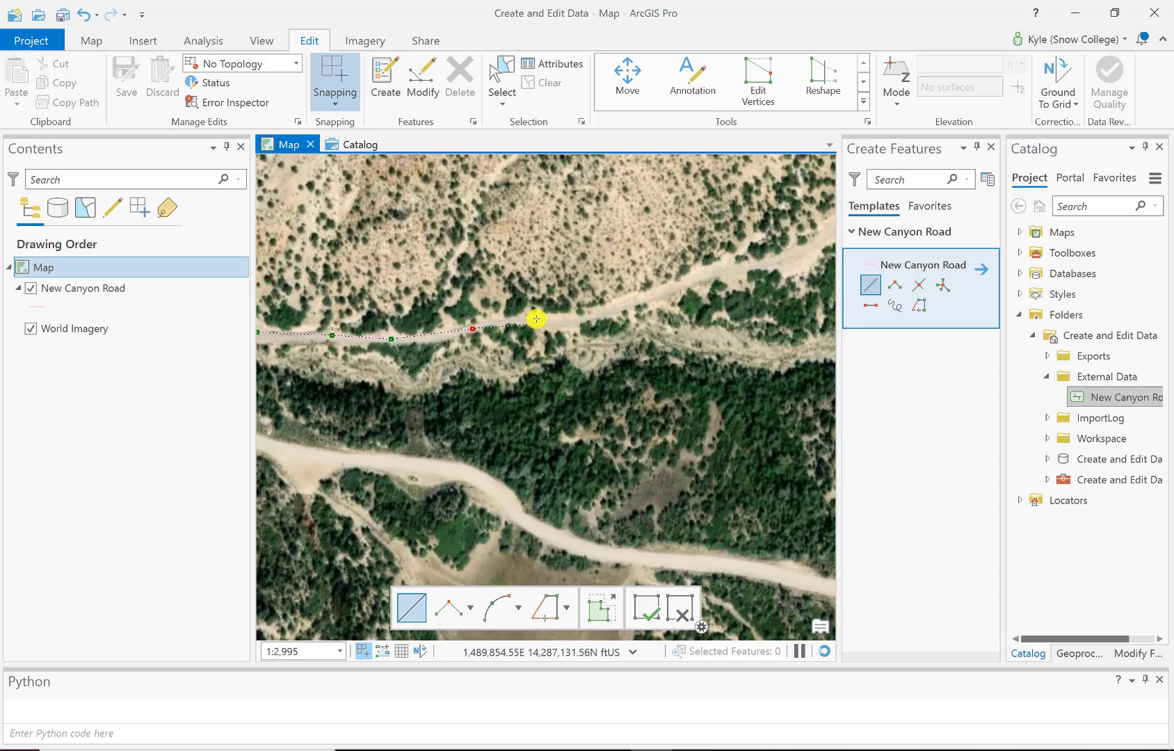
left_click(536, 318)
left_click(582, 322)
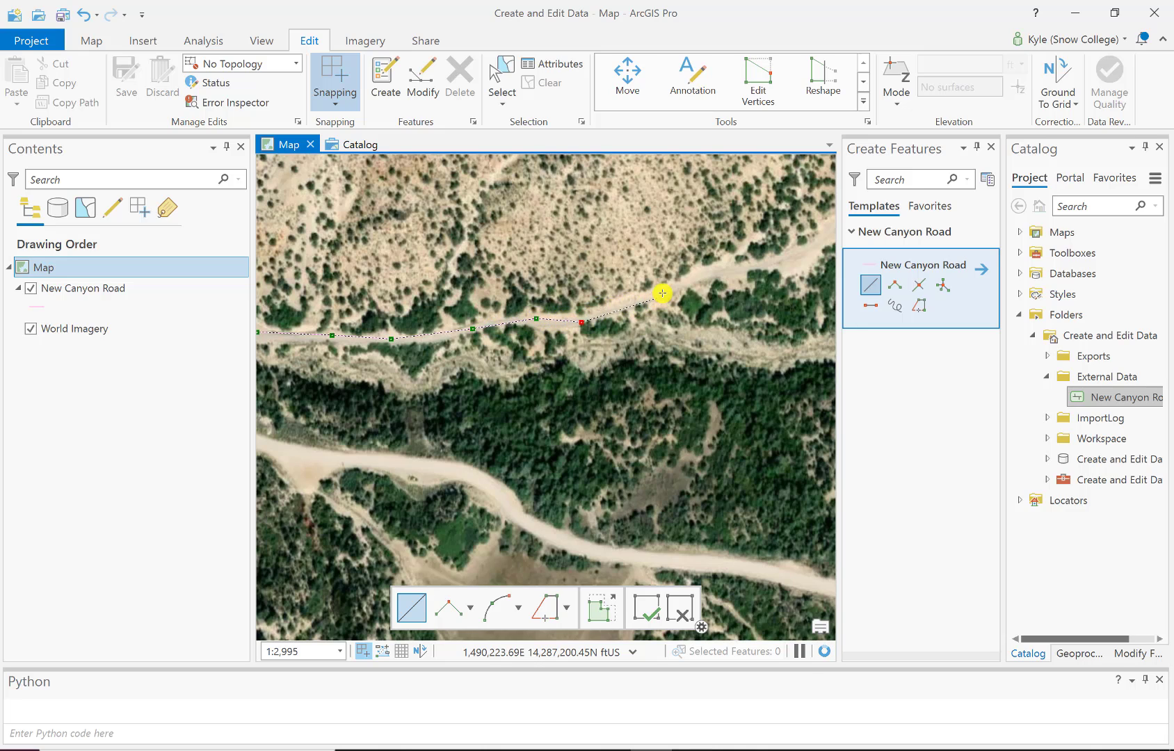
left_click(664, 293)
left_click(721, 267)
- Continue the New Canyon Road line past the fork, following the northern branch northeast along the edge of the trees
mouse_move(823, 262)
left_mouse_down()
mouse_move(519, 344)
mouse_move(509, 330)
left_mouse_up()
left_click(515, 312)
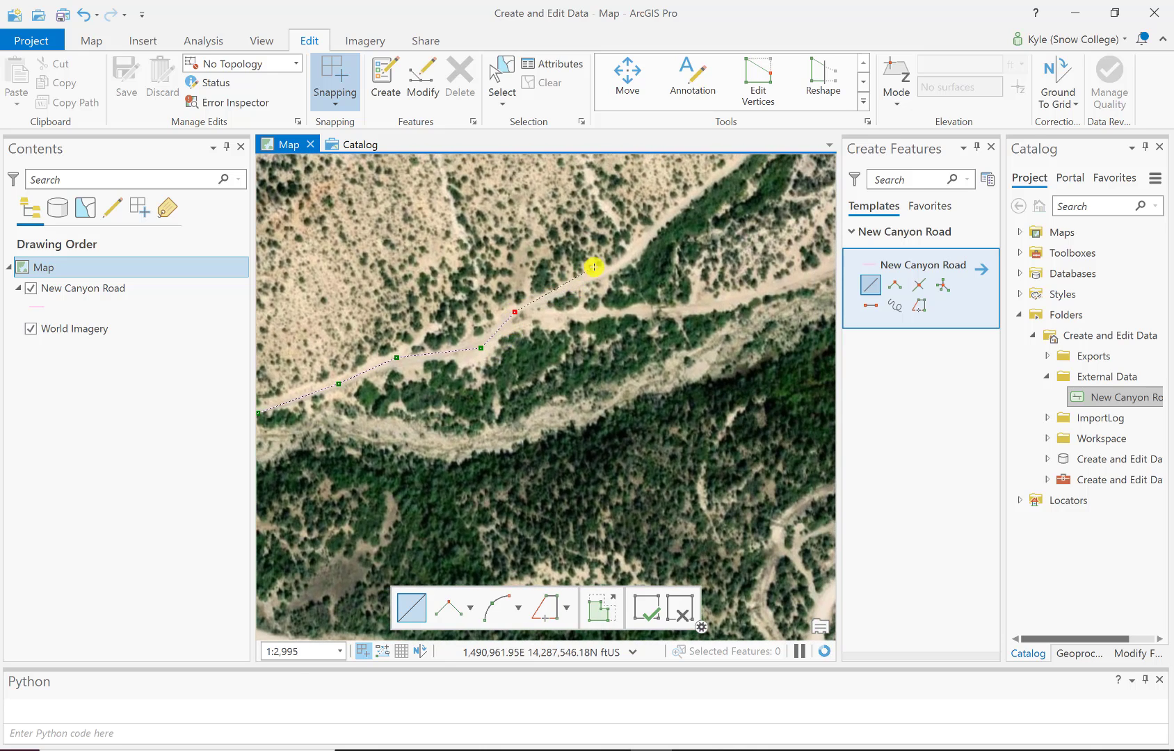
left_click(614, 268)
left_click(662, 219)
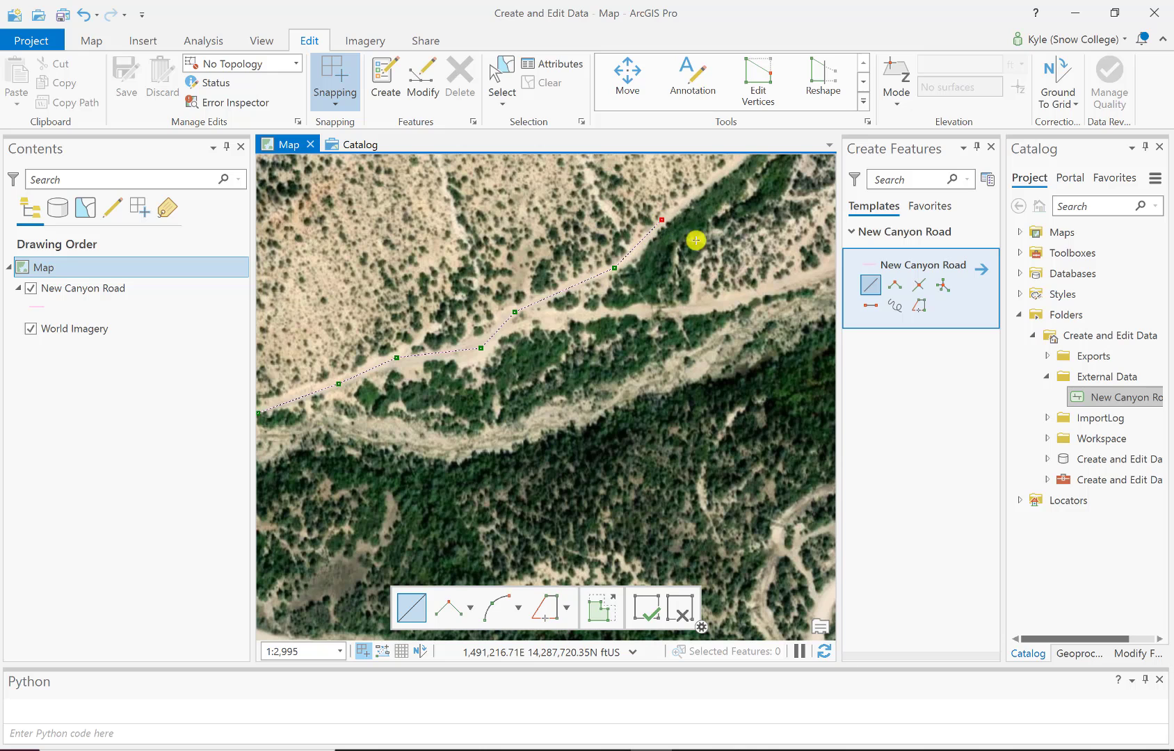
left_click(700, 263)
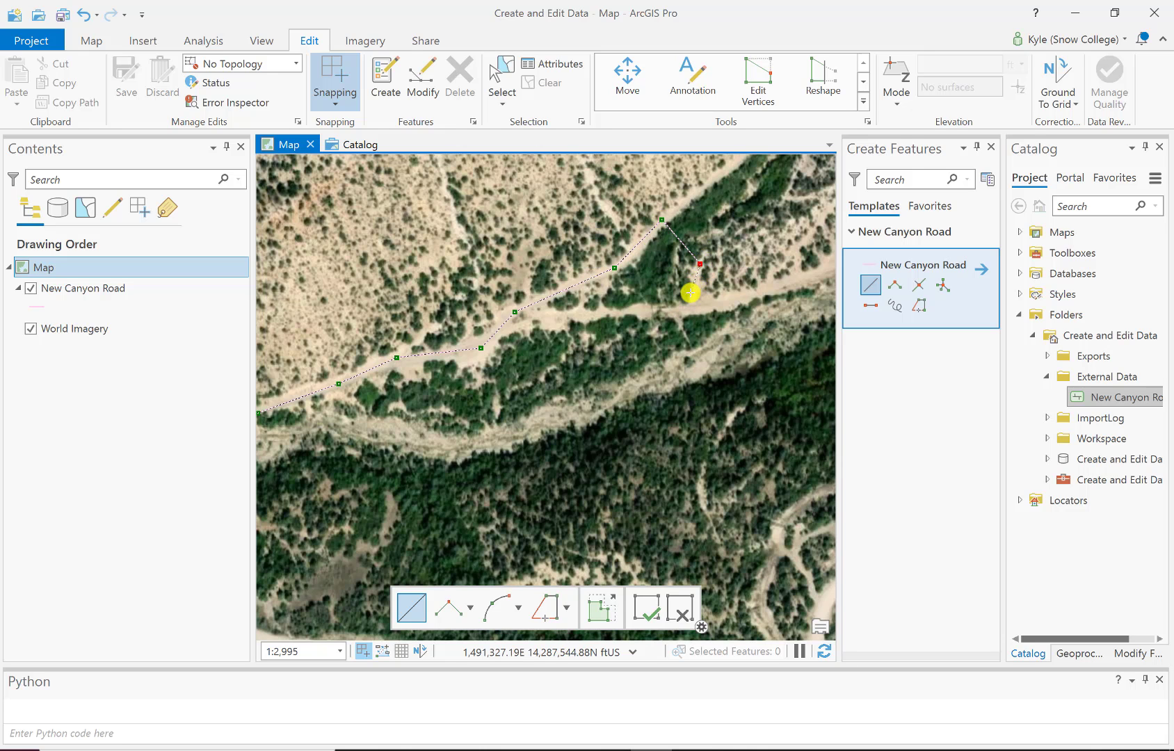
left_click_drag(691, 304, 516, 424)
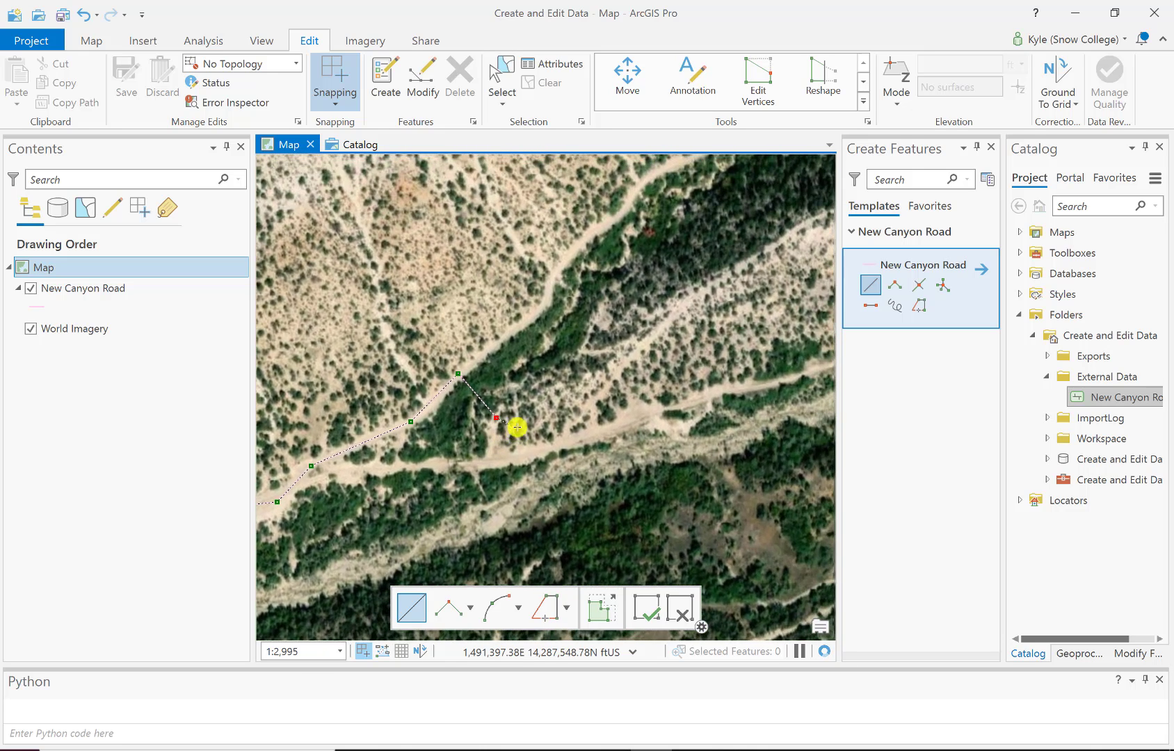
left_click(530, 321)
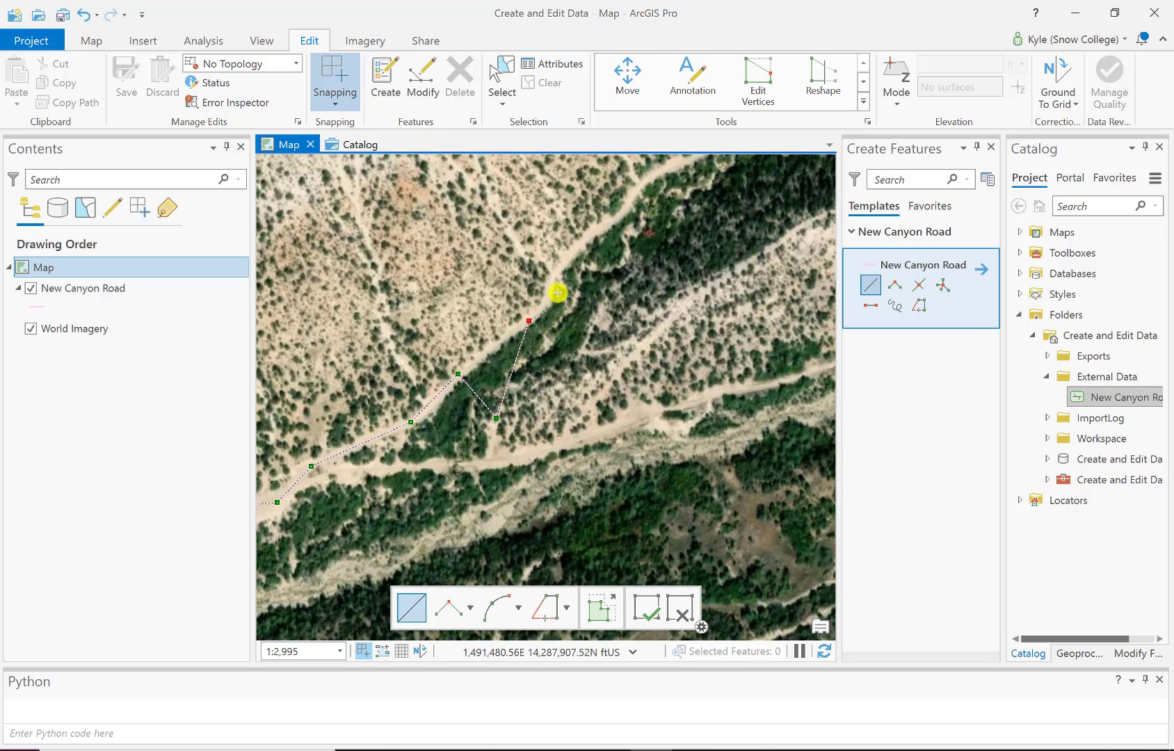
left_click(558, 268)
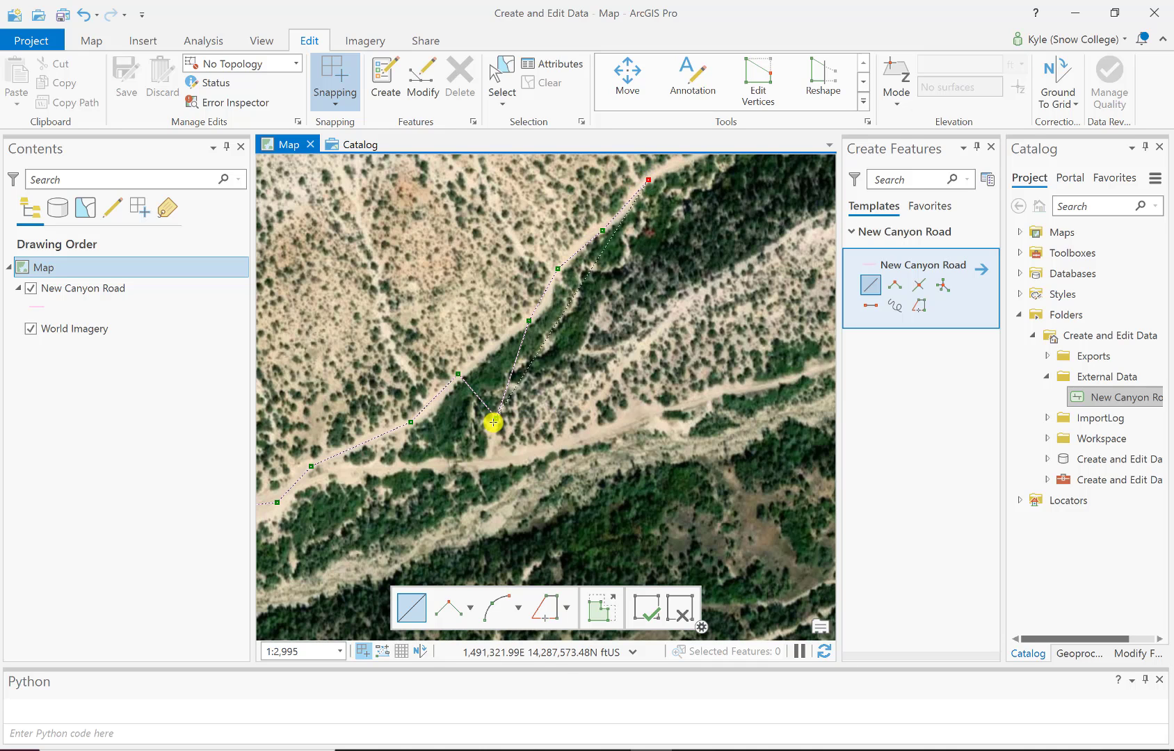
- Extend the road line northeast up the slope, around the sharp eastward bend and into the wooded stretch
mouse_move(585, 387)
left_mouse_down()
mouse_move(482, 479)
mouse_move(386, 526)
left_mouse_up()
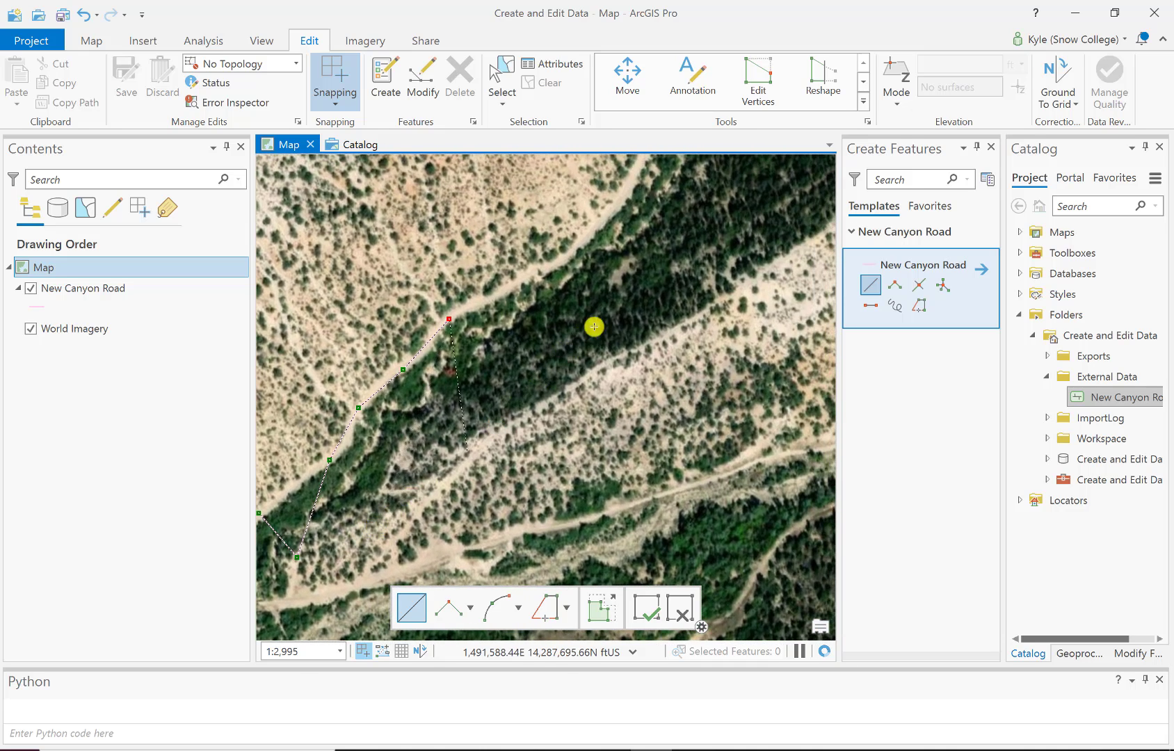
mouse_move(594, 326)
left_mouse_down()
mouse_move(559, 398)
mouse_move(513, 399)
left_mouse_up()
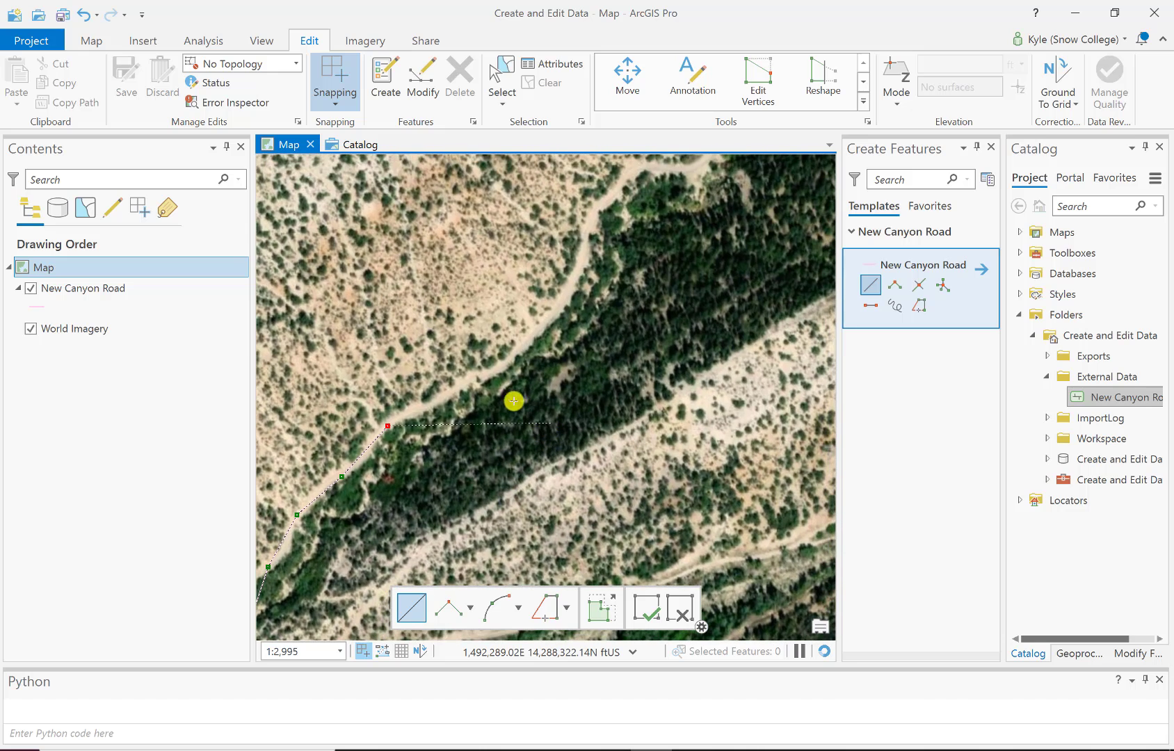
left_click(503, 368)
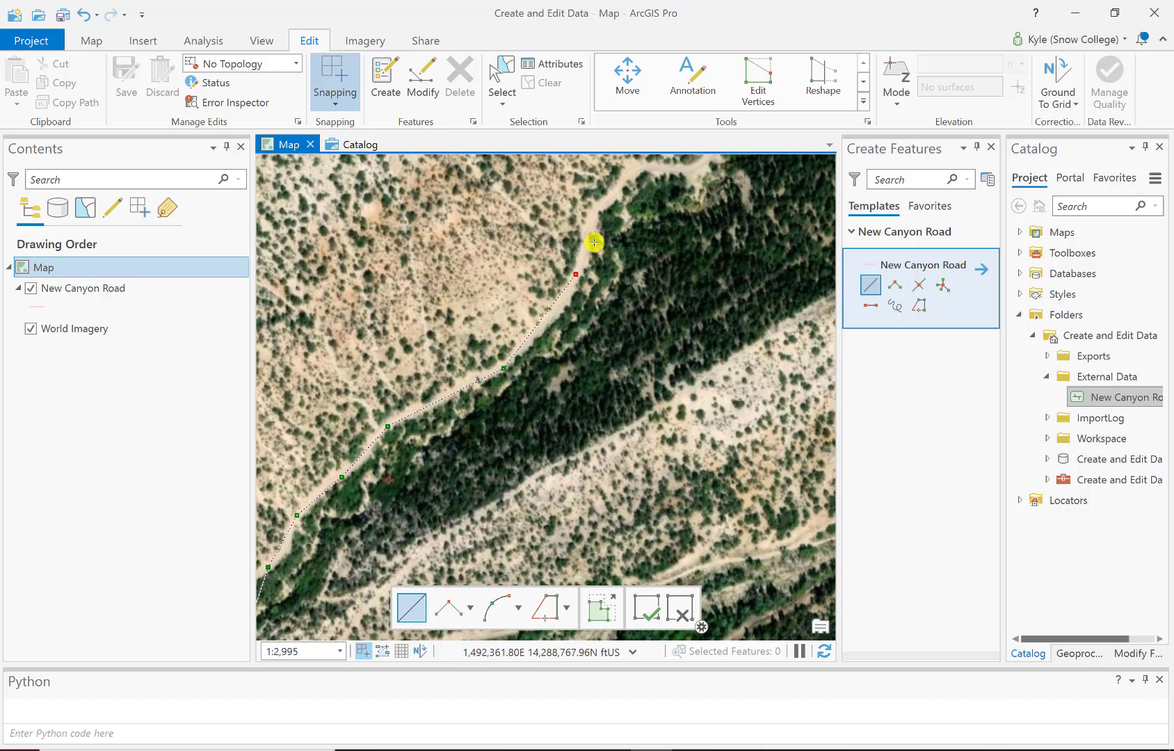
left_click(635, 169)
left_click_drag(721, 227, 527, 396)
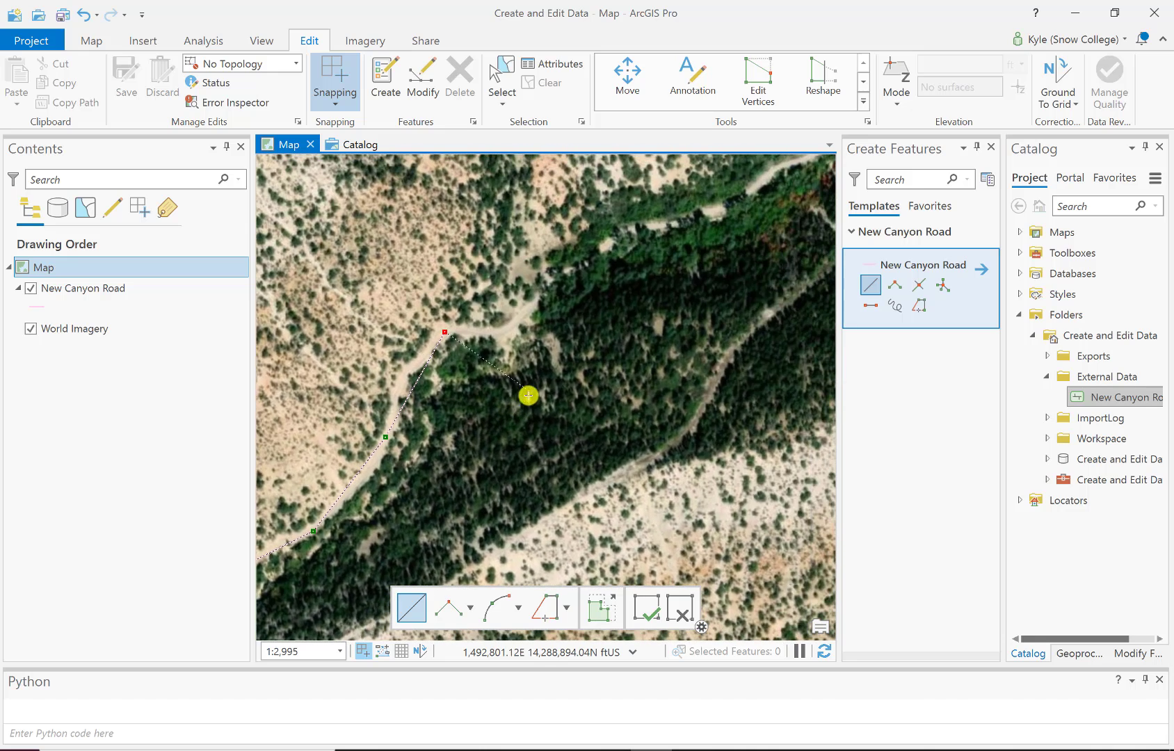
left_click(628, 231)
- Trace the road out of the wooded stretch, passing north of the oval clearing and east to the next northward bend
left_click_drag(737, 260, 438, 415)
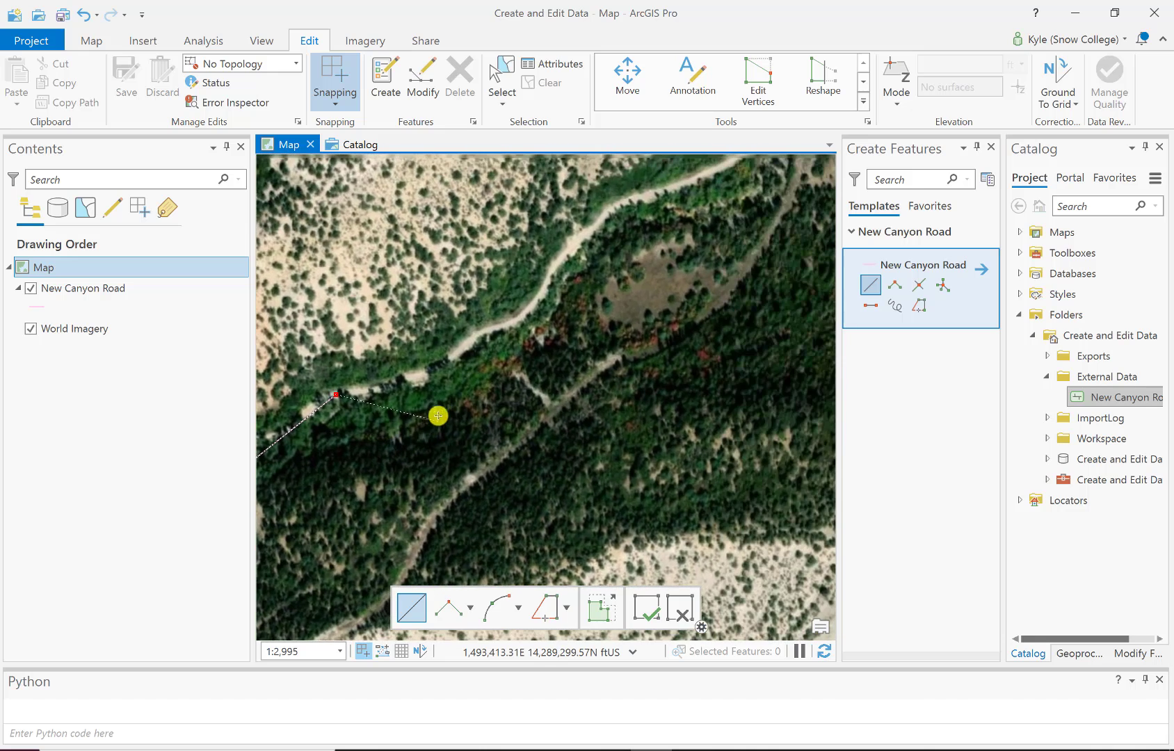
left_click(480, 334)
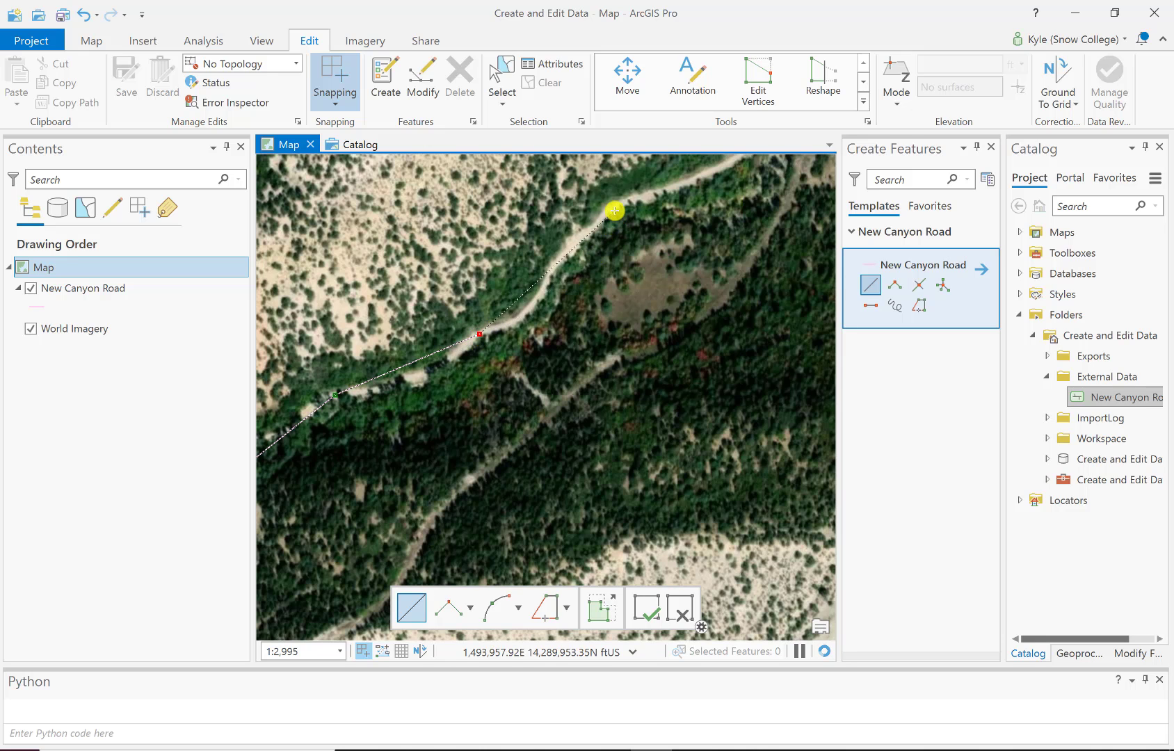
left_click_drag(663, 306, 464, 450)
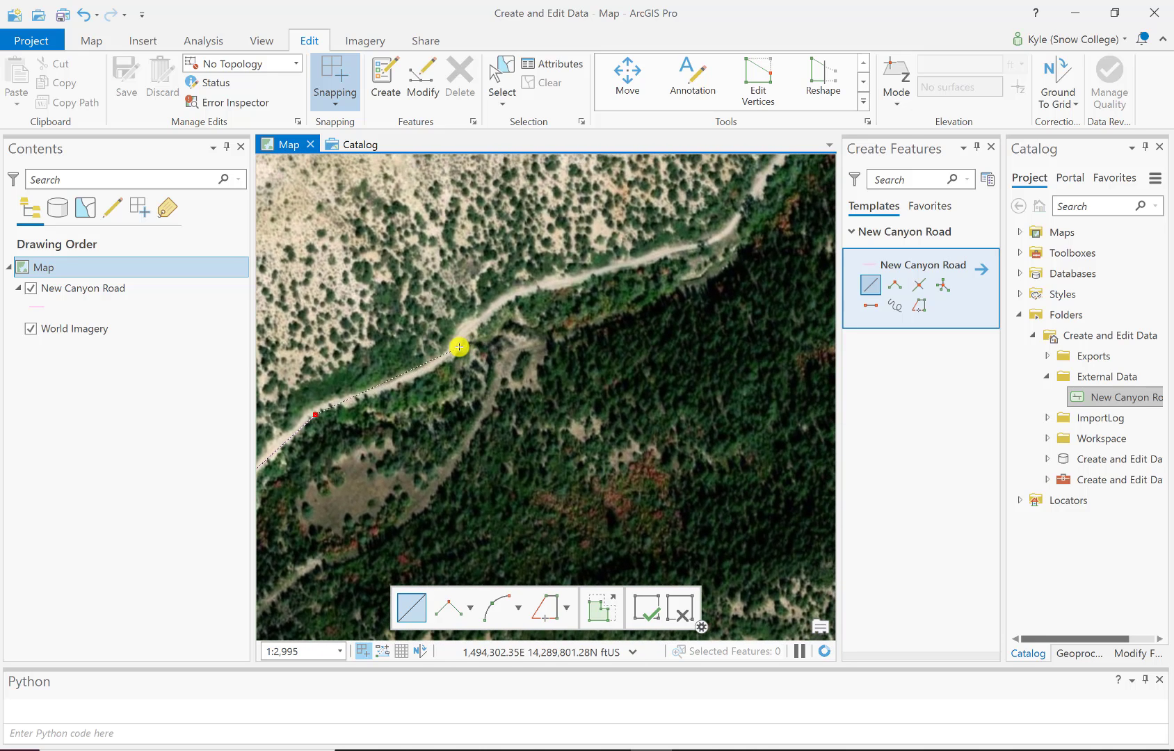
left_click(459, 347)
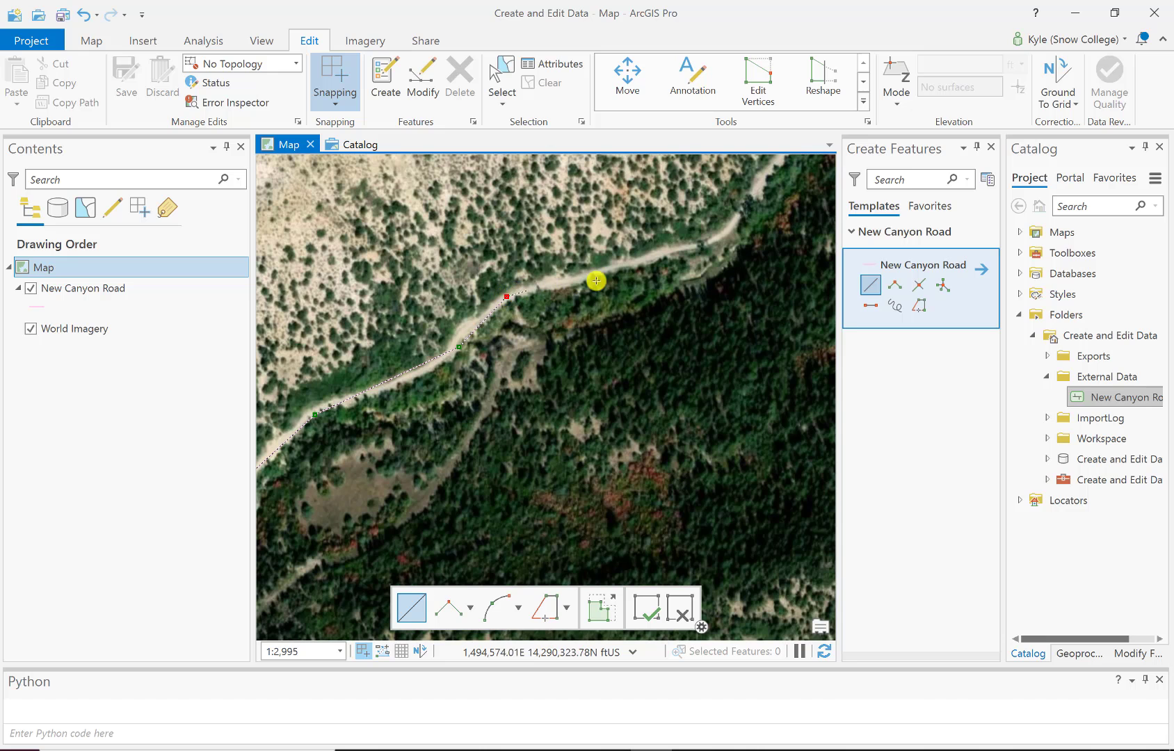
left_click(711, 242)
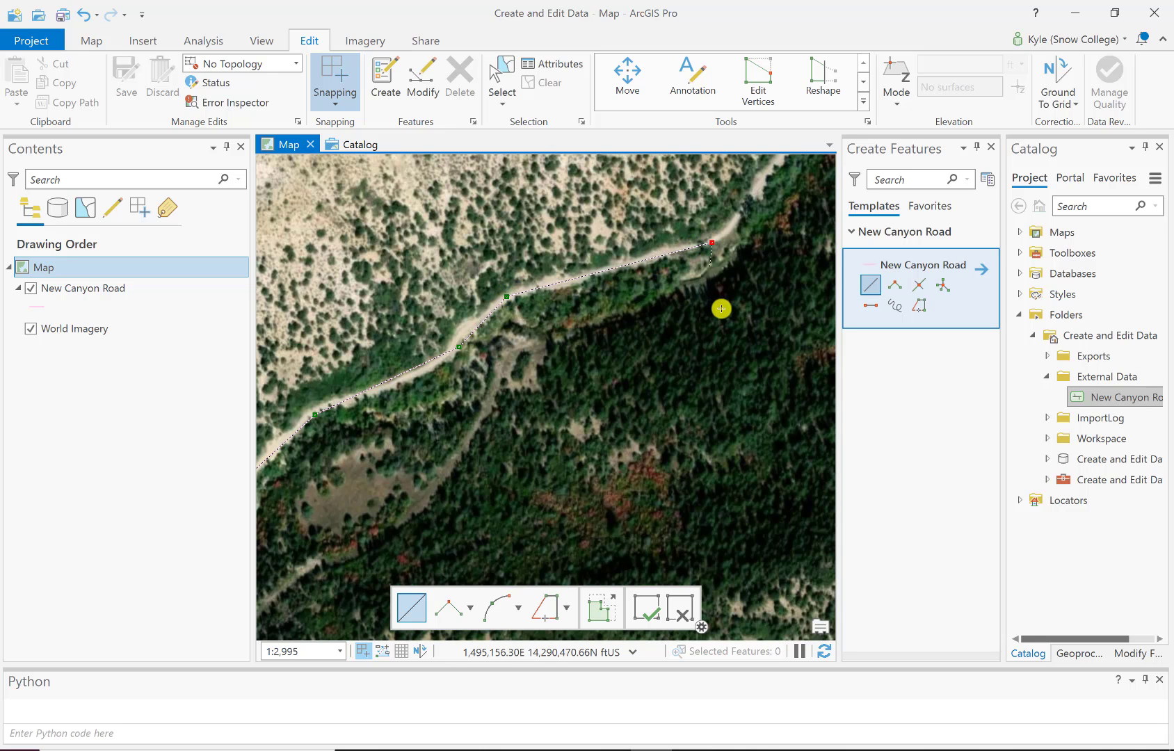
- Digitize the road northward between the sparse hillside and the dense forest, up to its northeast bend
left_click_drag(721, 309, 492, 505)
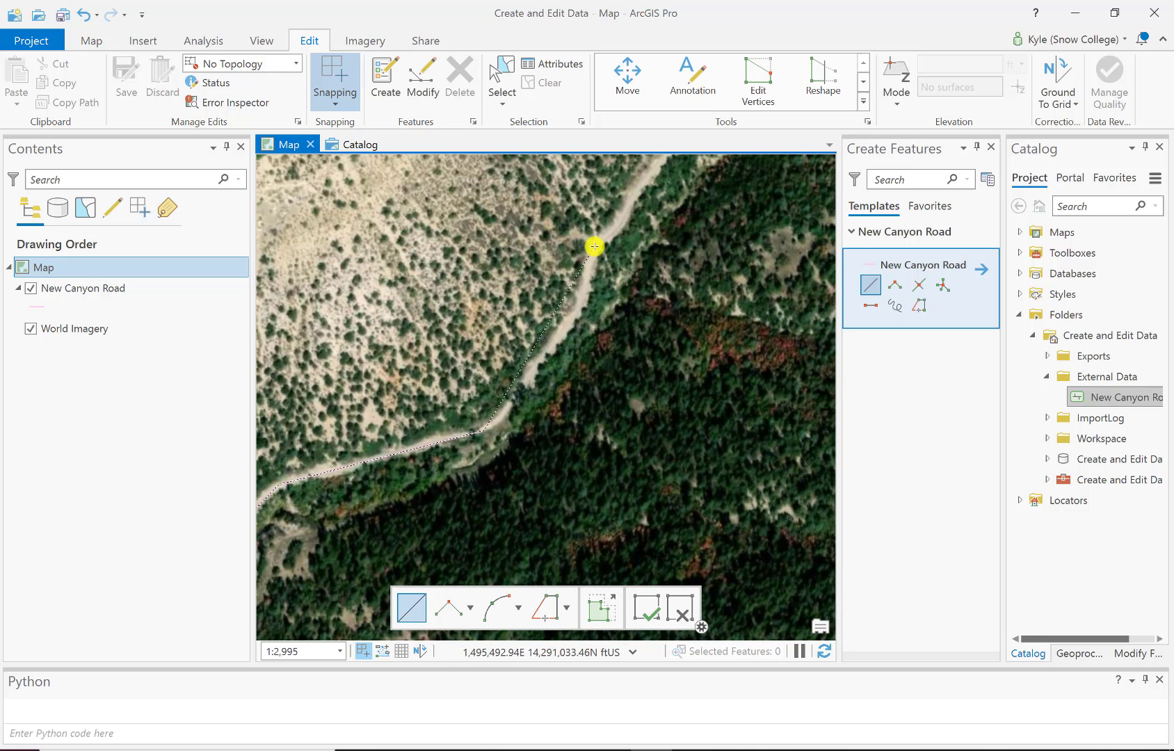
left_click(595, 247)
left_click_drag(663, 280, 459, 498)
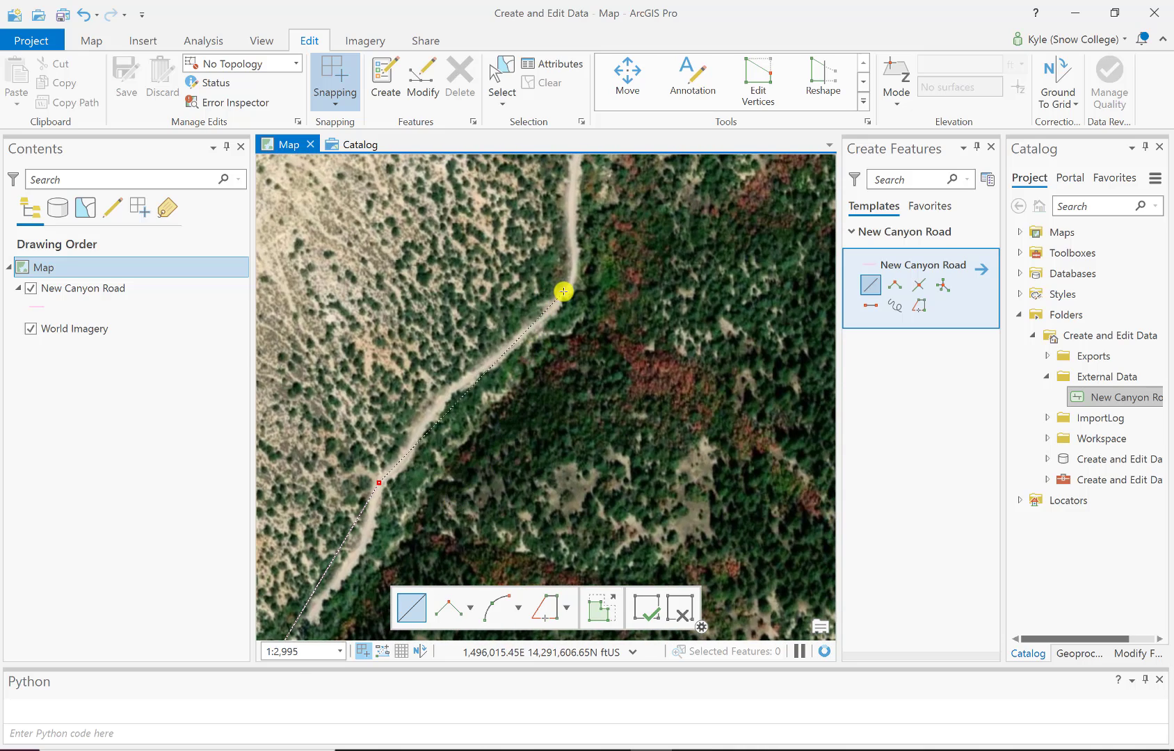
left_click(579, 290)
left_click_drag(657, 254, 615, 498)
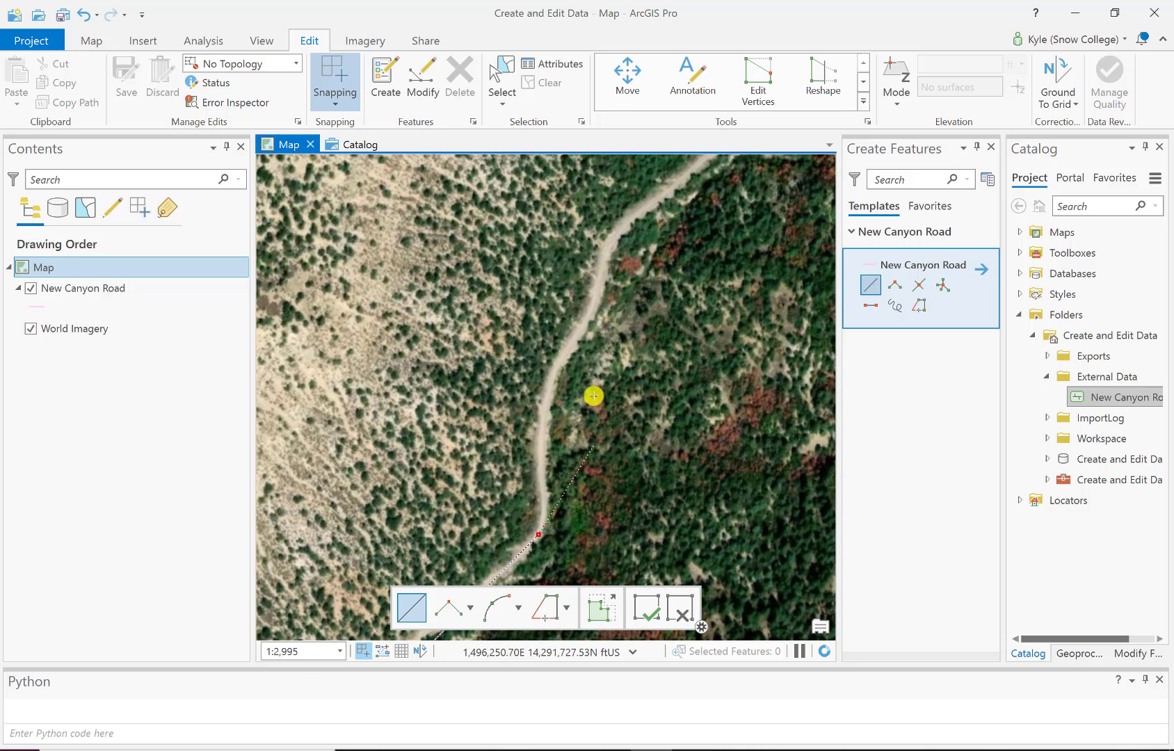
left_click(562, 362)
left_click(595, 300)
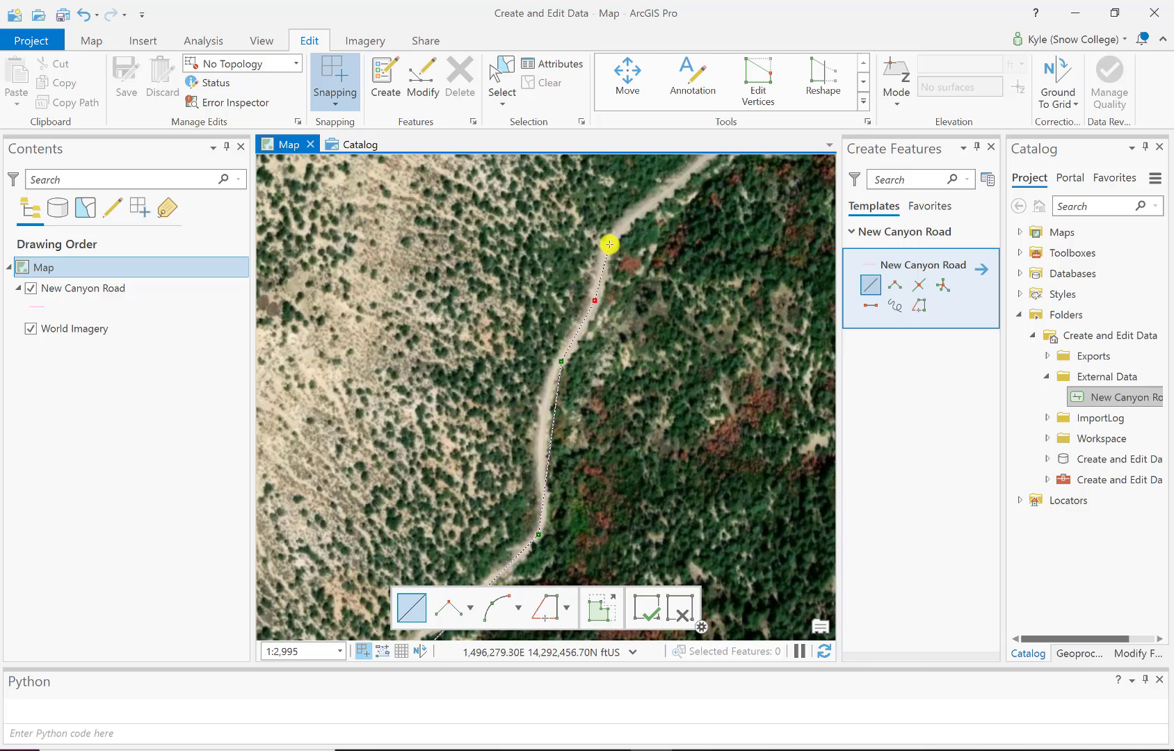
left_click(609, 244)
- Carry the line northeast past the junction with the side tracks and along the red-leaved forest to where the road levels eastward
left_click_drag(678, 315, 492, 488)
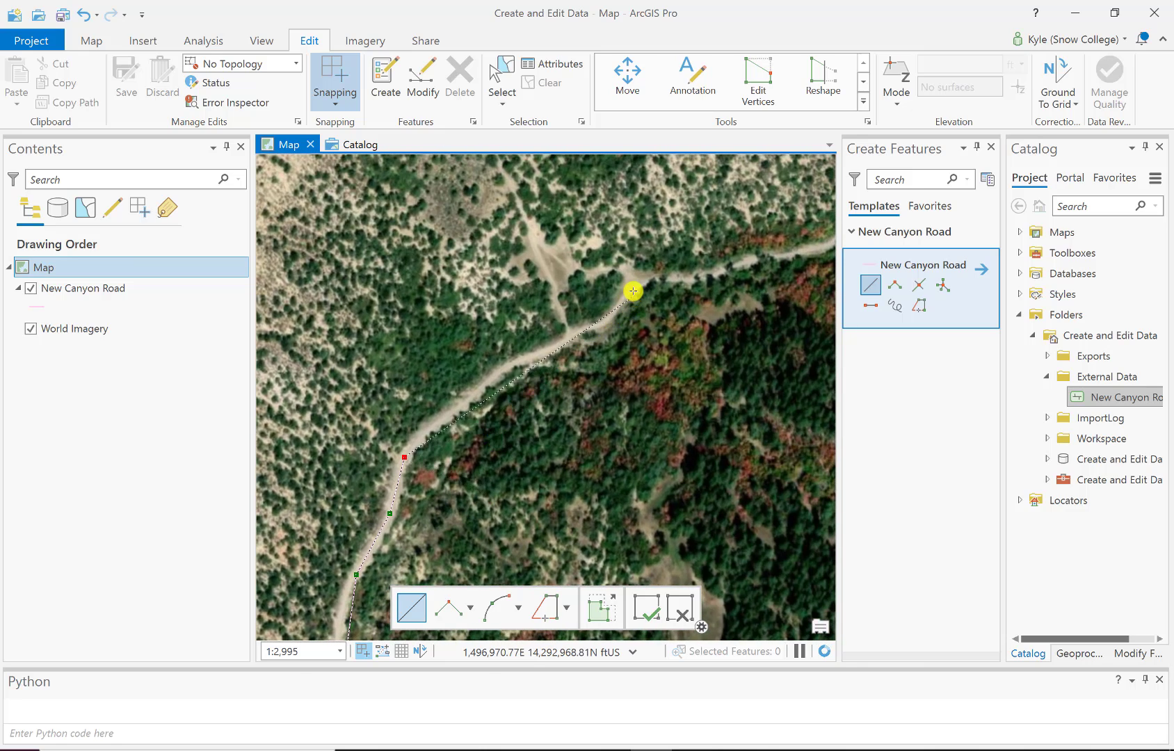
left_click(634, 286)
left_click_drag(716, 361, 401, 424)
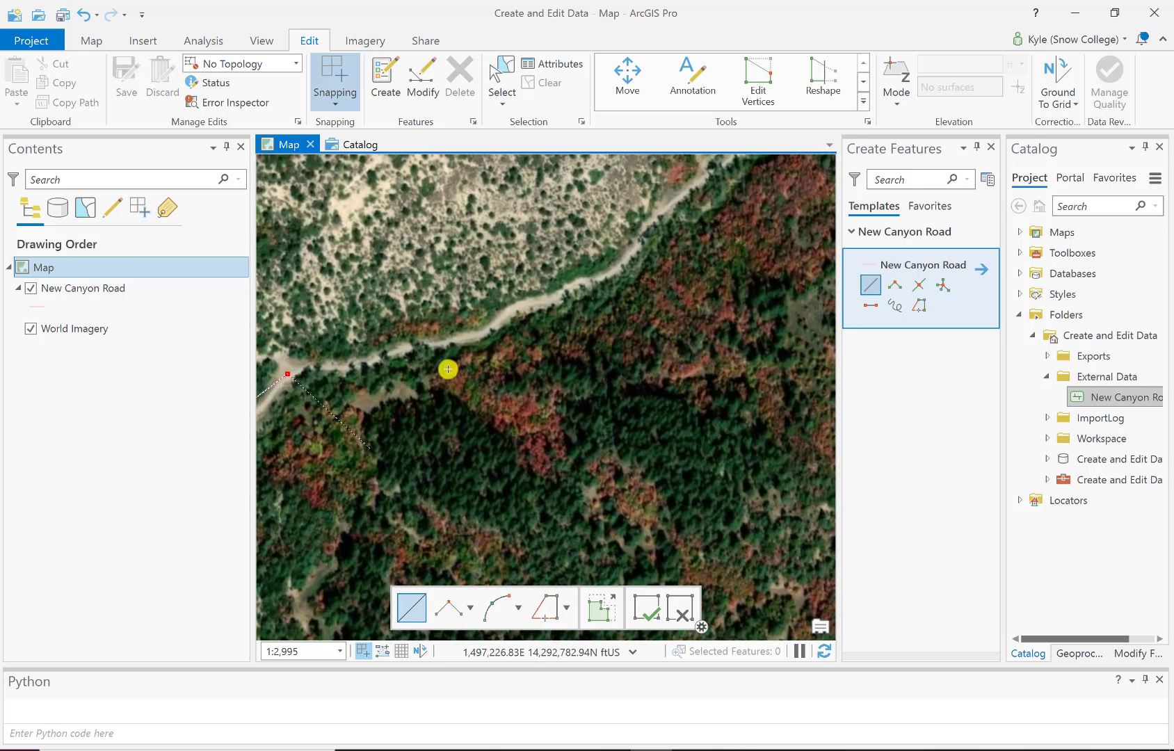
left_click(532, 305)
left_click_drag(669, 283, 532, 425)
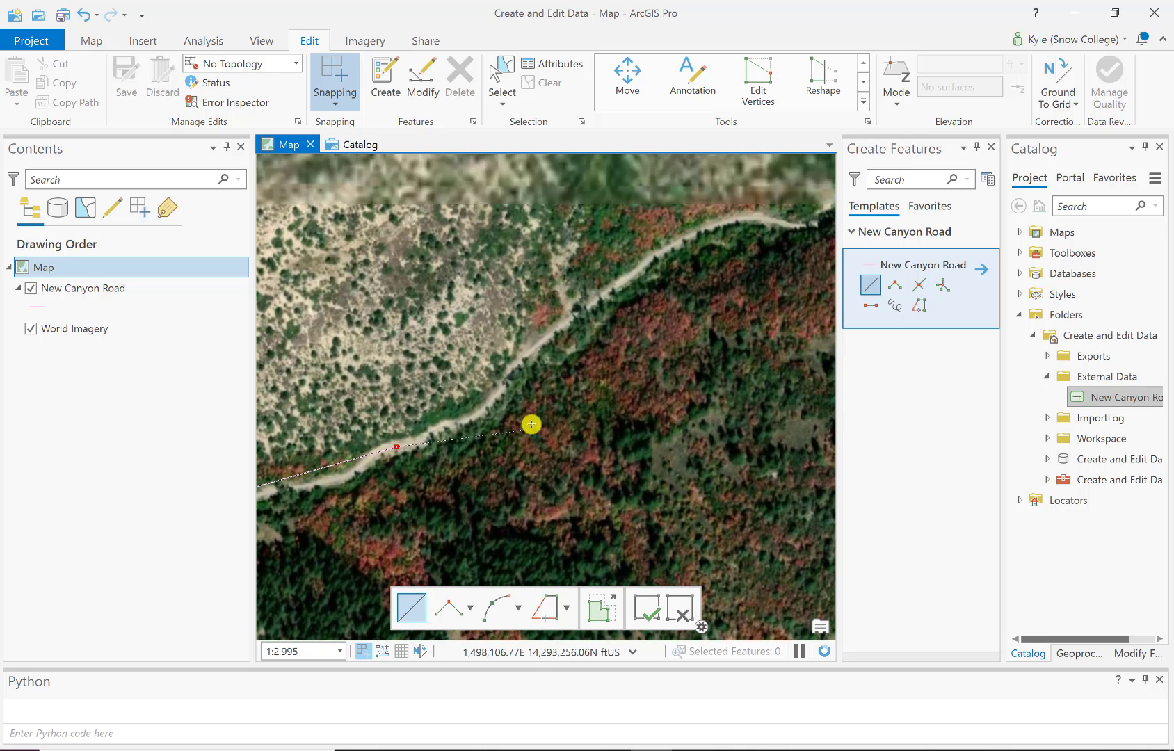
left_click(564, 322)
left_click(716, 223)
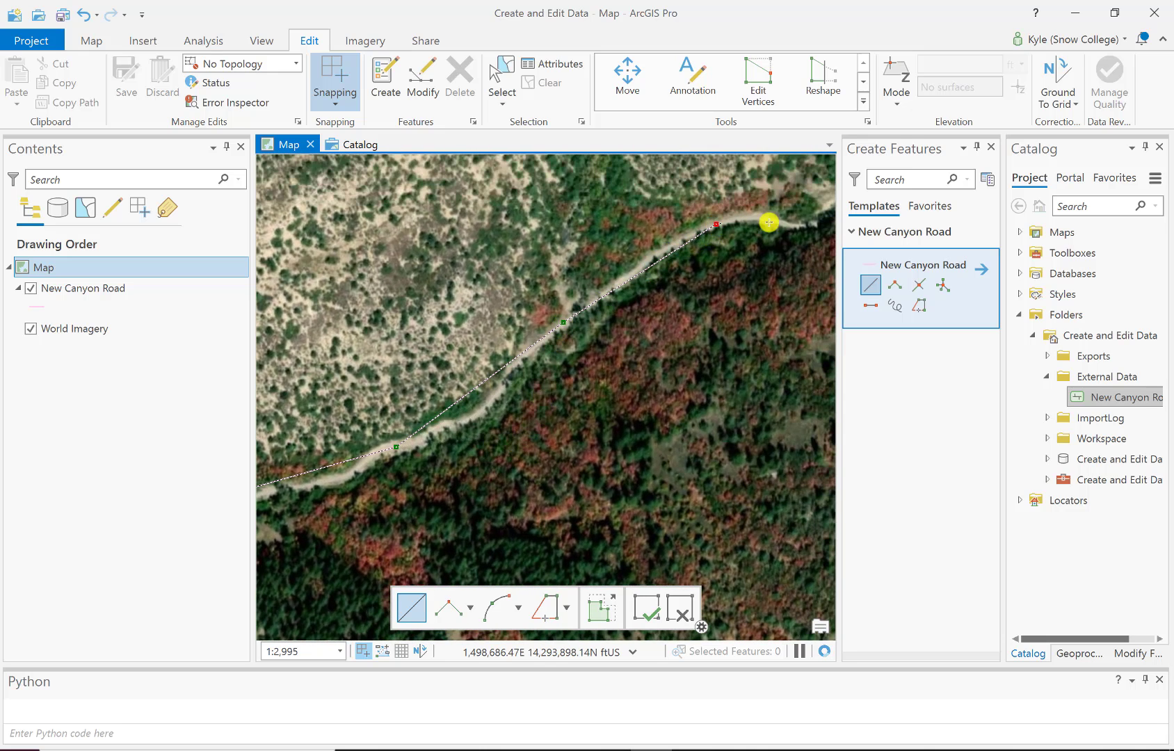
left_click(777, 223)
- Trace the shadowed road segment and its short northward kink below the bare slopes, continuing northeast beyond it
left_click_drag(772, 318, 480, 412)
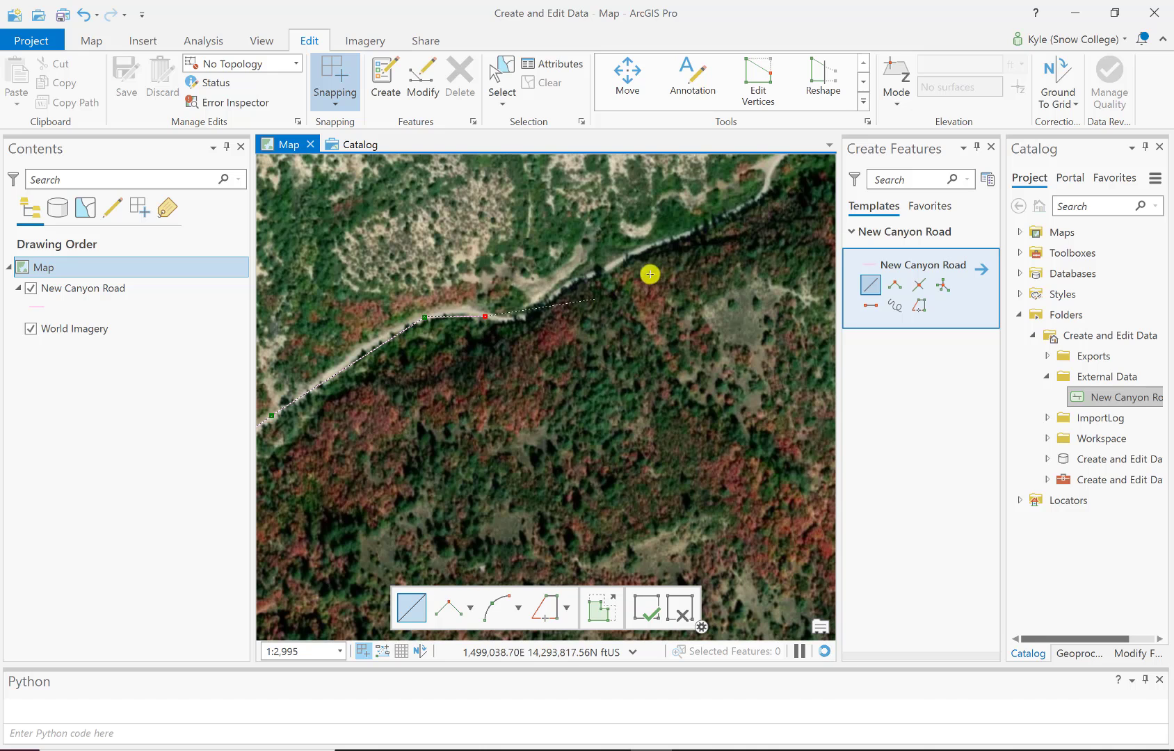
left_click(654, 249)
left_click_drag(716, 281, 533, 474)
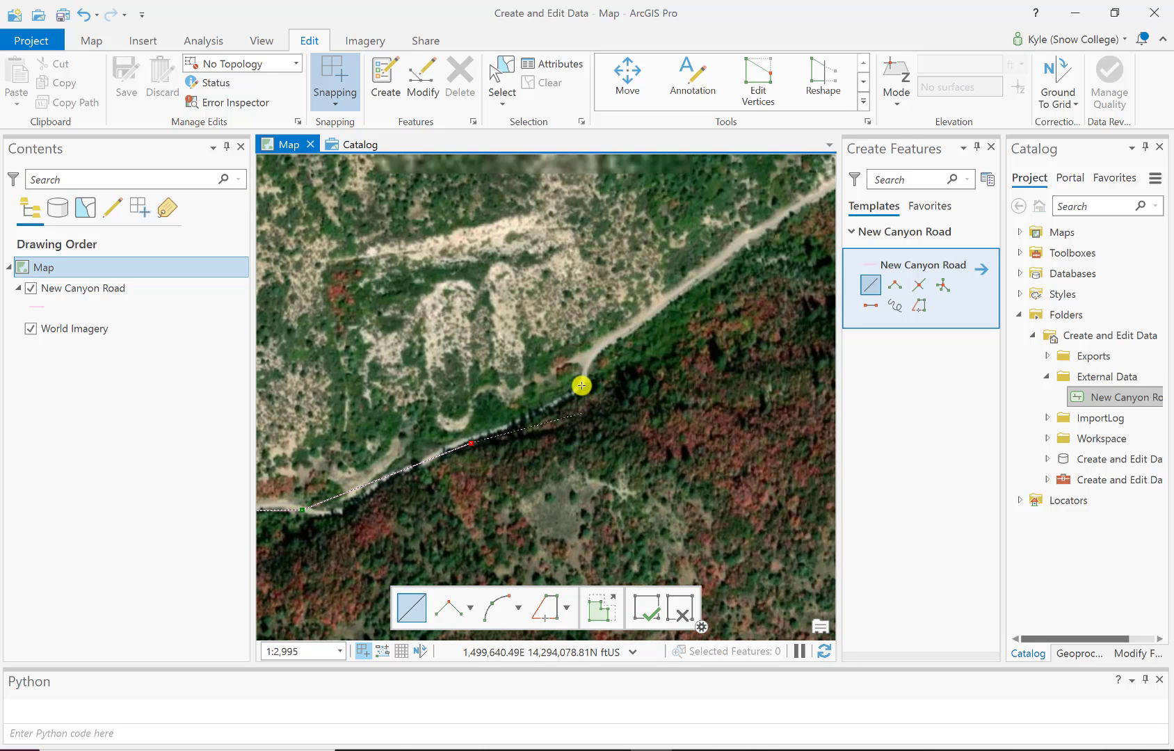
left_click(584, 383)
left_click(597, 347)
left_click(710, 271)
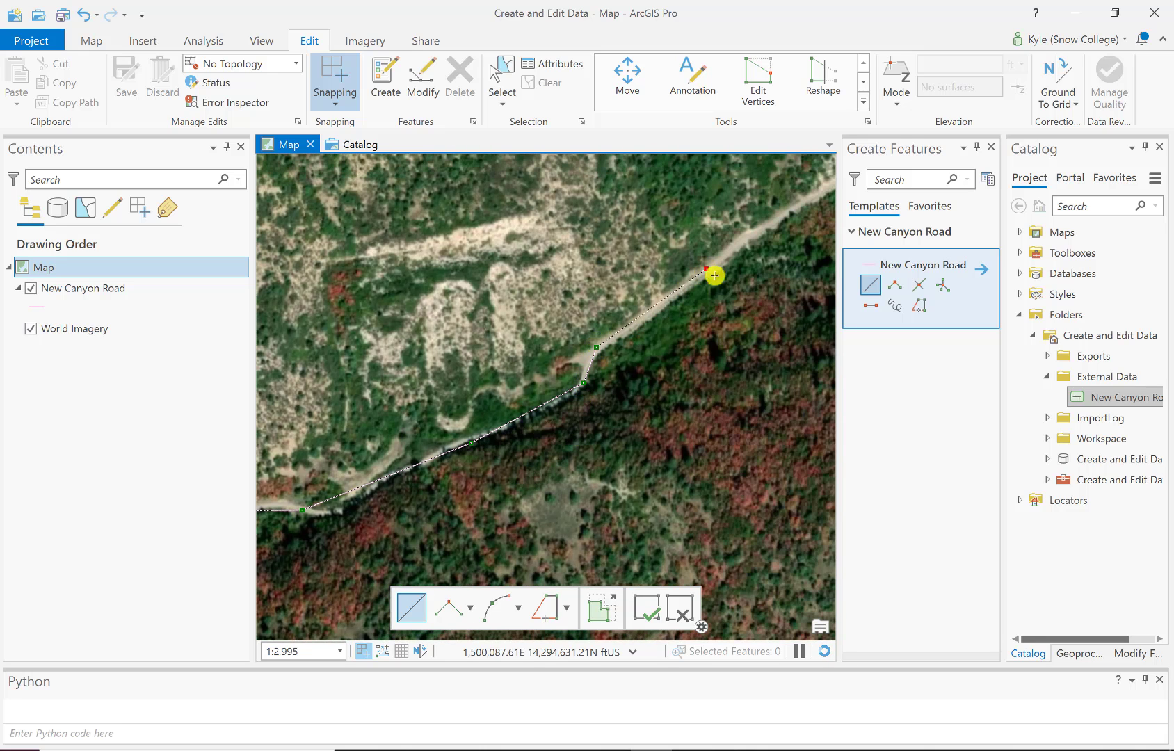
- Follow the road over its northern crest, southeast down the far side and into the tree-shaded stretch
left_click_drag(832, 249, 553, 417)
left_click(606, 333)
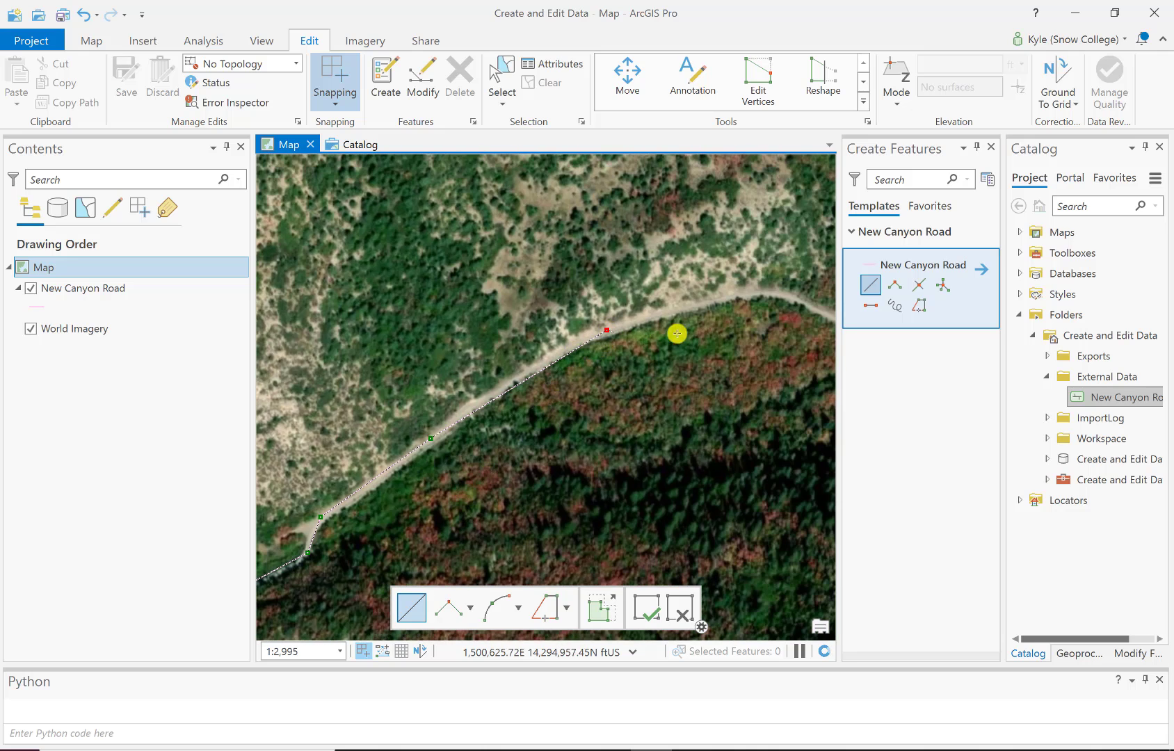
mouse_move(719, 367)
left_mouse_down()
mouse_move(571, 389)
mouse_move(491, 336)
left_mouse_up()
left_click(492, 318)
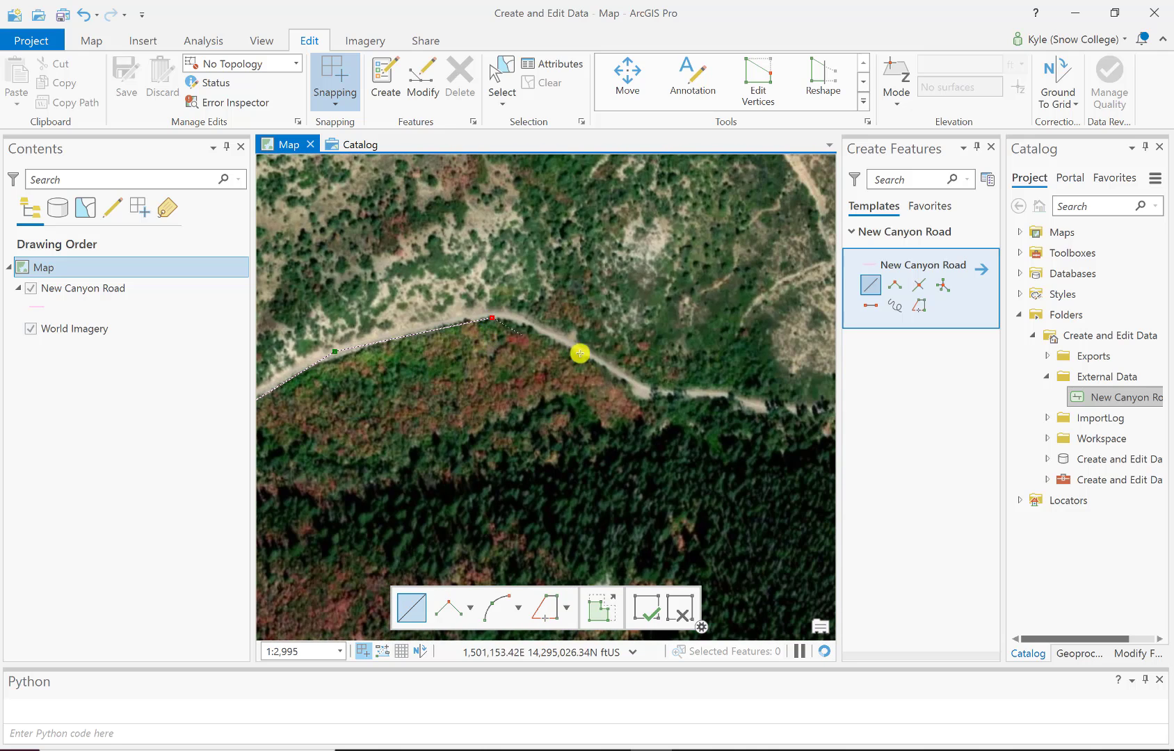
left_click(639, 391)
left_click_drag(677, 439, 432, 401)
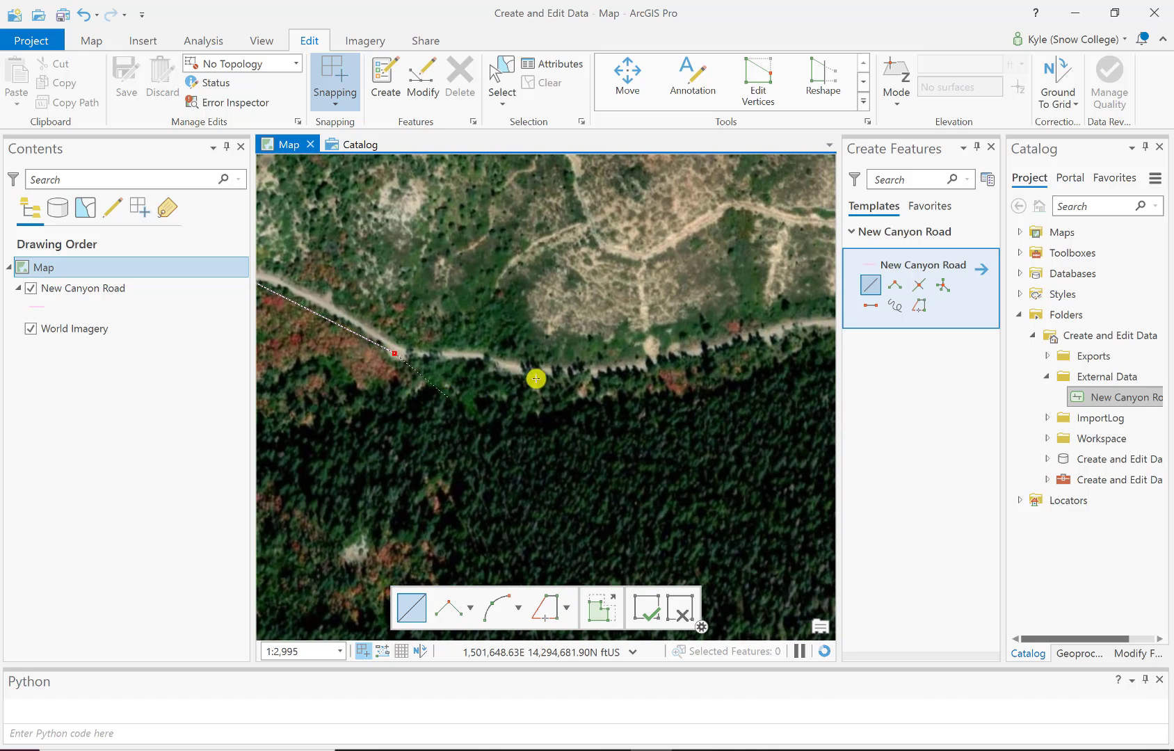
left_click(556, 375)
- Extend the line east along the conifer forest edge and around the road's sharp southward turn
left_click_drag(745, 375, 469, 349)
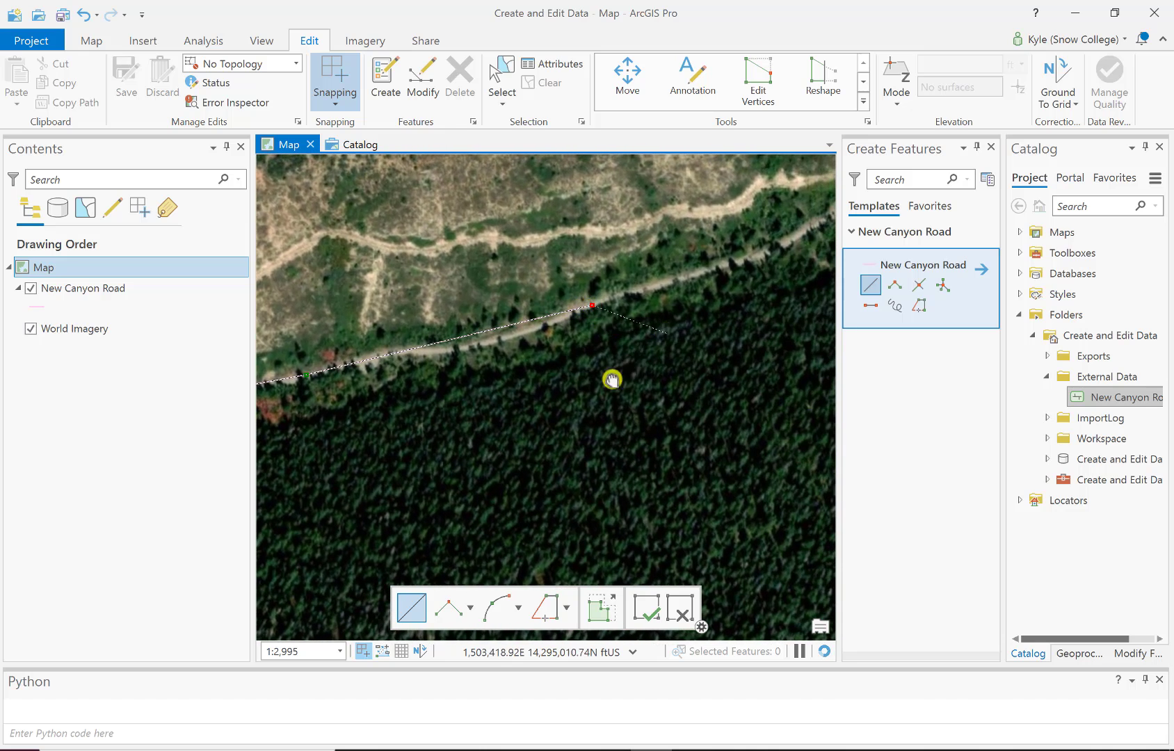
left_click_drag(611, 383, 535, 348)
left_click(555, 358)
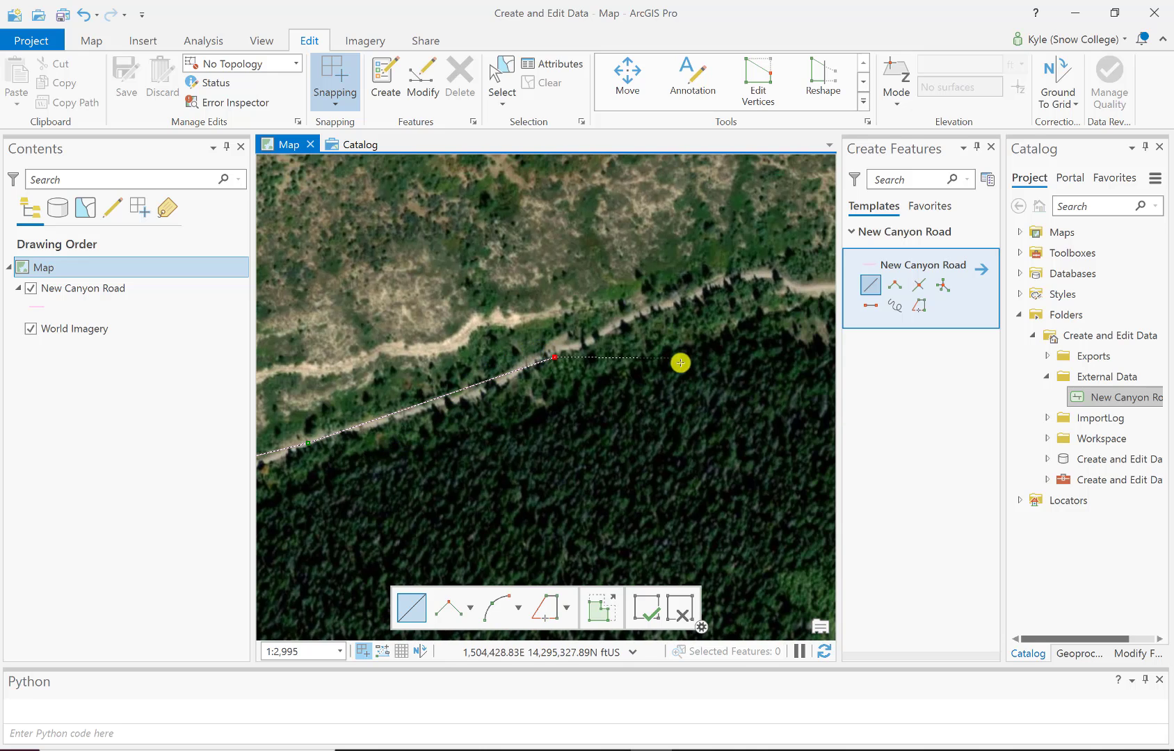
left_click_drag(680, 364, 448, 428)
left_click(527, 336)
left_click_drag(686, 397, 448, 393)
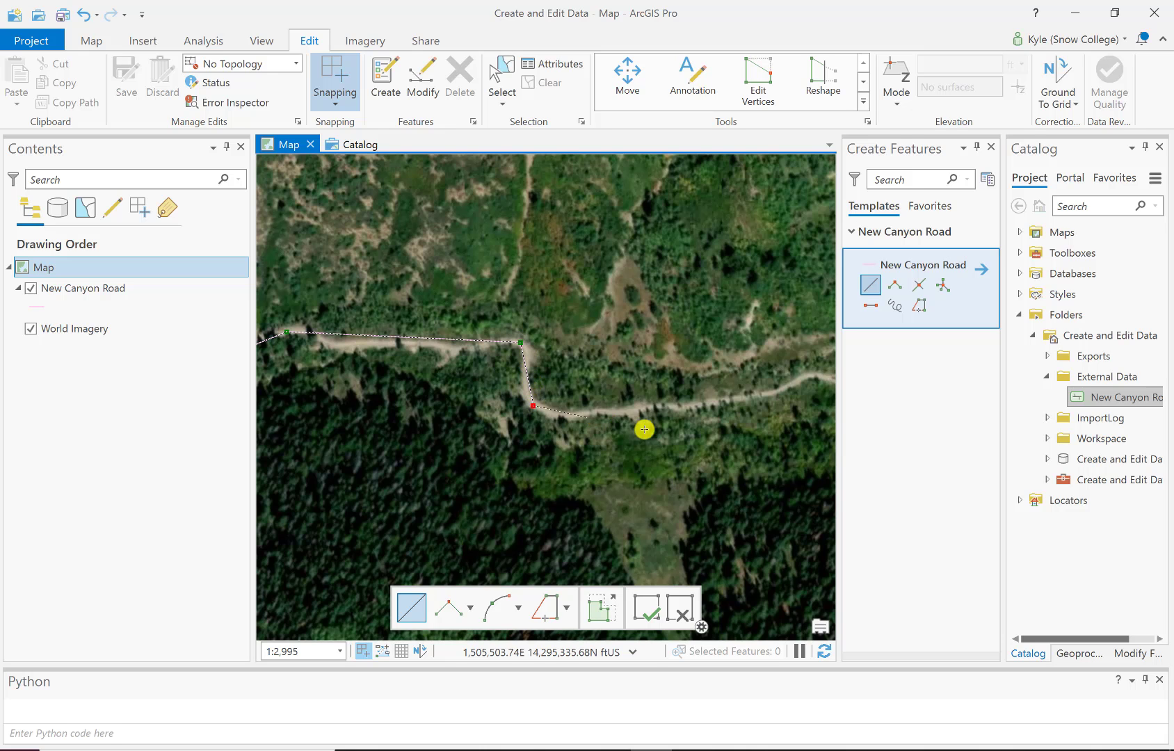
- Continue the New Canyon Road line east along the dirt road and into the start of its northward S-bend
mouse_move(645, 429)
left_mouse_down()
mouse_move(423, 433)
mouse_move(346, 414)
left_mouse_up()
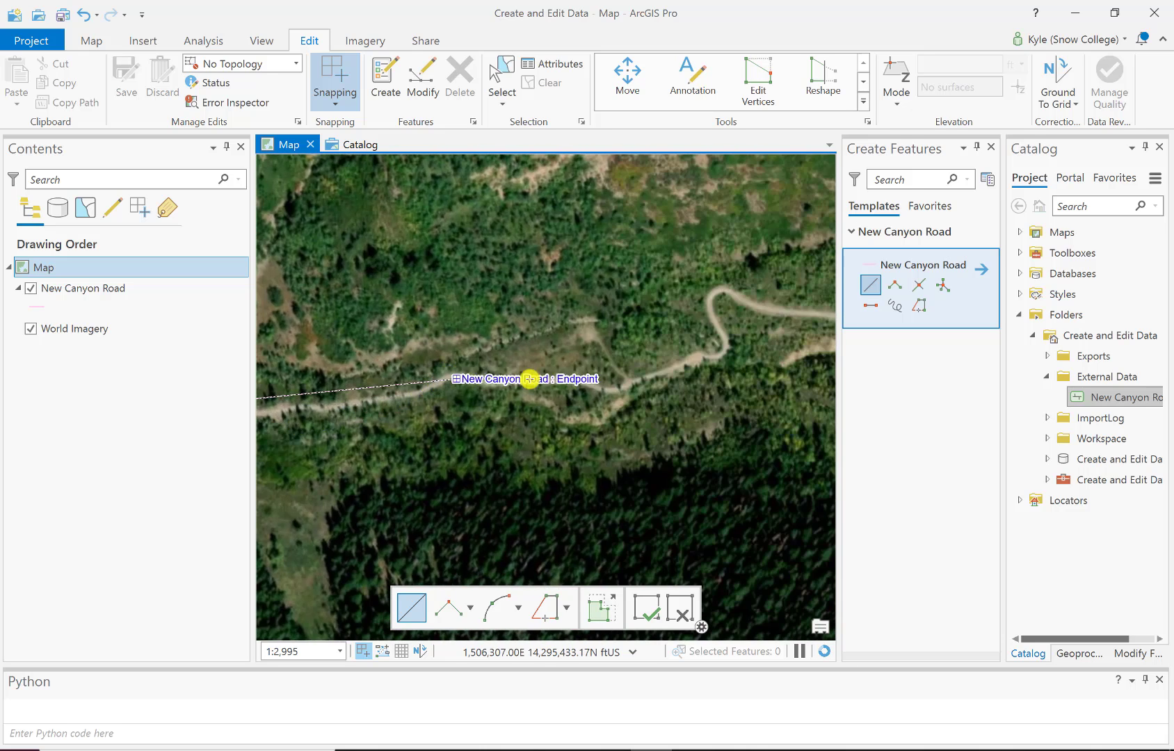
left_click(530, 379)
left_click(619, 387)
left_click(725, 349)
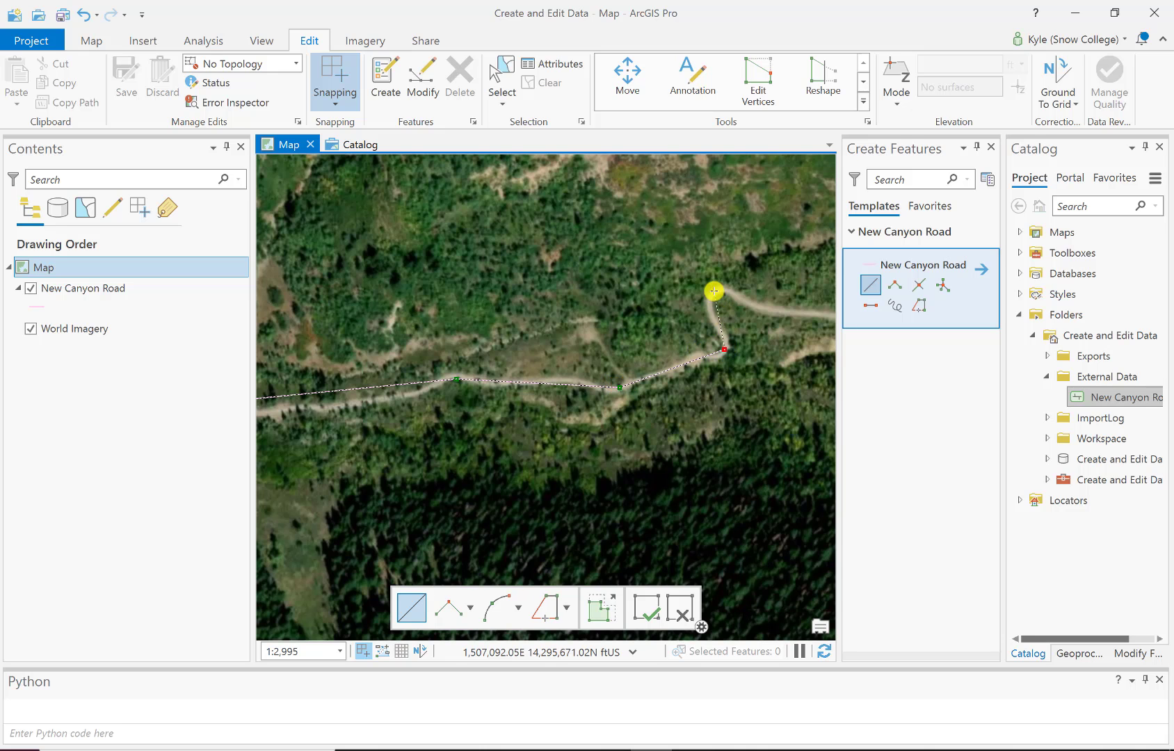
- Trace the road east from the S-bend above the bare bank to the track junction in the conifers
left_click_drag(717, 396, 325, 398)
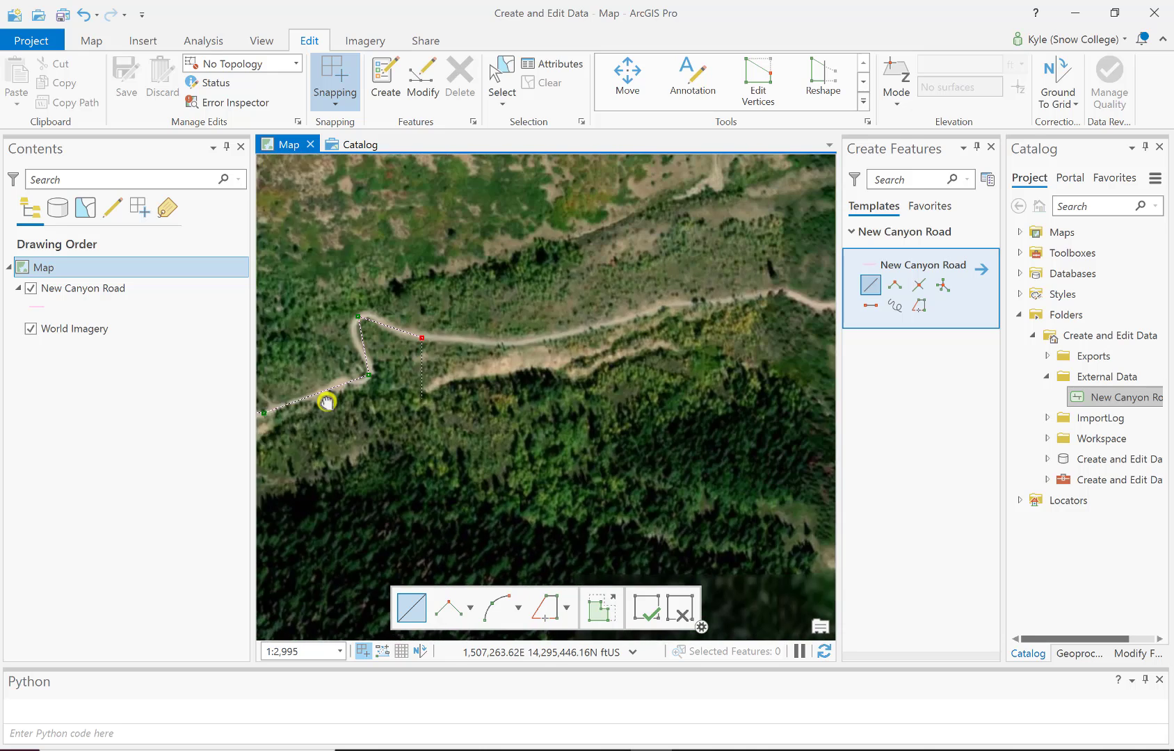
left_click(672, 294)
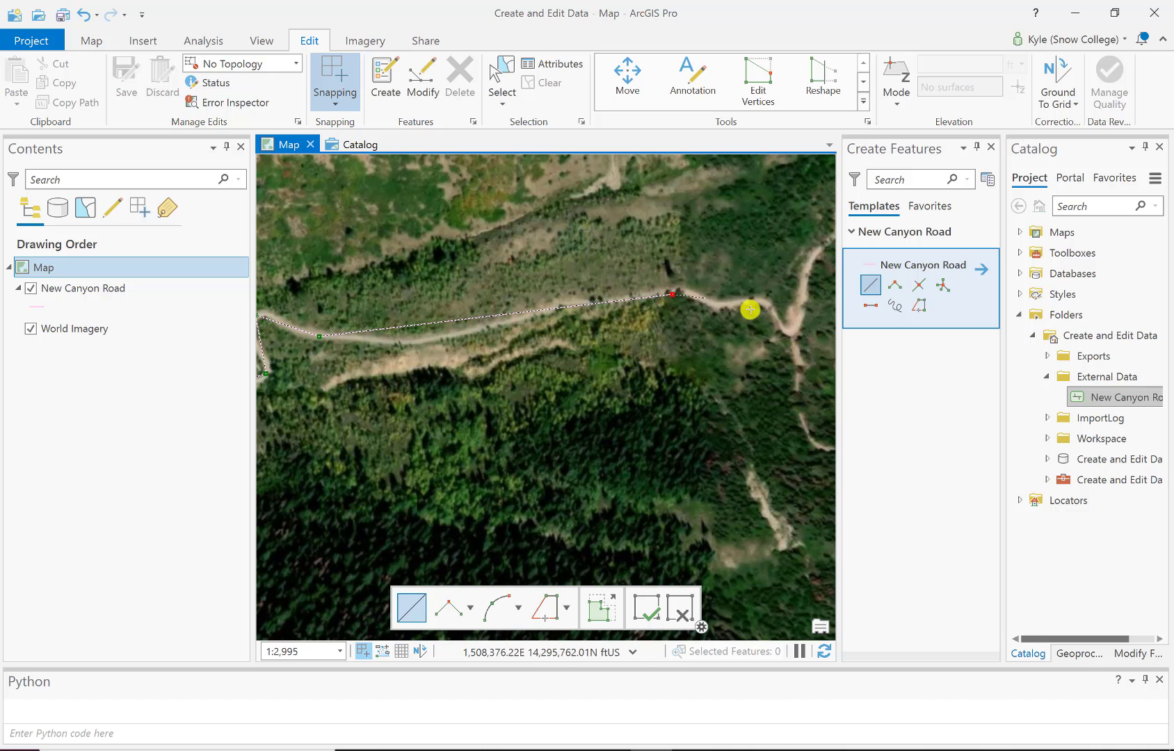
left_click(761, 302)
mouse_move(723, 402)
left_mouse_down()
mouse_move(402, 458)
mouse_move(406, 477)
mouse_move(373, 502)
left_mouse_up()
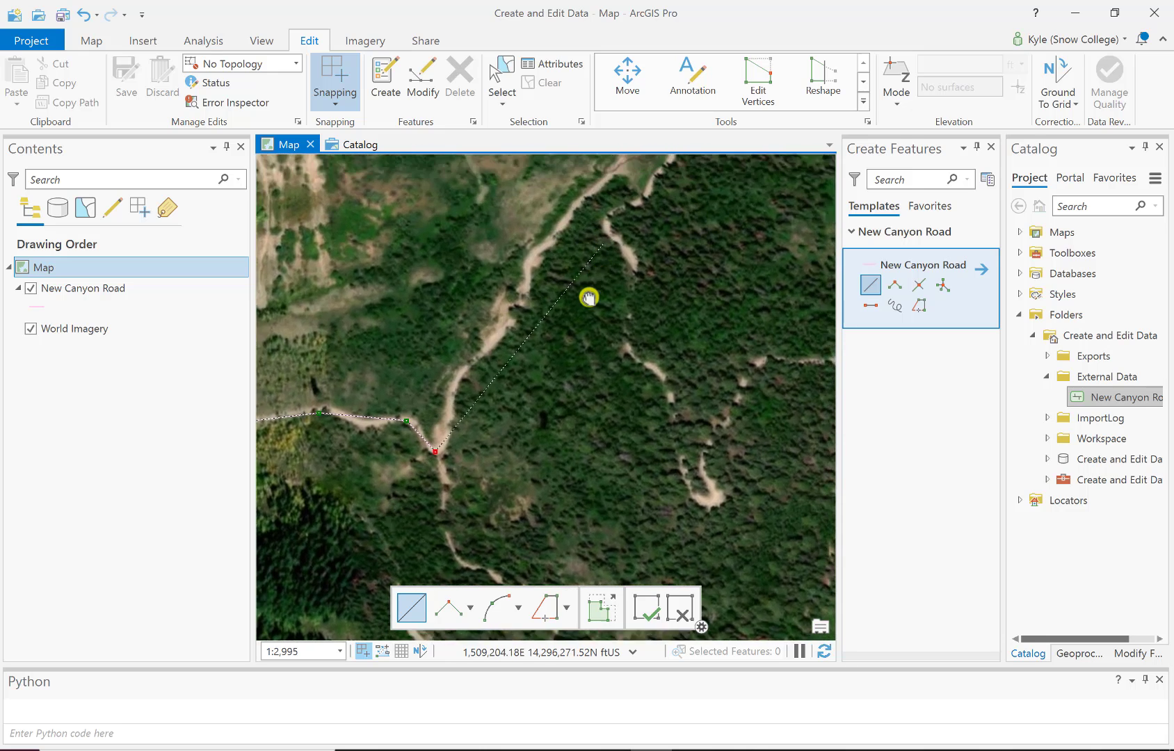
- Extend the line northeast from the junction to the hairpin loop, around it and back south through the trees
left_click(618, 220)
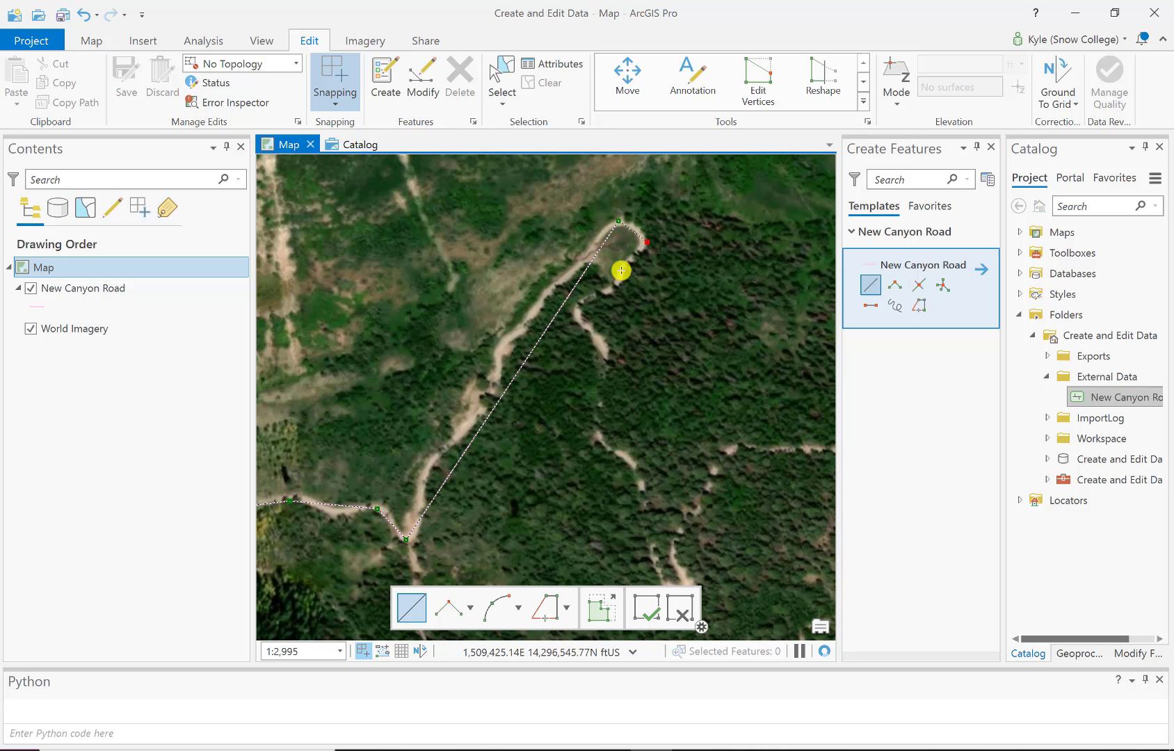
left_click(589, 307)
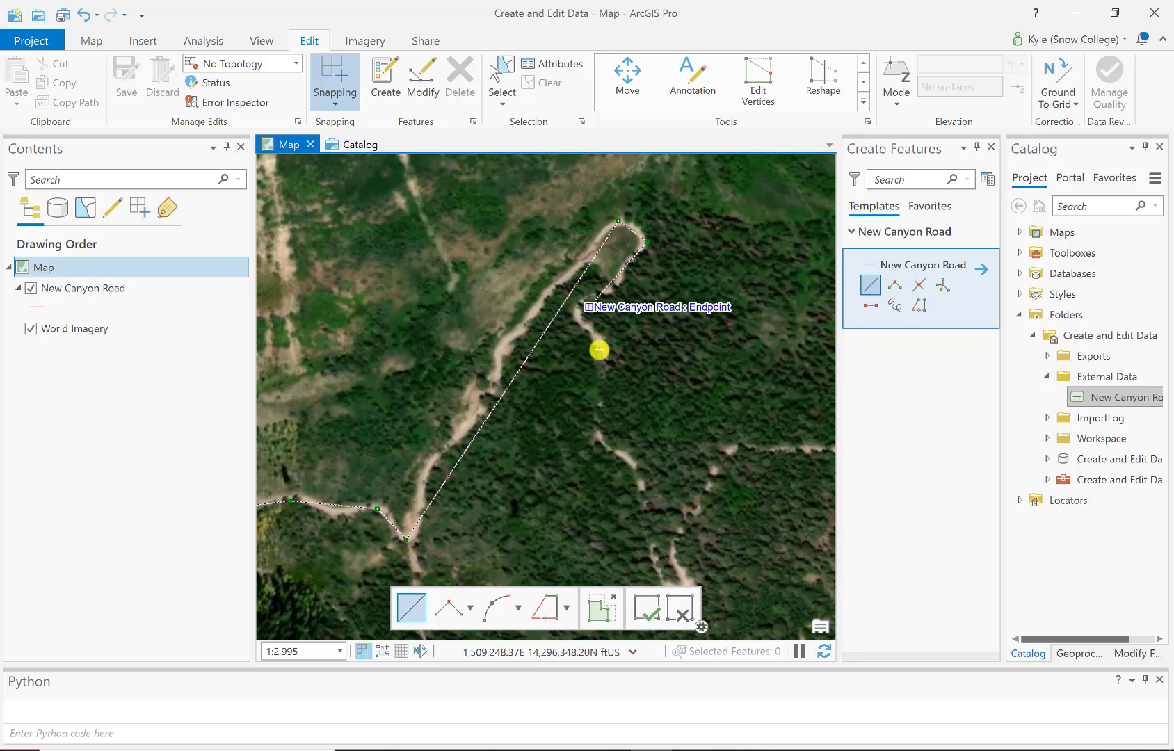
left_click(603, 432)
- Trace the southern switchback and the wooded track east of it, finishing the line at the lake's north shore
left_click_drag(650, 450, 551, 255)
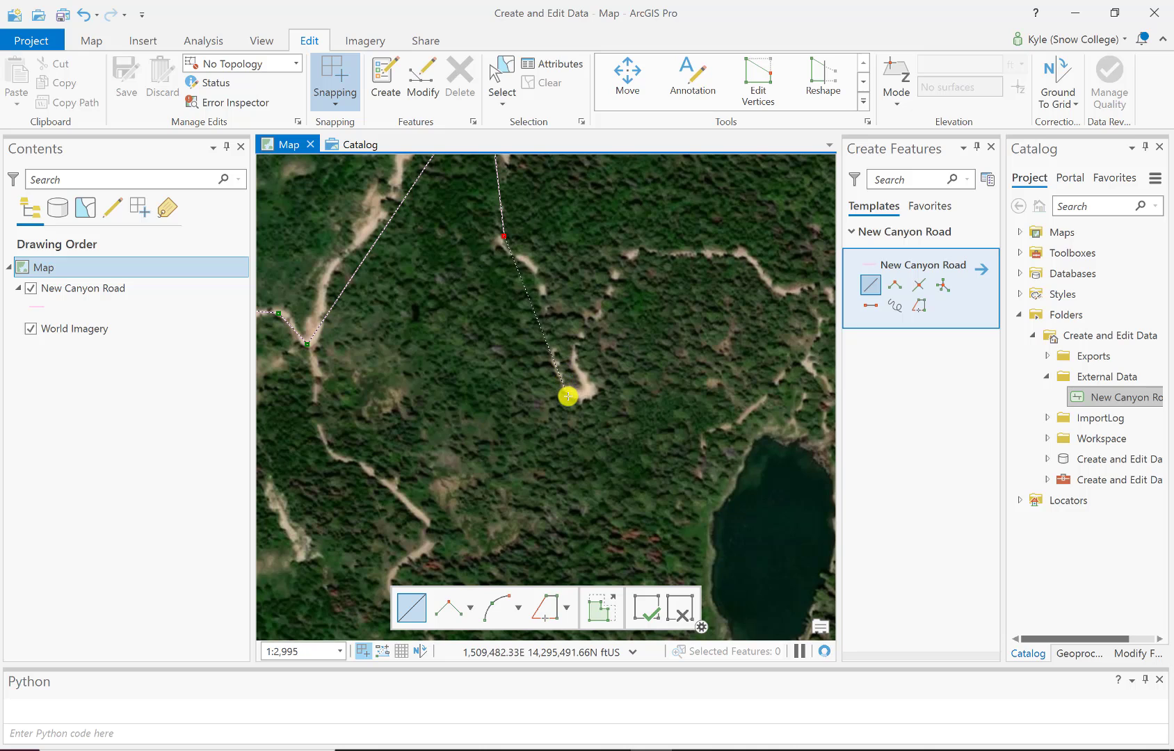
left_click(589, 338)
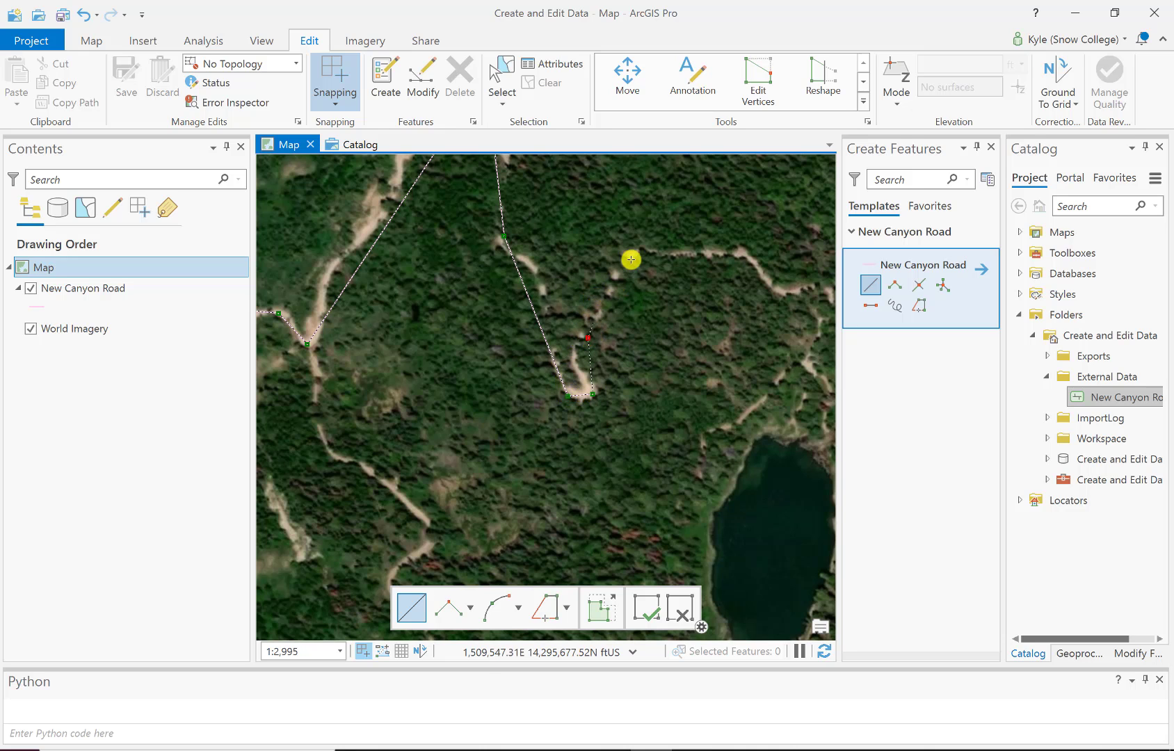
left_click(636, 249)
left_click(739, 260)
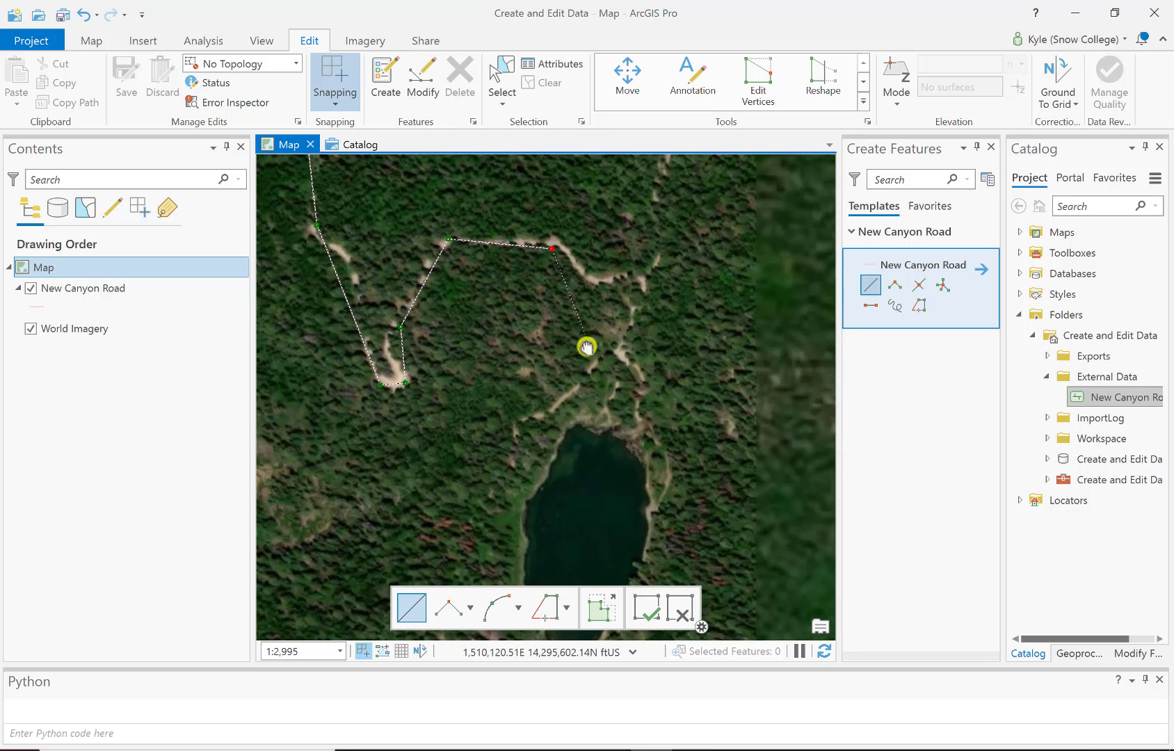
left_click(636, 281)
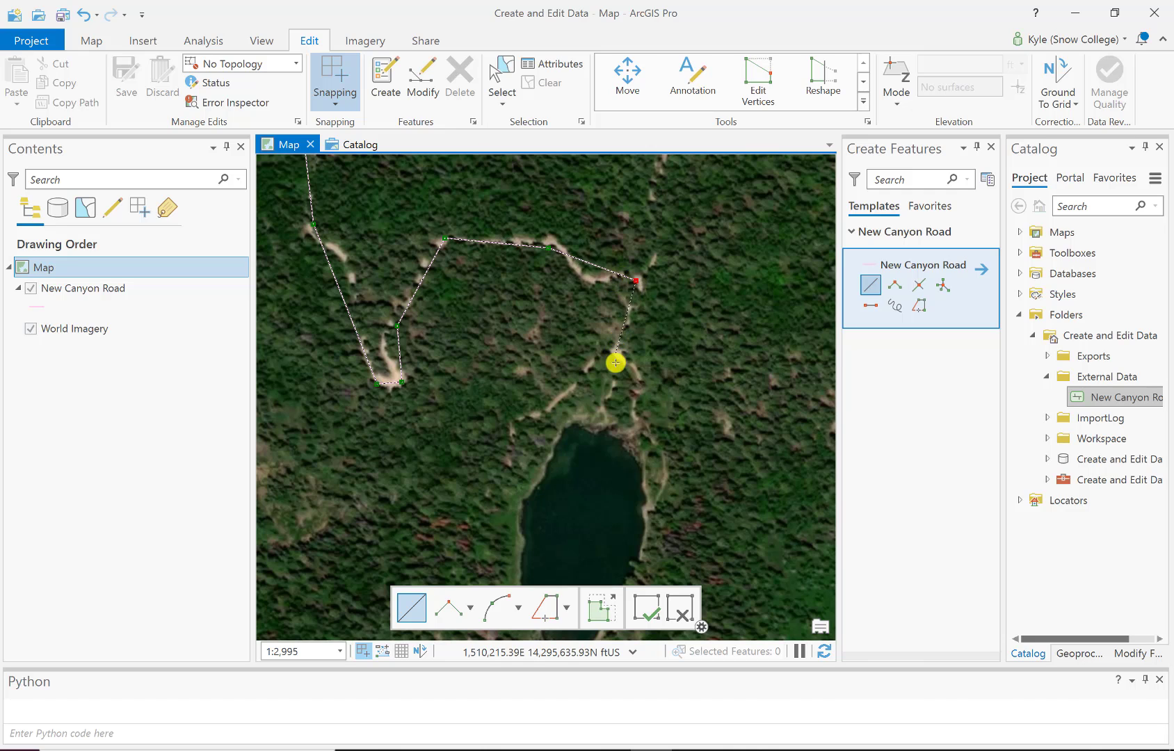
double_click(601, 423)
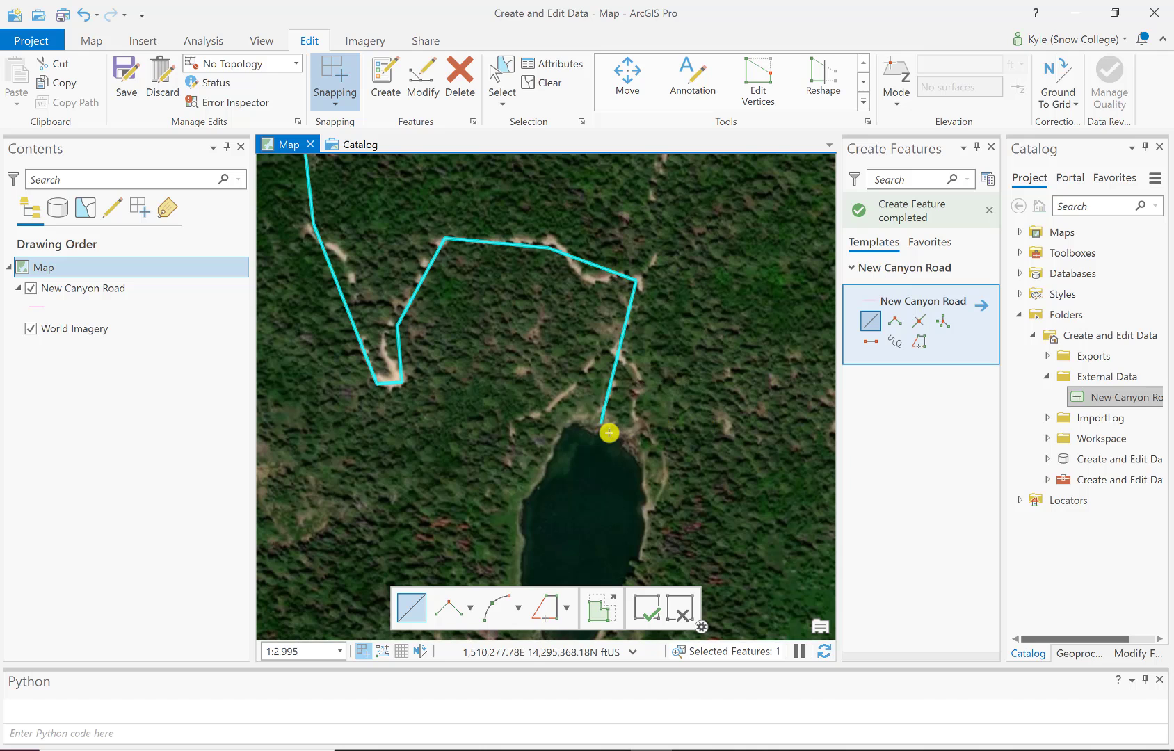
- Examine the finished road line from the lake back down the canyon for misplaced vertices
scroll(557, 394, "down", 5)
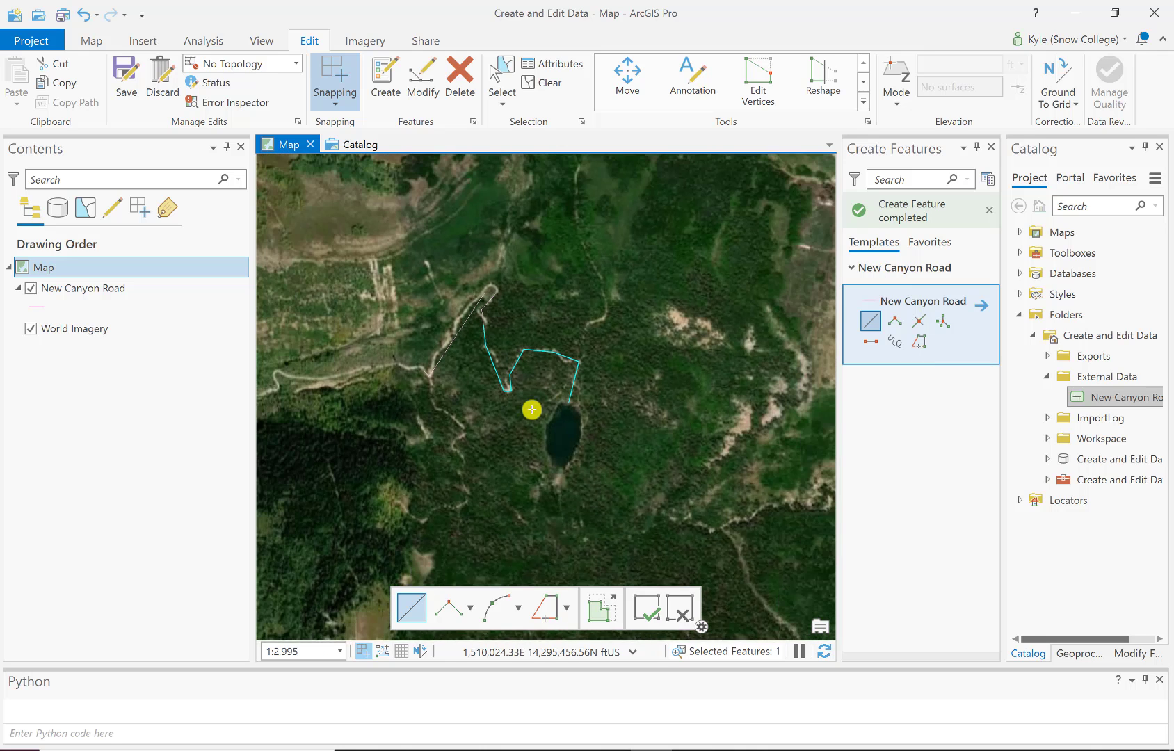
left_click_drag(456, 441, 684, 384)
left_click_drag(426, 426, 645, 388)
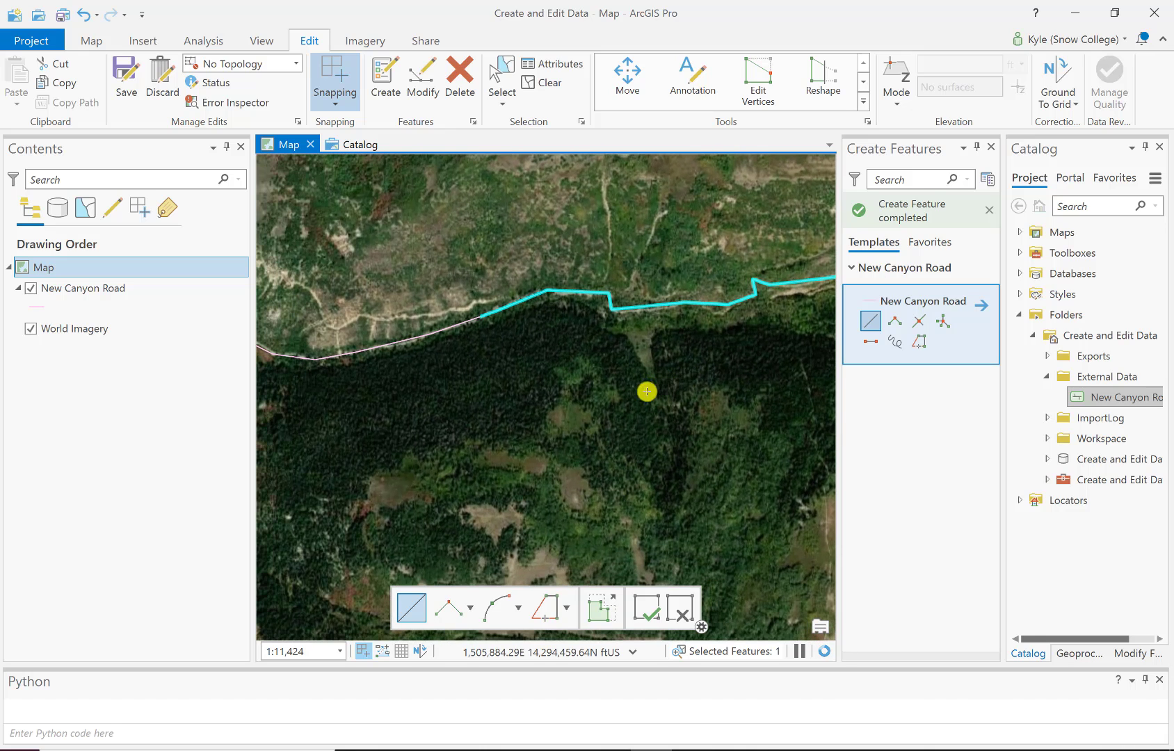
left_click_drag(494, 413, 632, 390)
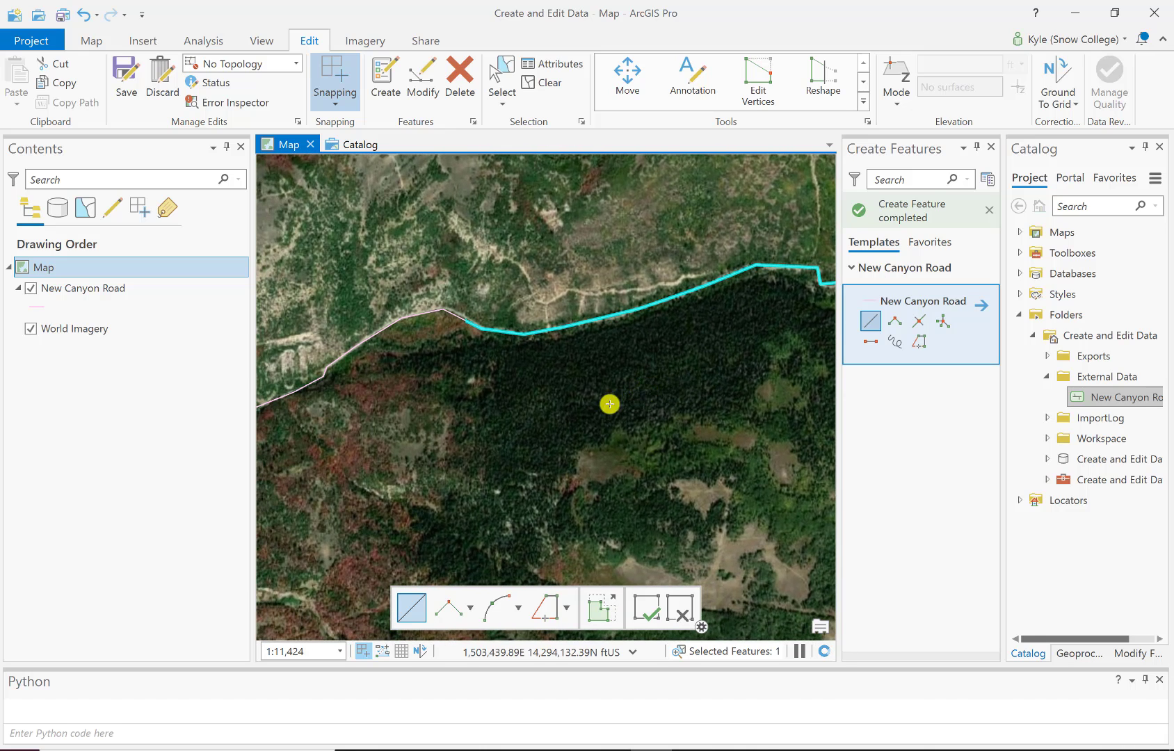
left_click_drag(412, 421, 668, 324)
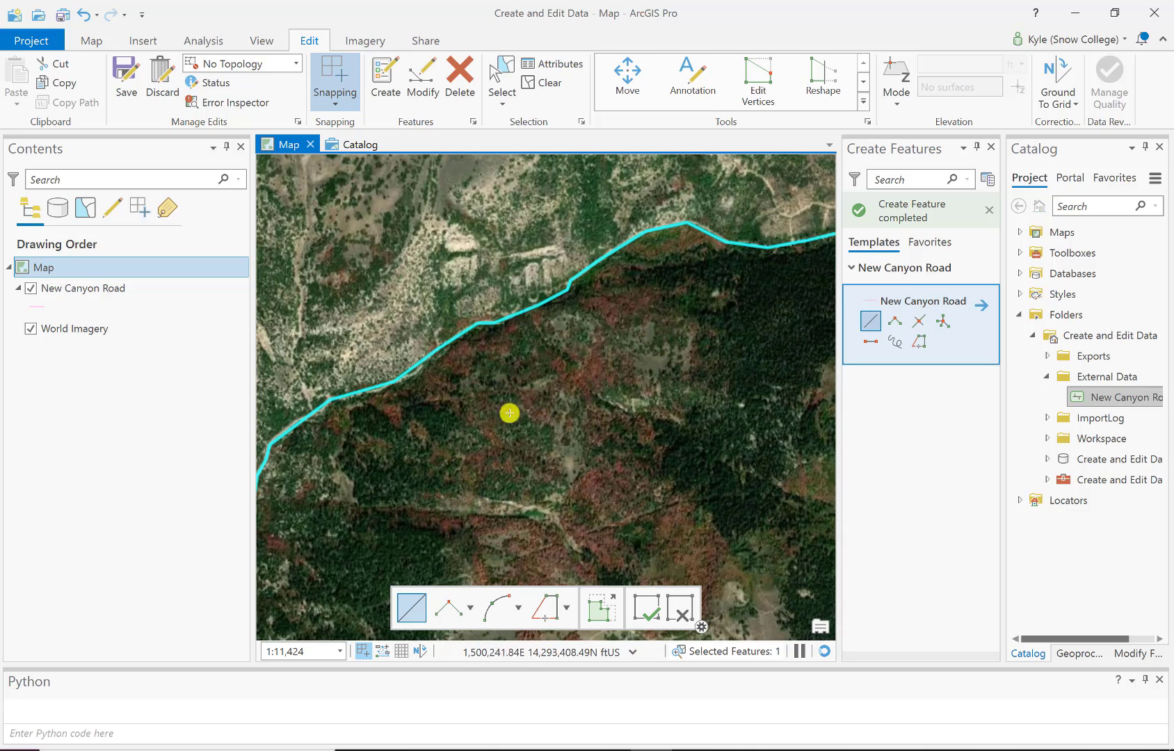
left_click_drag(464, 427, 615, 324)
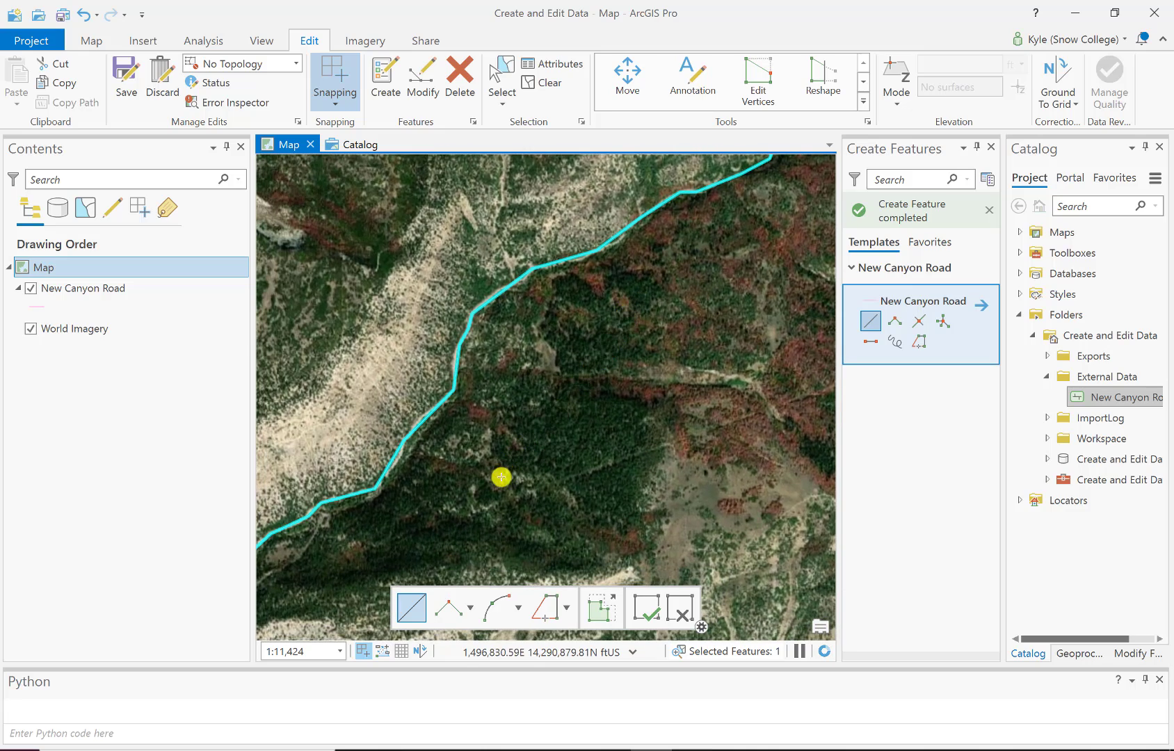
left_click_drag(499, 480, 628, 353)
left_click_drag(485, 464, 653, 330)
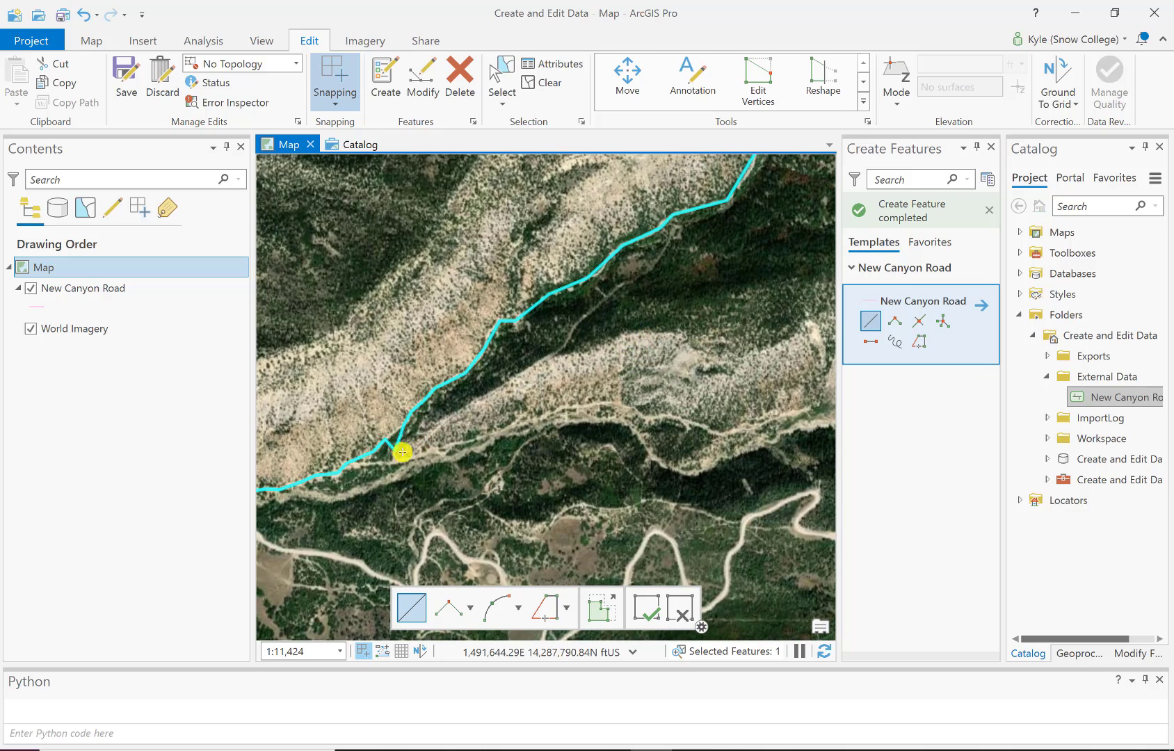
- Move the stray vertex south of the road back onto the dirt road with Edit Vertices and finish the edit
scroll(394, 452, "up", 5)
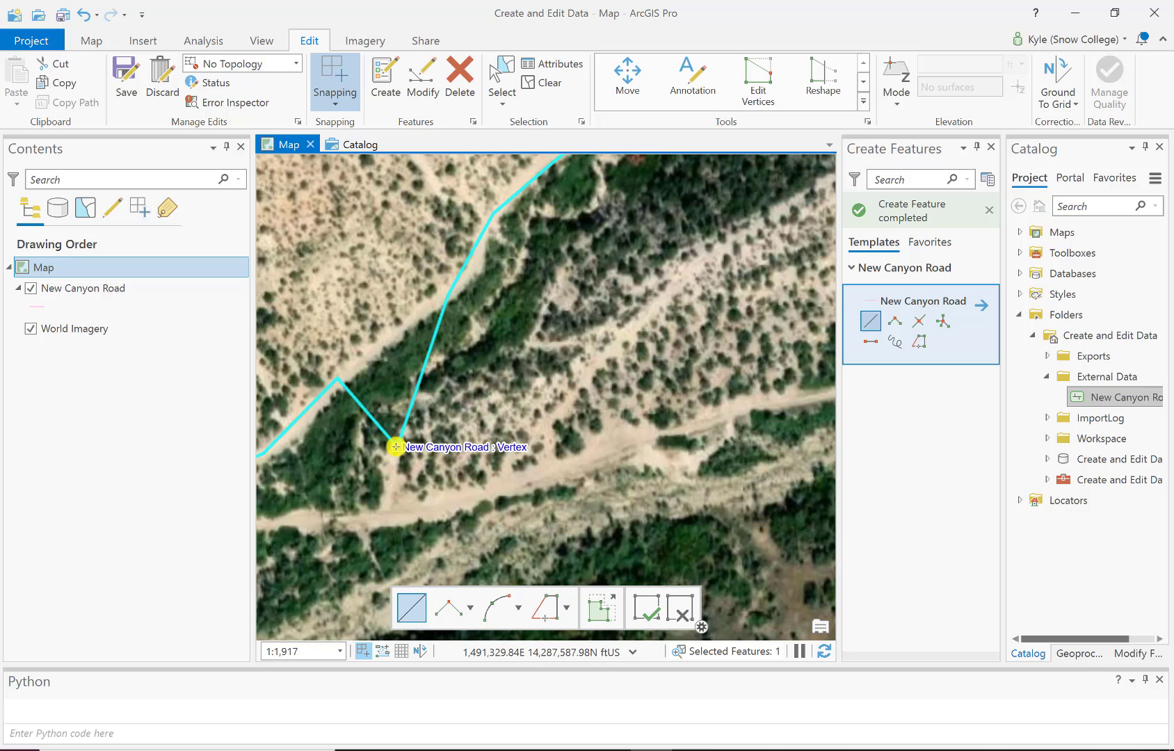
left_click(396, 446)
key("XF86MonBrightnessUp")
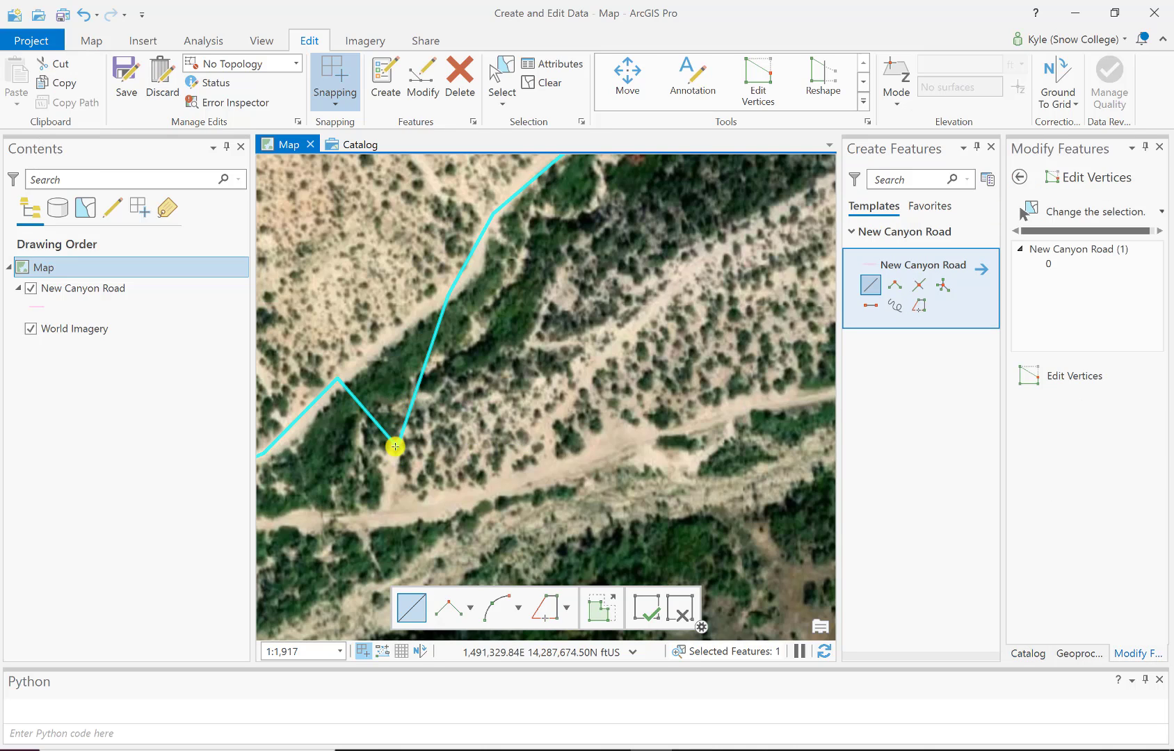
left_click(766, 84)
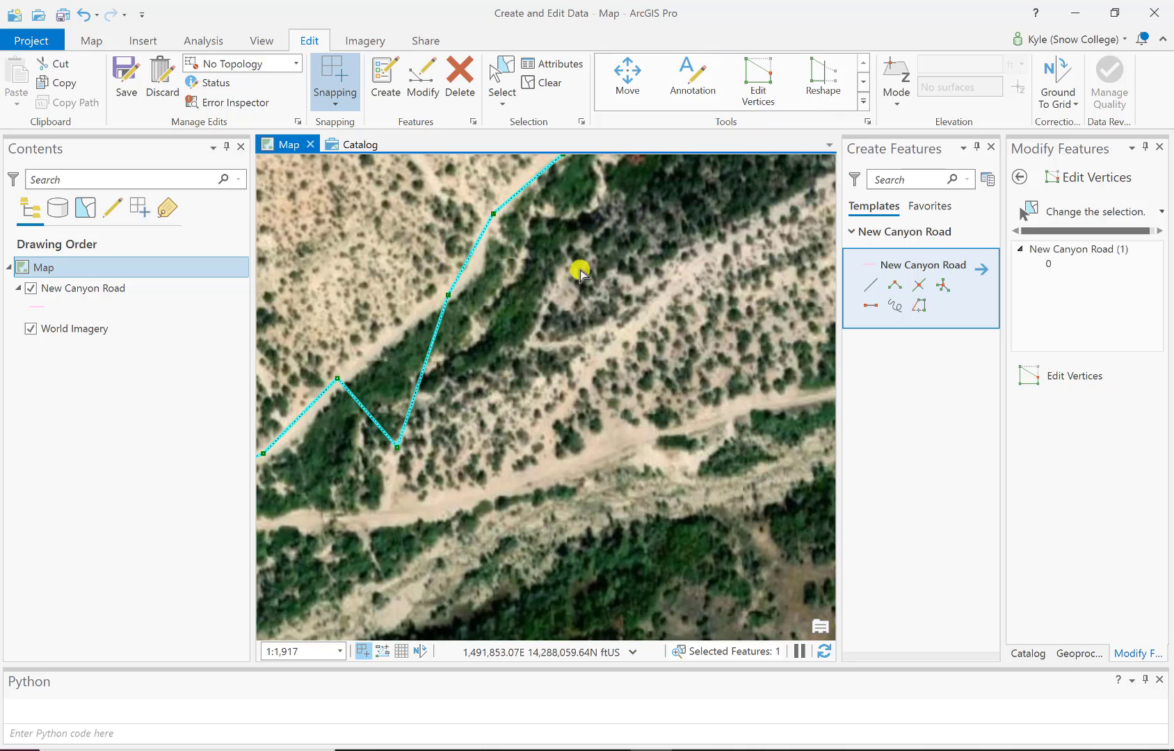
left_click(394, 444)
left_click_drag(399, 437, 394, 333)
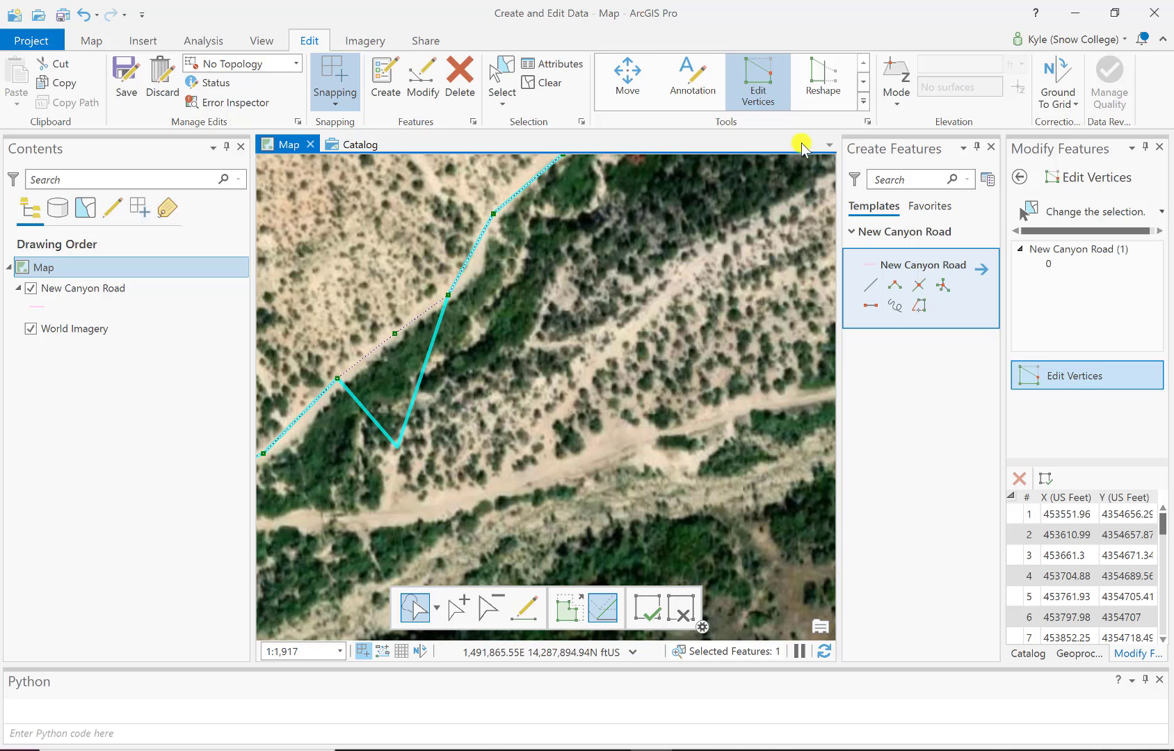
left_click(863, 104)
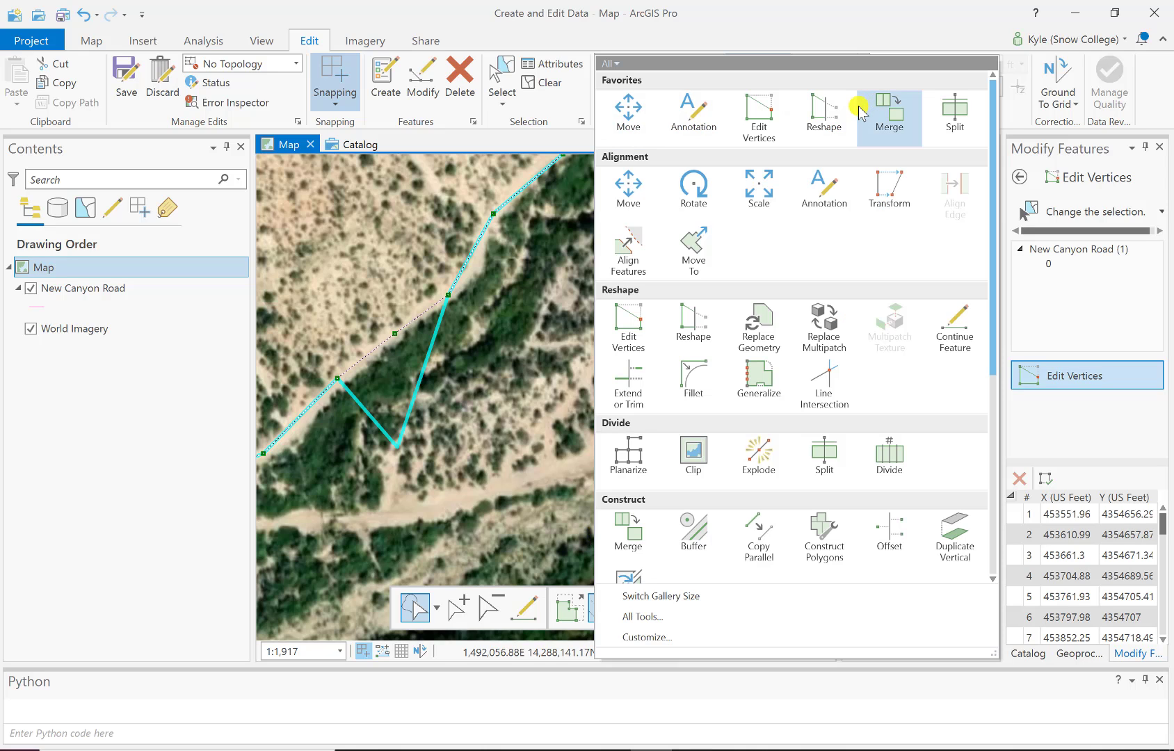
left_click(523, 296)
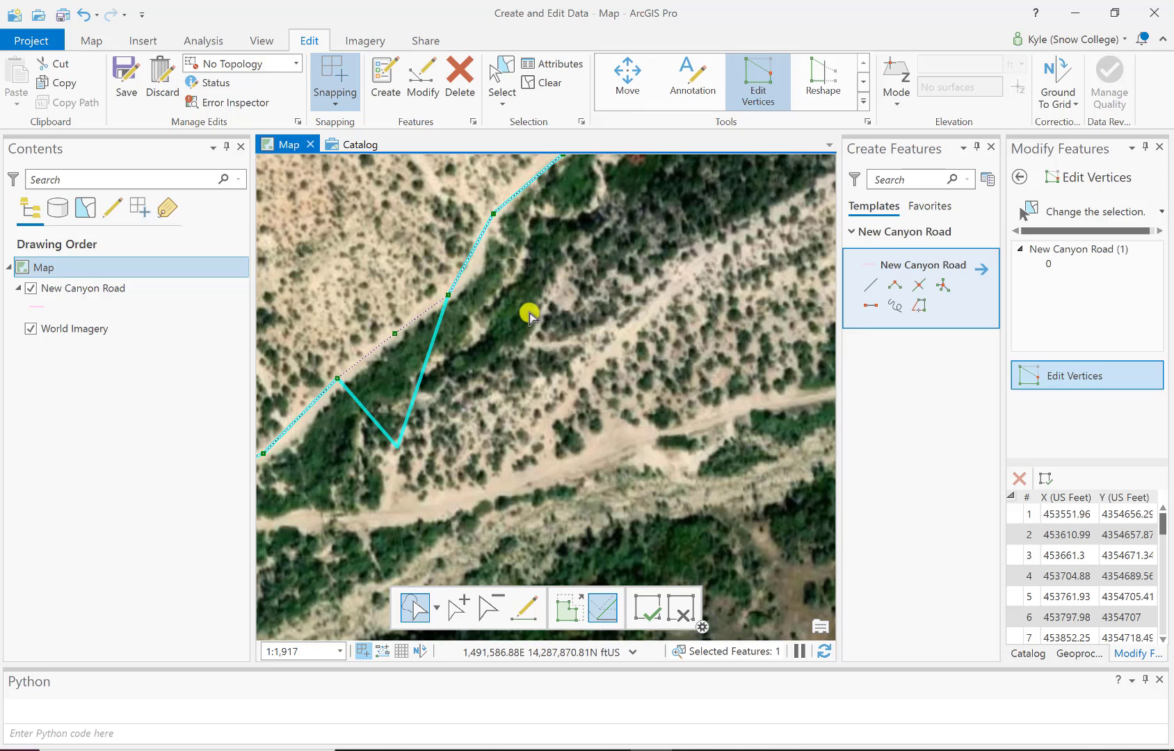
left_click(593, 275)
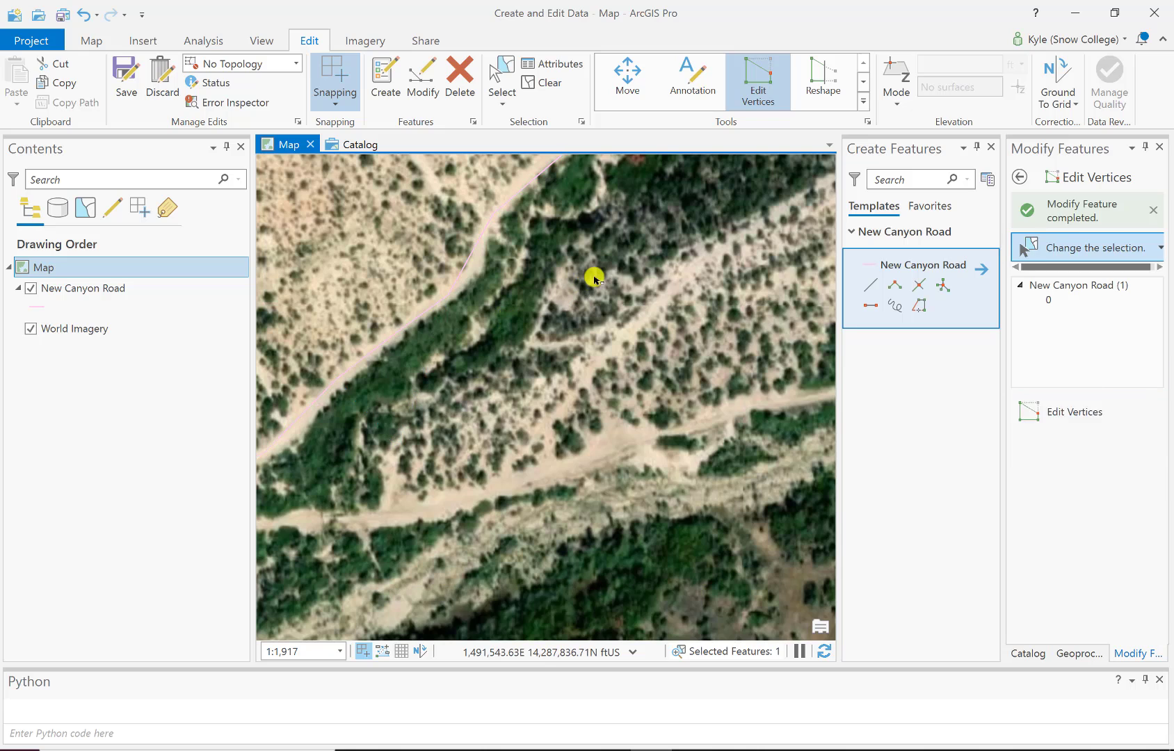
- Fillet the sharp corner of the selected road line where it turns east, fitting the arc to the road's curve
left_click(482, 256)
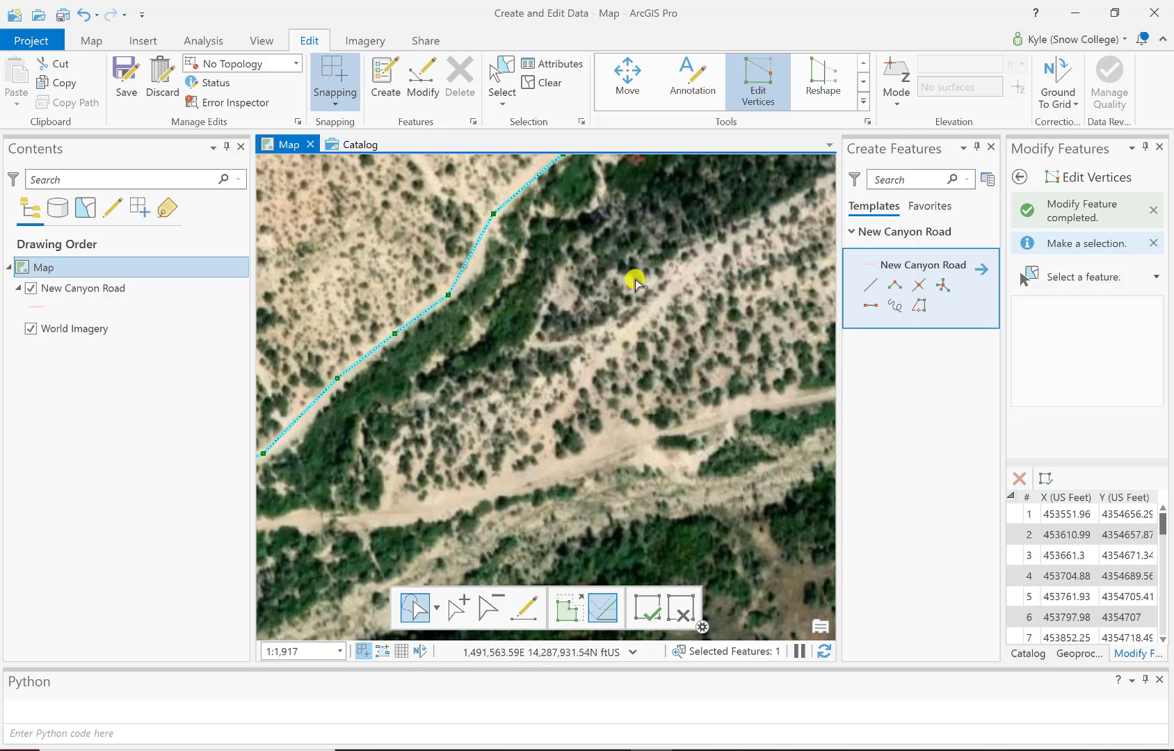
left_click_drag(635, 275, 644, 324)
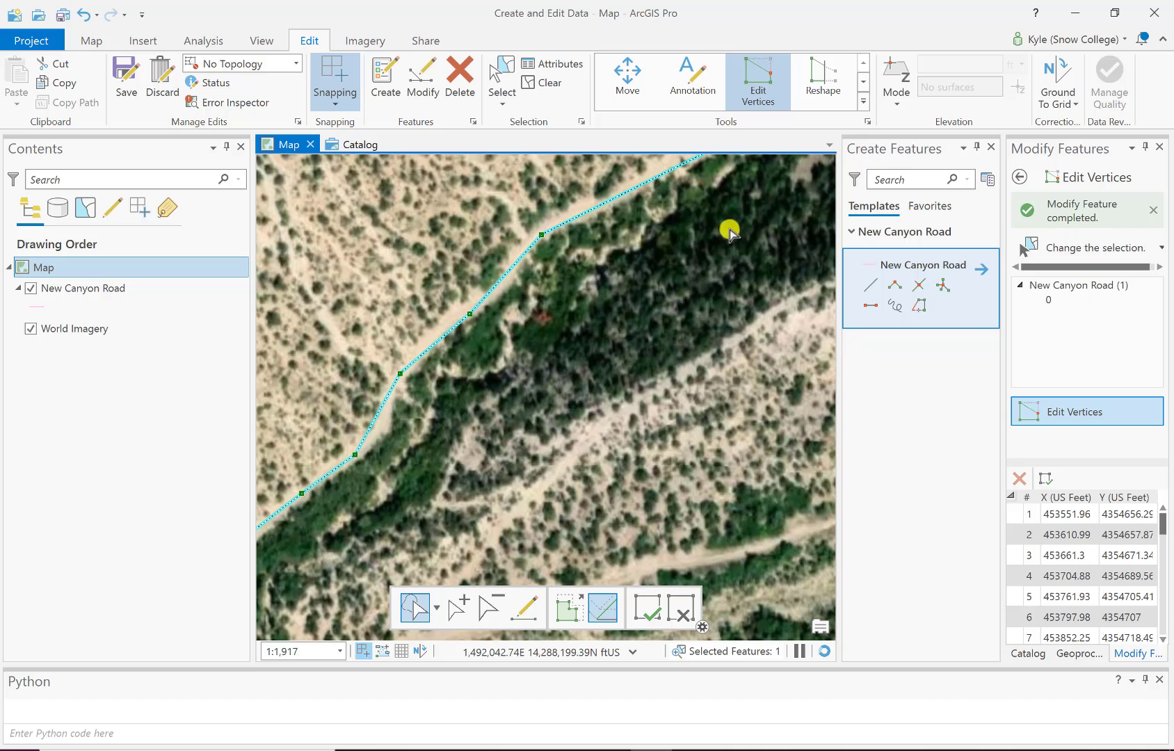
left_click(864, 102)
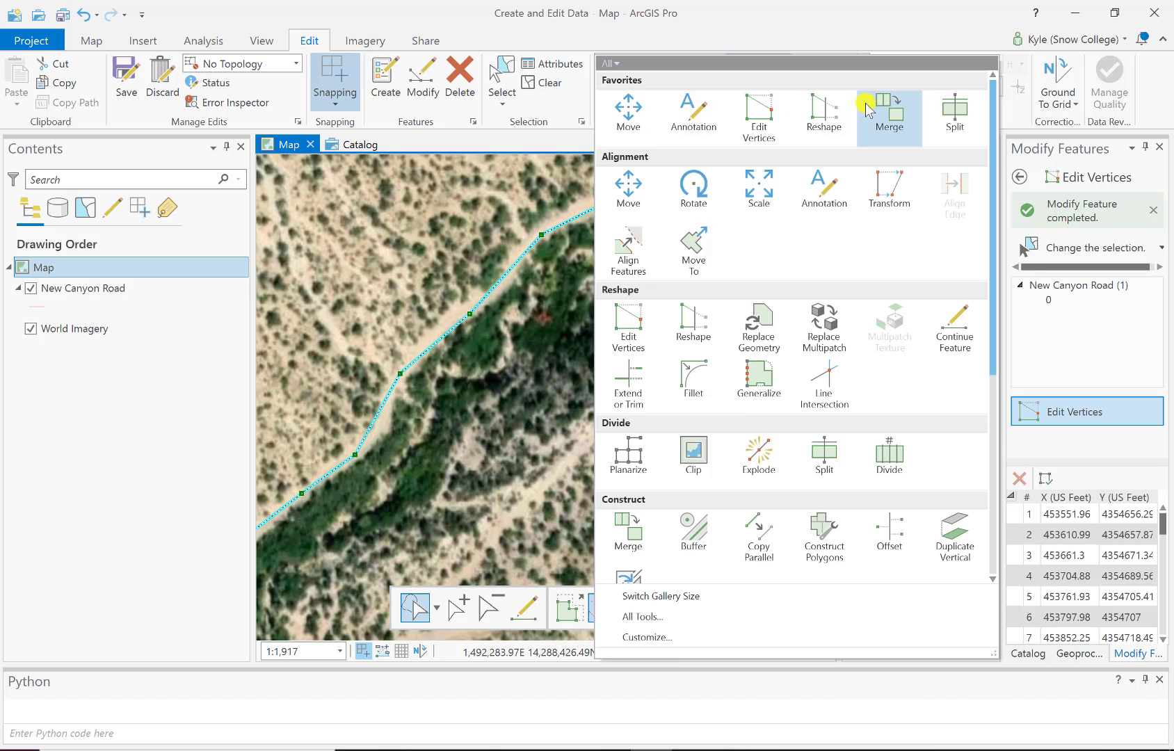
left_click(692, 369)
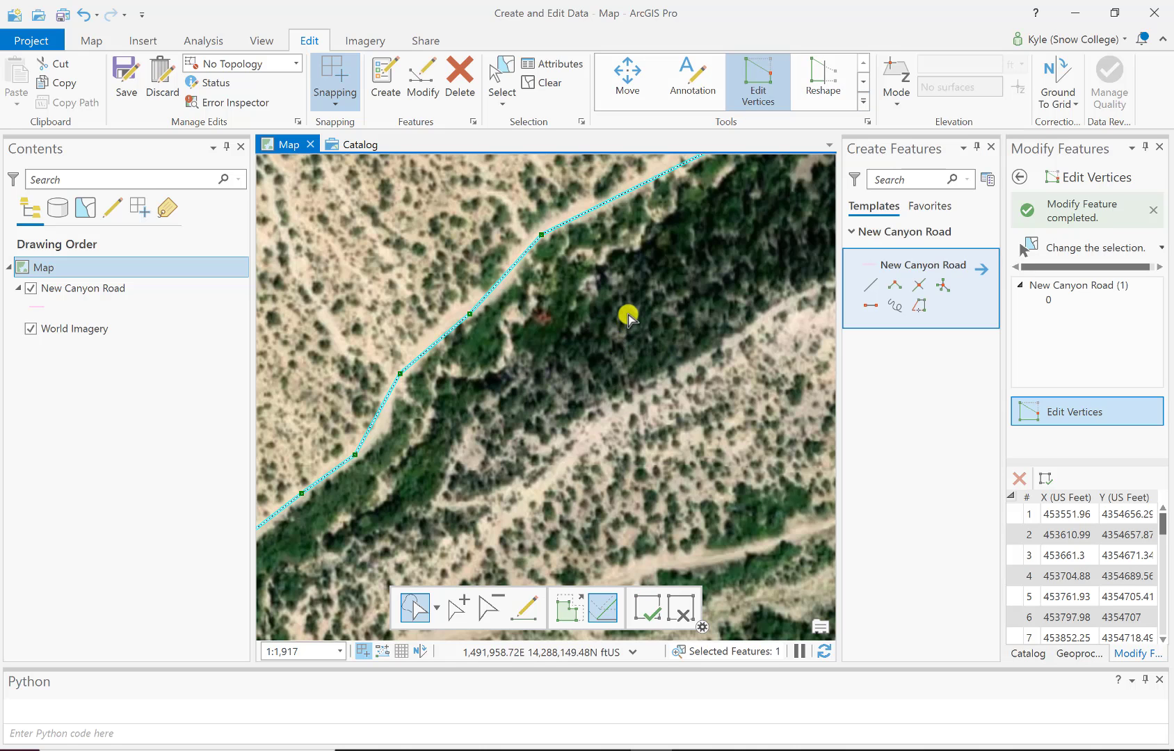
scroll(636, 308, "down", 5)
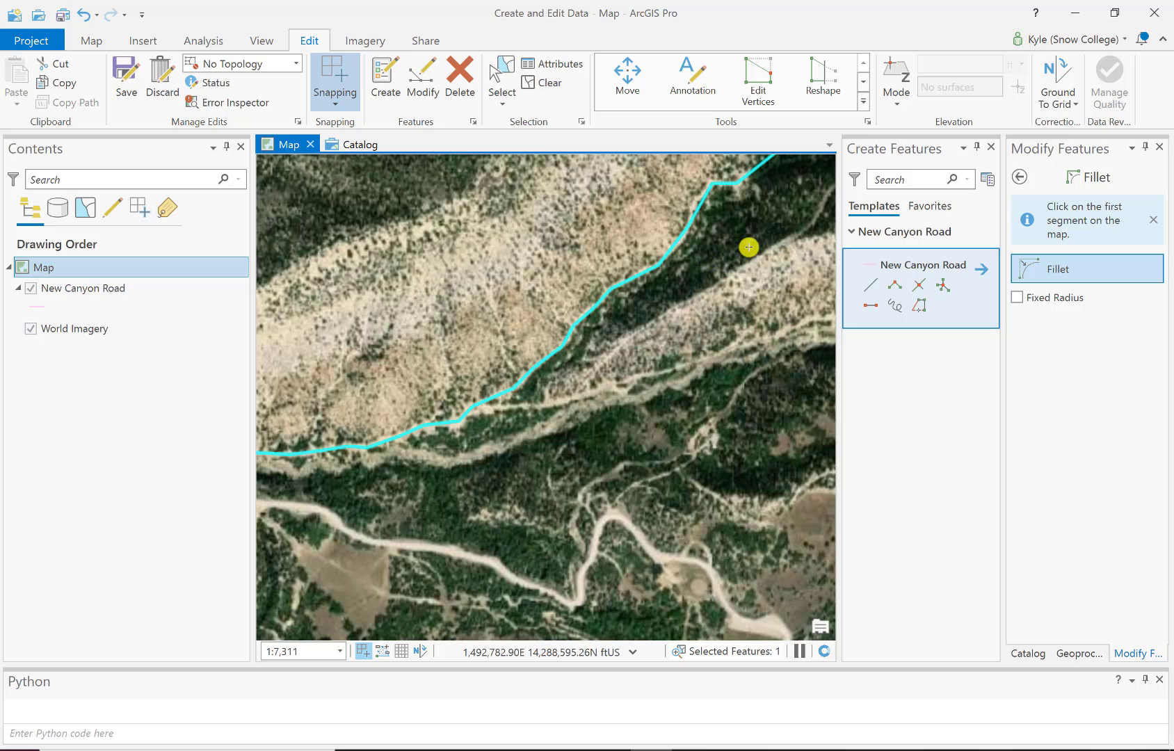
scroll(727, 195, "up", 5)
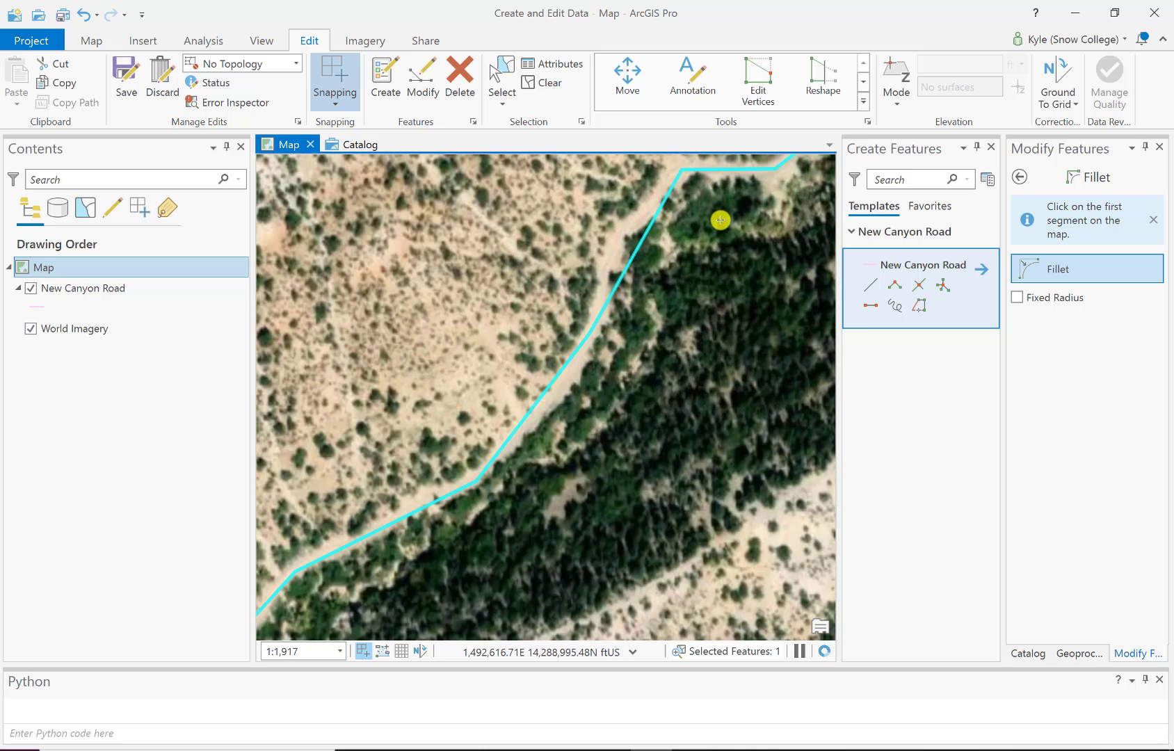
mouse_move(716, 243)
left_mouse_down()
mouse_move(655, 341)
mouse_move(669, 288)
left_mouse_up()
scroll(669, 288, "up", 3)
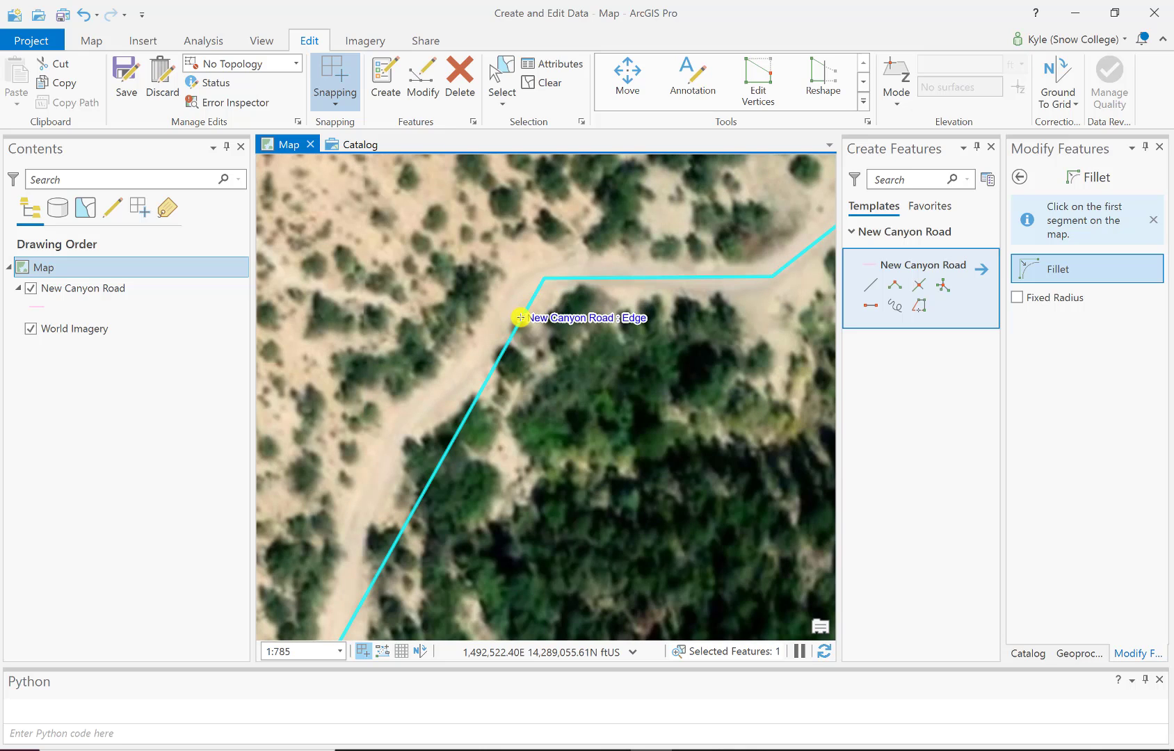
left_click(520, 318)
left_click(591, 277)
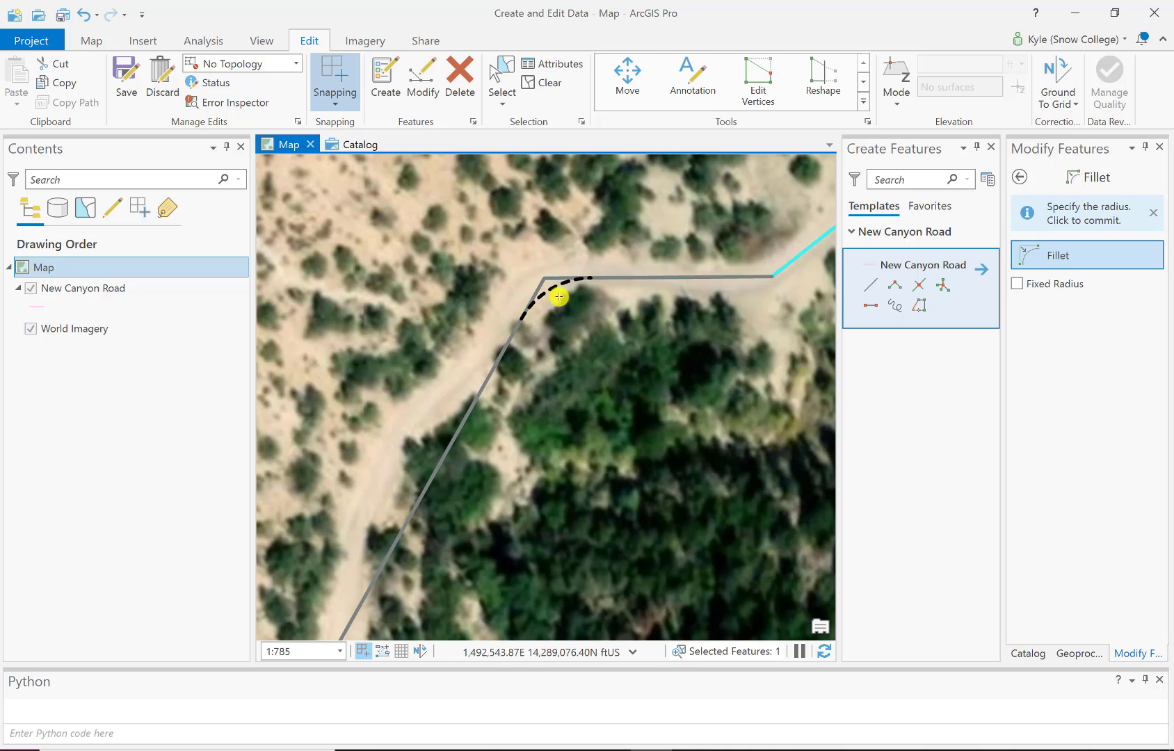
left_click(559, 297)
- Fillet the next corner to the east, where the road line turns from east to northeast, fitting the arc to the road
left_click_drag(706, 343, 572, 390)
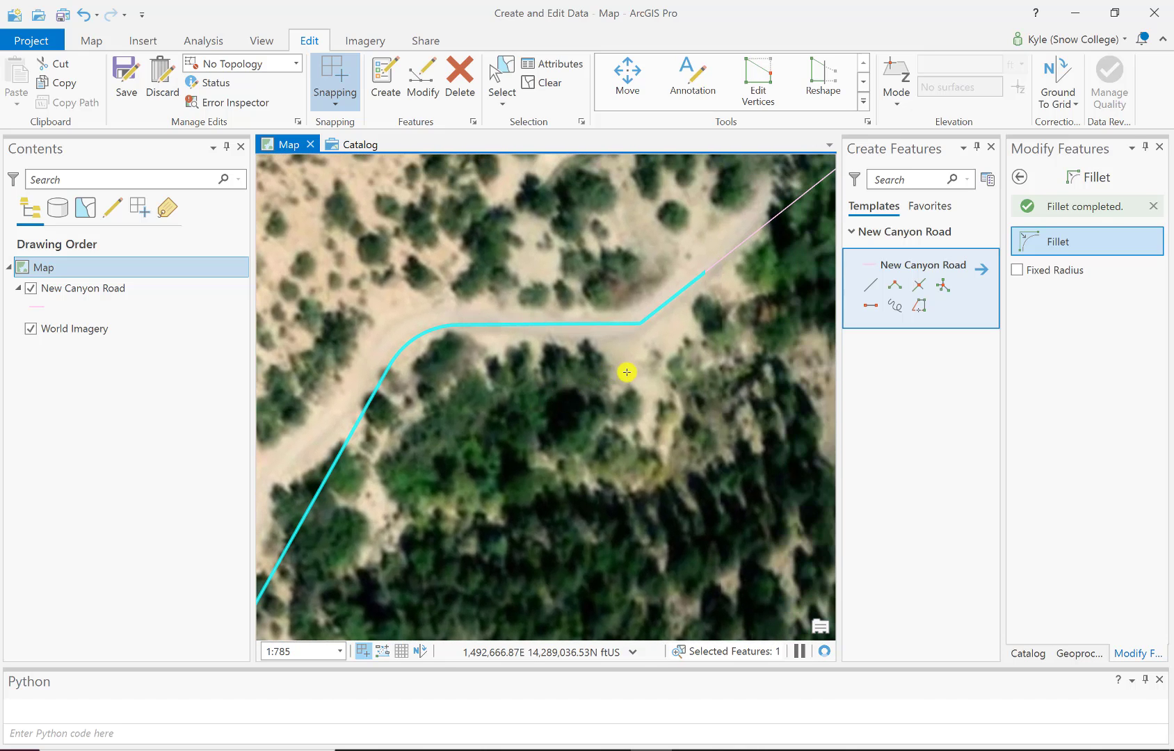
left_click(614, 323)
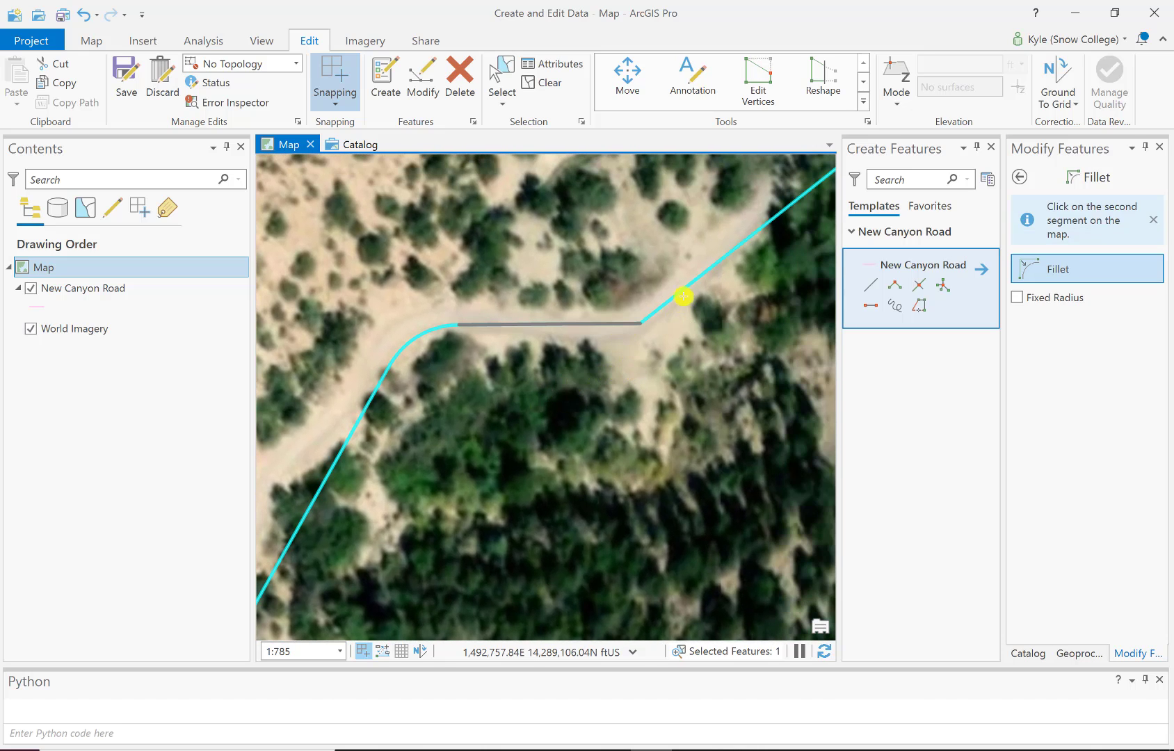
left_click(680, 294)
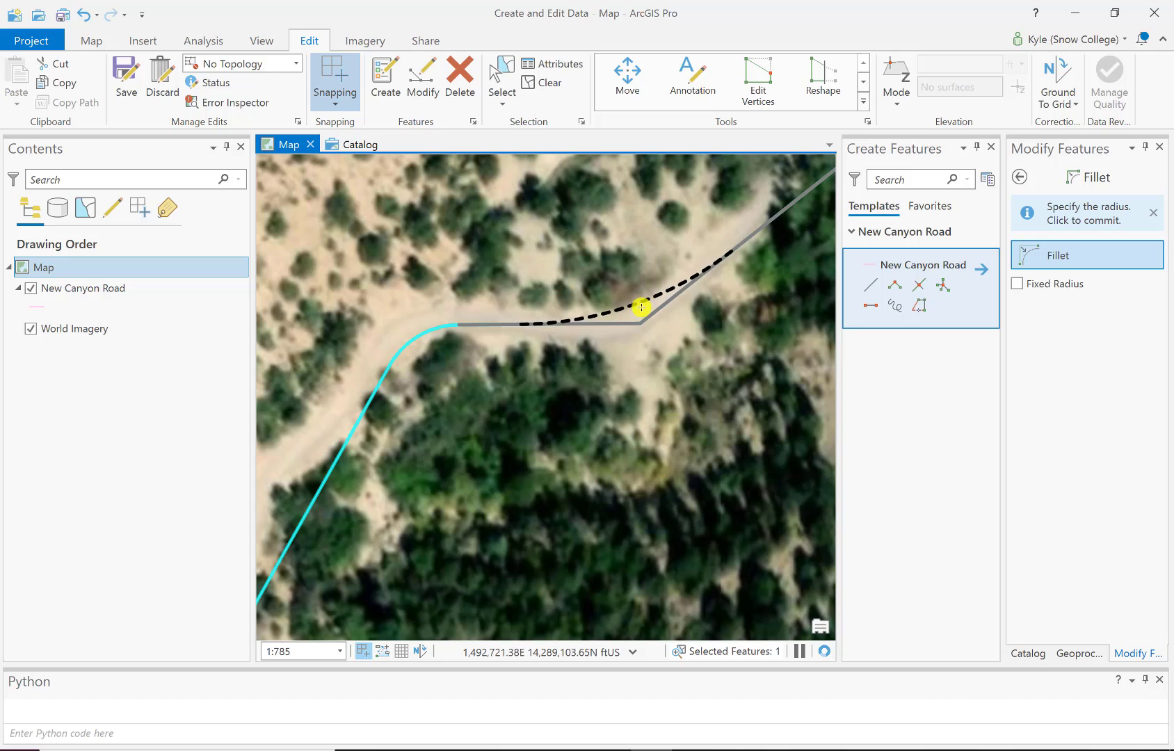
left_click(675, 330)
- Fillet the road line's corner farther up the canyon where it bends from northeast to north, following the road's curve
left_click_drag(703, 341, 501, 492)
left_click_drag(701, 313, 491, 499)
left_click_drag(619, 382, 498, 367)
scroll(513, 354, "down", 2)
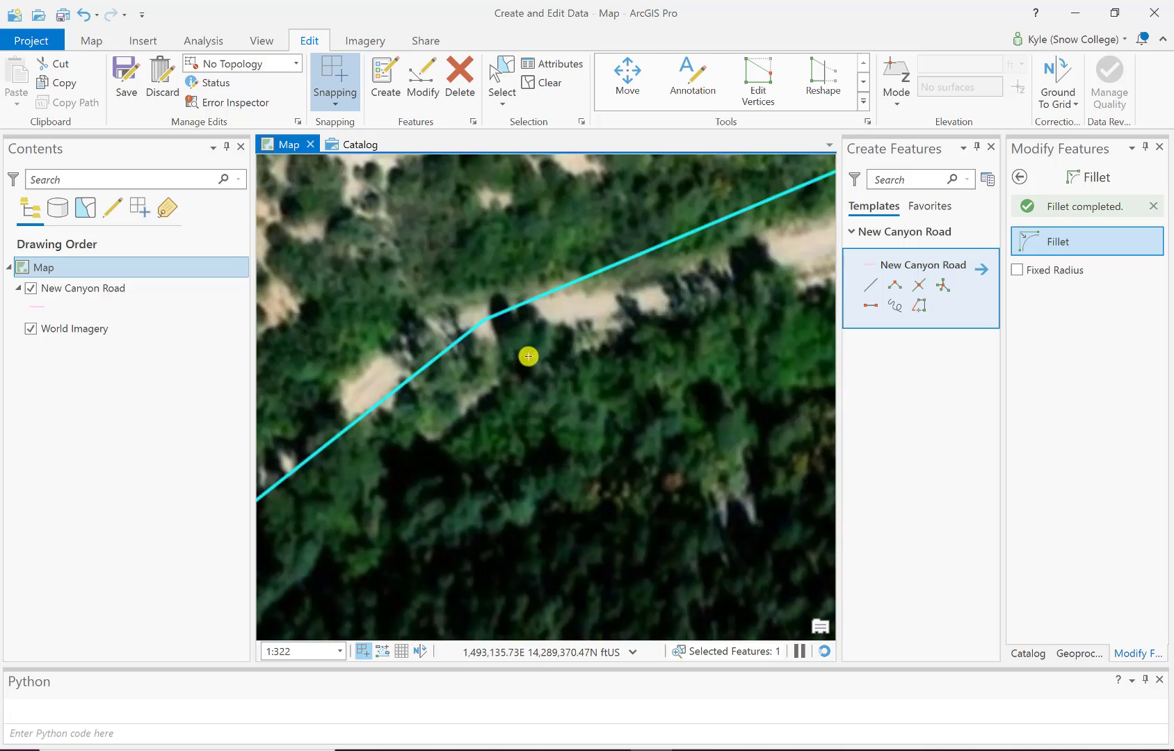
scroll(600, 353, "down", 4)
left_click_drag(687, 351, 499, 474)
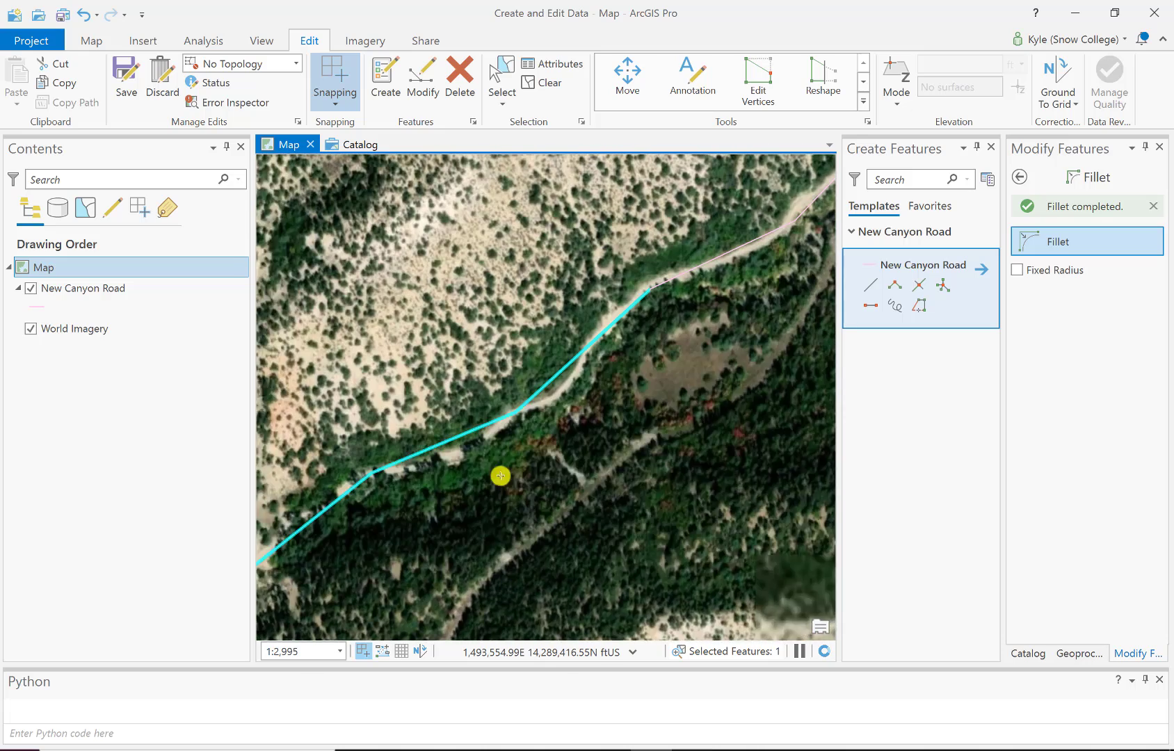
left_click_drag(650, 342, 511, 427)
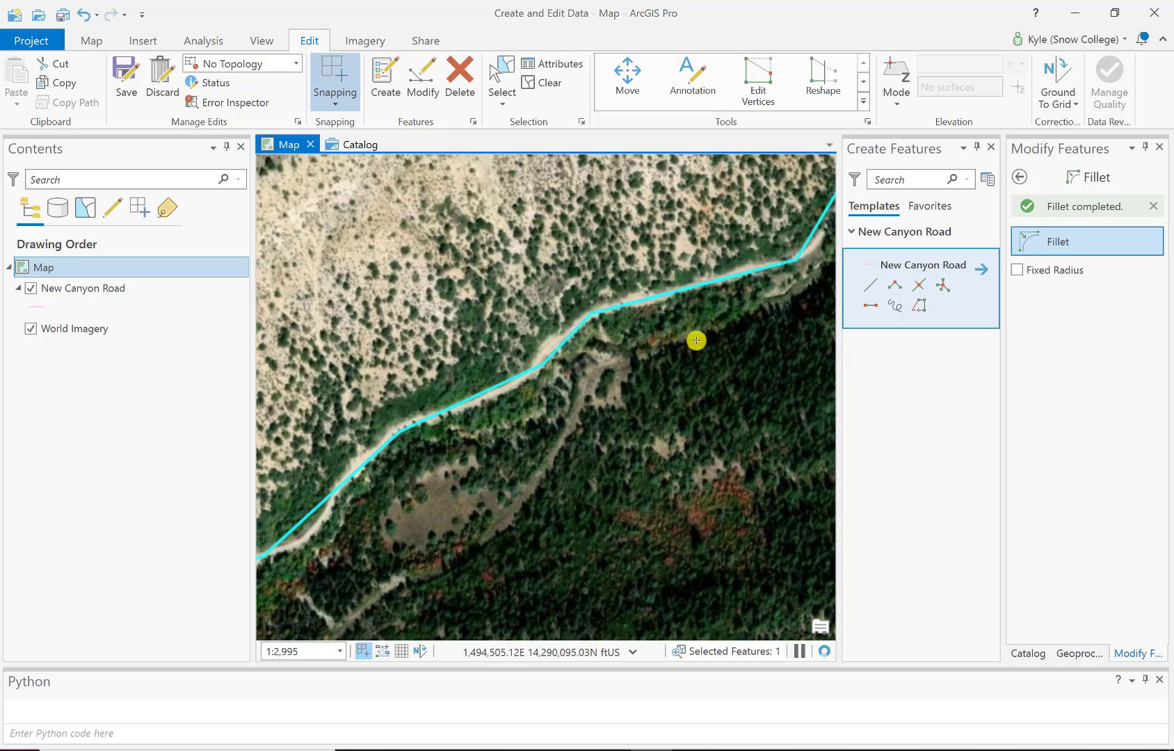
left_click_drag(694, 341, 550, 370)
left_click_drag(705, 273, 661, 406)
left_click_drag(720, 291, 551, 467)
left_click_drag(714, 302, 638, 427)
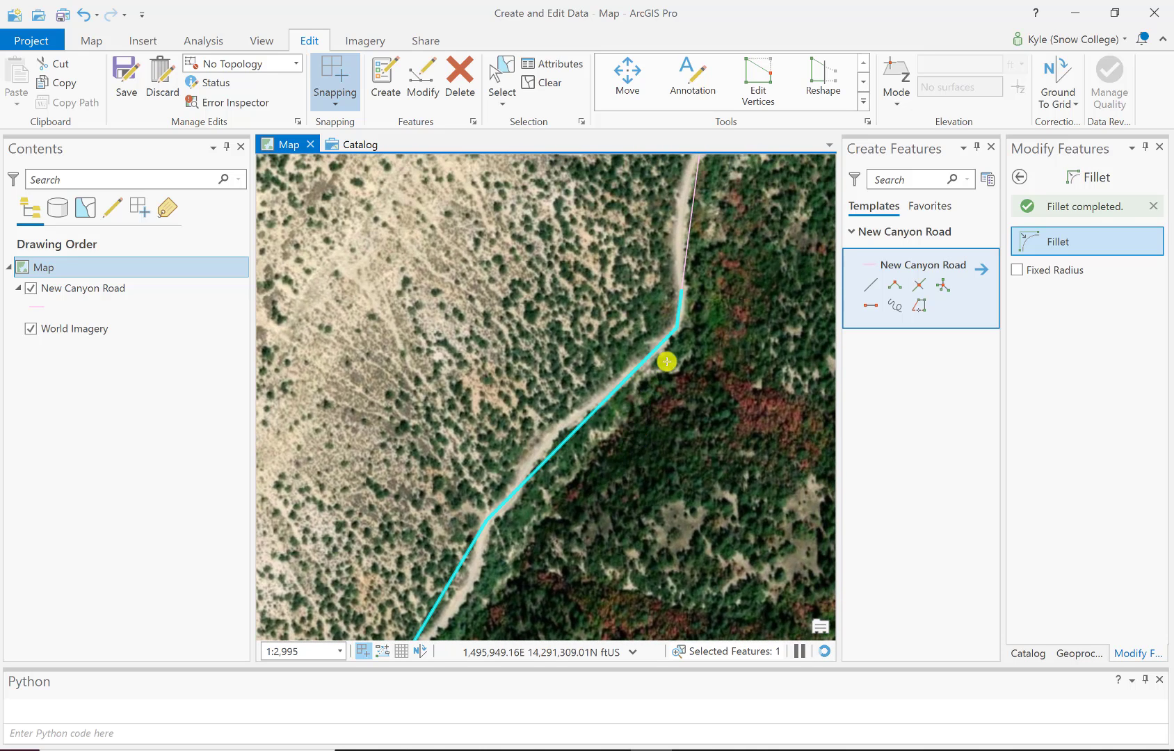
scroll(680, 330, "up", 4)
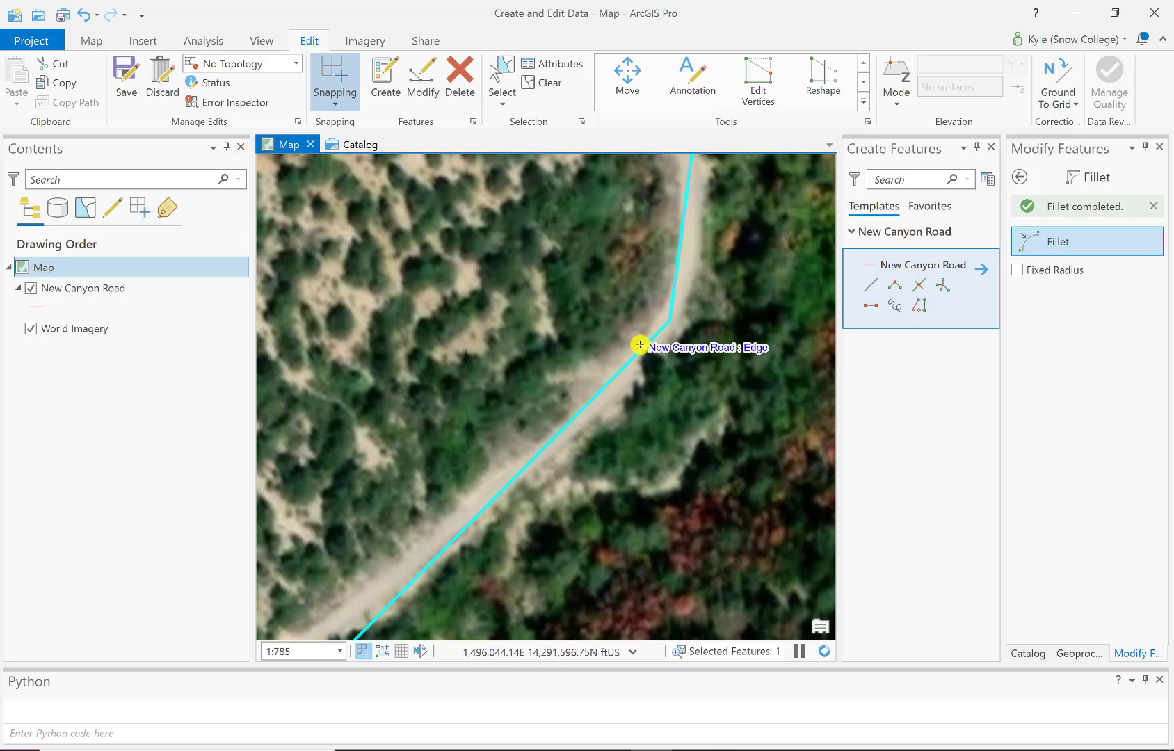
left_click(644, 346)
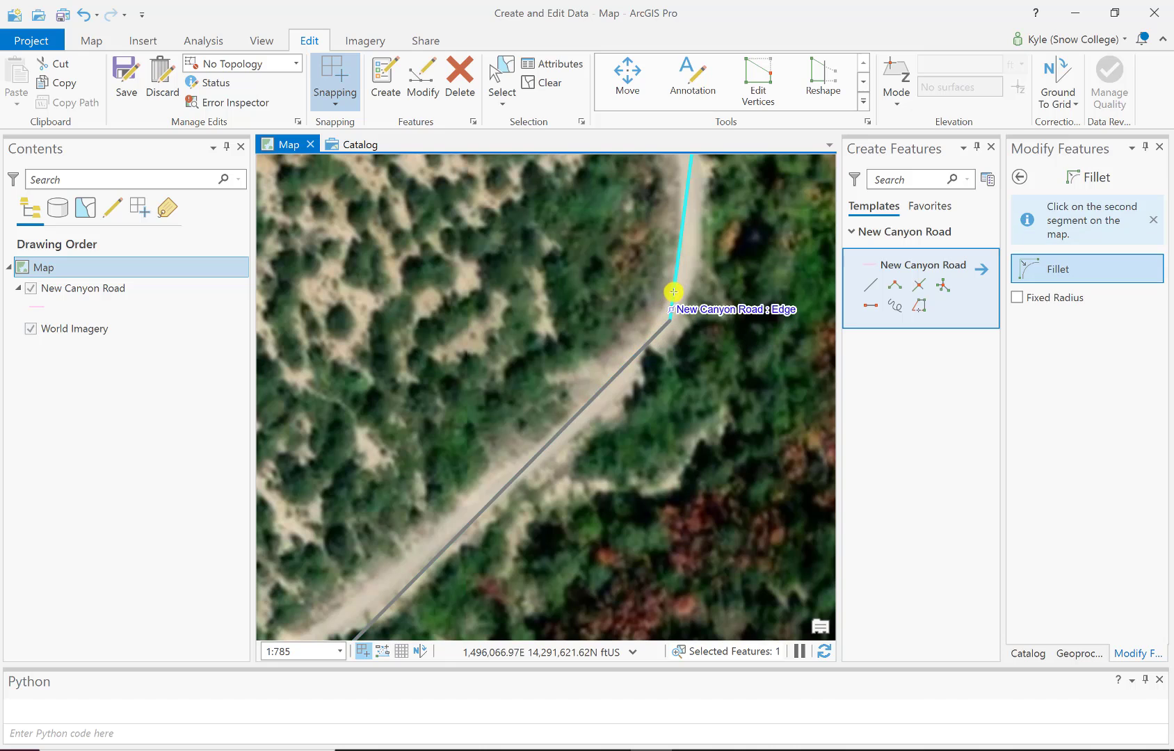
left_click(672, 294)
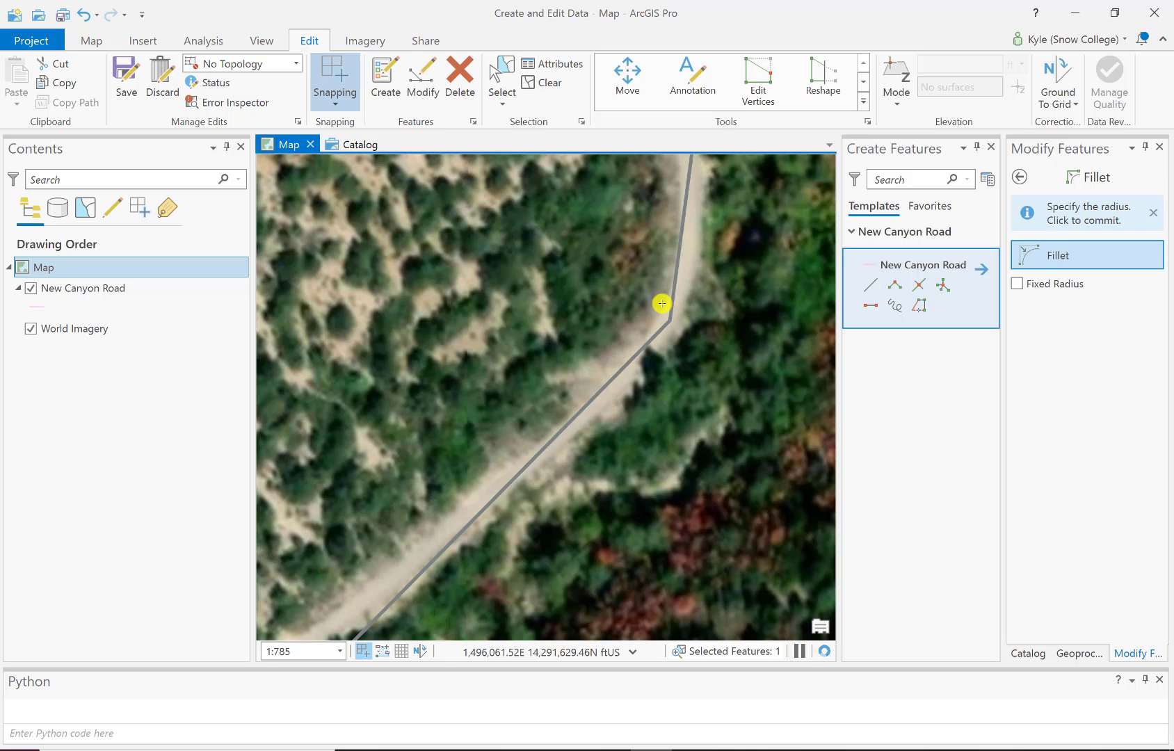
left_click(696, 318)
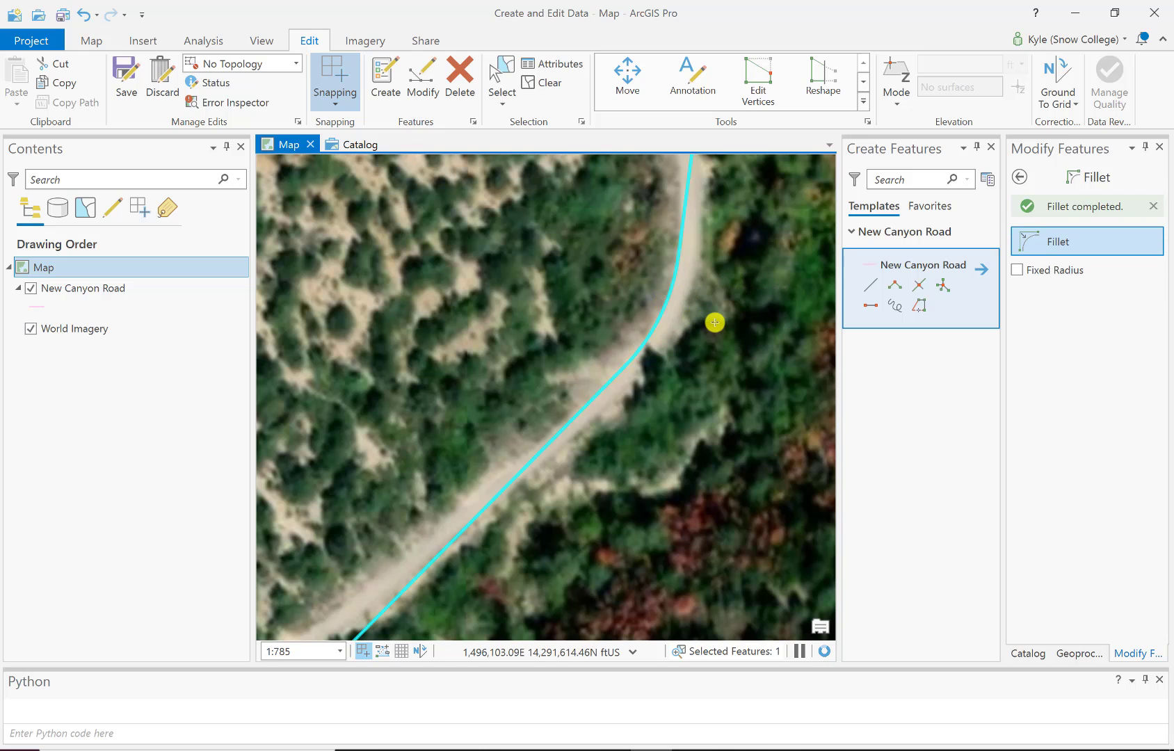
- Fillet the sharp hook west of the switchbacks, where the road line runs north and turns back east
scroll(714, 319, "down", 5)
left_click_drag(720, 316, 597, 517)
left_click_drag(726, 294, 624, 353)
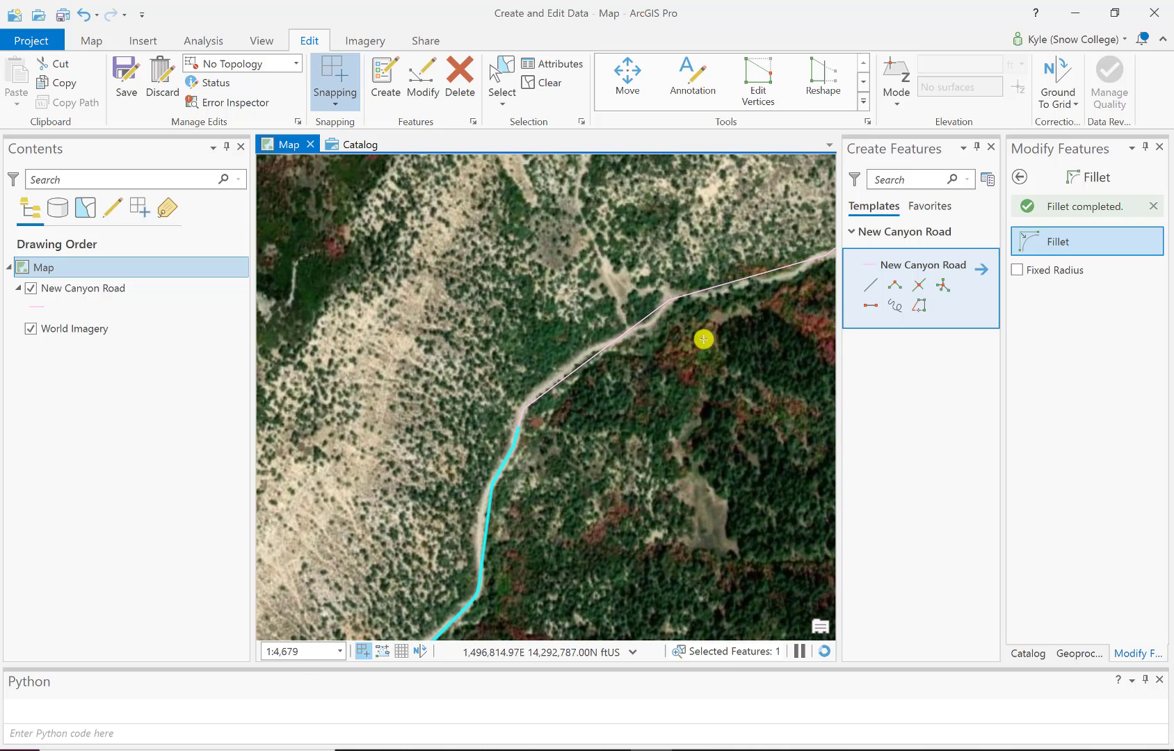
left_click_drag(717, 334, 579, 346)
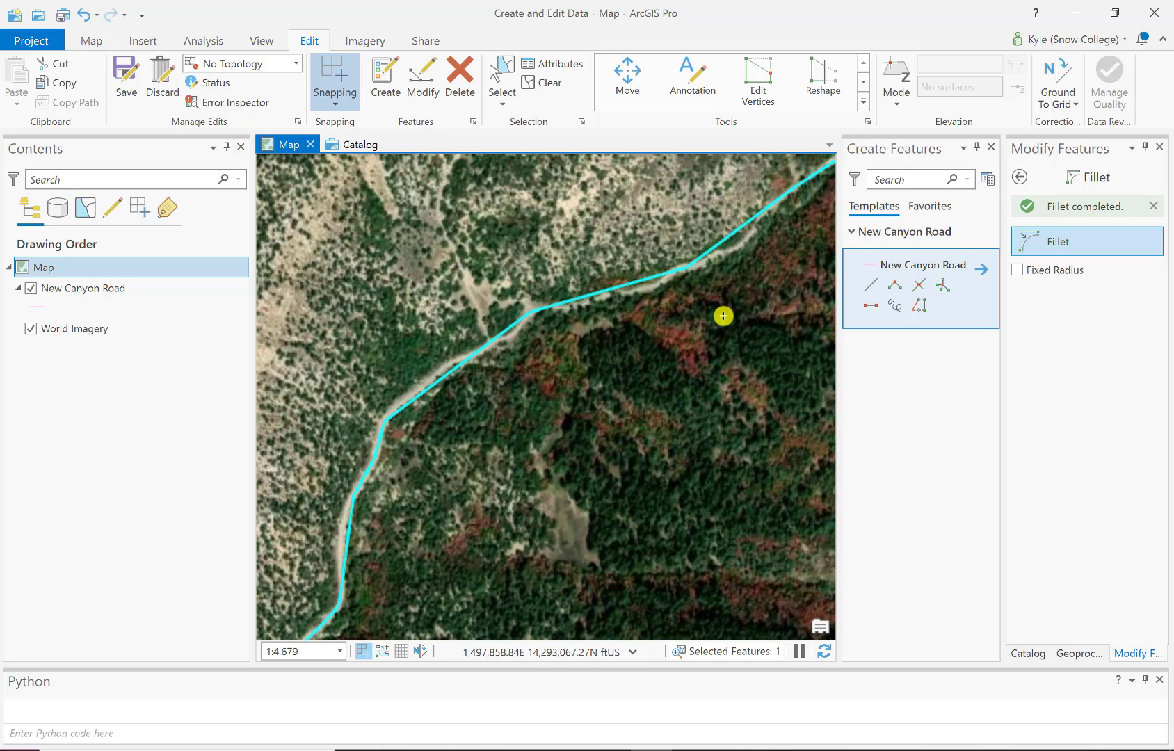
left_click_drag(636, 348, 735, 314)
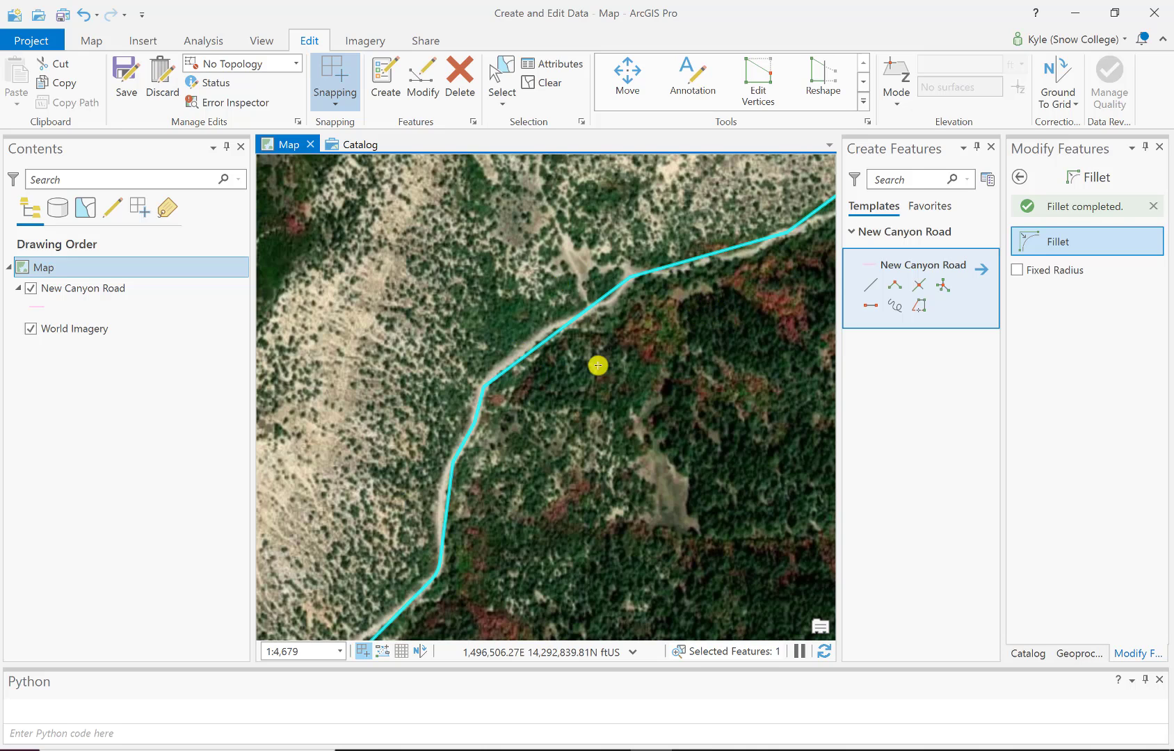
left_click_drag(683, 336, 627, 363)
scroll(663, 359, "down", 2)
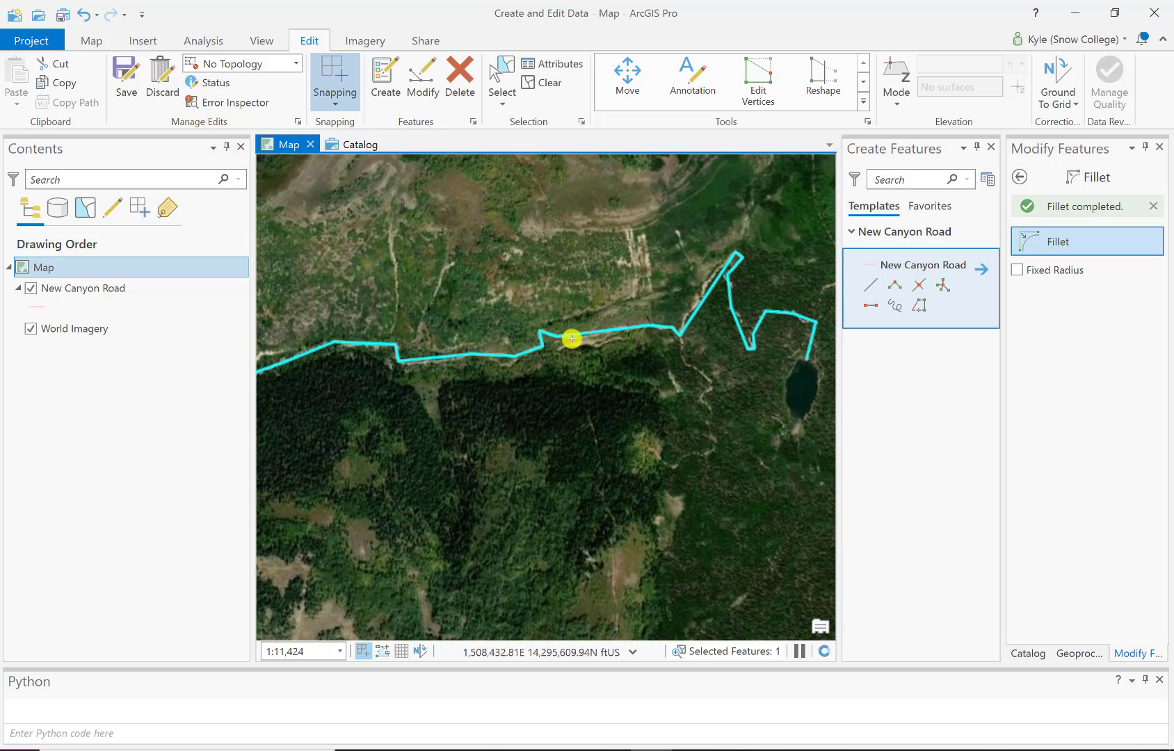
scroll(563, 338, "up", 5)
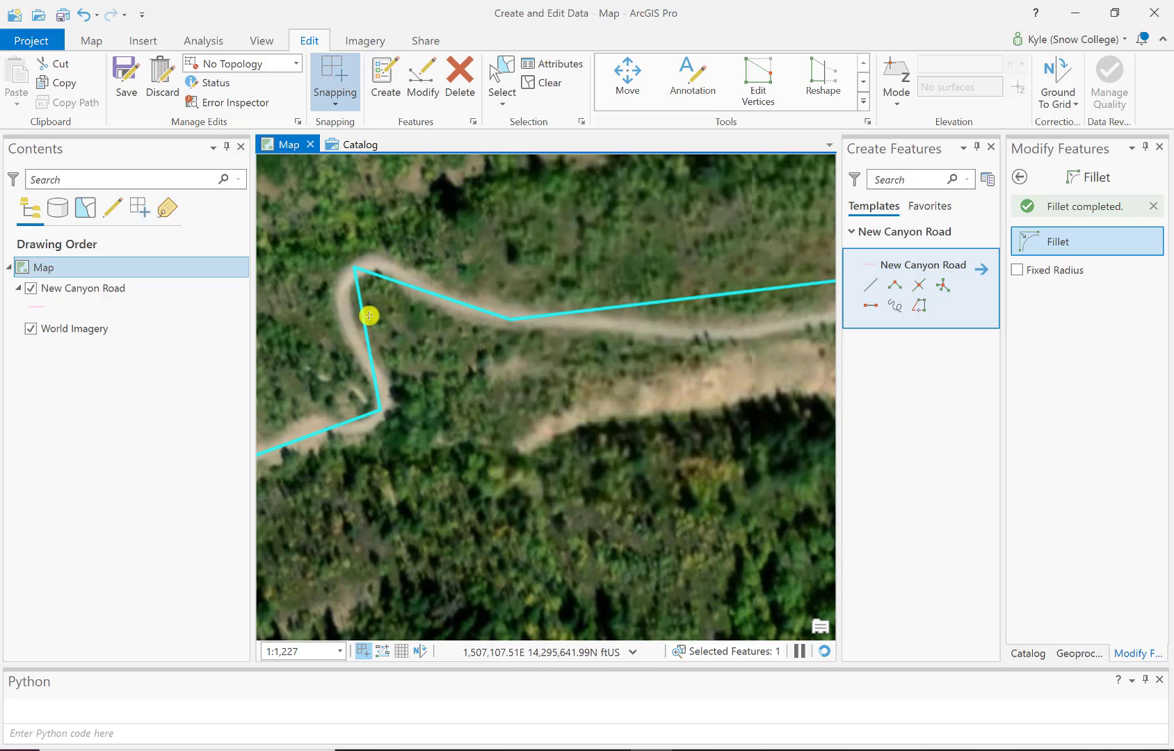
left_click(364, 314)
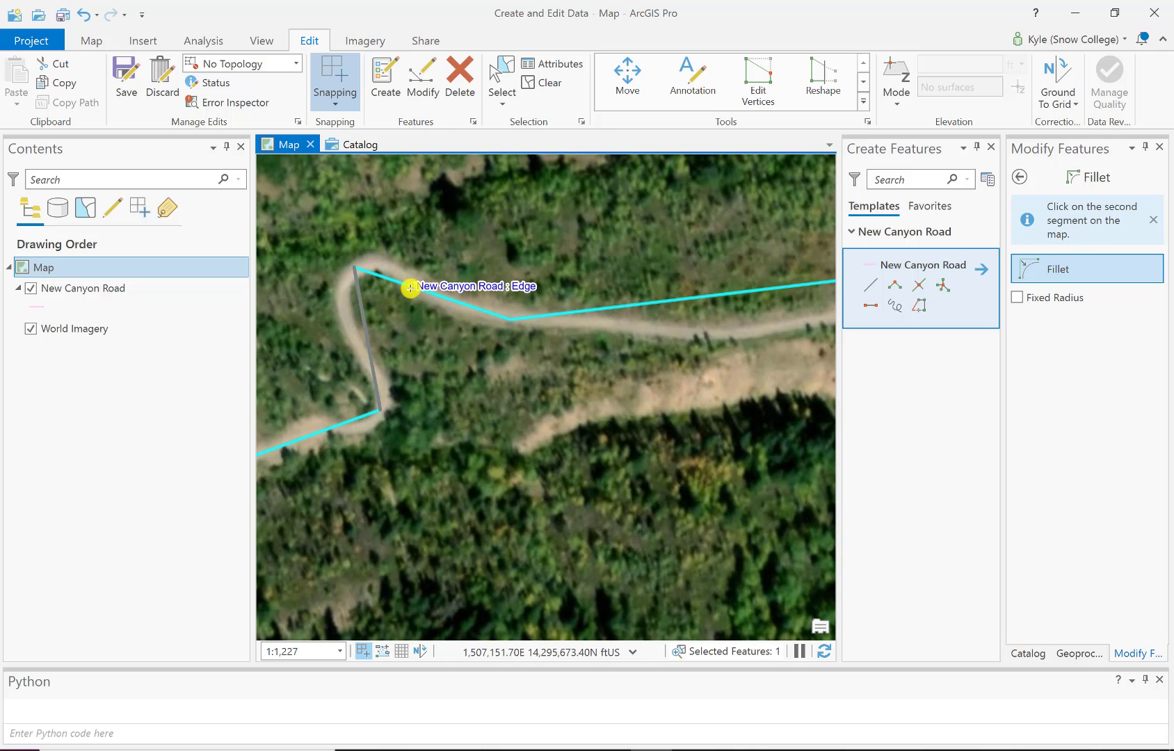
left_click(404, 288)
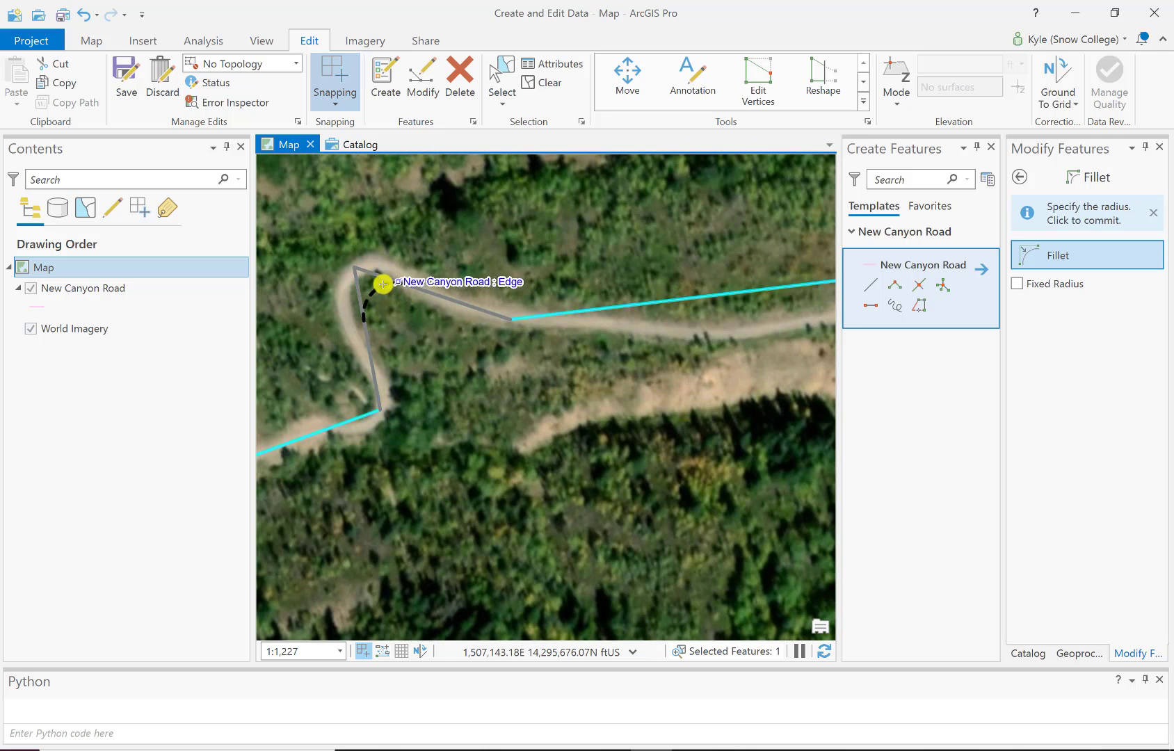
left_click(494, 349)
- Fillet the V-shaped corner at the track junction where the road line turns northeast toward the upper switchback
left_click_drag(662, 366, 369, 405)
left_click_drag(717, 383, 607, 395)
left_click(551, 376)
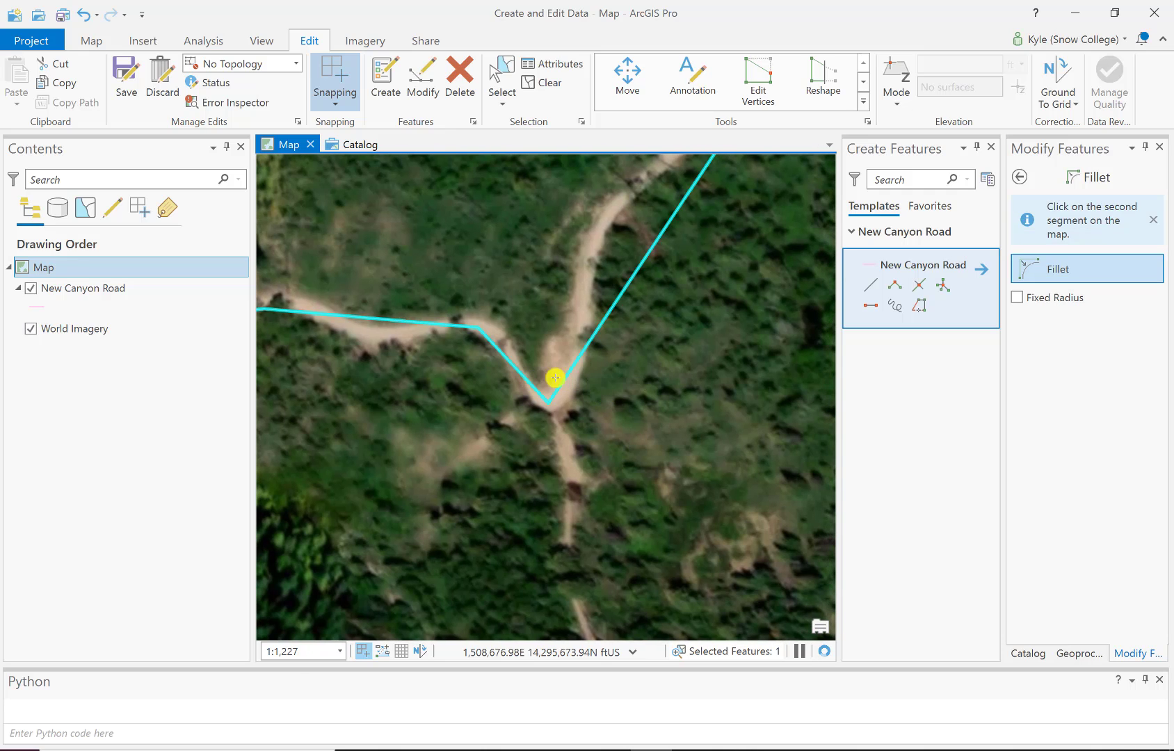
left_click(564, 373)
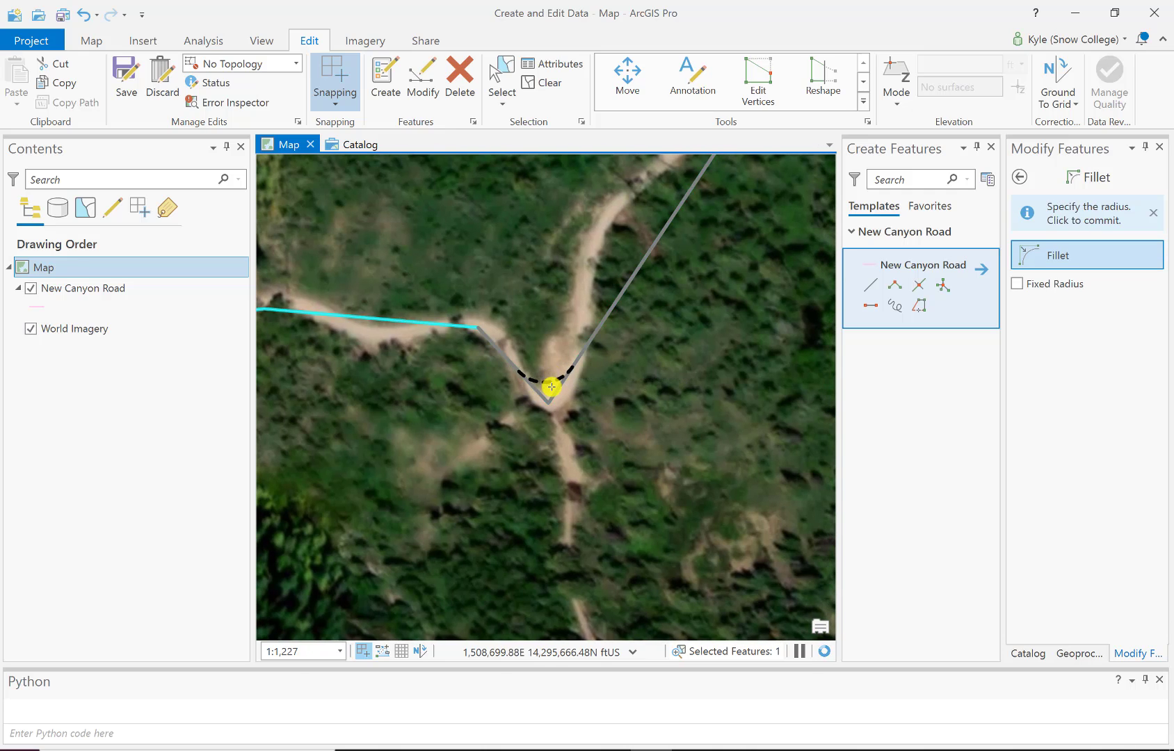
left_click(552, 387)
- Fillet the bend just south of the northern switchback, where the road line turns from southwest to south
mouse_move(671, 330)
left_mouse_down()
mouse_move(648, 388)
mouse_move(548, 516)
mouse_move(638, 415)
left_mouse_up()
mouse_move(711, 331)
left_mouse_down()
mouse_move(537, 531)
mouse_move(642, 343)
mouse_move(485, 532)
mouse_move(565, 435)
left_mouse_up()
left_click(554, 440)
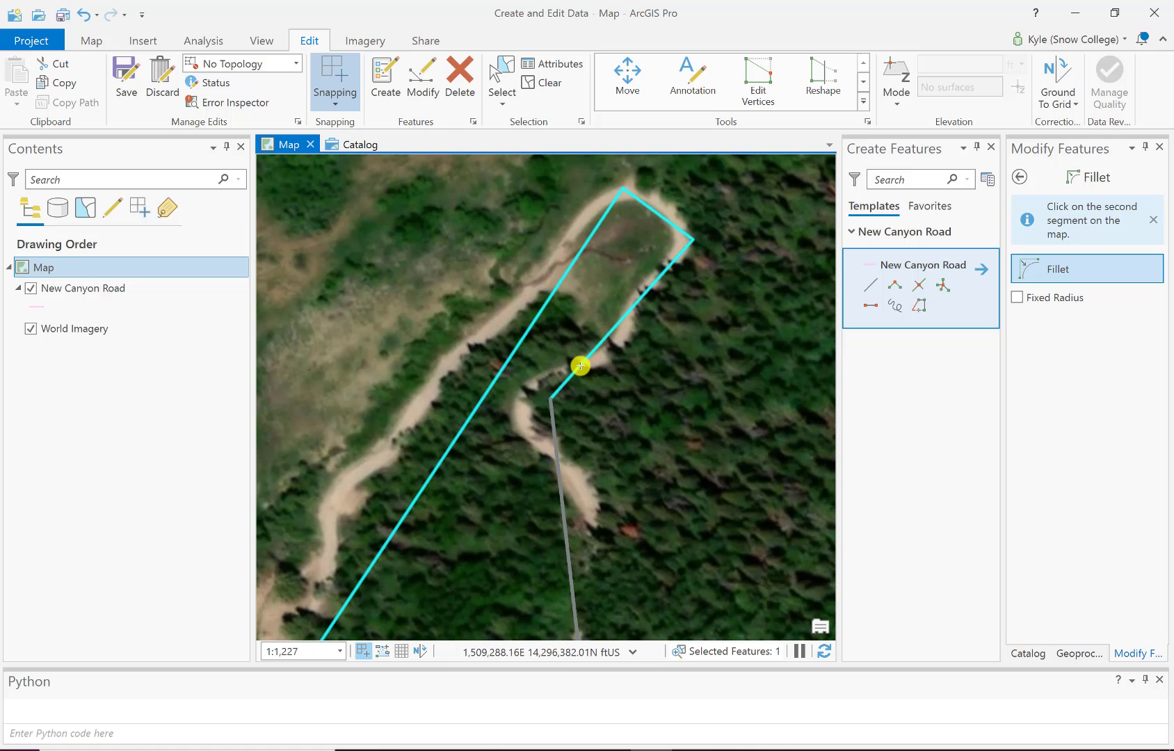
left_click(580, 366)
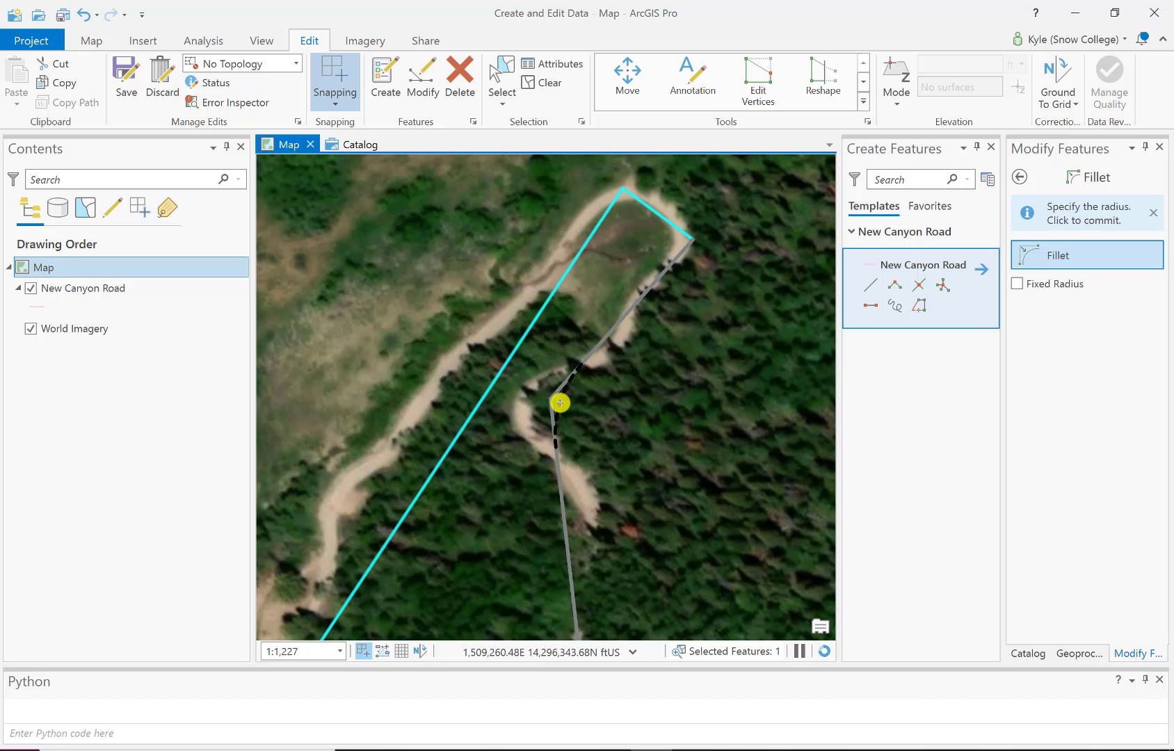
left_click(560, 403)
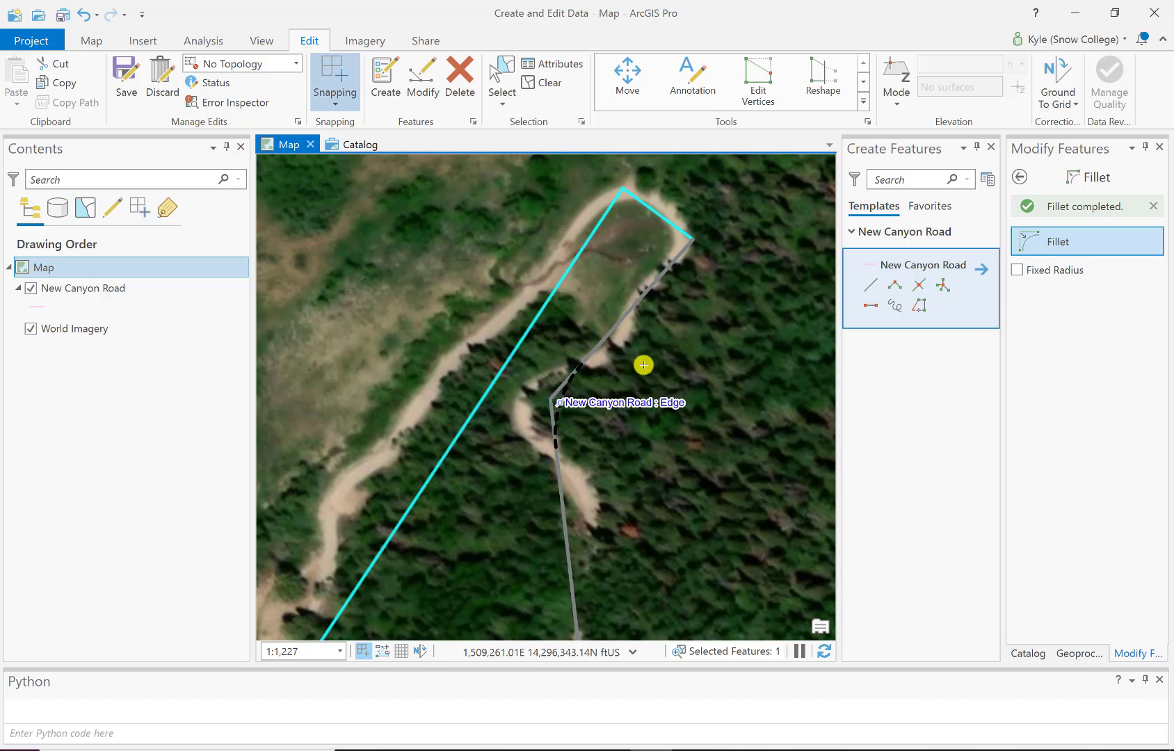
- Fillet the eastern and northern corners of the upper switchback so the line rounds the loop
left_click(668, 268)
left_click(672, 224)
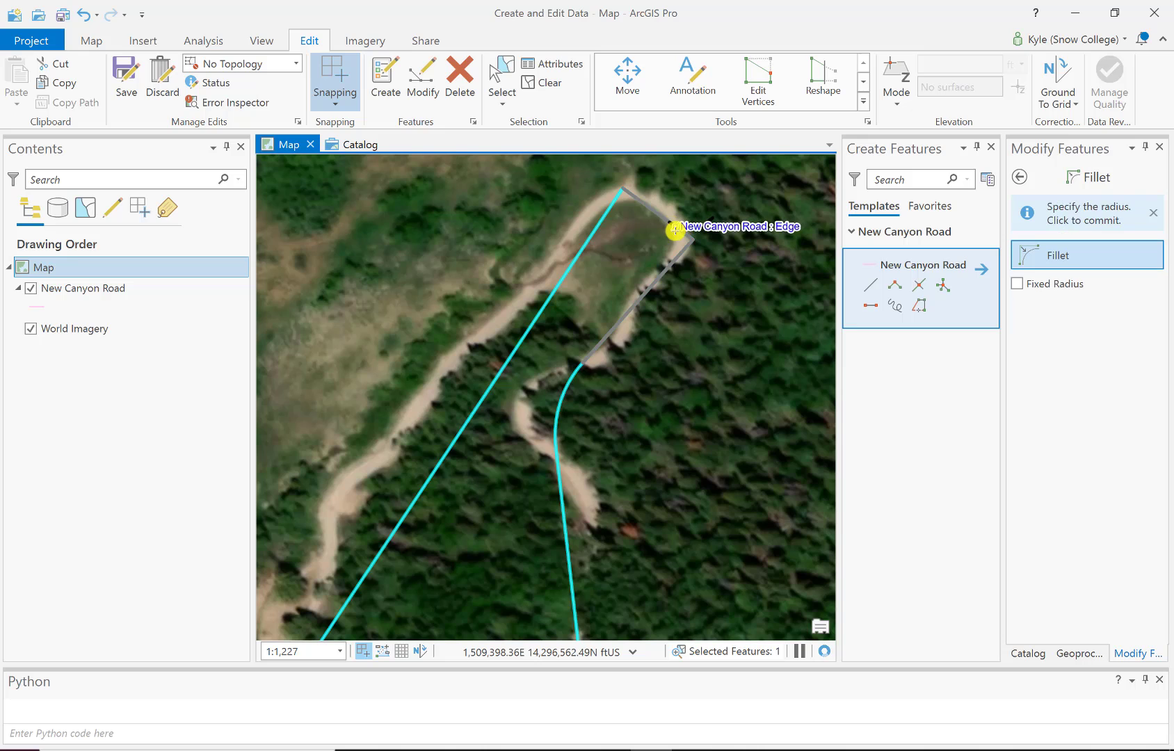
left_click(676, 238)
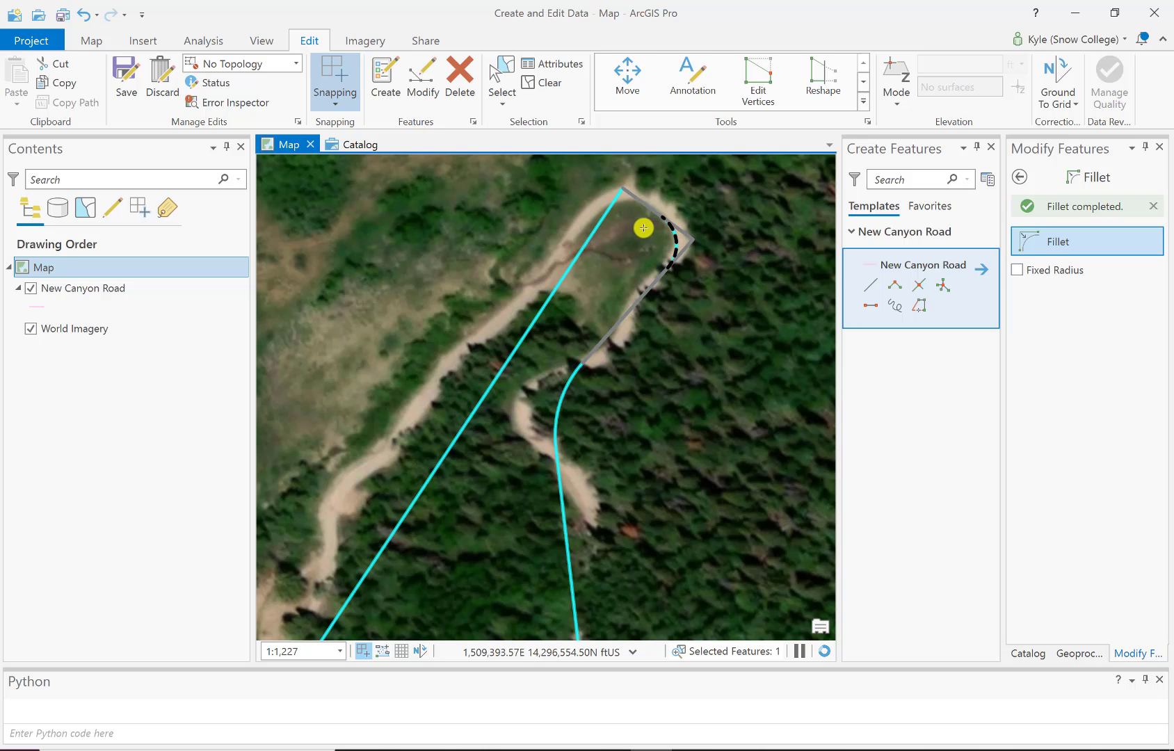
left_click(606, 217)
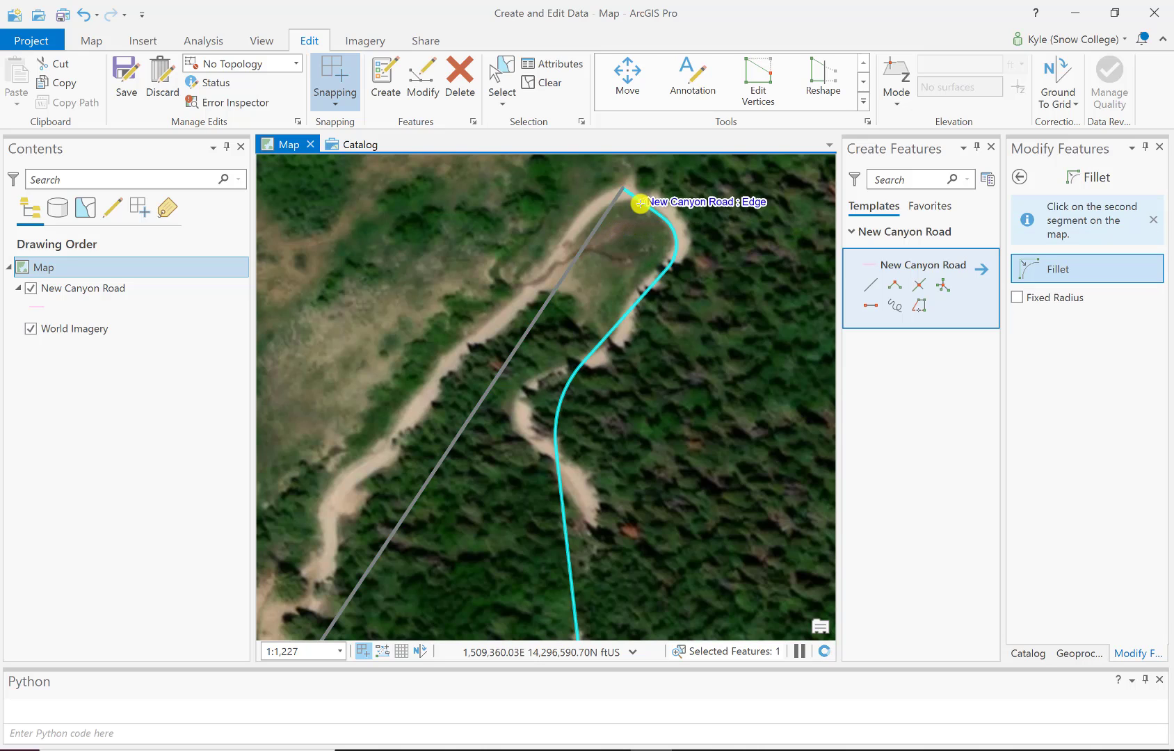
left_click(633, 204)
left_click(637, 262)
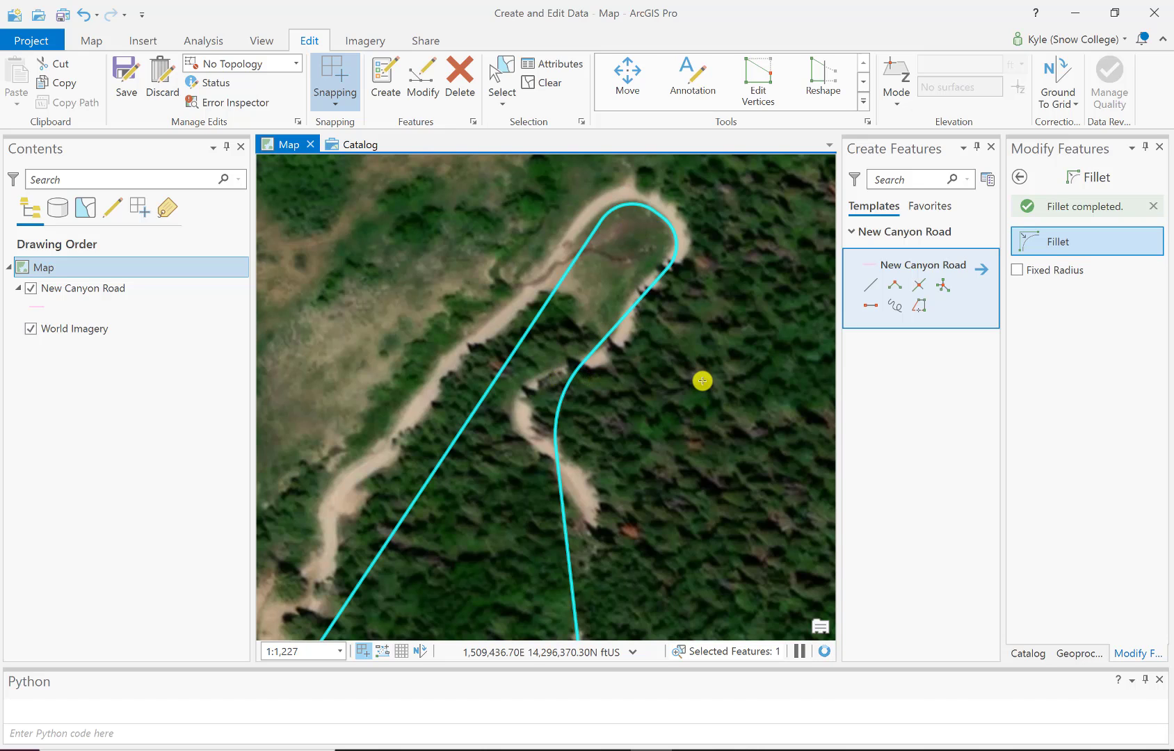
- Check the filleted road line back down the canyon and save all edits
scroll(703, 385, "down", 3)
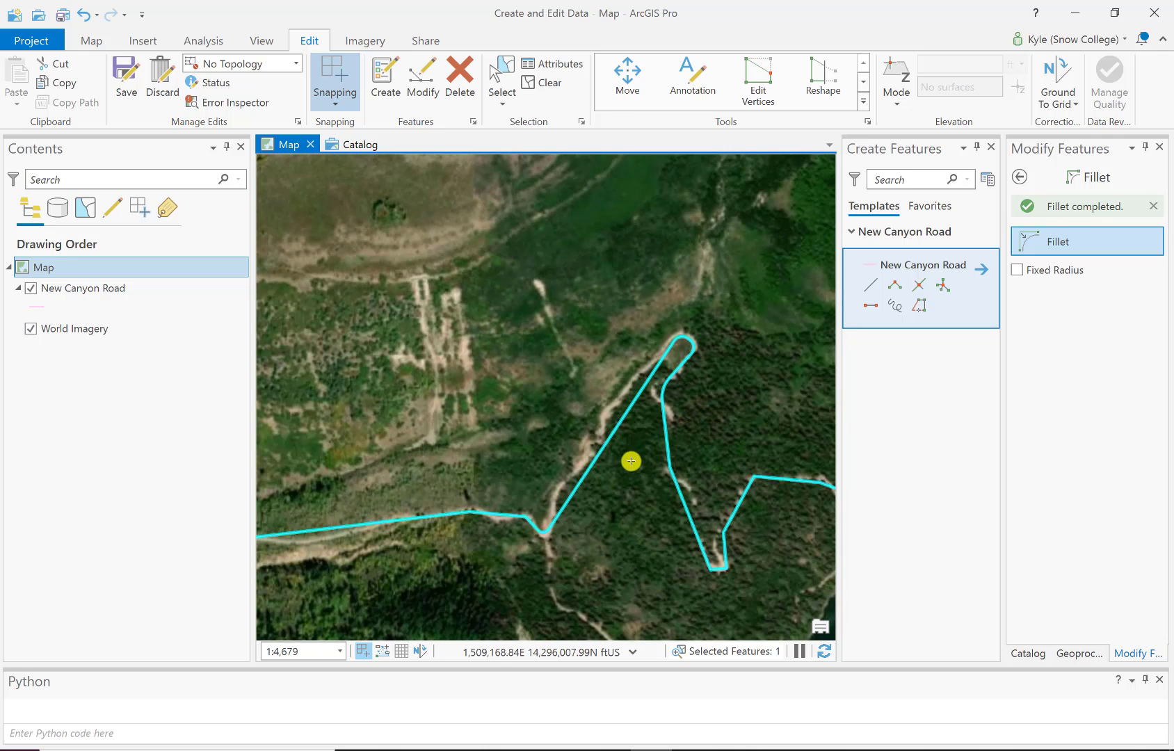
scroll(542, 407, "down", 2)
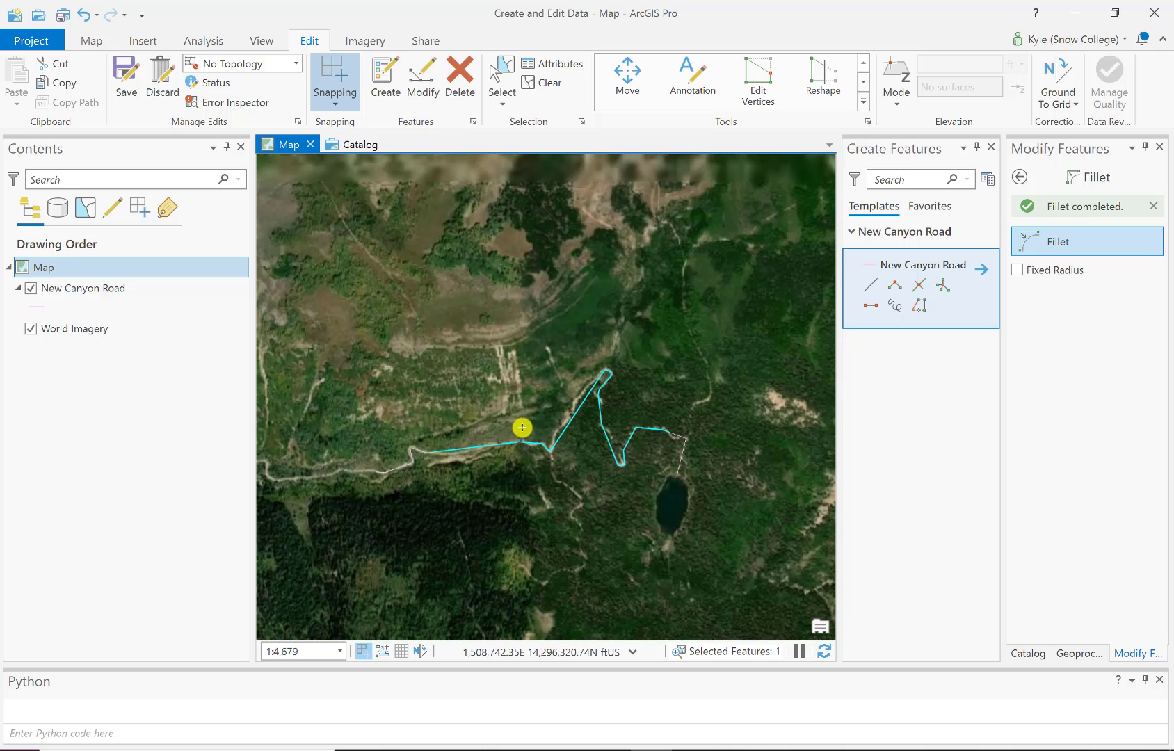
left_click_drag(495, 480, 647, 348)
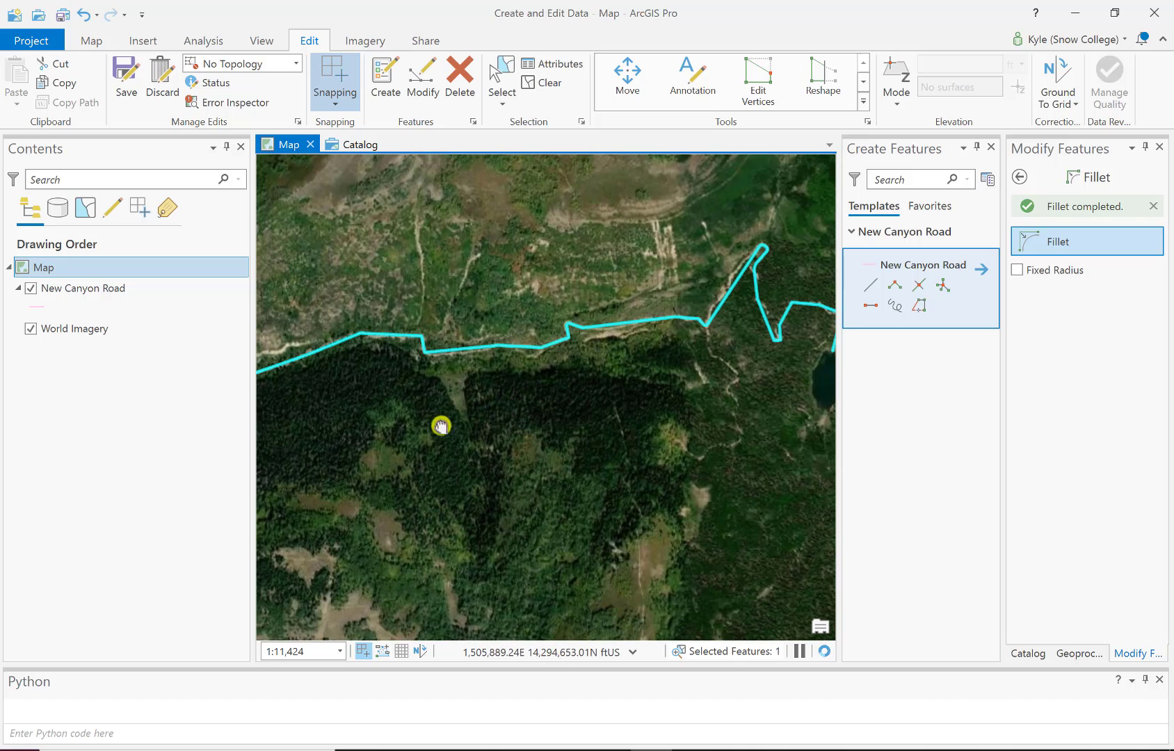
left_click_drag(440, 421, 608, 377)
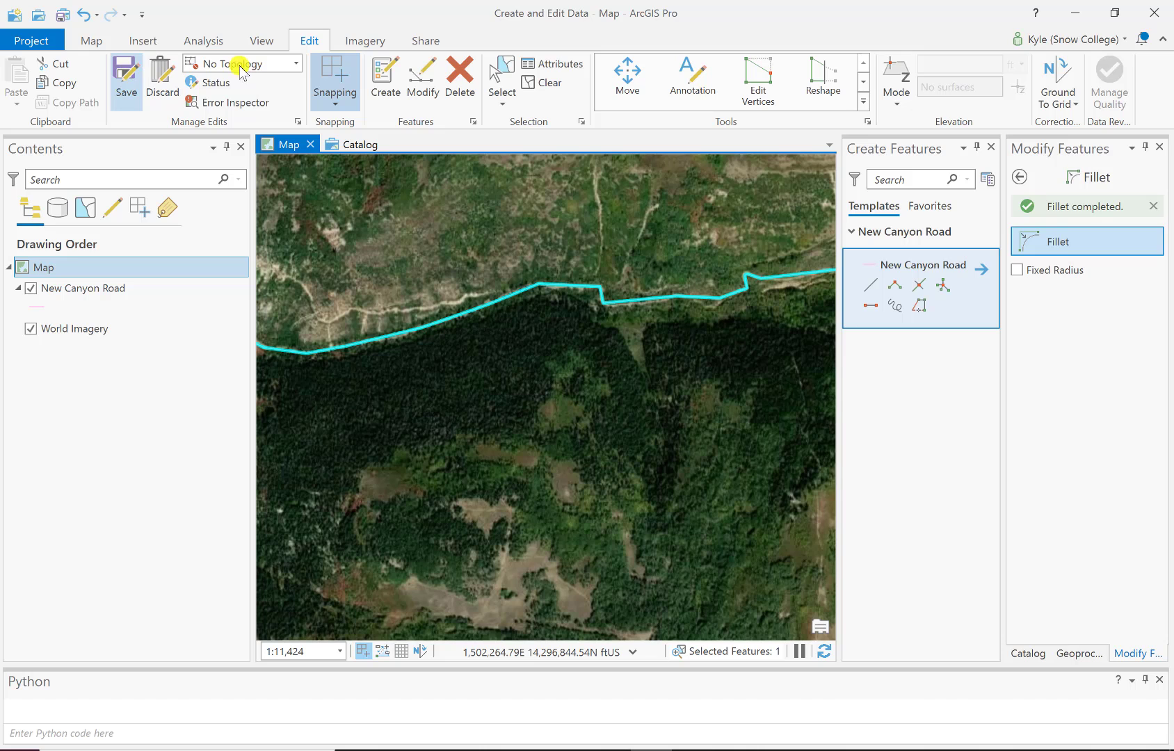
left_click_drag(375, 236, 547, 259)
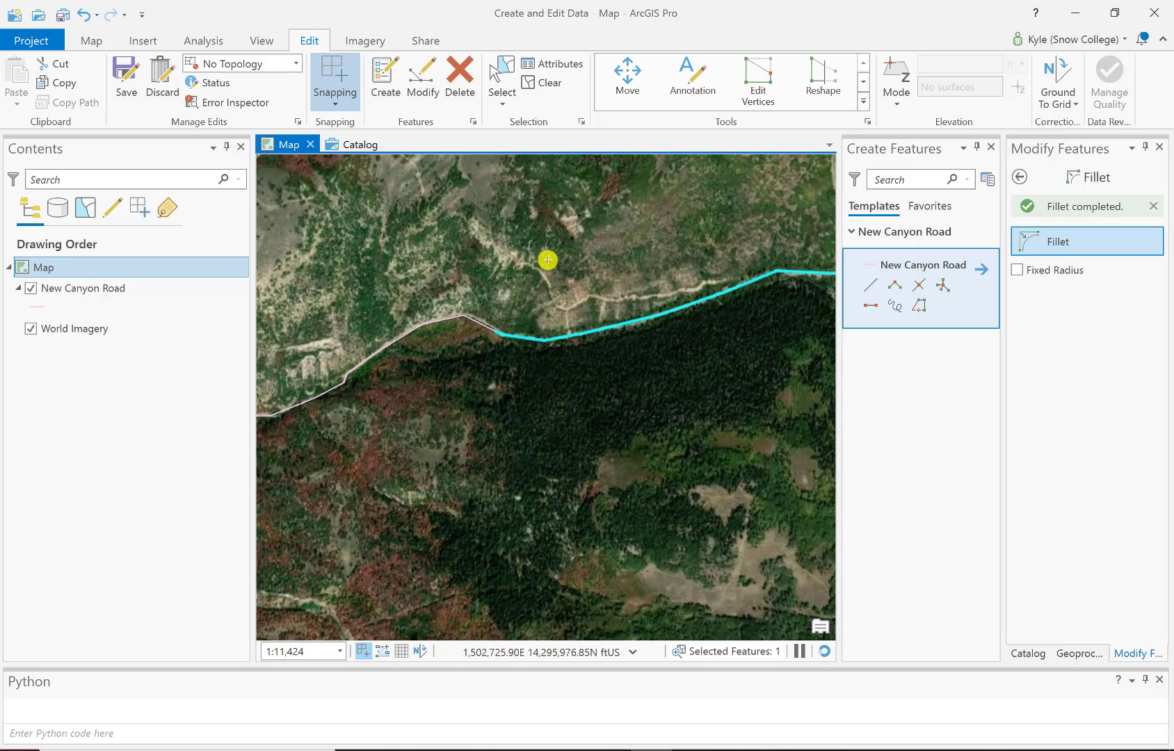
left_click(126, 72)
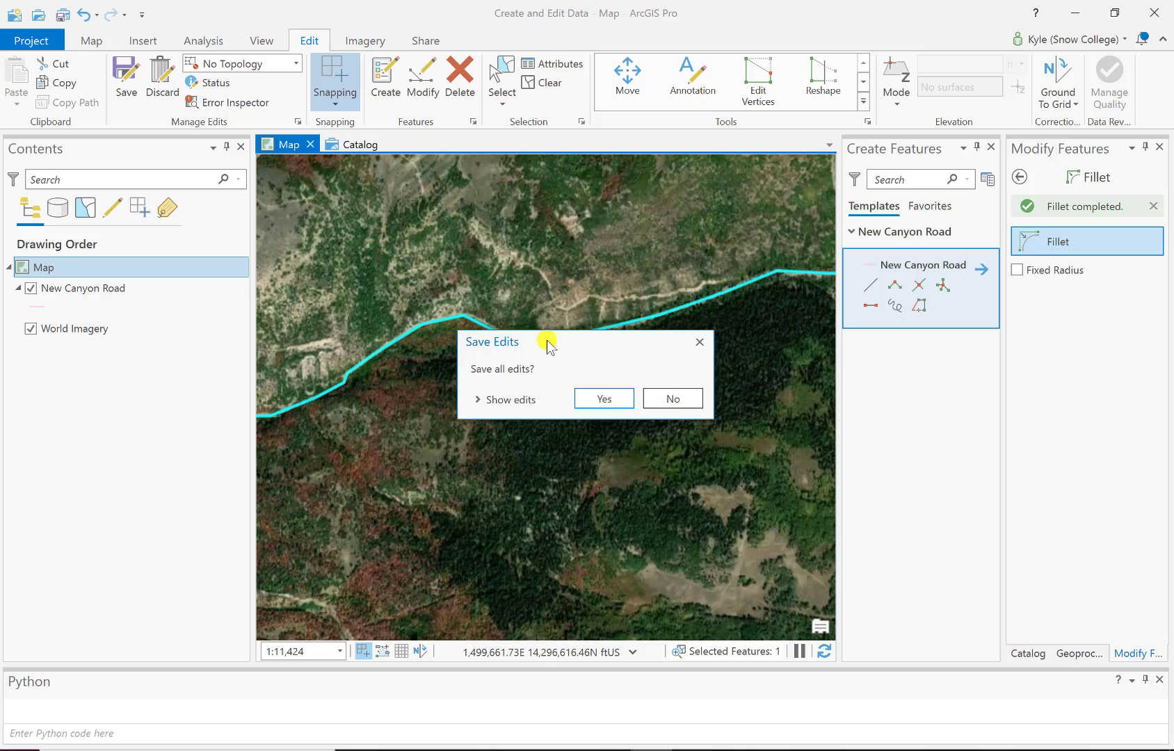
left_click(600, 398)
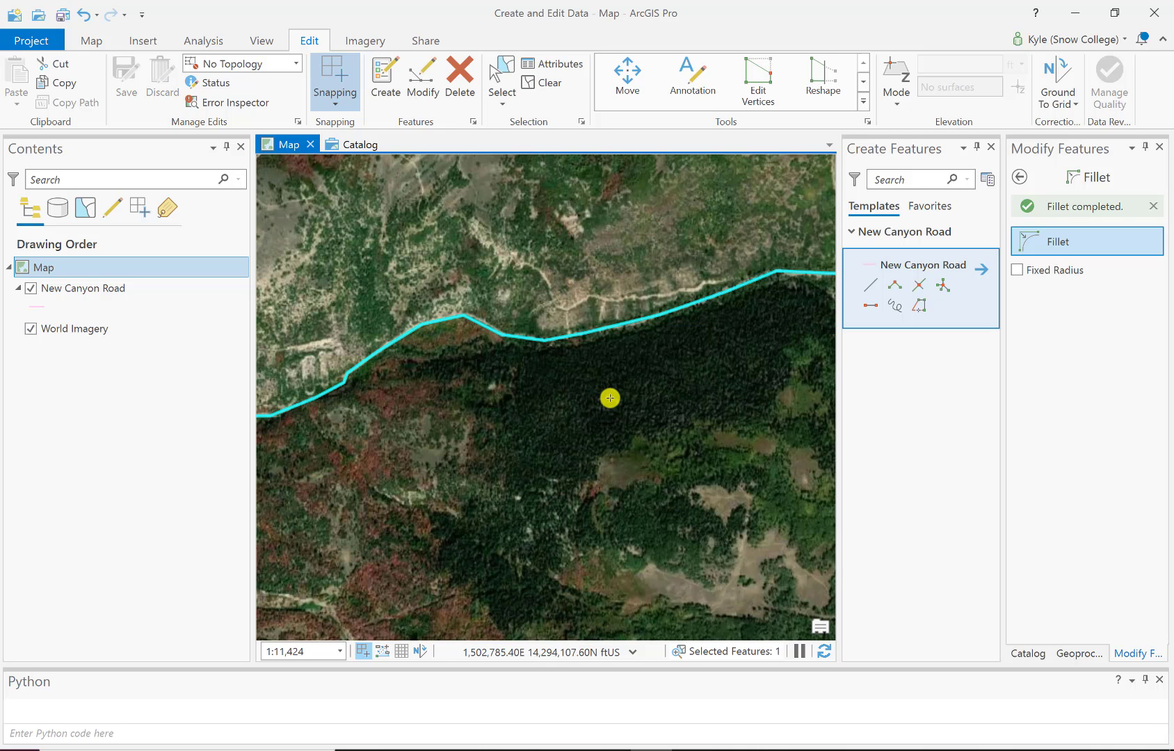
left_click_drag(433, 380, 640, 365)
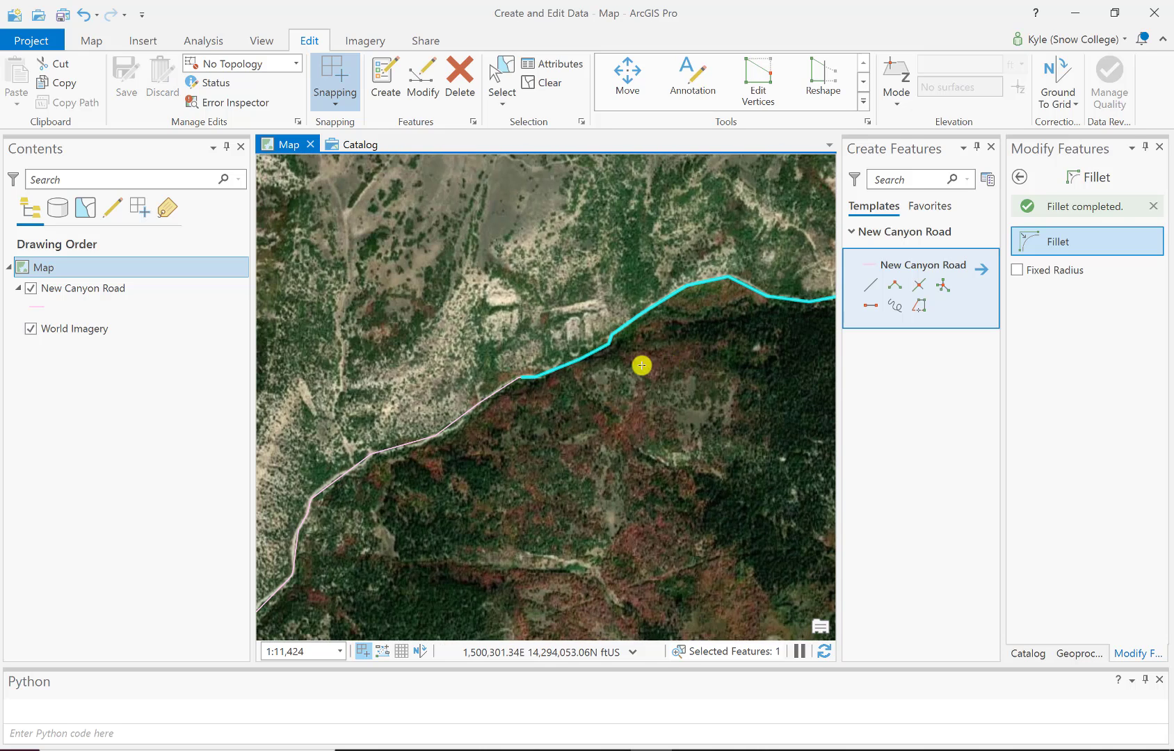
- Check the whole finished road line along the canyon, from its lower western end up to the eastern switchbacks
left_click_drag(390, 512, 666, 260)
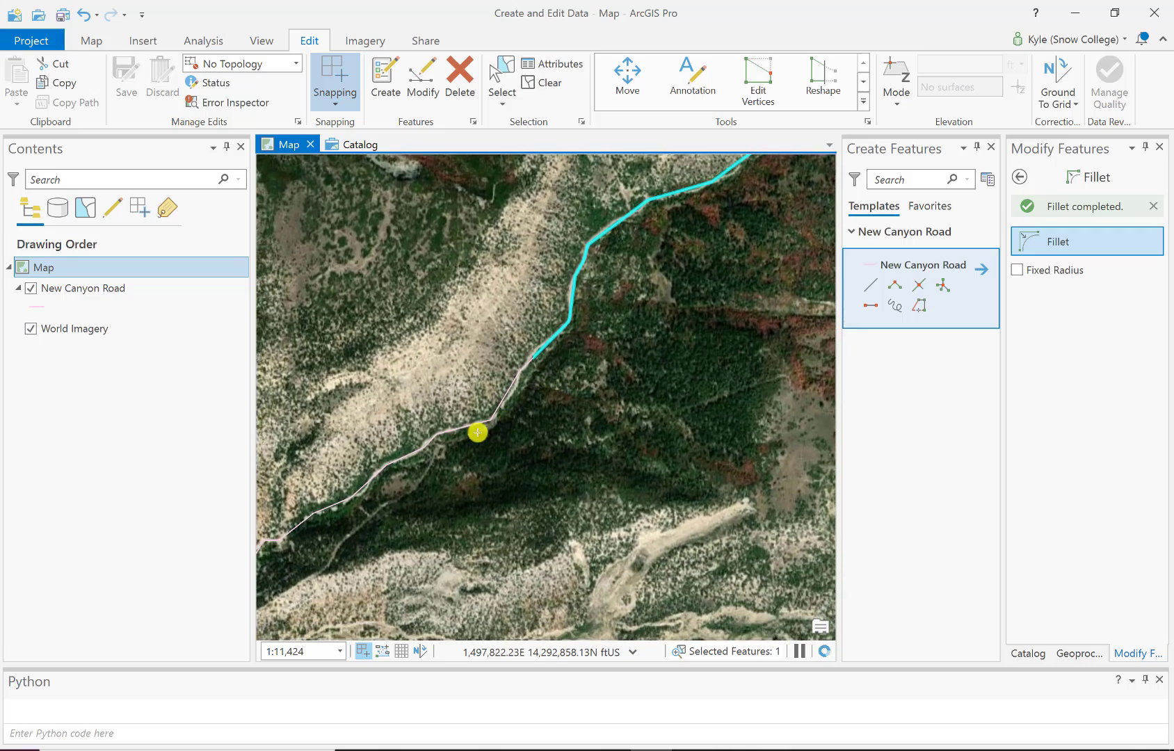
left_click_drag(666, 314, 587, 383)
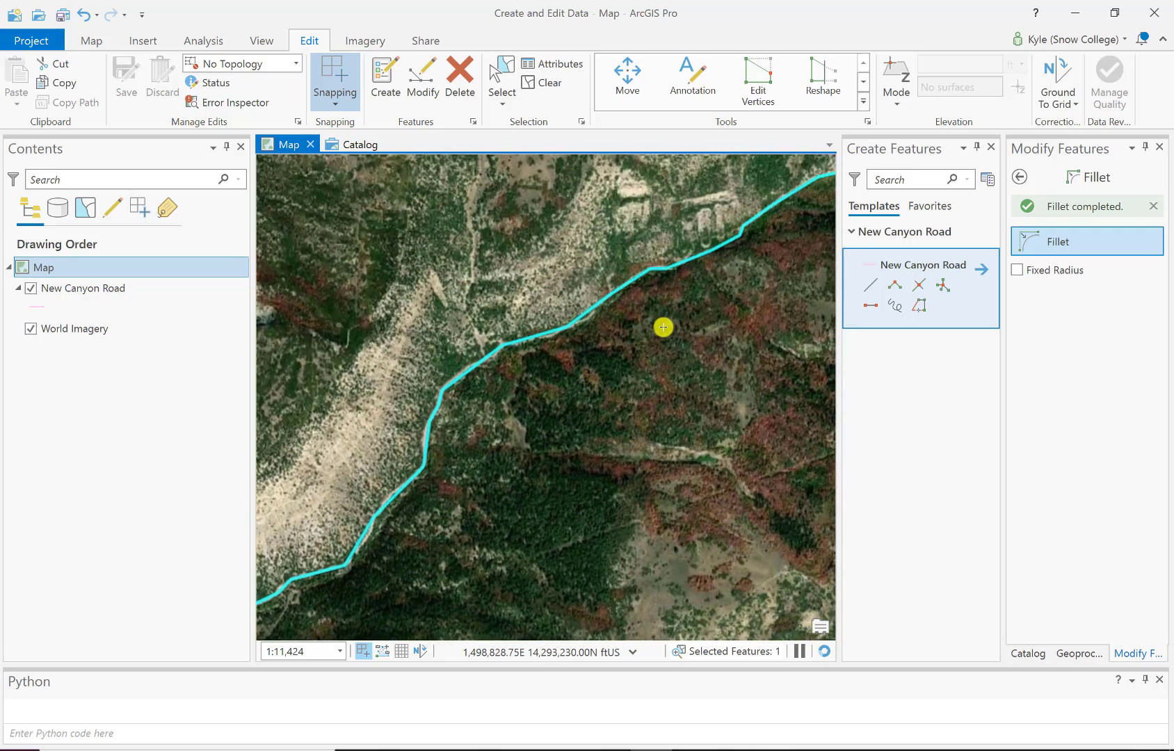
scroll(664, 327, "down", 3)
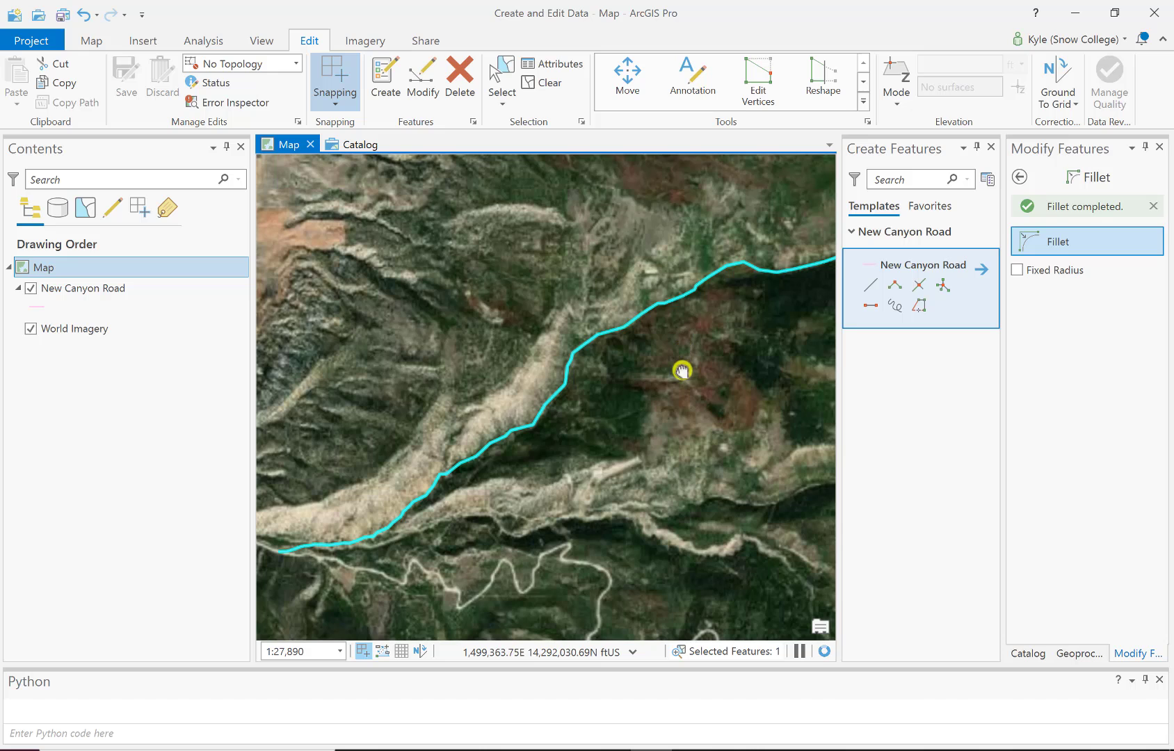
left_click_drag(684, 369, 590, 369)
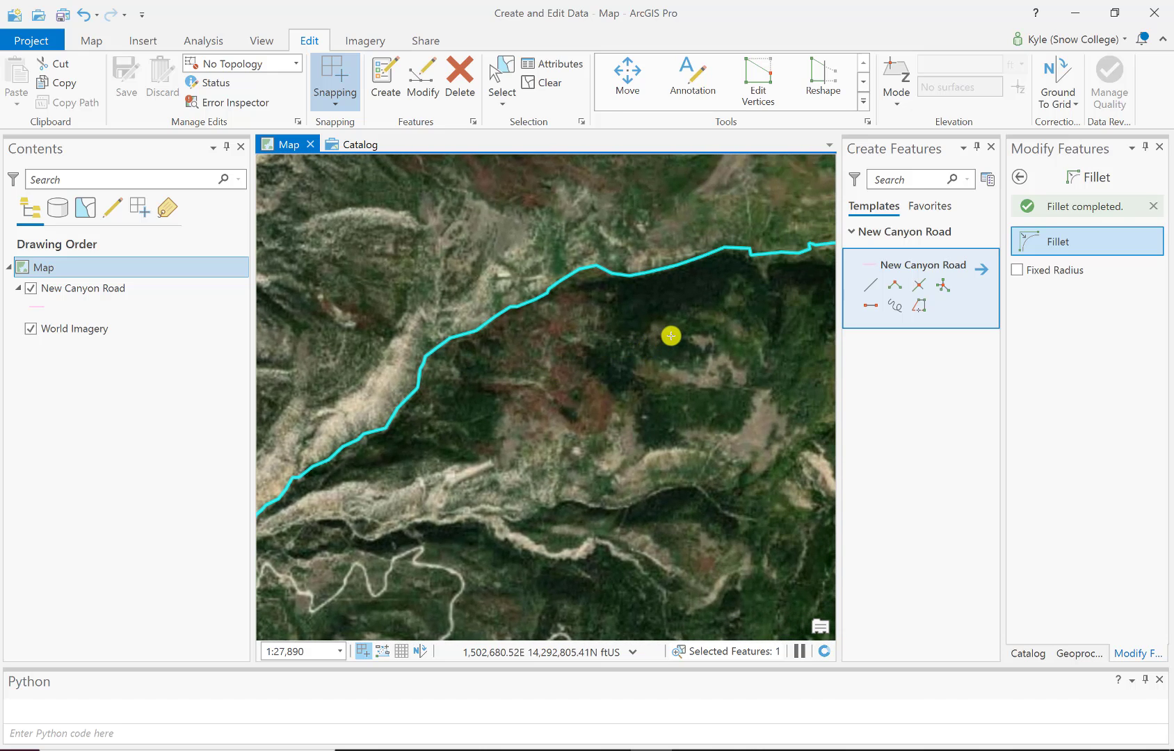
left_click_drag(721, 332, 556, 349)
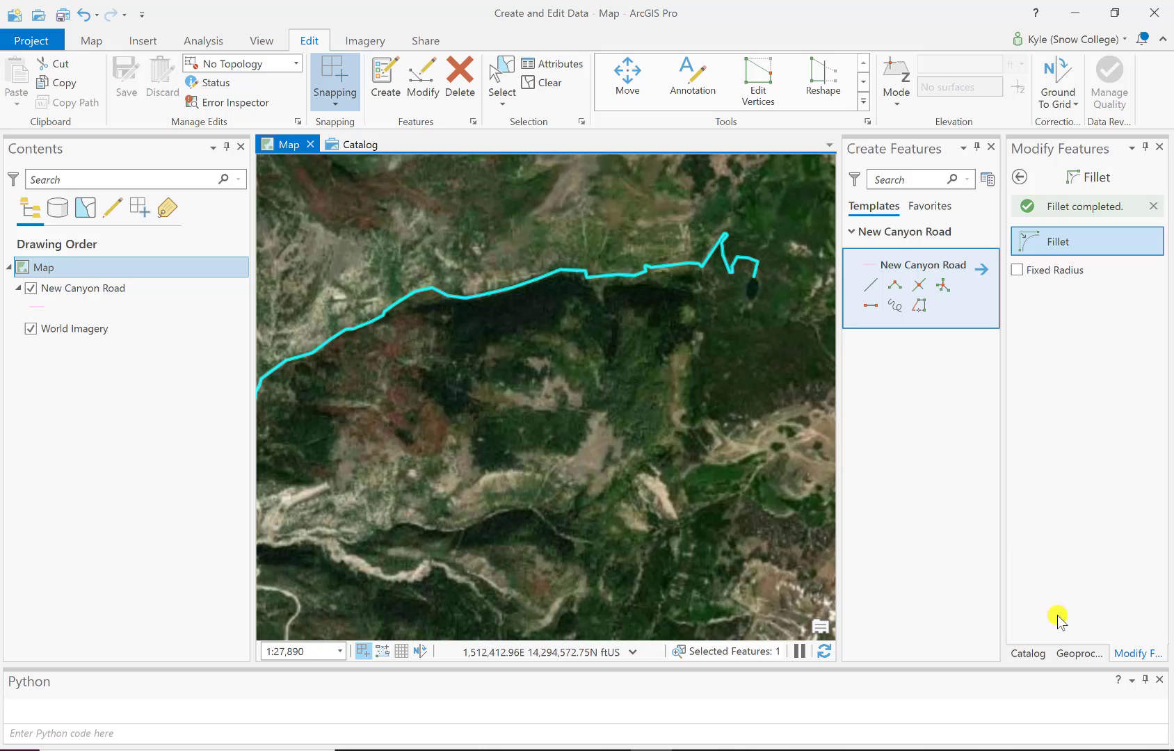
- Start a new polygon feature class named Reservoirs in Create and Edit Data.gdb, without Z values and with no additional fields
left_click(1027, 654)
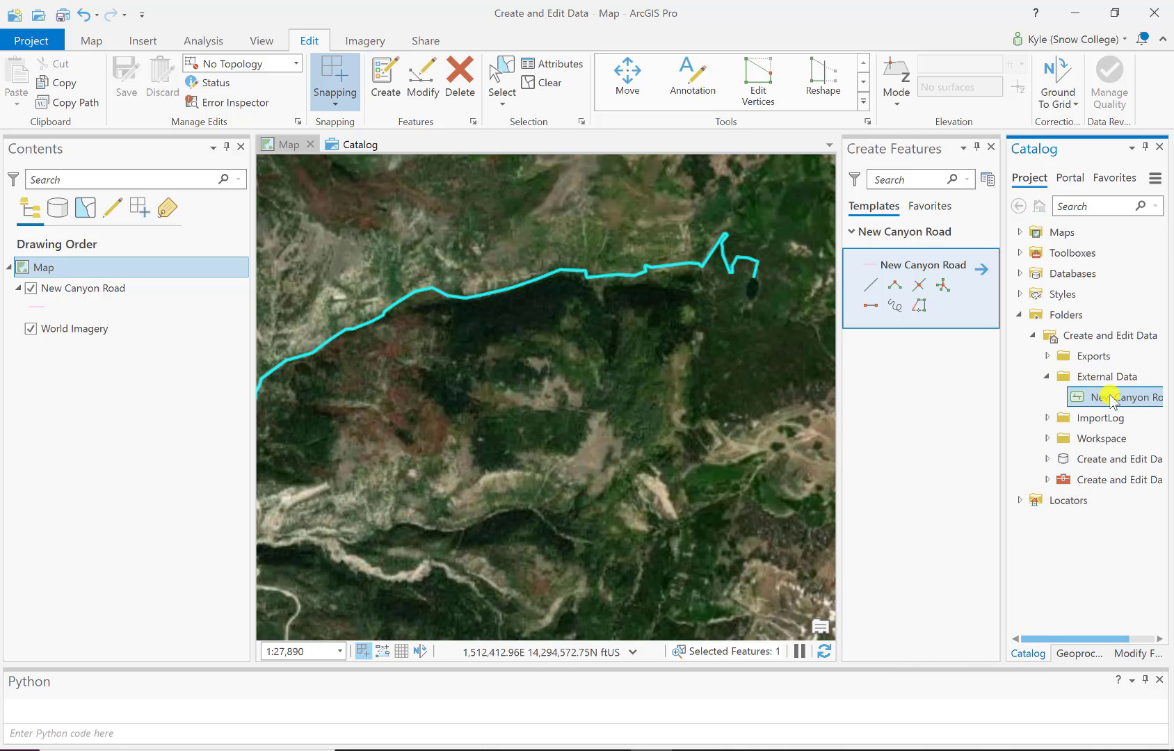
left_click(991, 147)
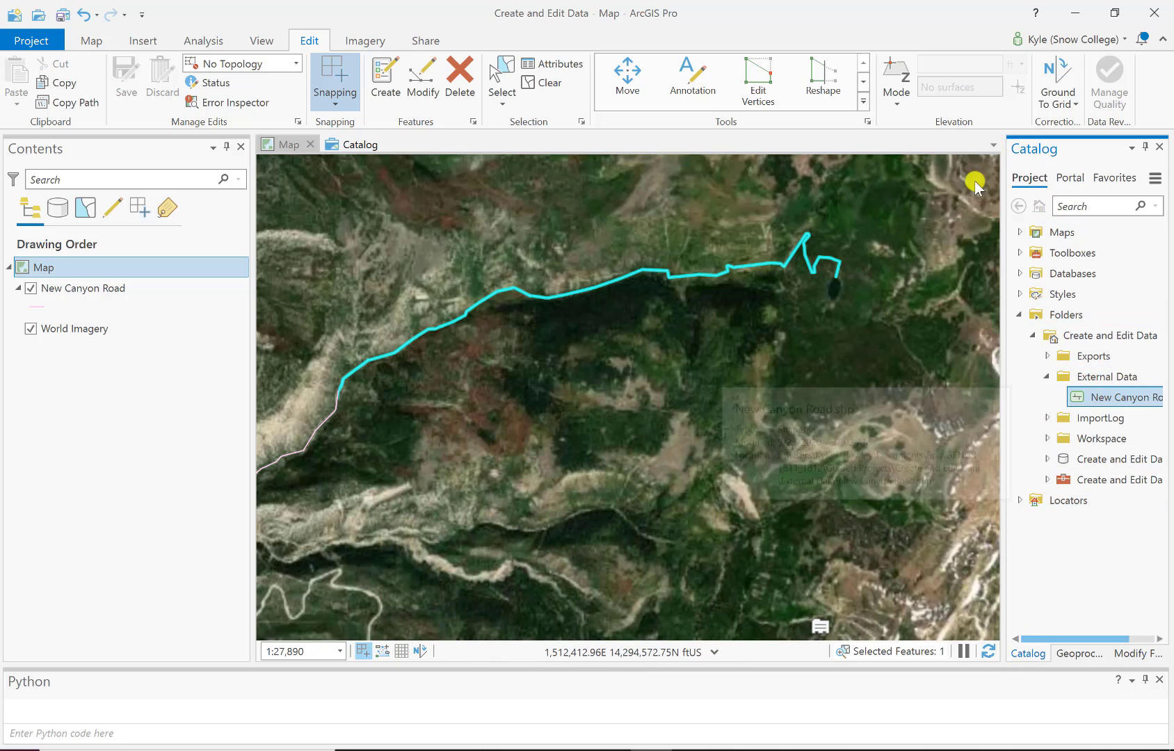
left_click_drag(940, 389, 939, 389)
mouse_move(1044, 402)
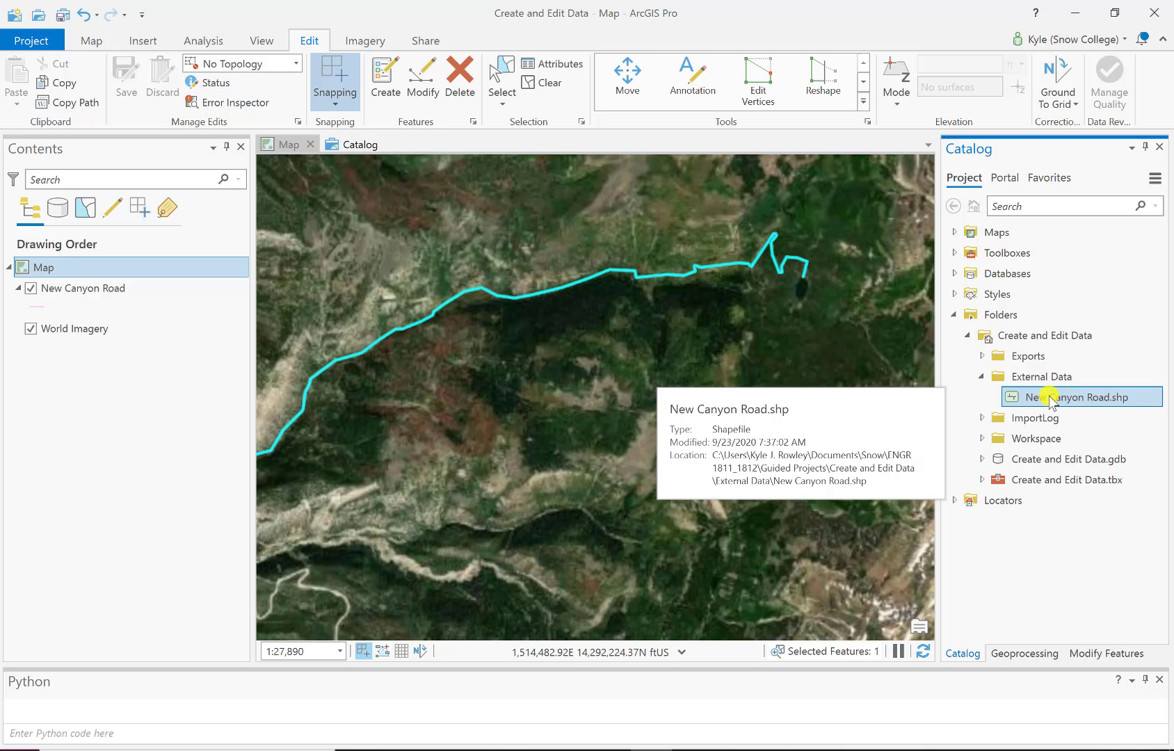
right_click(1030, 464)
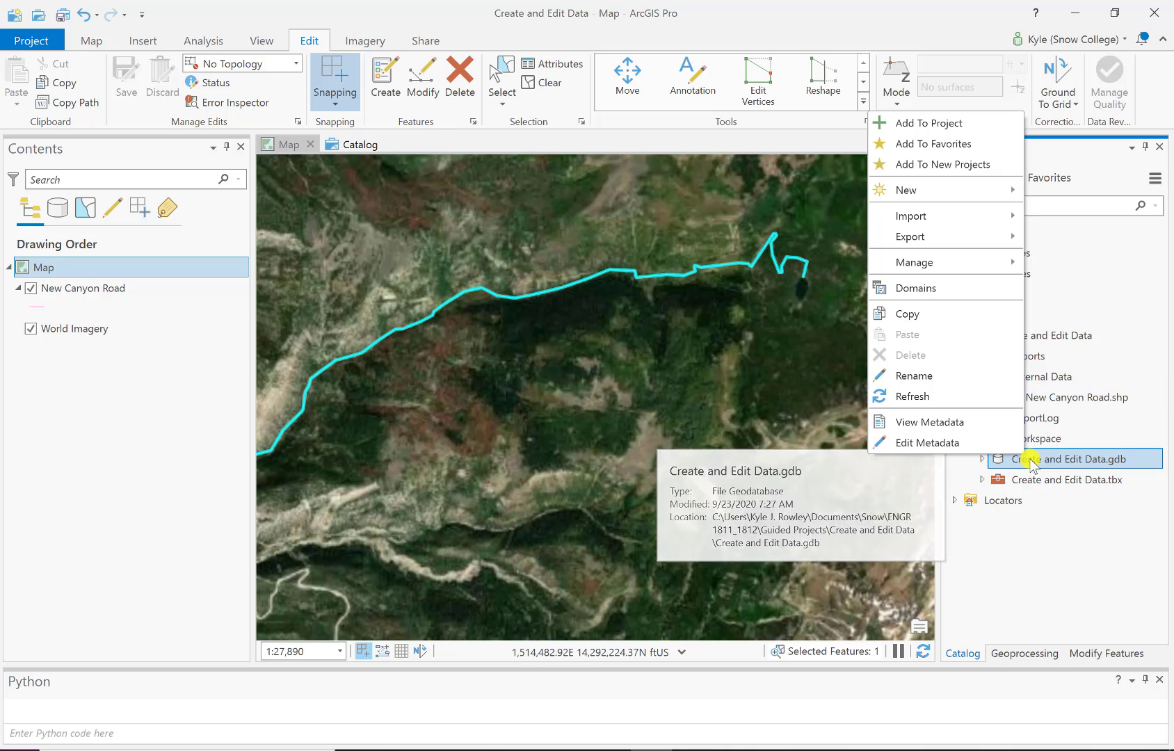
mouse_move(945, 197)
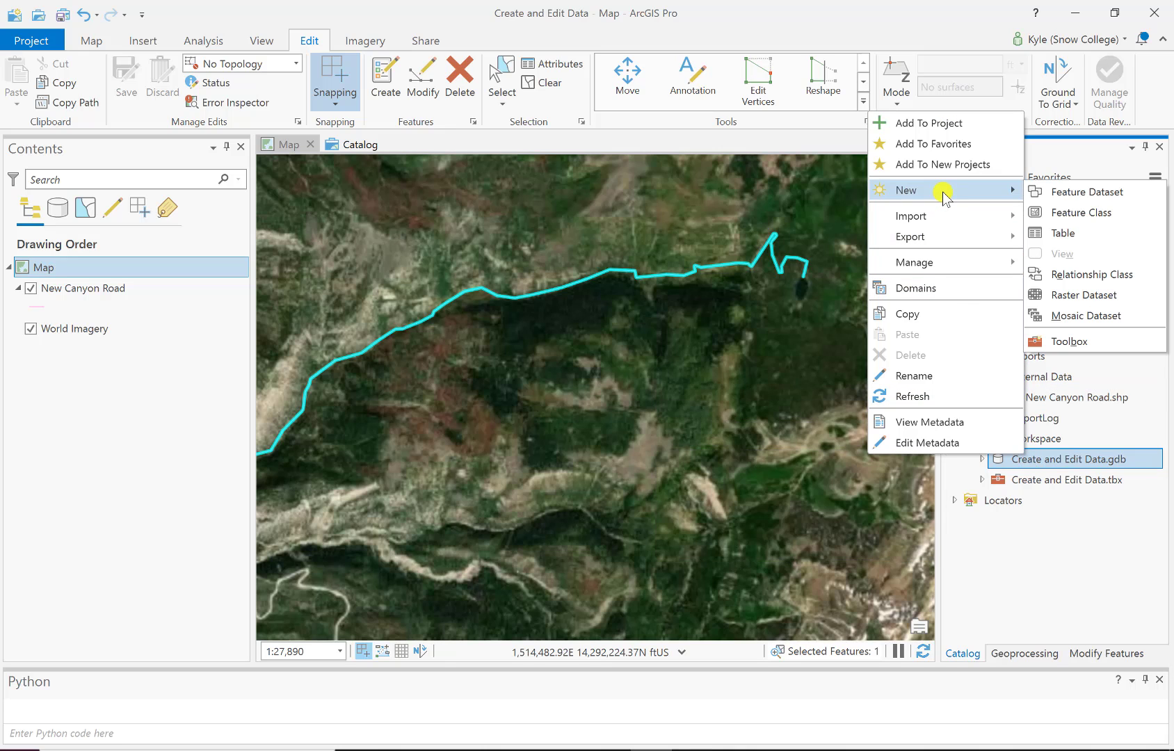
left_click(1085, 213)
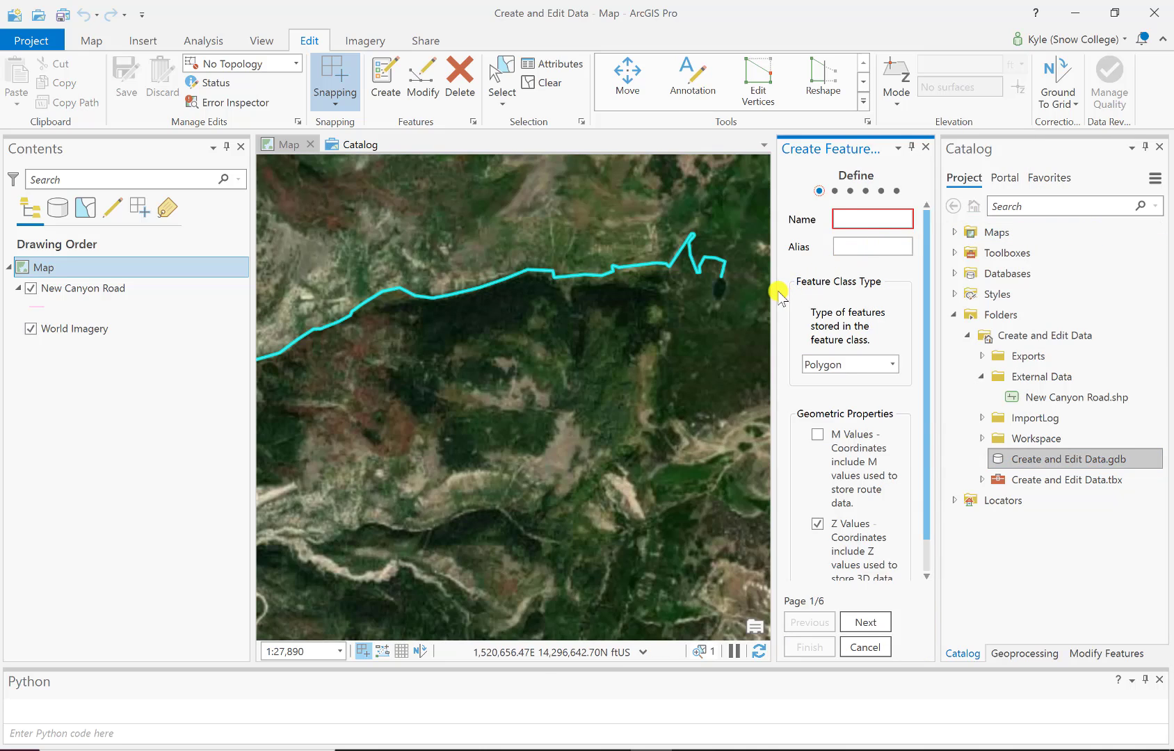
left_click_drag(775, 293, 737, 289)
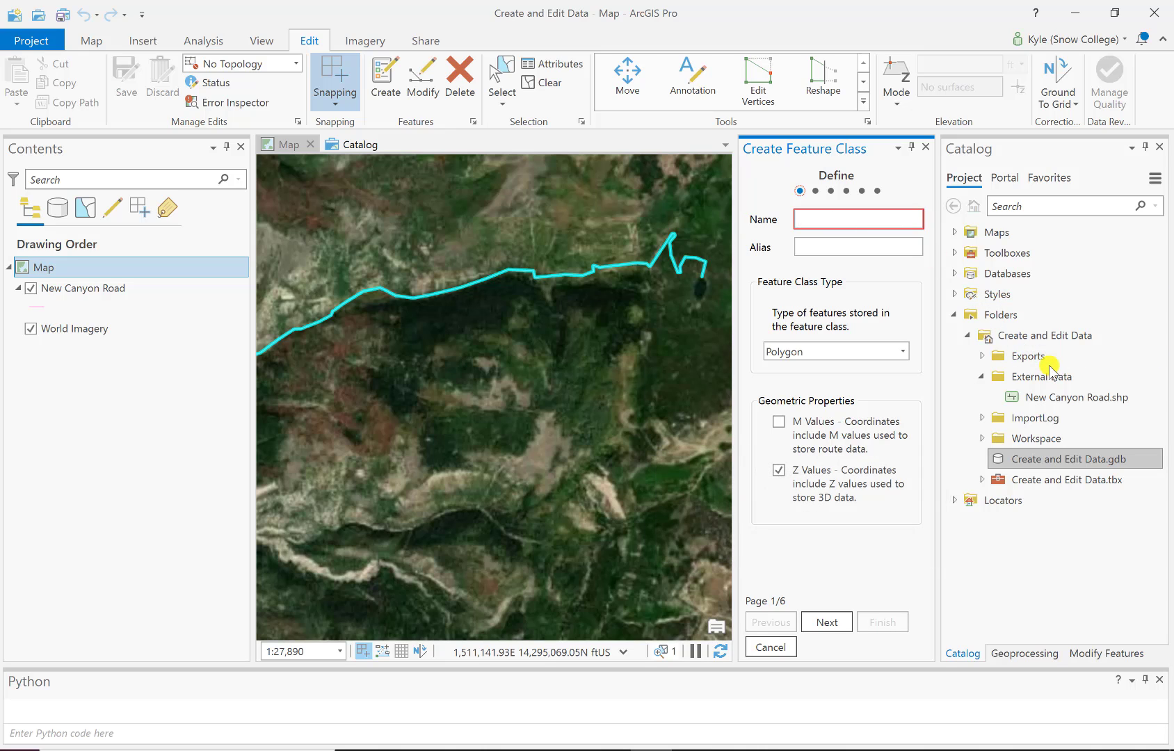
type("Reservoirs")
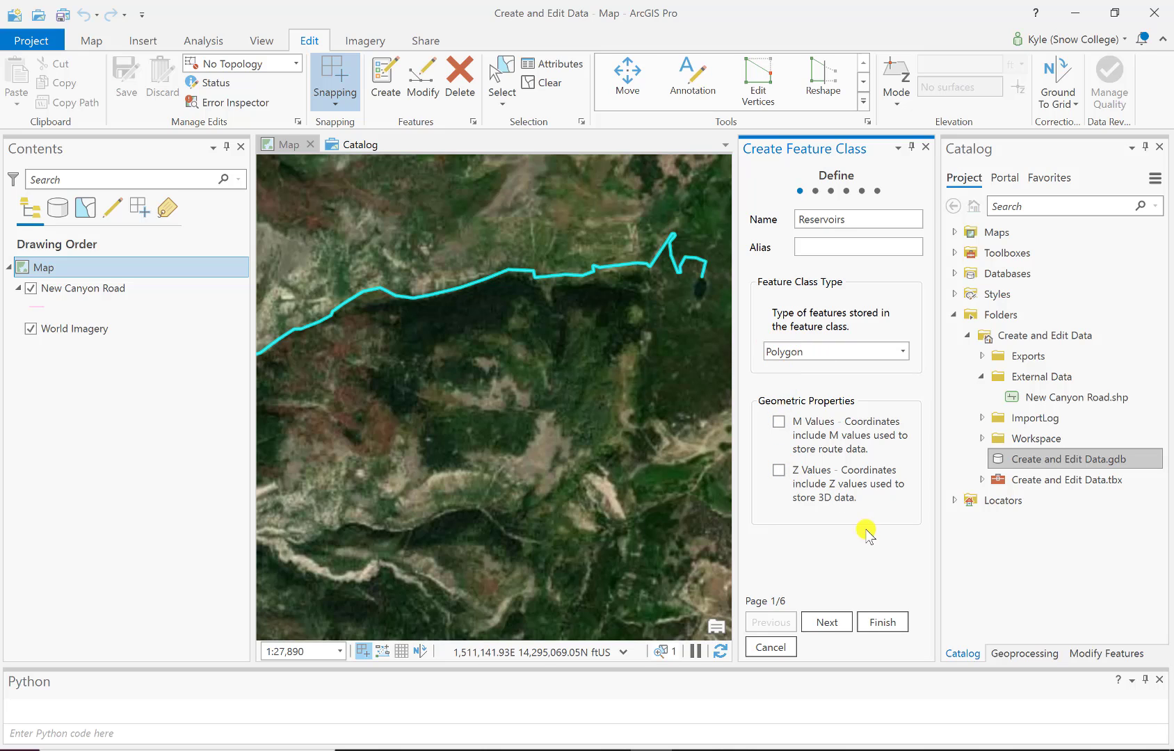
left_click(837, 622)
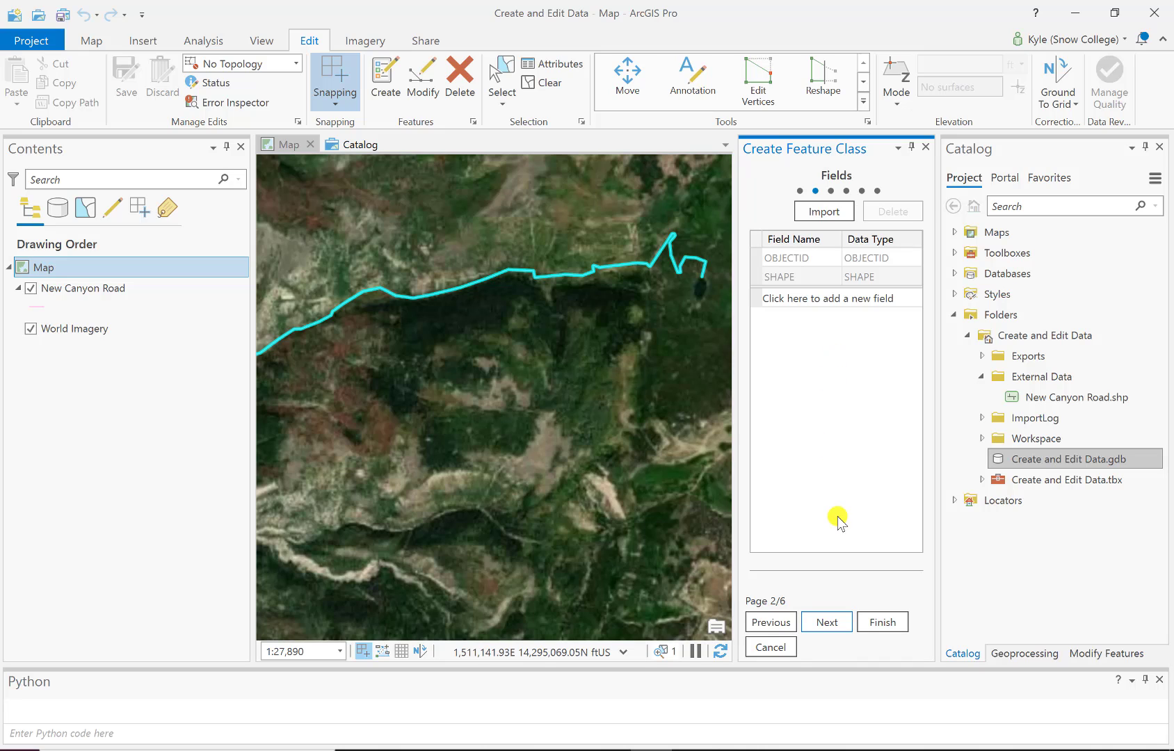
left_click(827, 622)
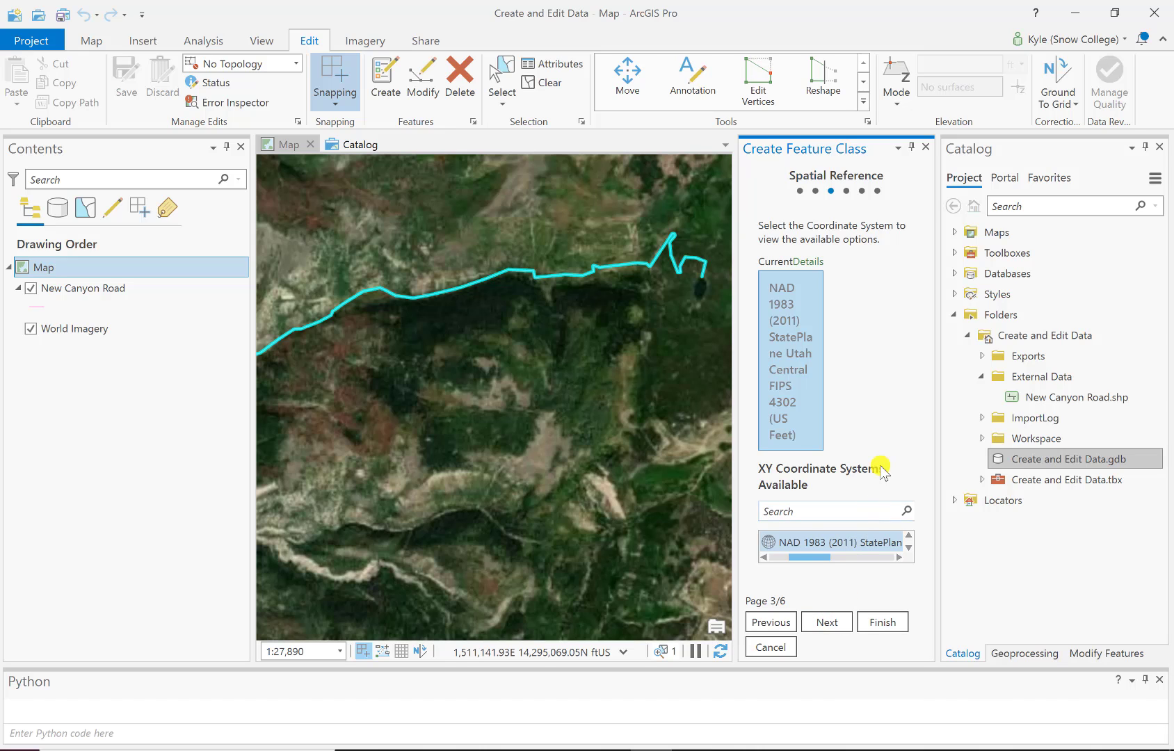
- Return to the start of the available XY coordinate systems and collapse the State Plane group under Projected Coordinate System
left_click_drag(735, 375, 685, 374)
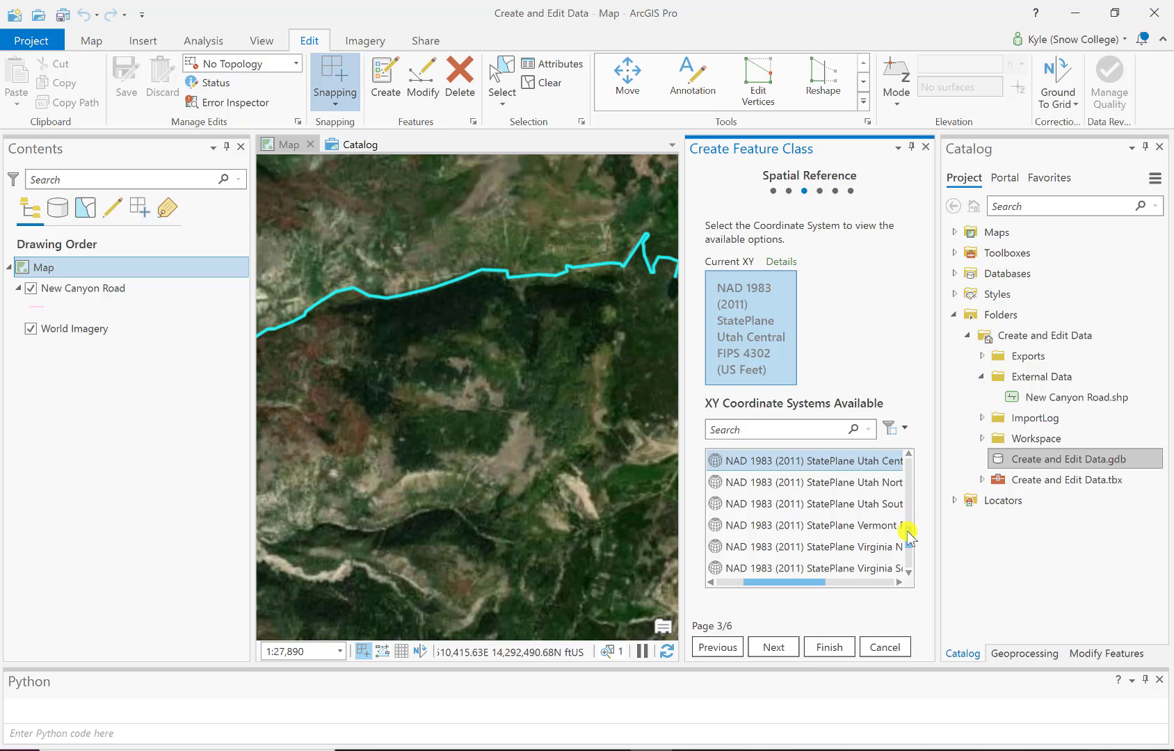
scroll(908, 536, "down", 6)
scroll(912, 549, "up", 12)
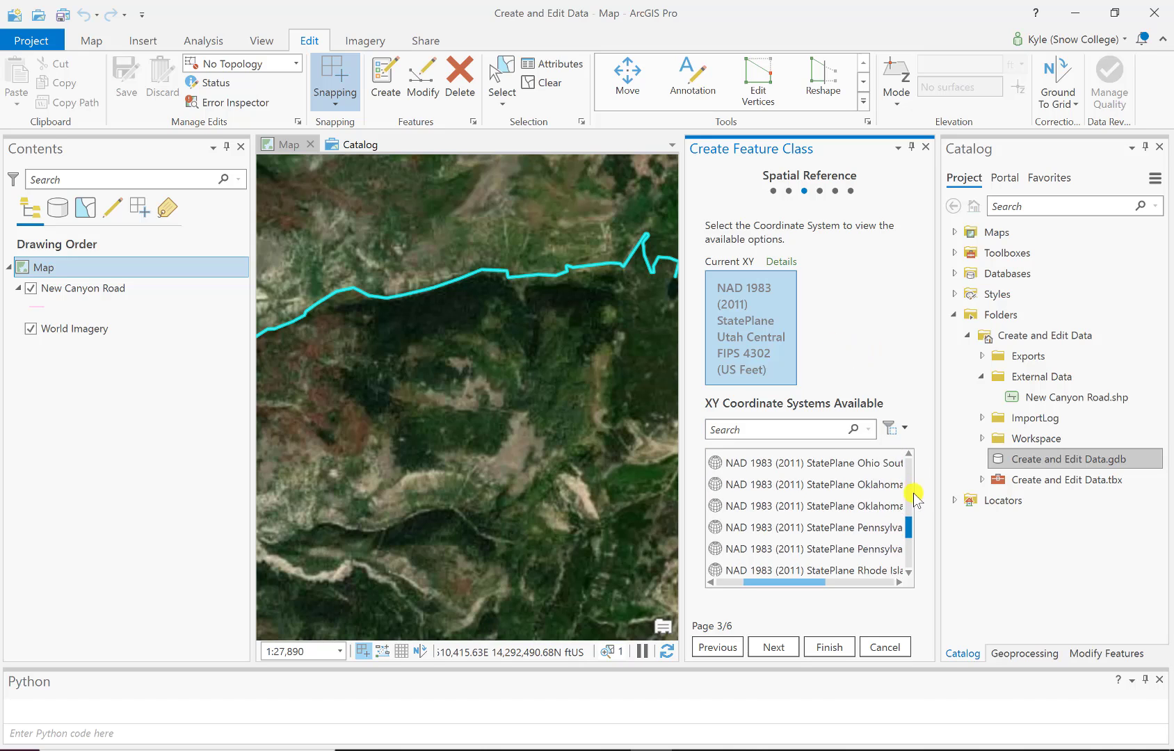
scroll(913, 498, "up", 10)
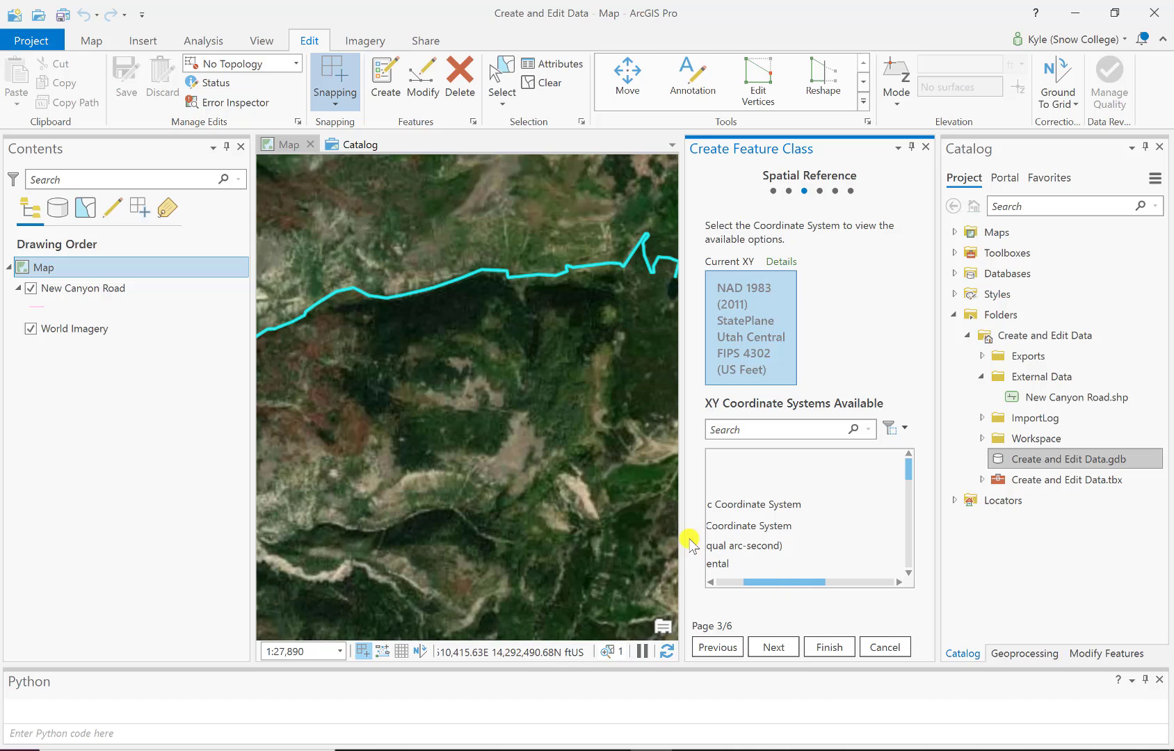
left_click_drag(684, 541, 610, 543)
left_click_drag(667, 581, 637, 581)
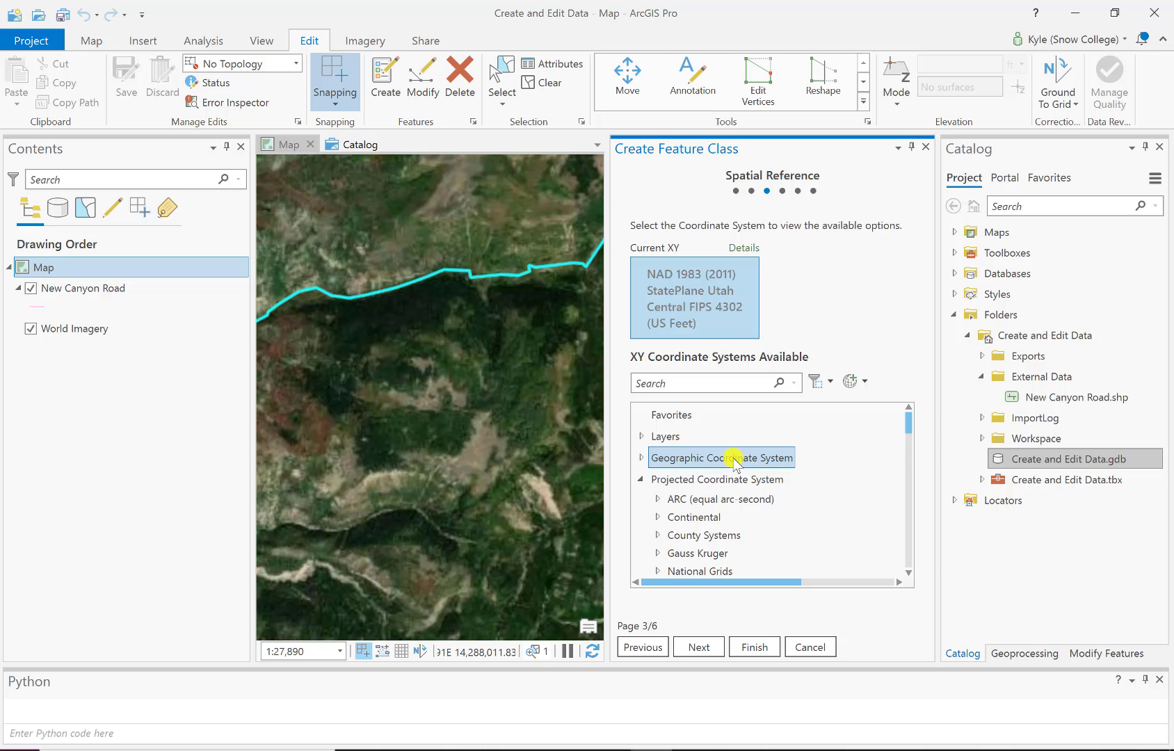
left_click(640, 480)
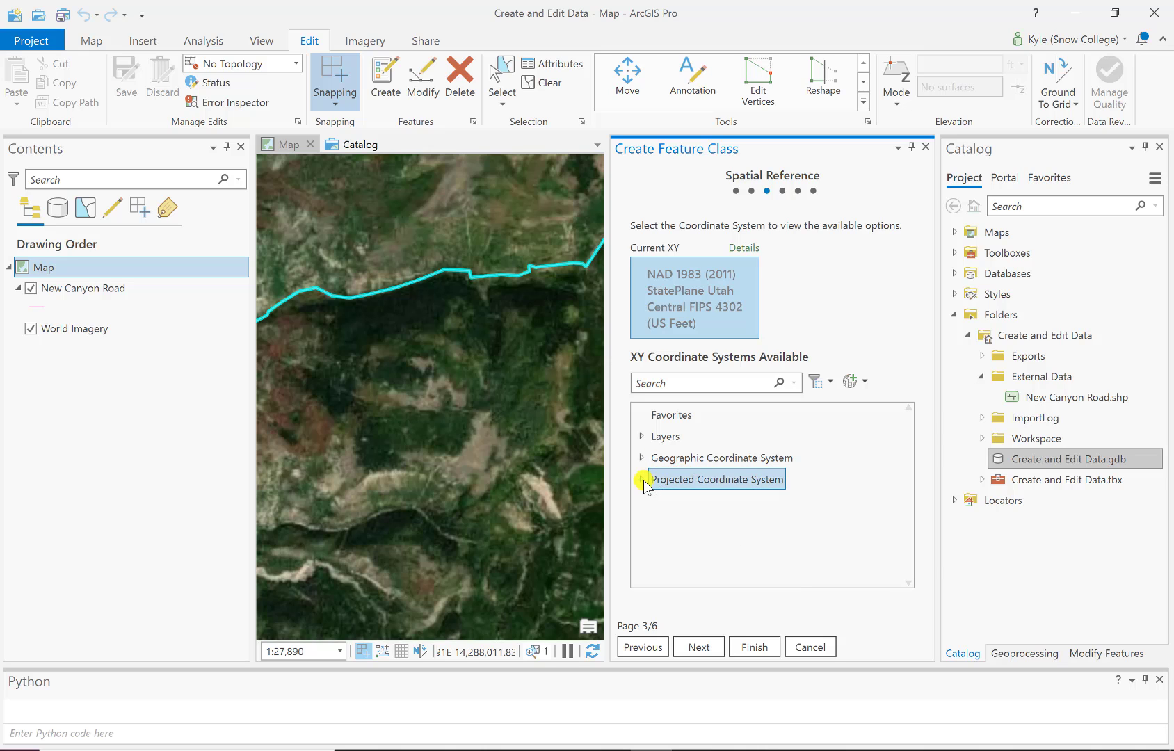
left_click(640, 480)
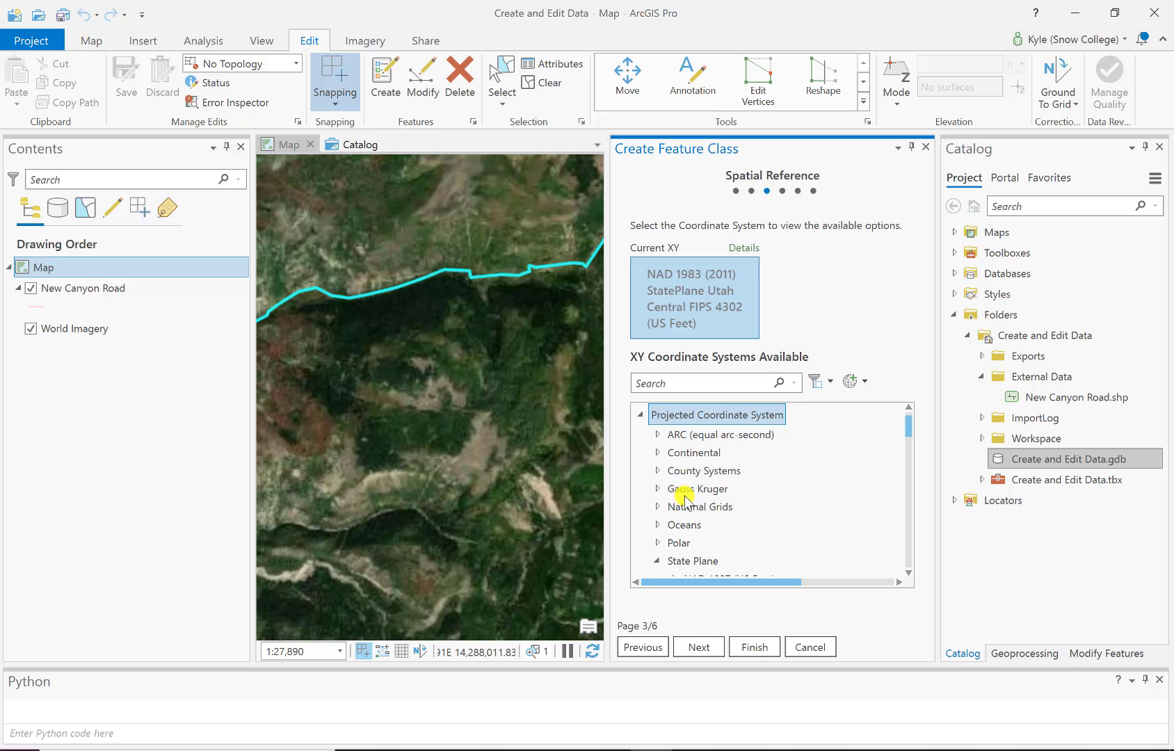
scroll(678, 497, "down", 1)
left_click(673, 505)
left_click(656, 520)
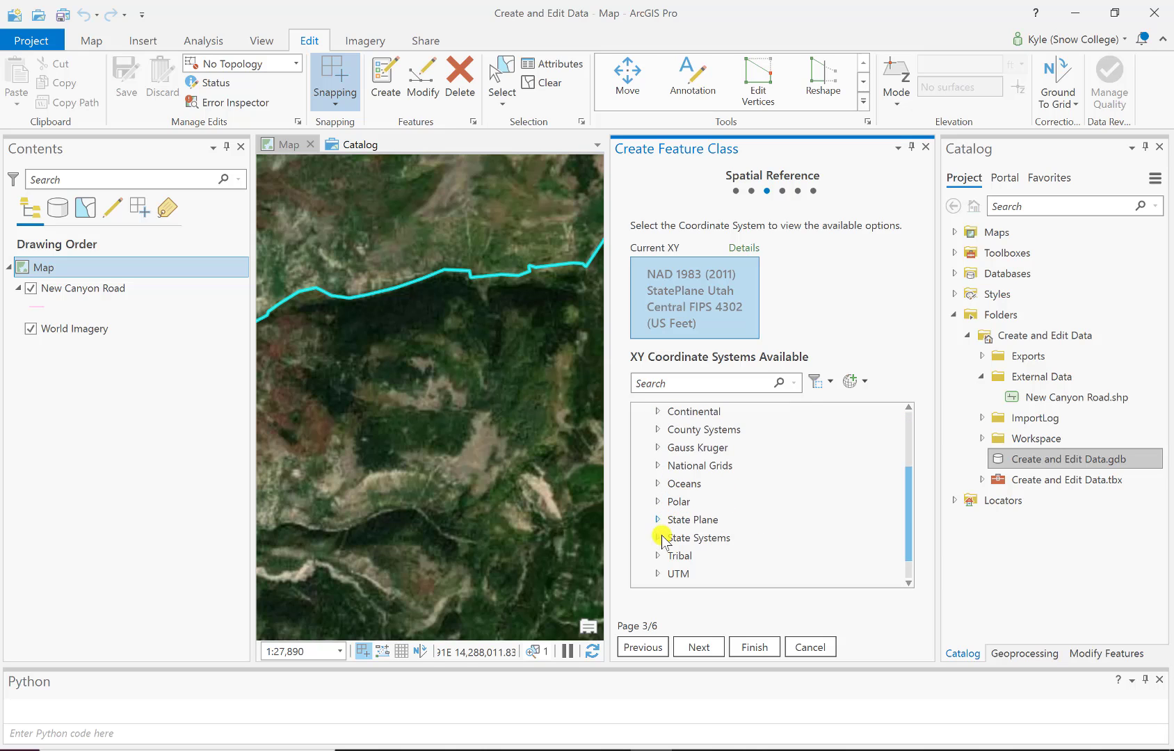
- Set the feature class's coordinate system to NAD 1983 UTM Zone 12N from the projected UTM systems
left_click(656, 574)
scroll(692, 515, "down", 1)
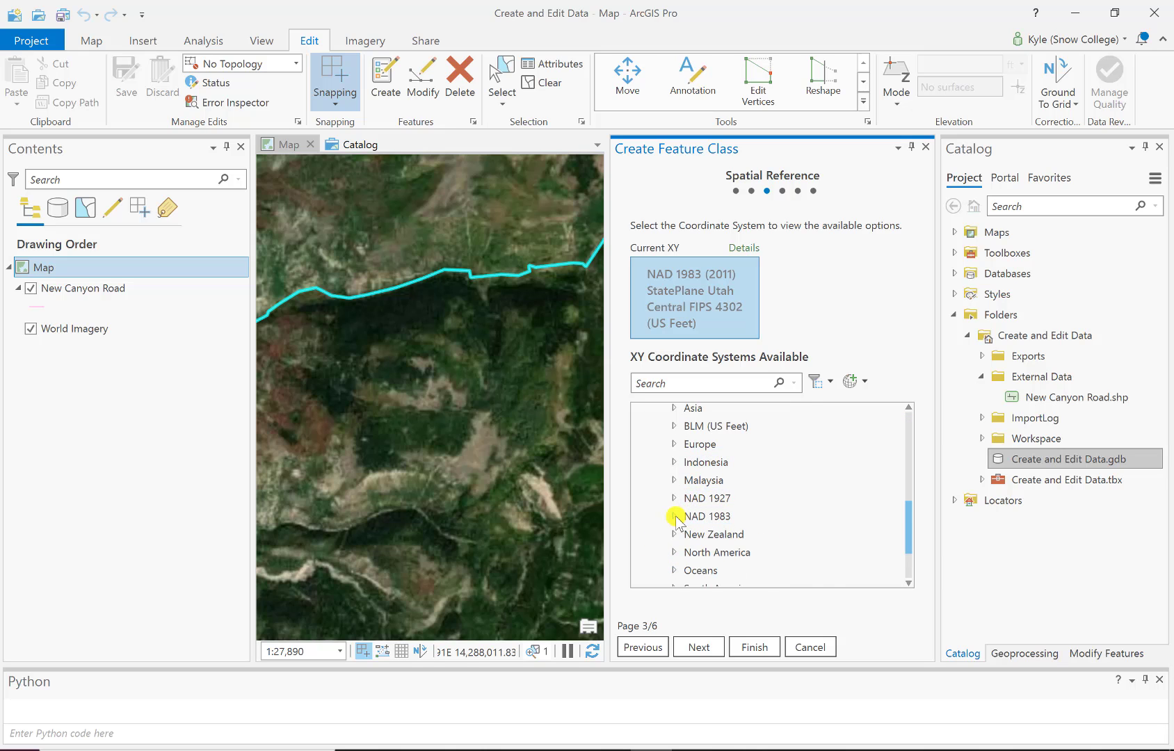
left_click(674, 517)
scroll(752, 499, "down", 3)
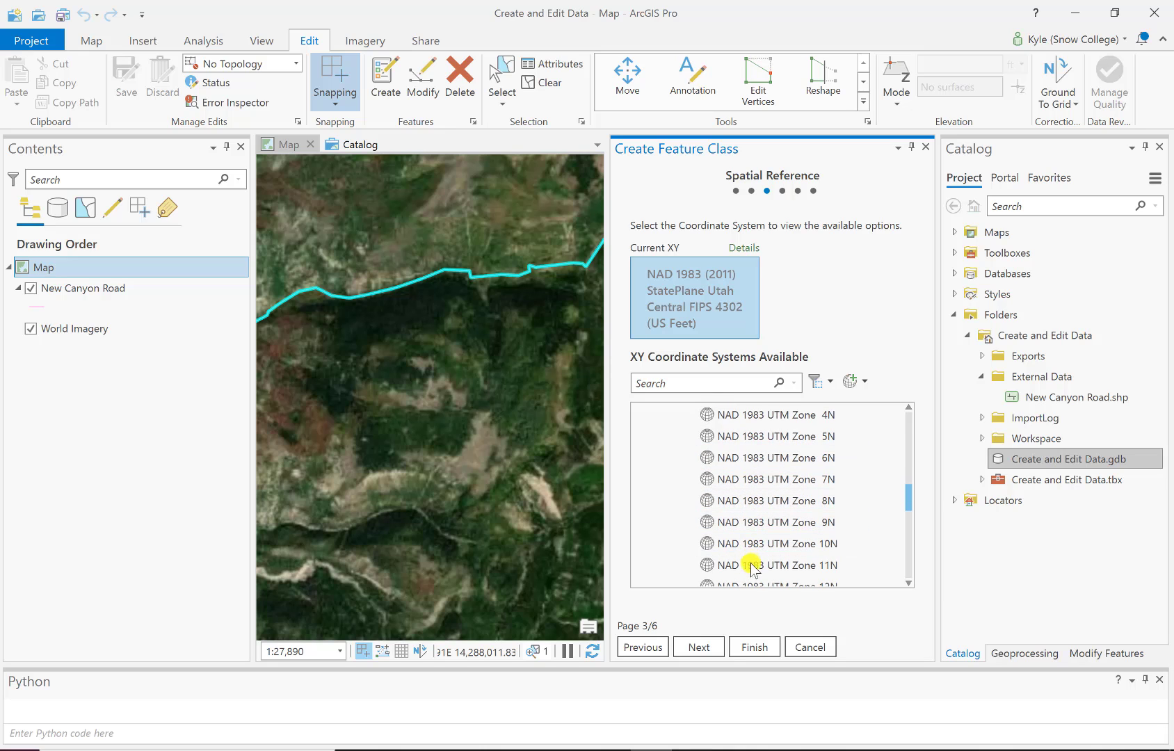
scroll(751, 567, "down", 1)
left_click(757, 546)
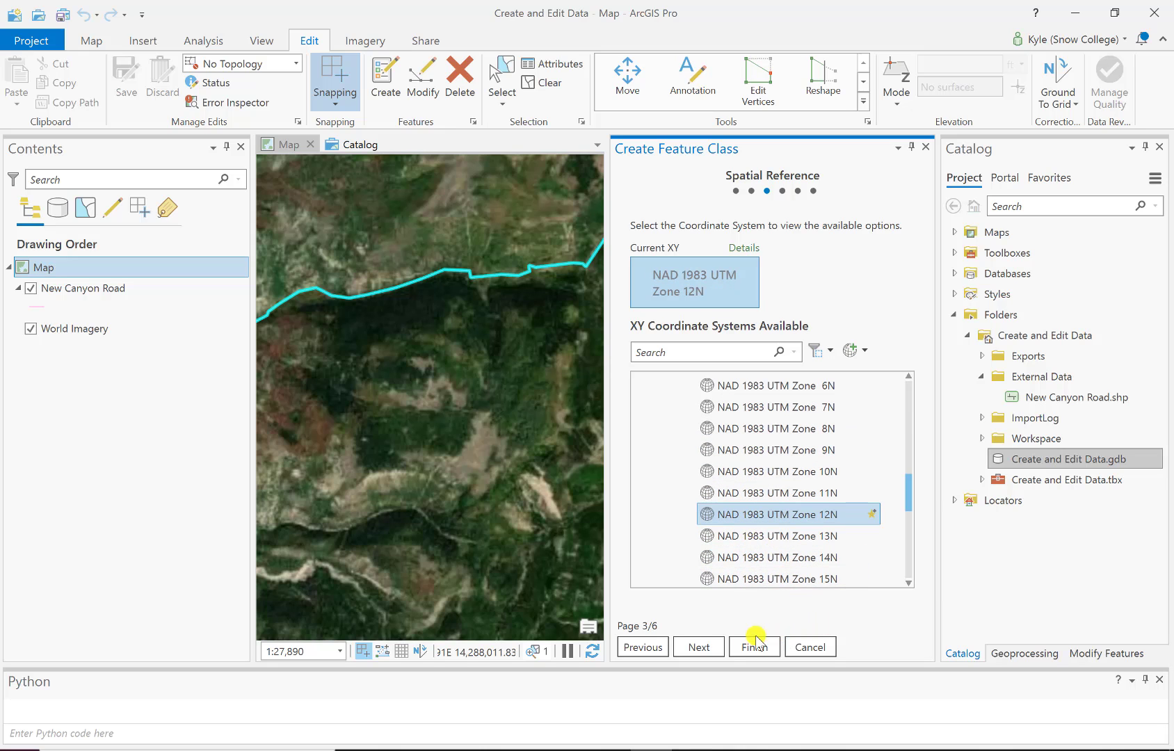
- Accept the default tolerance, resolution and storage configuration, and finish creating the Reservoirs feature class
left_click(688, 645)
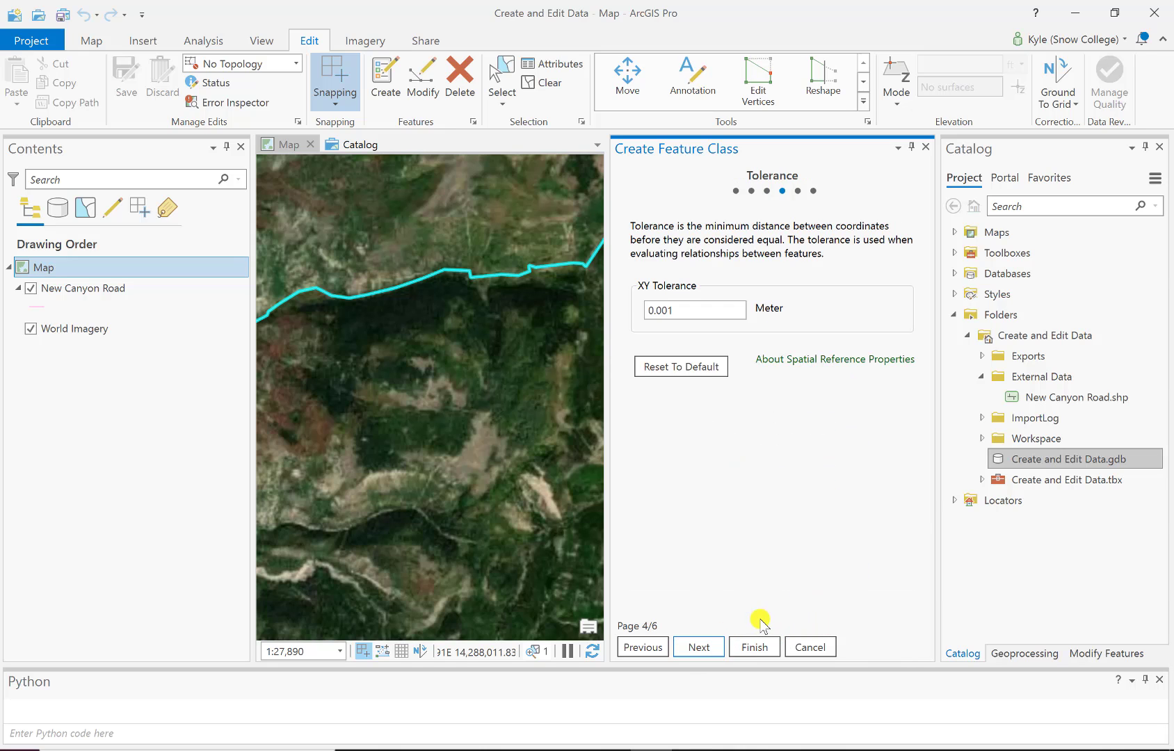
left_click(710, 651)
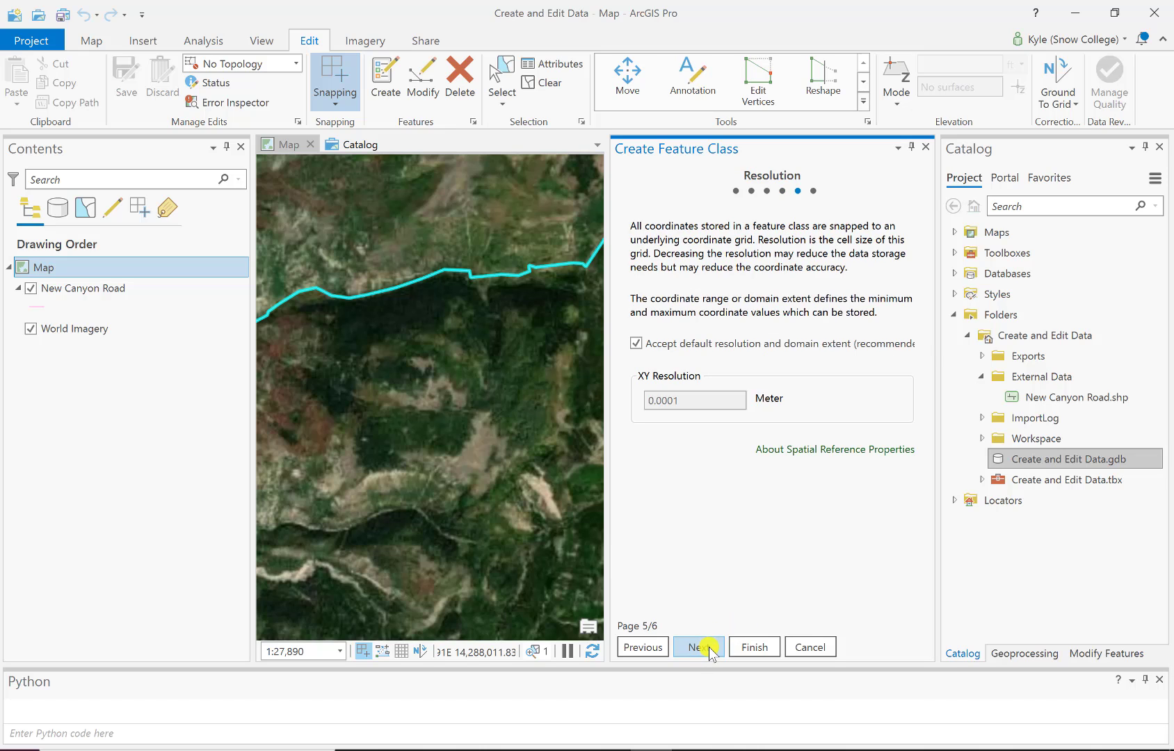
left_click(709, 647)
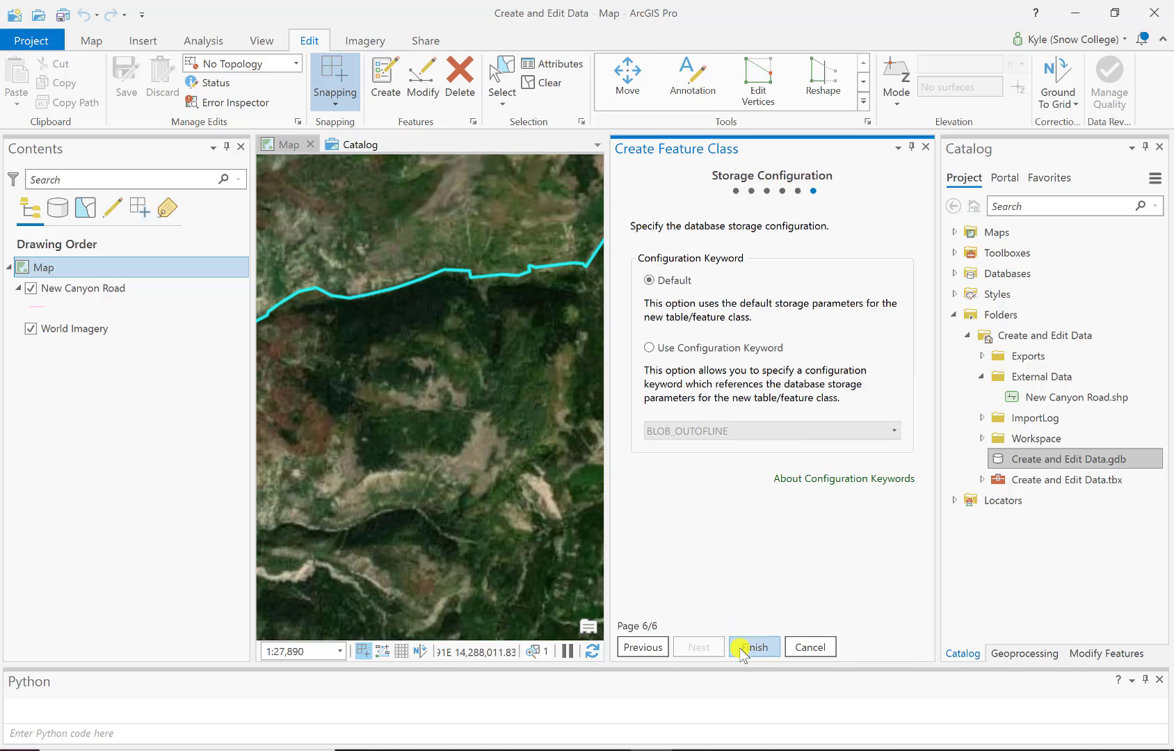
left_click(743, 648)
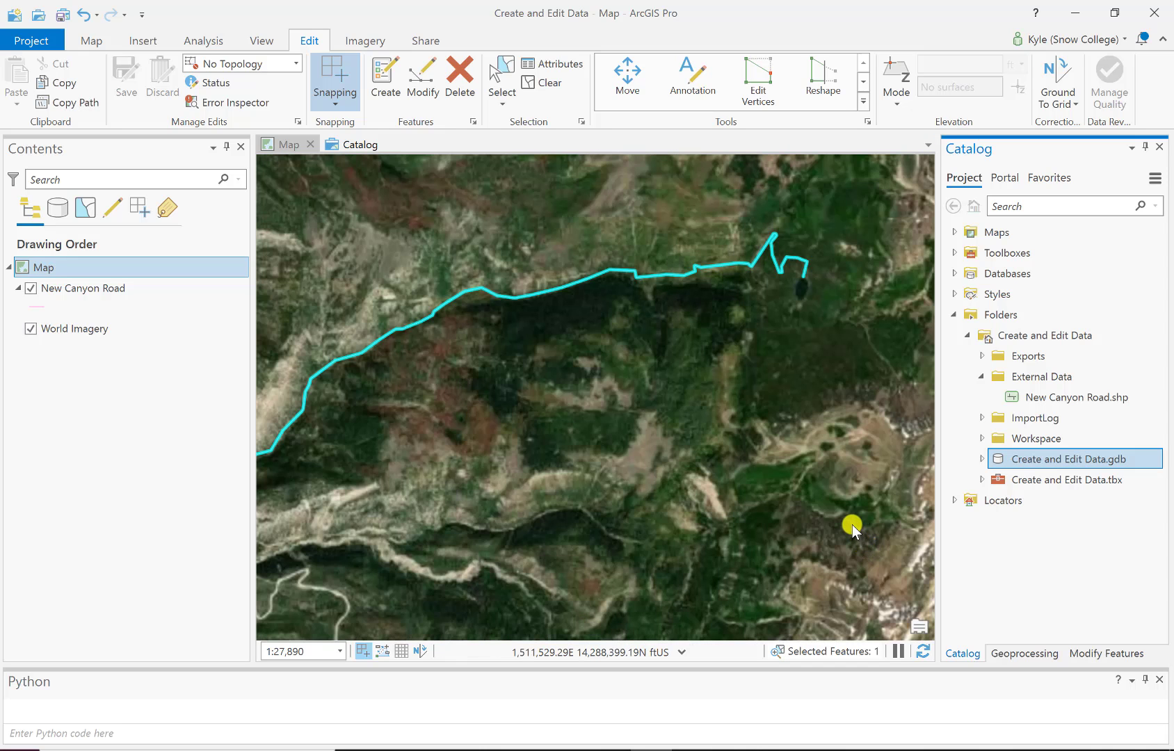
- Add the Reservoirs feature class from Create and Edit Data.gdb to the map as a layer
left_click(983, 460)
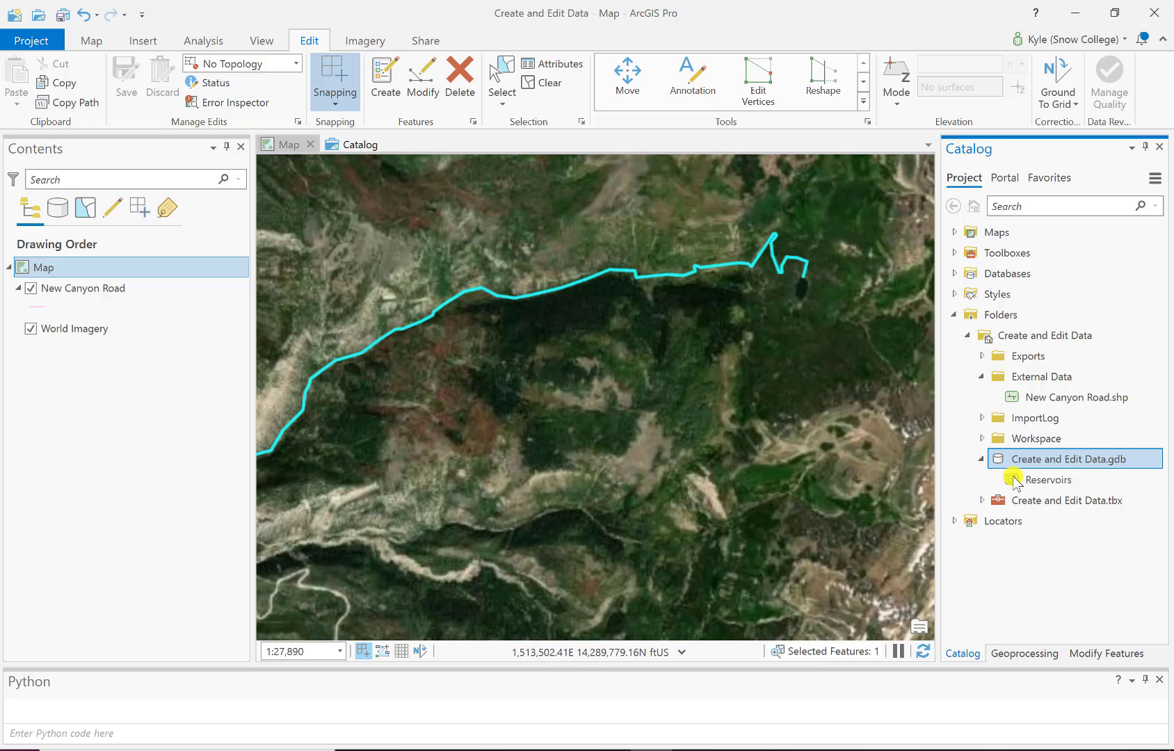
mouse_move(1044, 480)
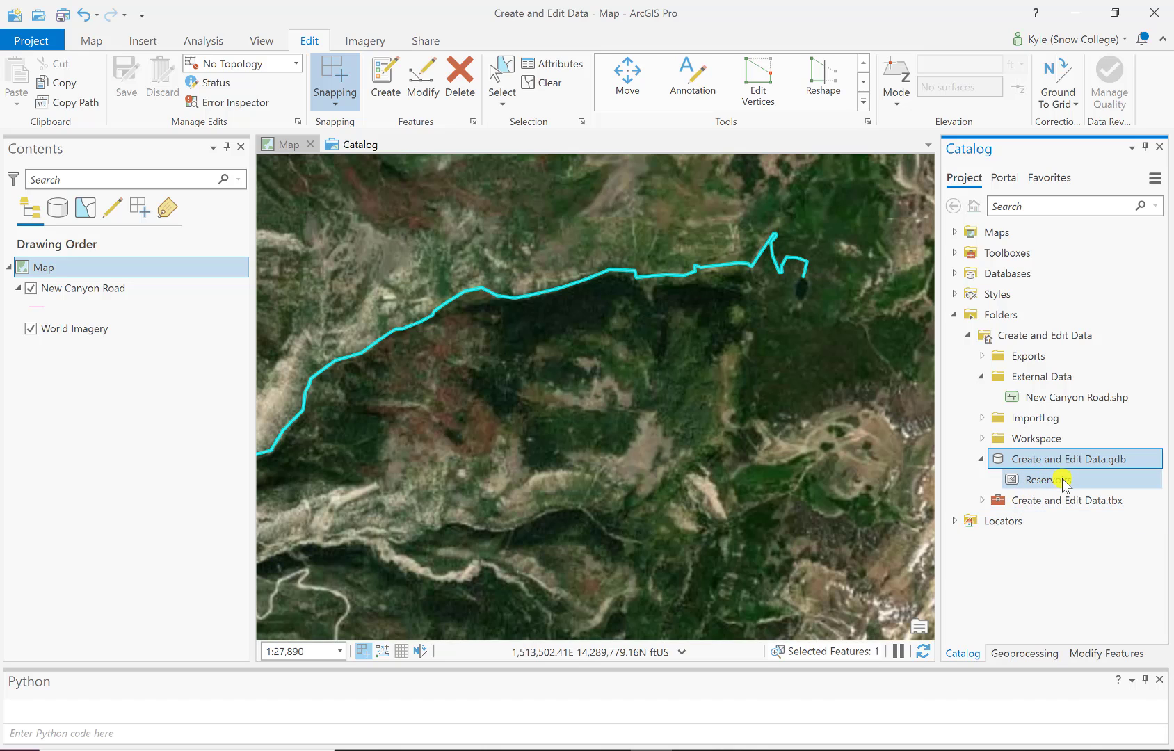
left_click_drag(1064, 482, 844, 467)
left_click_drag(732, 457, 729, 453)
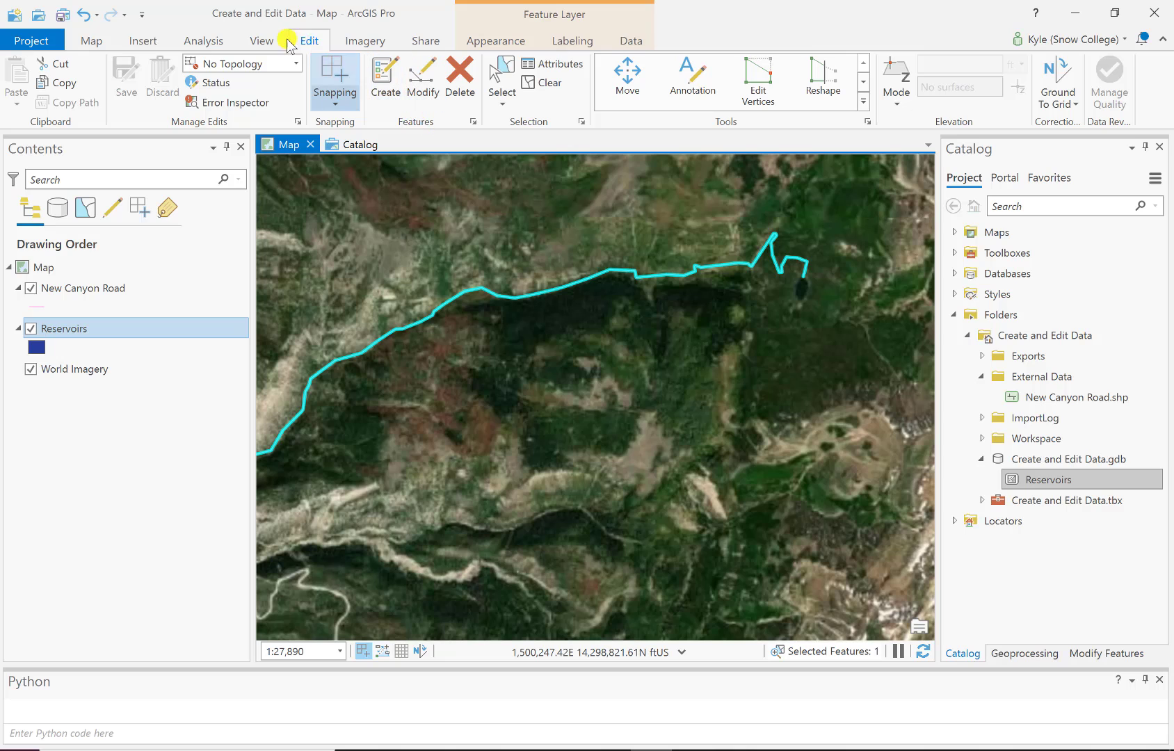
- Activate the Polygon construction tool of the Reservoirs feature template and narrow the Create Features and Catalog panes to enlarge the map
left_click(386, 80)
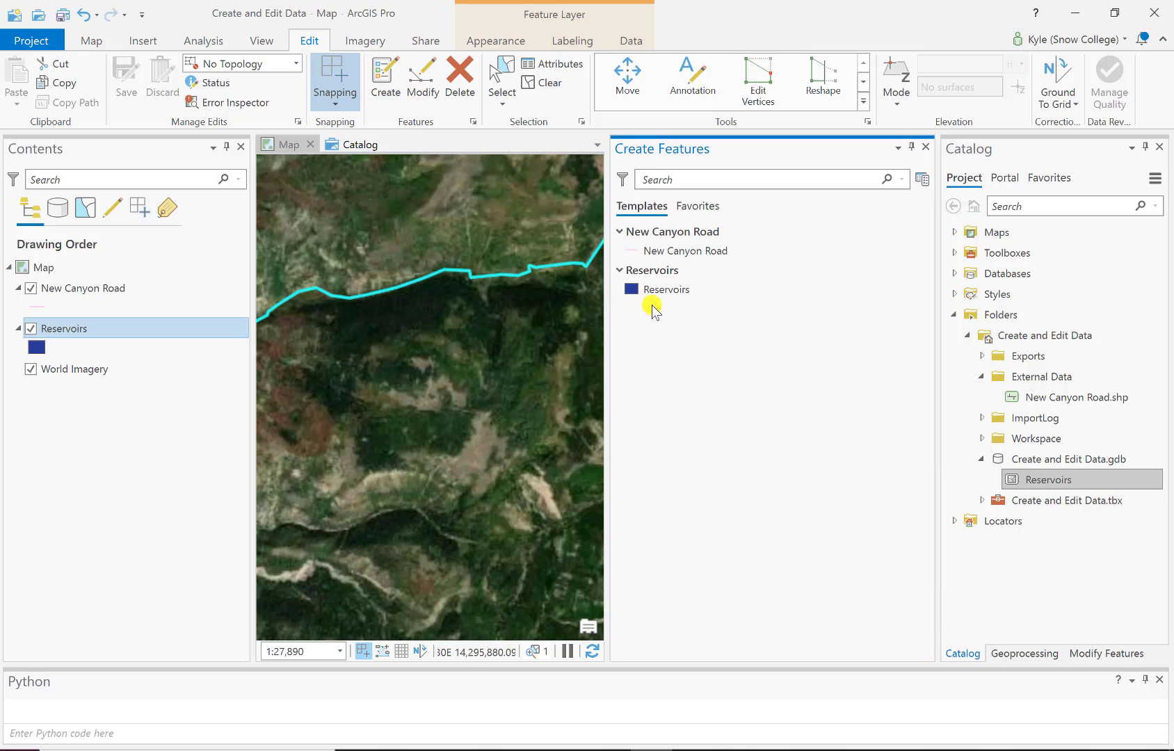
left_click(658, 292)
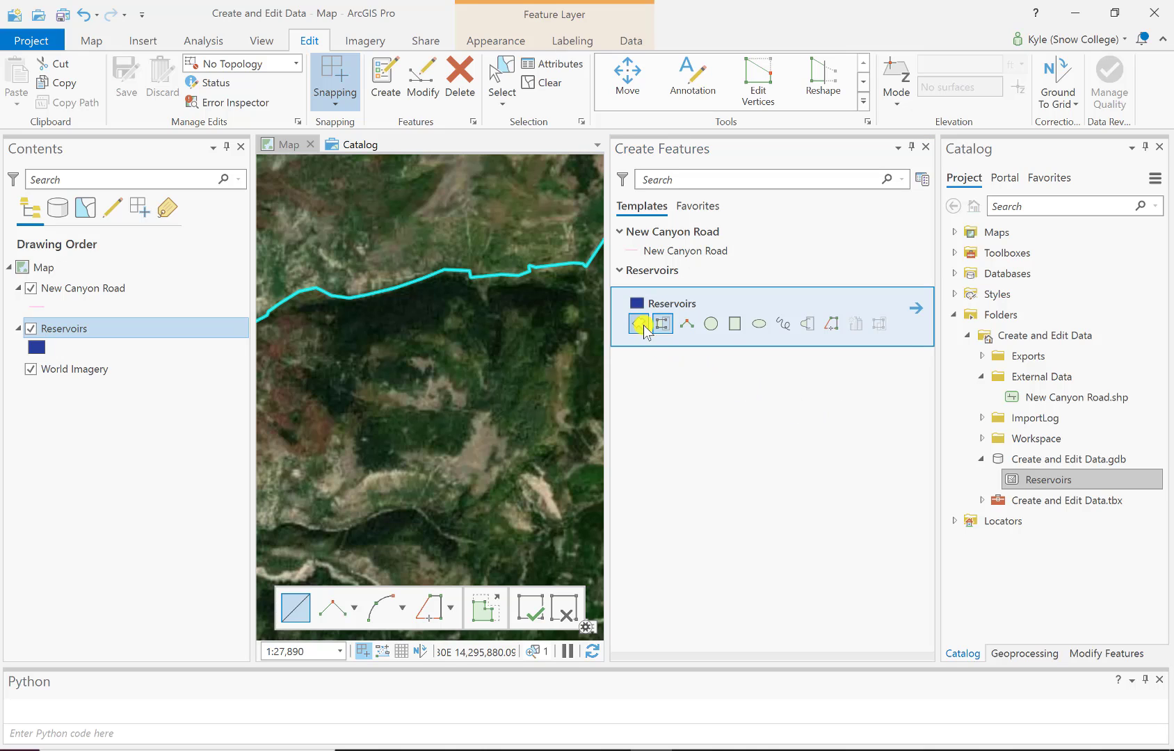
left_click(639, 324)
left_click_drag(607, 374, 799, 380)
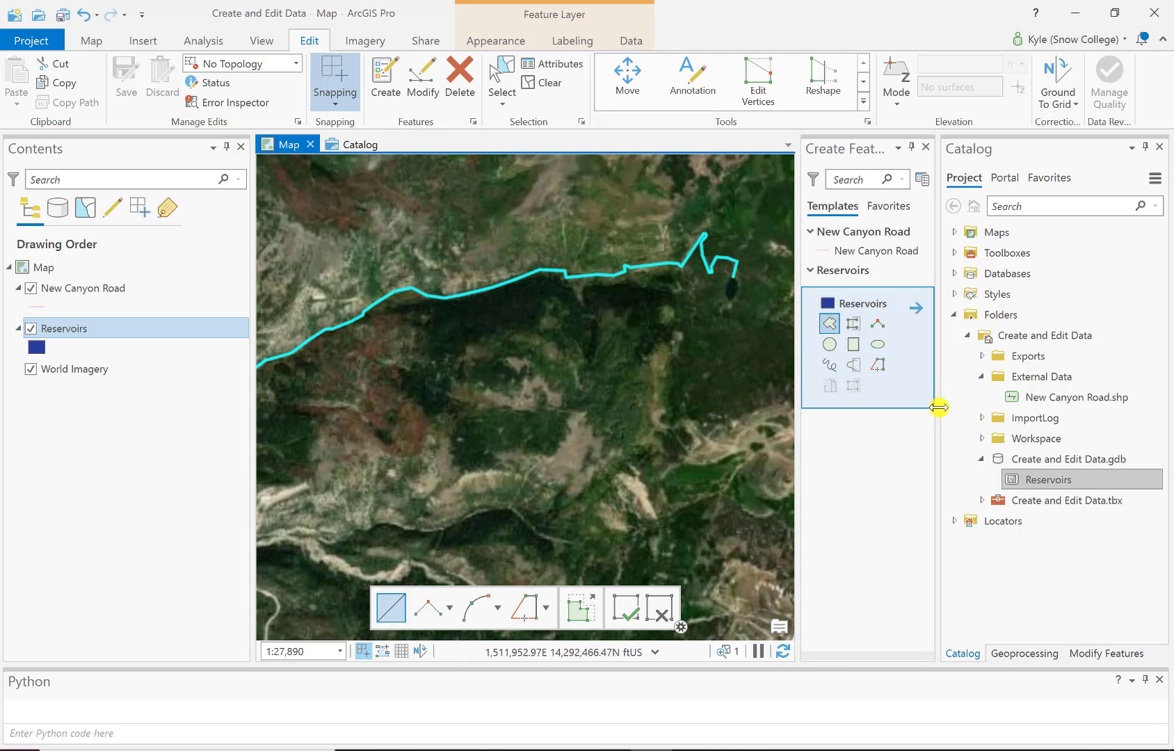
left_click_drag(1000, 407, 1002, 406)
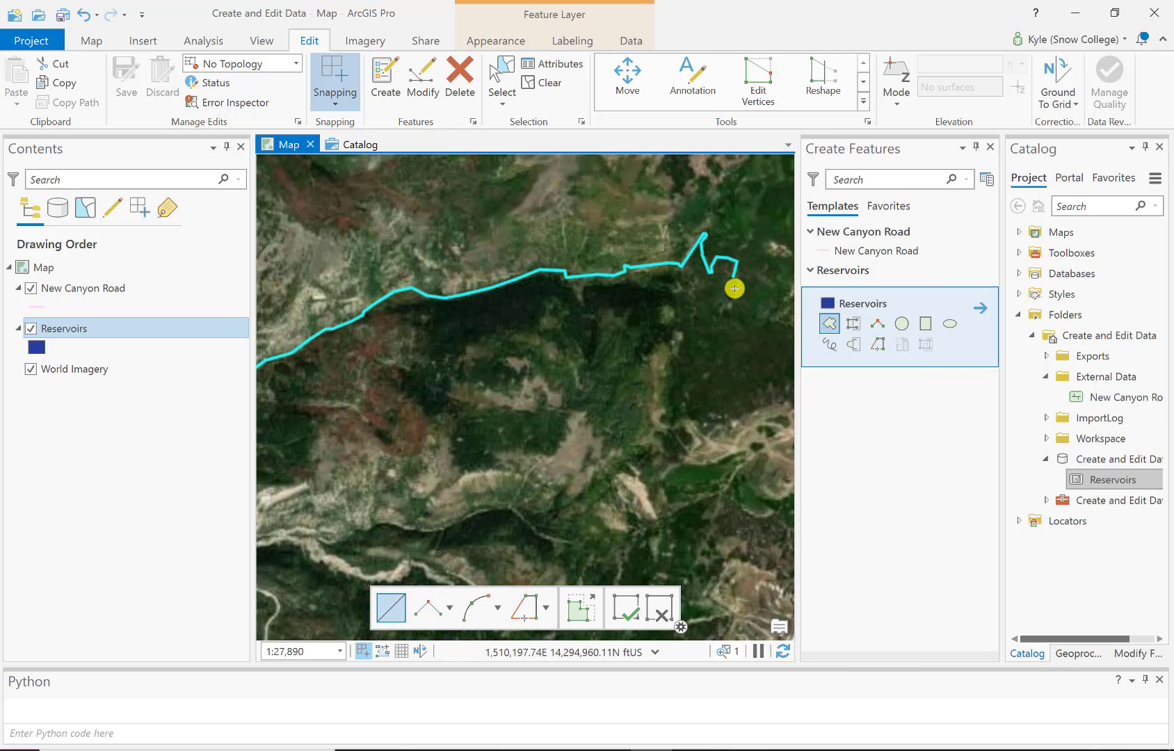
- Trace the full shoreline of the reservoir at the end of the new canyon road and finish it as a Reservoirs polygon
scroll(735, 288, "up", 2)
scroll(735, 289, "up", 4)
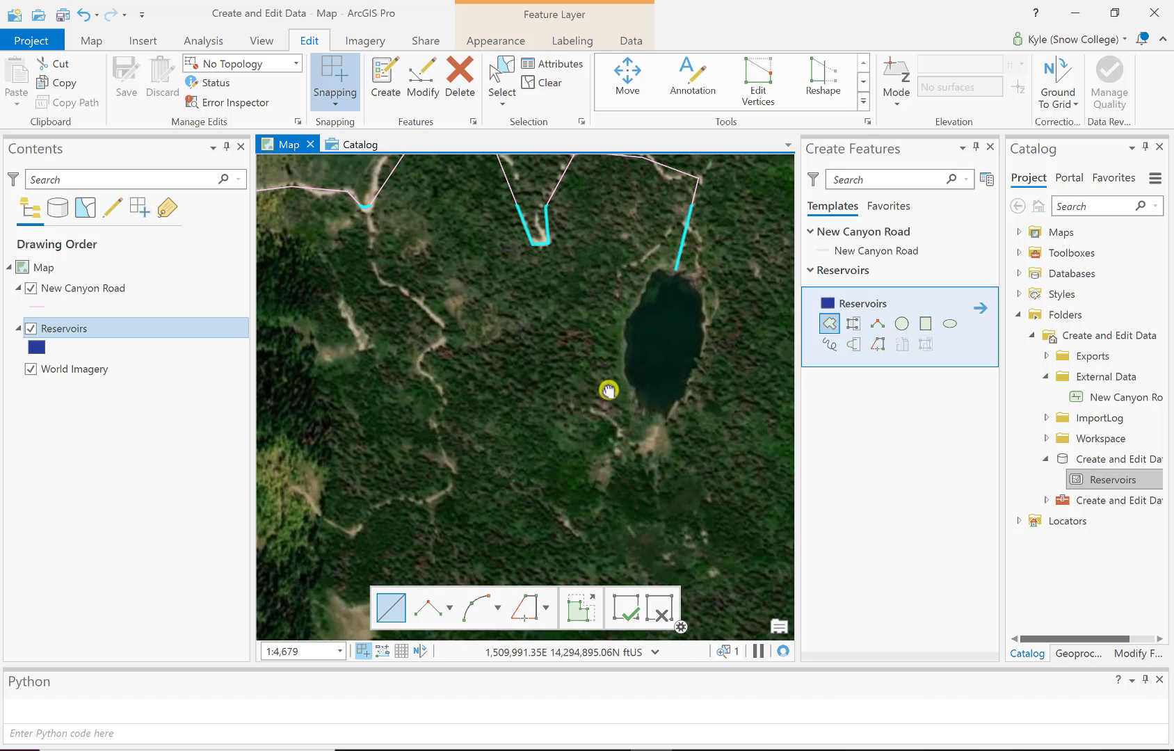
scroll(654, 333, "up", 3)
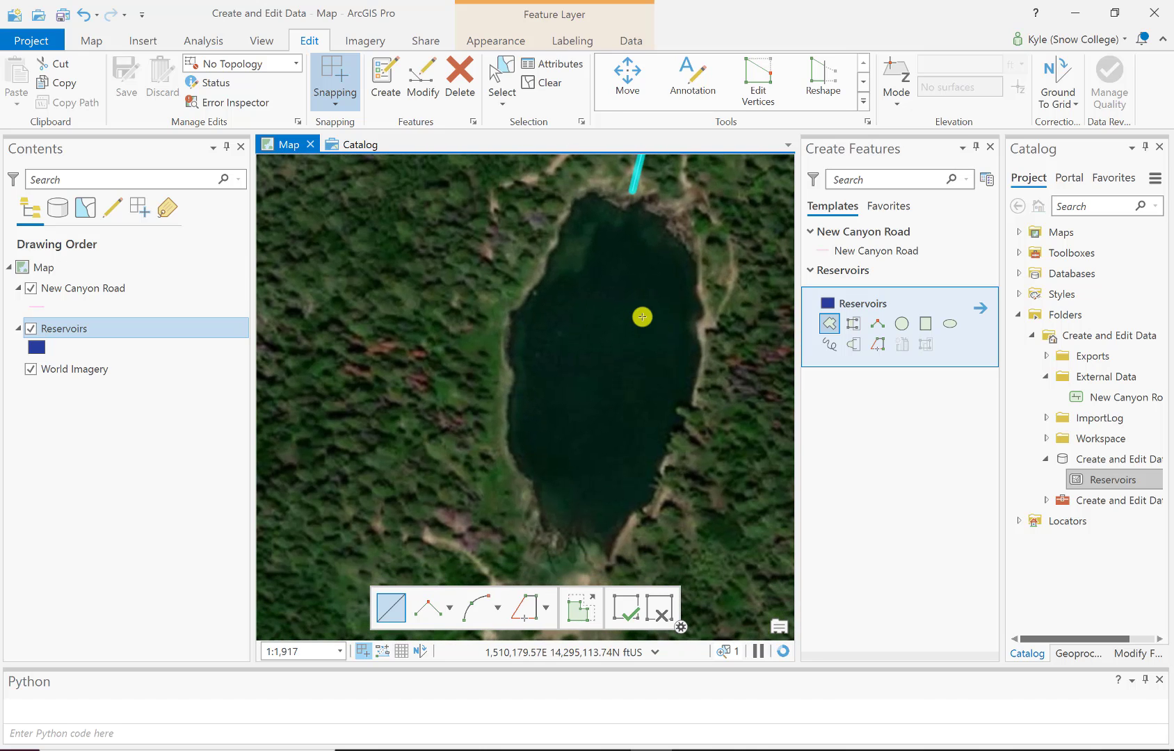
left_click(631, 198)
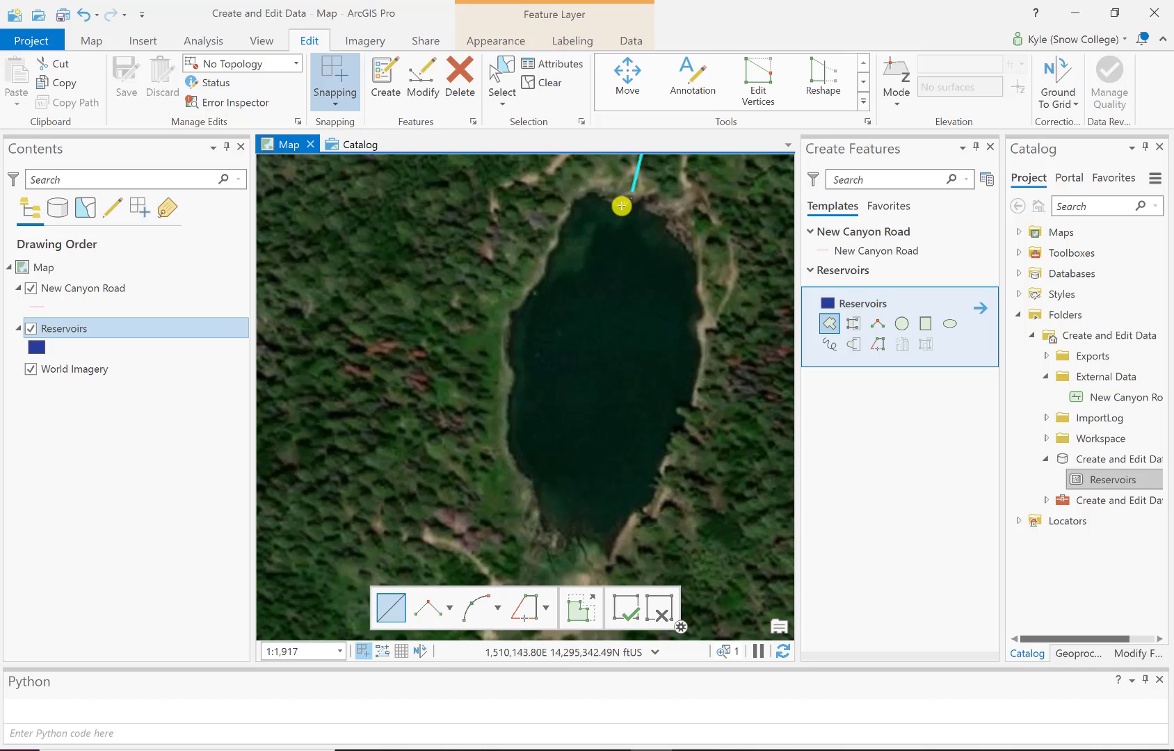
left_click(623, 206)
left_click(595, 191)
left_click(572, 208)
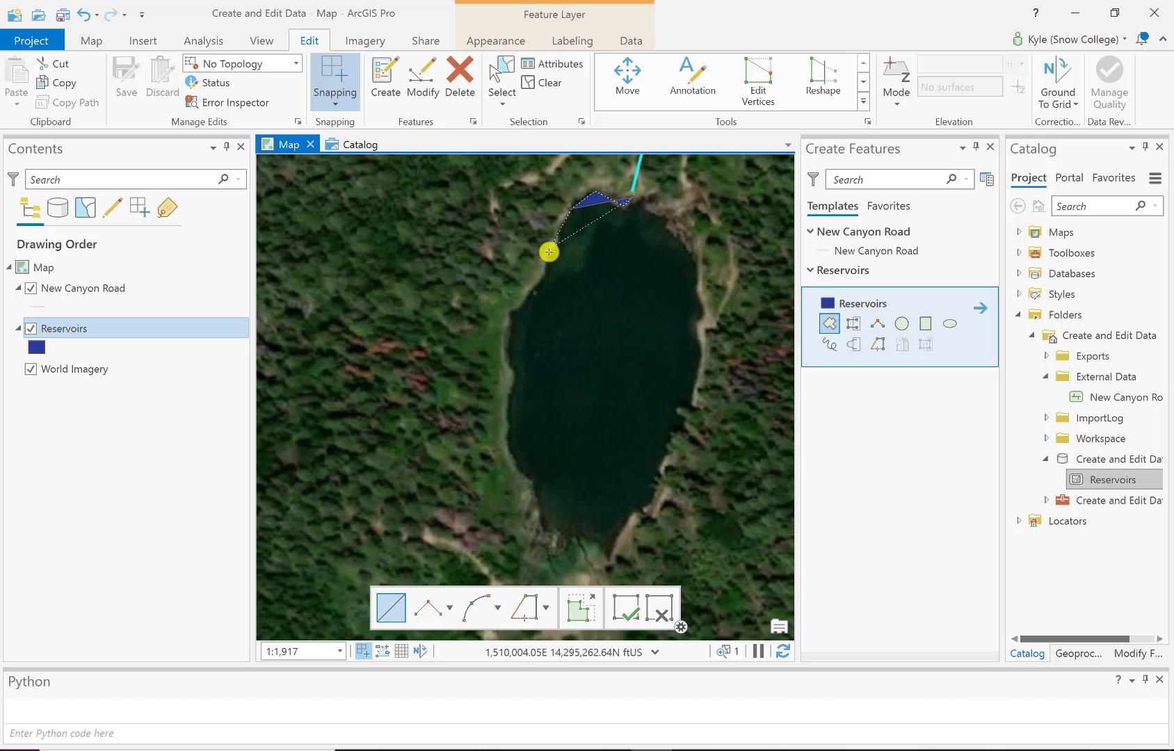
left_click(550, 248)
left_click(533, 295)
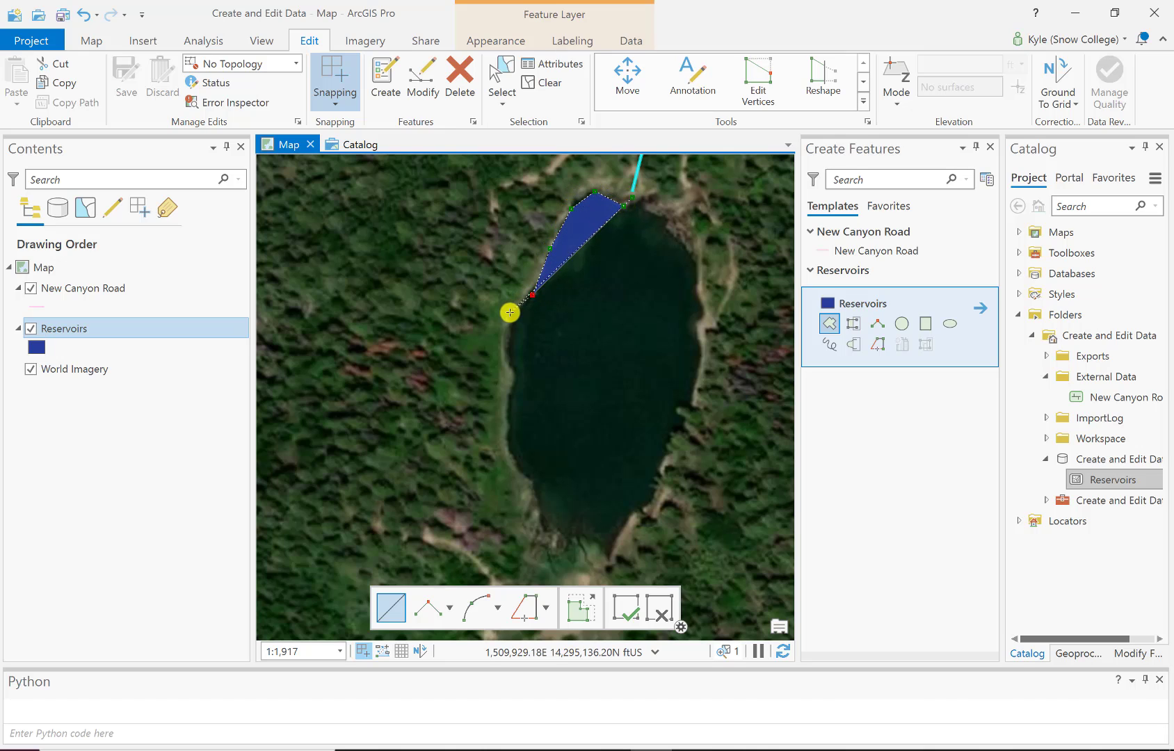
left_click(509, 312)
left_click(507, 363)
left_click(513, 380)
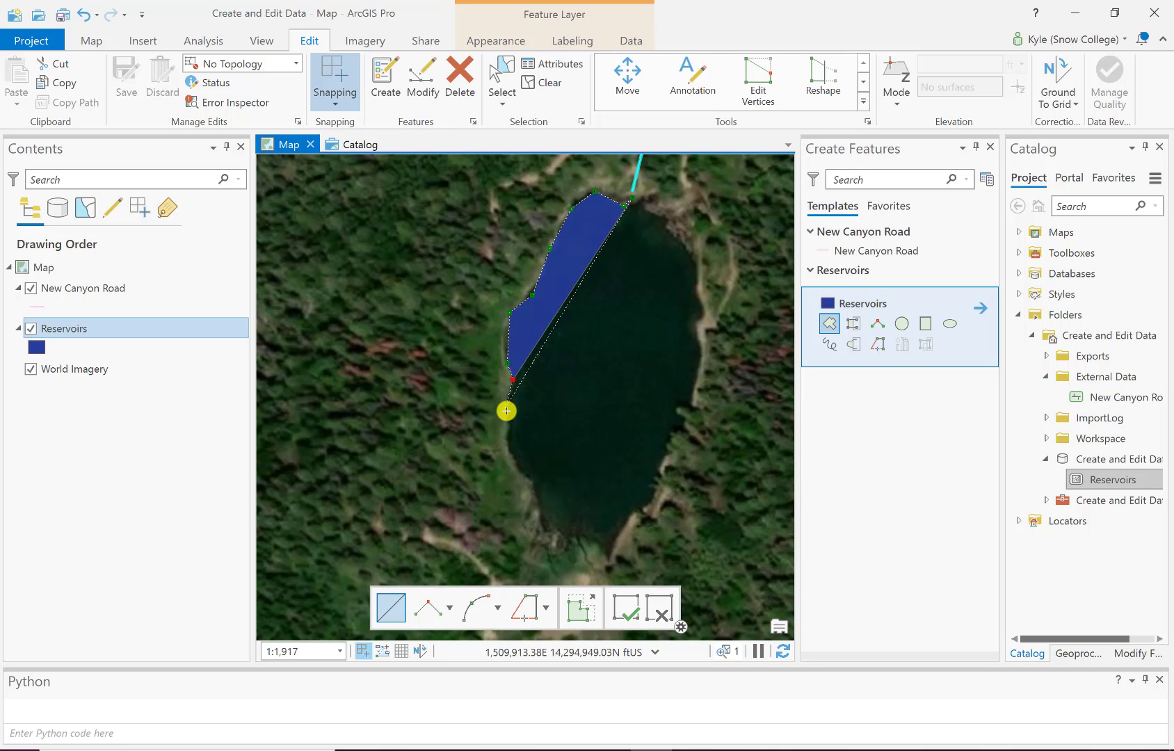
left_click(505, 409)
left_click(505, 450)
left_click(533, 483)
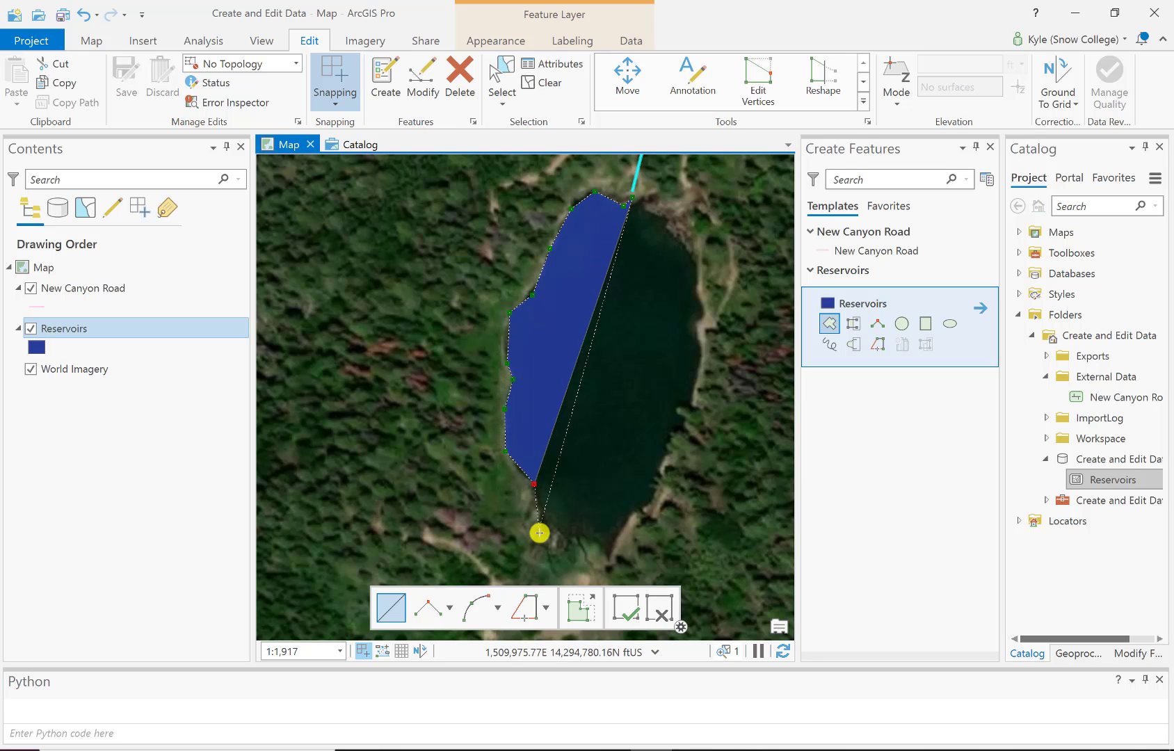
left_click(543, 533)
left_click(569, 532)
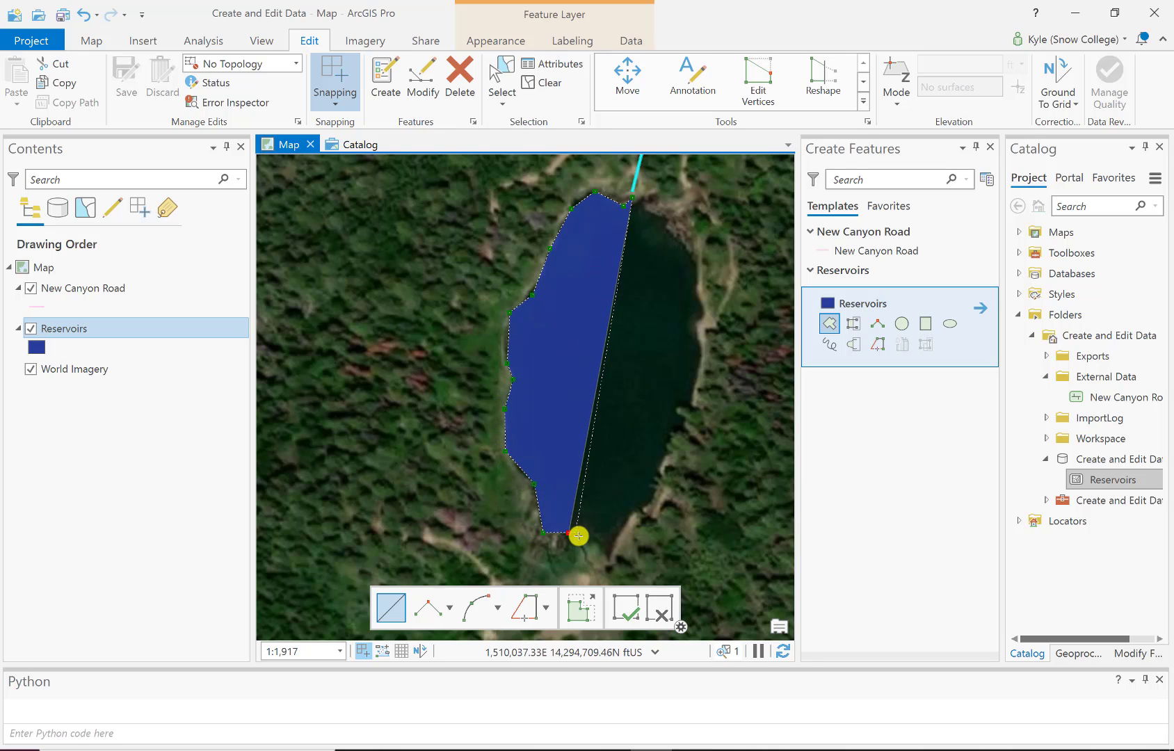
left_click(608, 558)
left_click(638, 514)
left_click(652, 503)
left_click(663, 467)
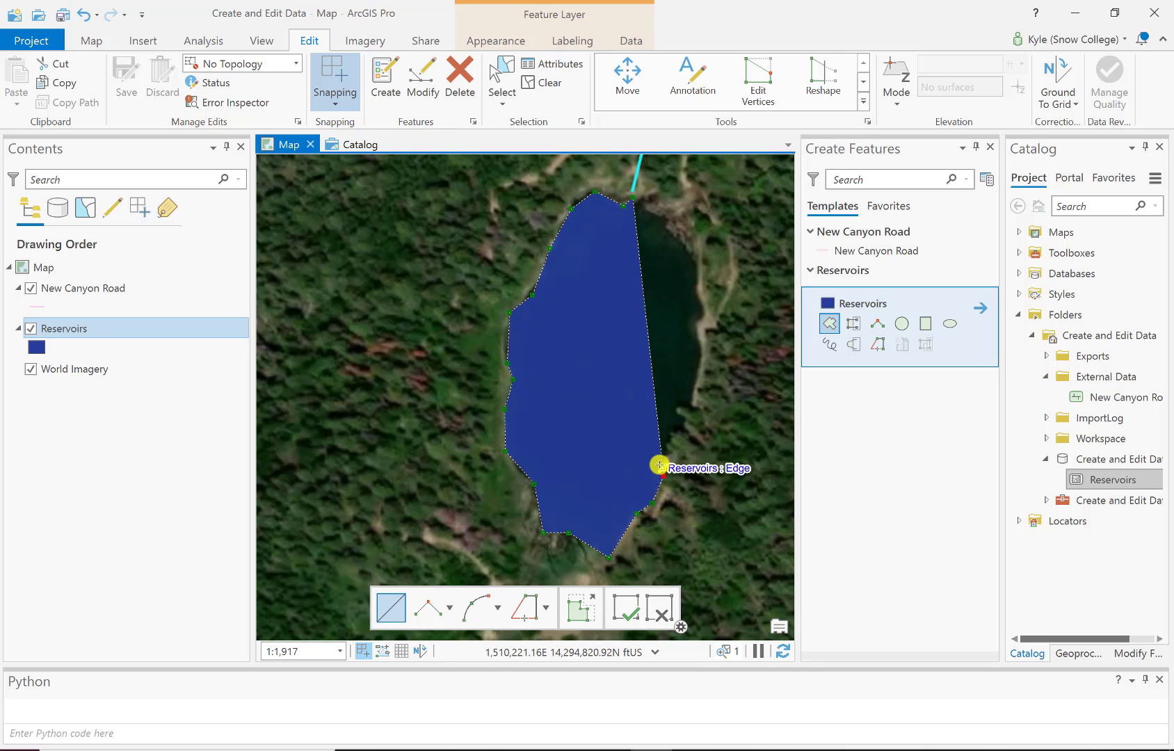
left_click(682, 440)
left_click(696, 395)
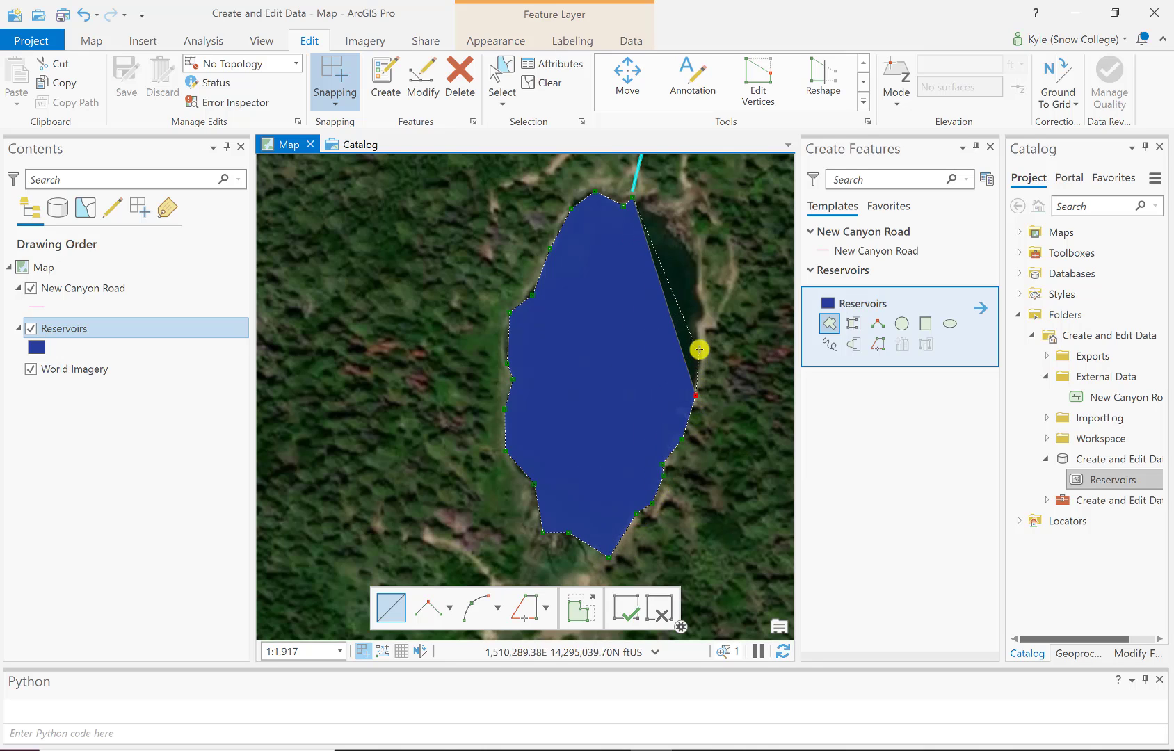
left_click(703, 346)
left_click(695, 326)
left_click(705, 311)
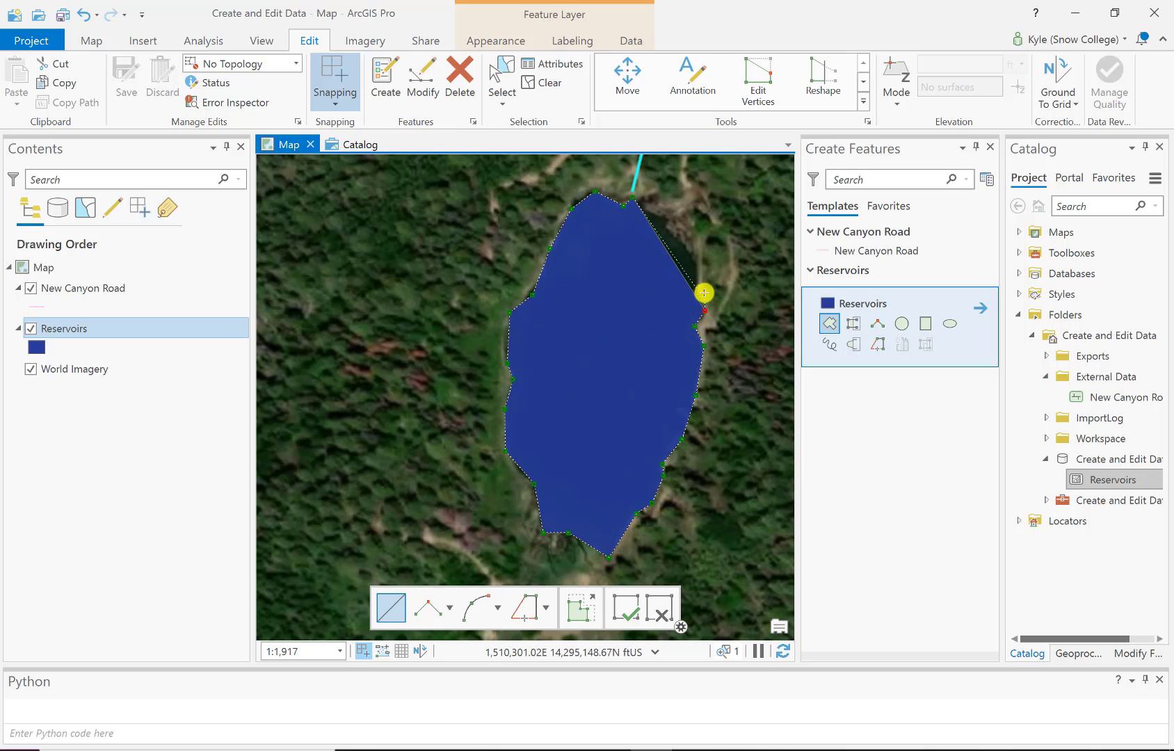
left_click(704, 285)
left_click(699, 251)
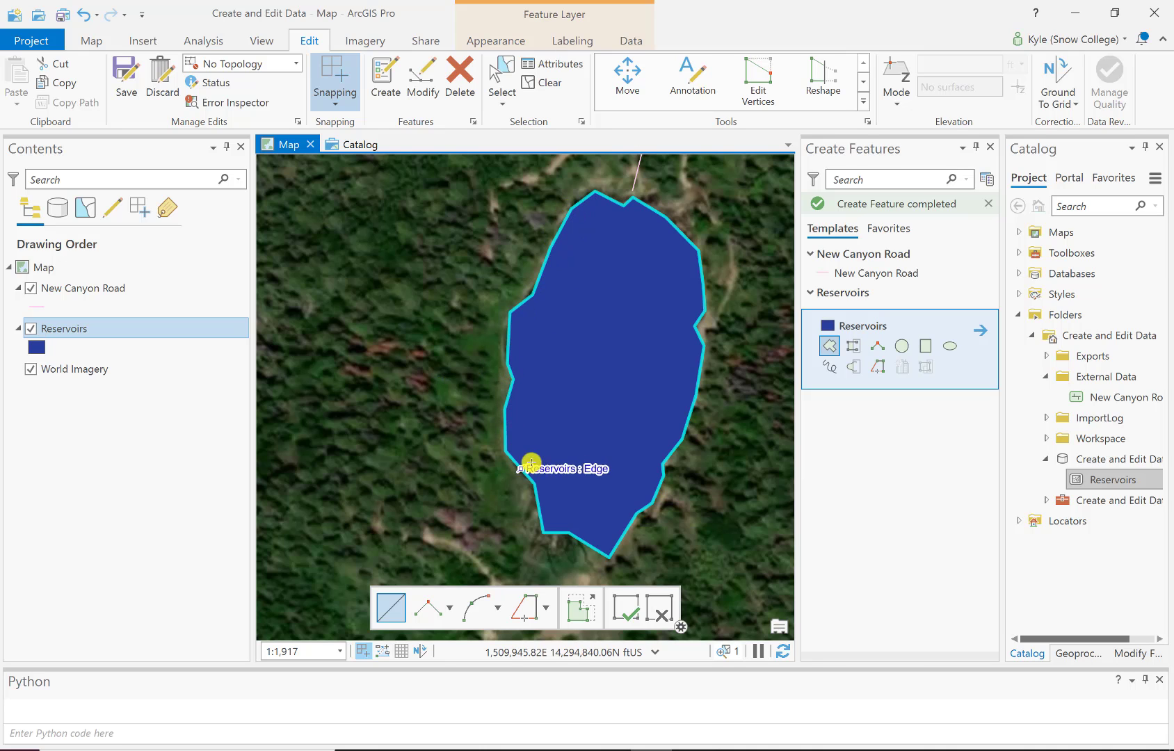
- Follow the ridge on the imagery southeast and south of the new reservoir polygon, looking for another reservoir
left_click_drag(720, 534, 652, 501)
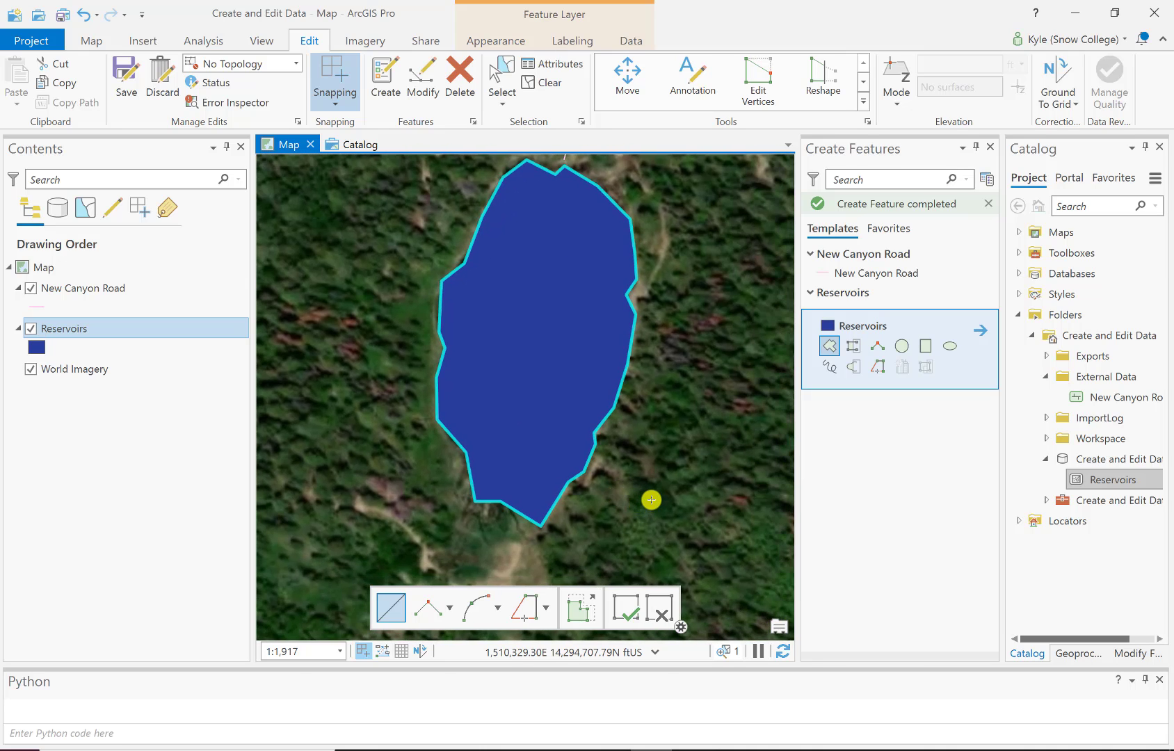
scroll(652, 500, "up", 3)
scroll(651, 499, "down", 5)
scroll(668, 514, "up", 2)
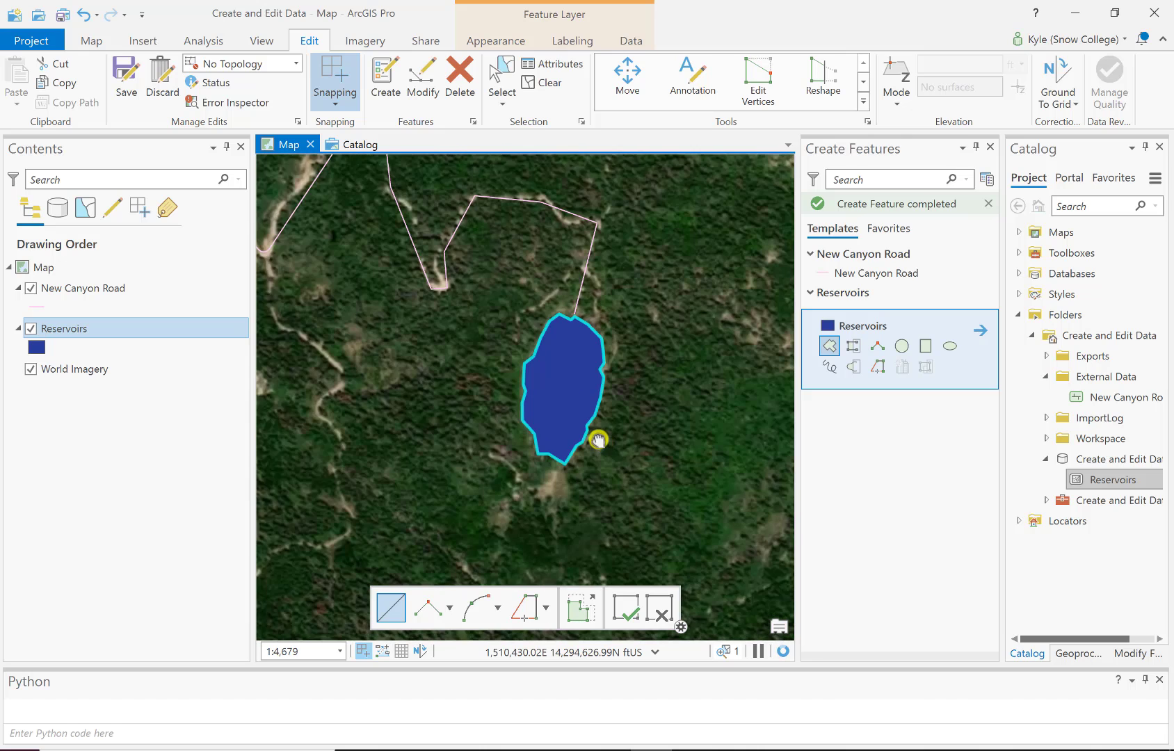
scroll(619, 473, "down", 5)
scroll(543, 396, "down", 5)
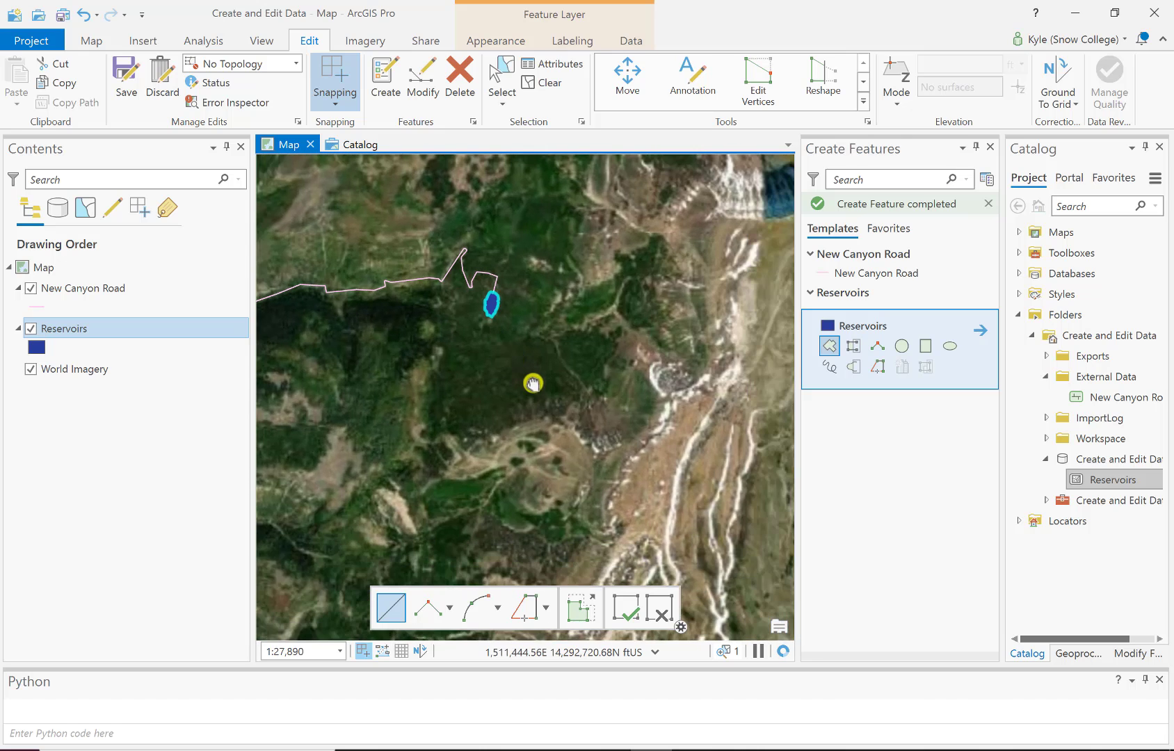
left_click_drag(664, 491, 545, 372)
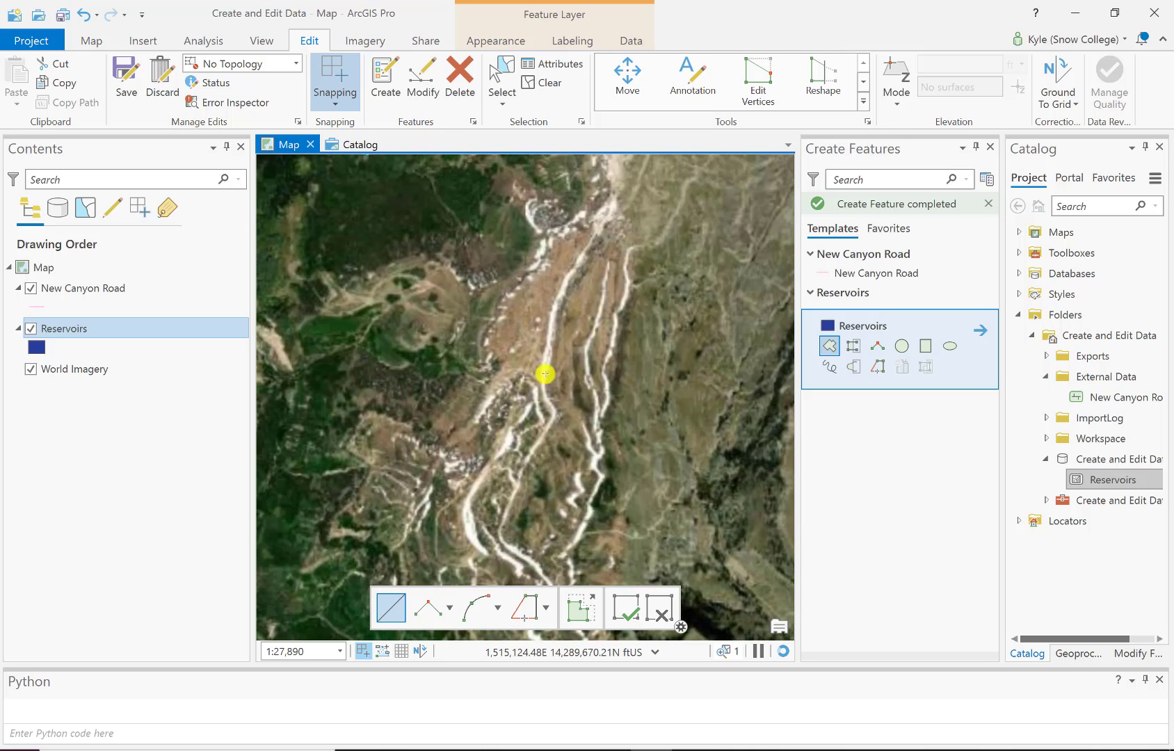
left_click_drag(532, 482, 529, 331)
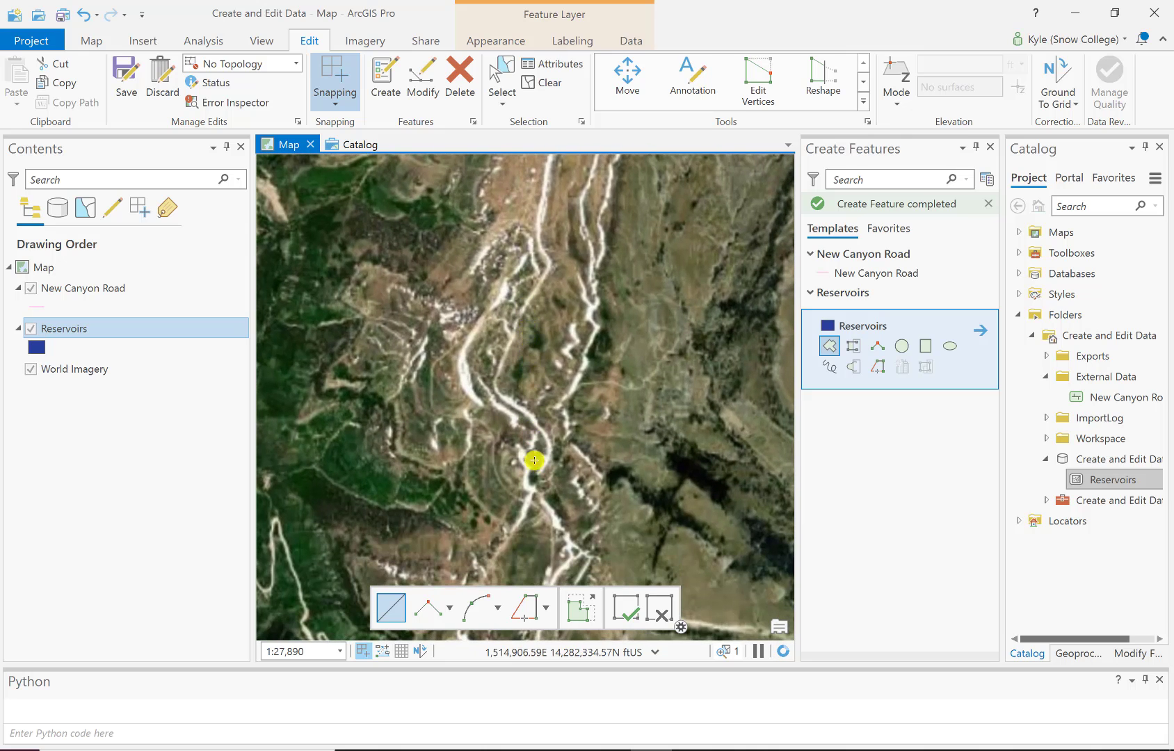
scroll(541, 381, "up", 4)
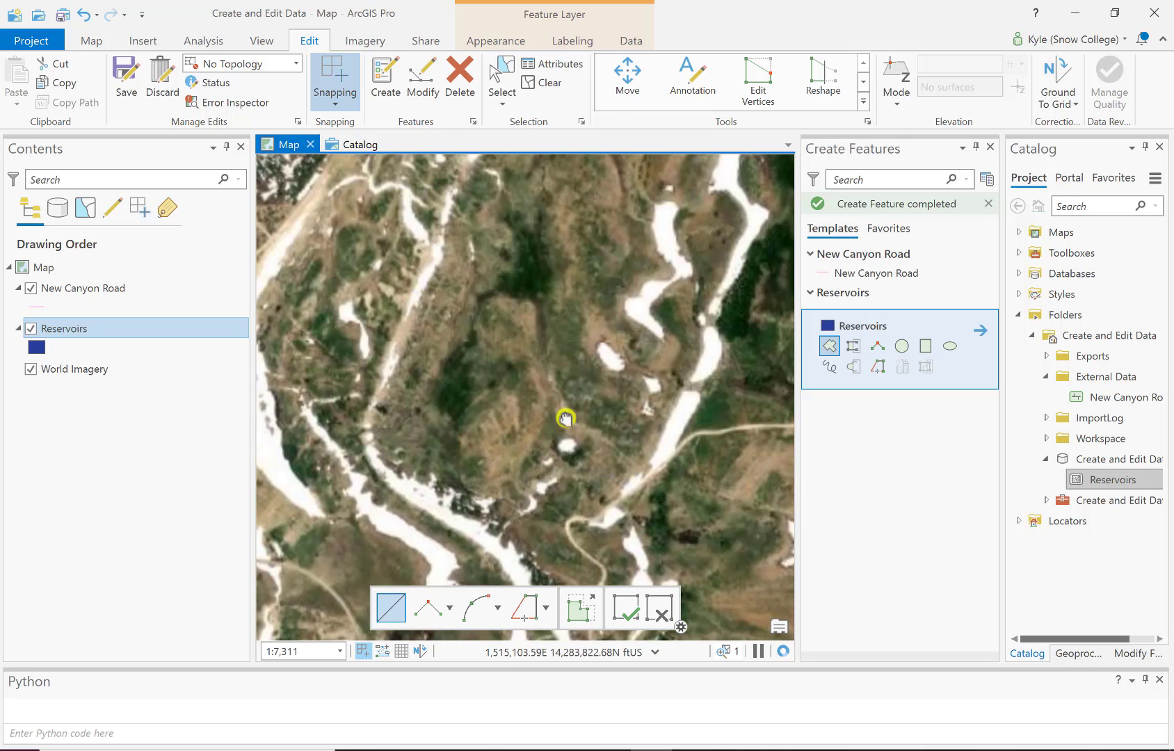
left_click_drag(561, 419, 561, 246)
scroll(542, 463, "down", 2)
left_click_drag(542, 464, 548, 324)
scroll(551, 451, "down", 4)
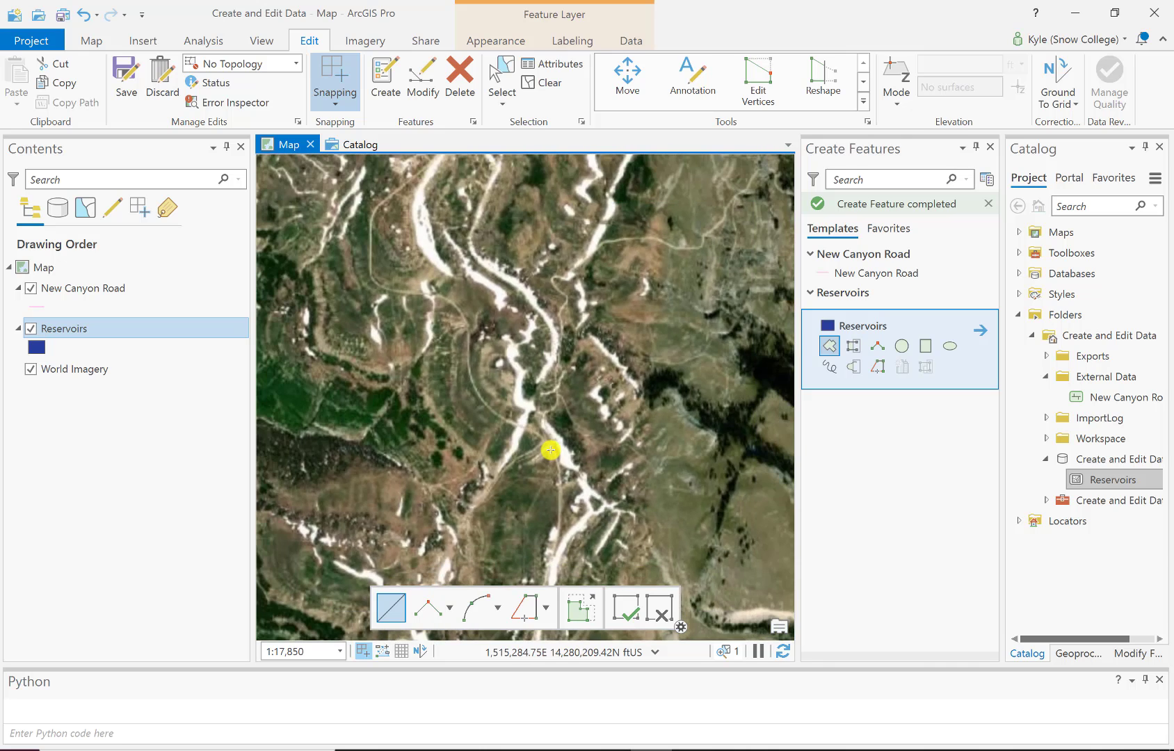
scroll(555, 390, "down", 4)
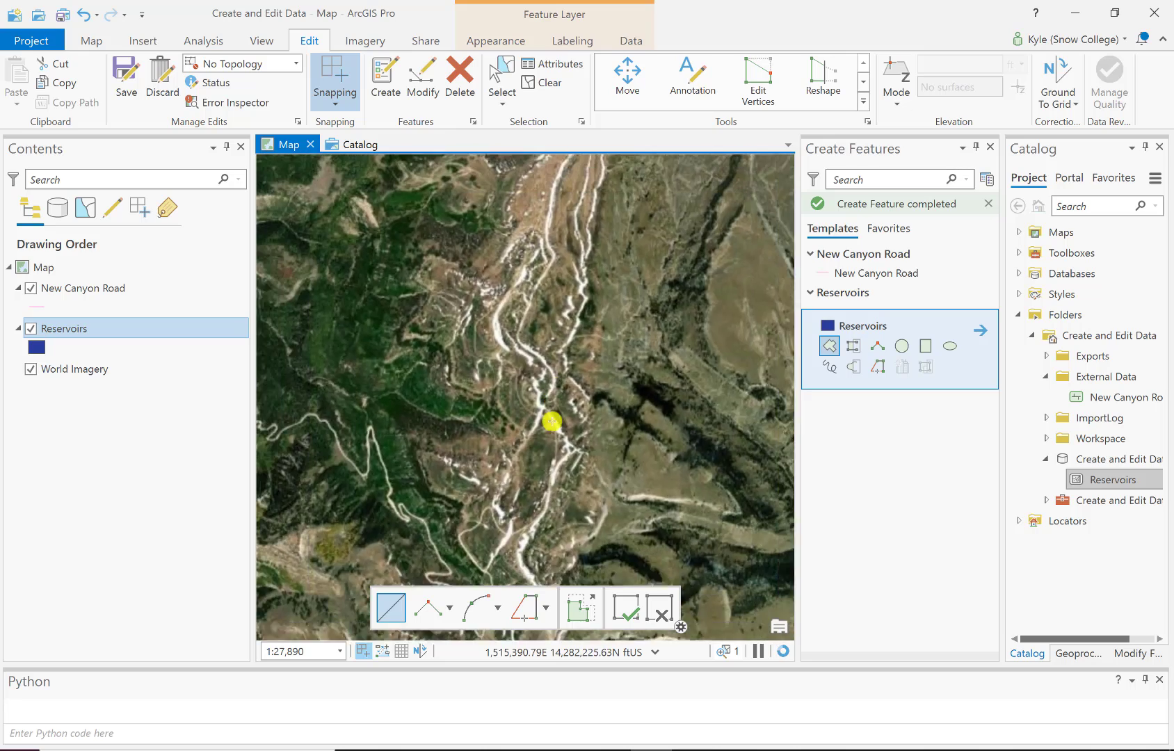
left_click_drag(554, 493, 553, 349)
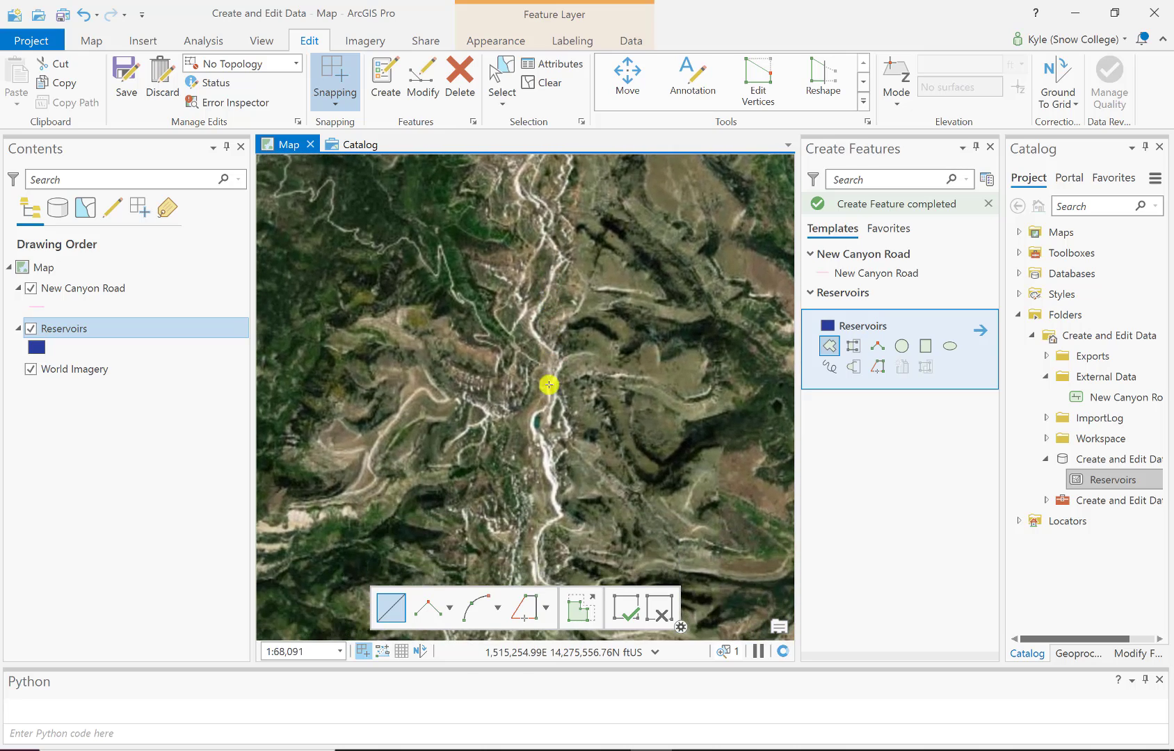
- Trace the shoreline of the small green reservoir beside the snow-lined ridge and finish it as a second Reservoirs polygon
scroll(546, 442, "up", 8)
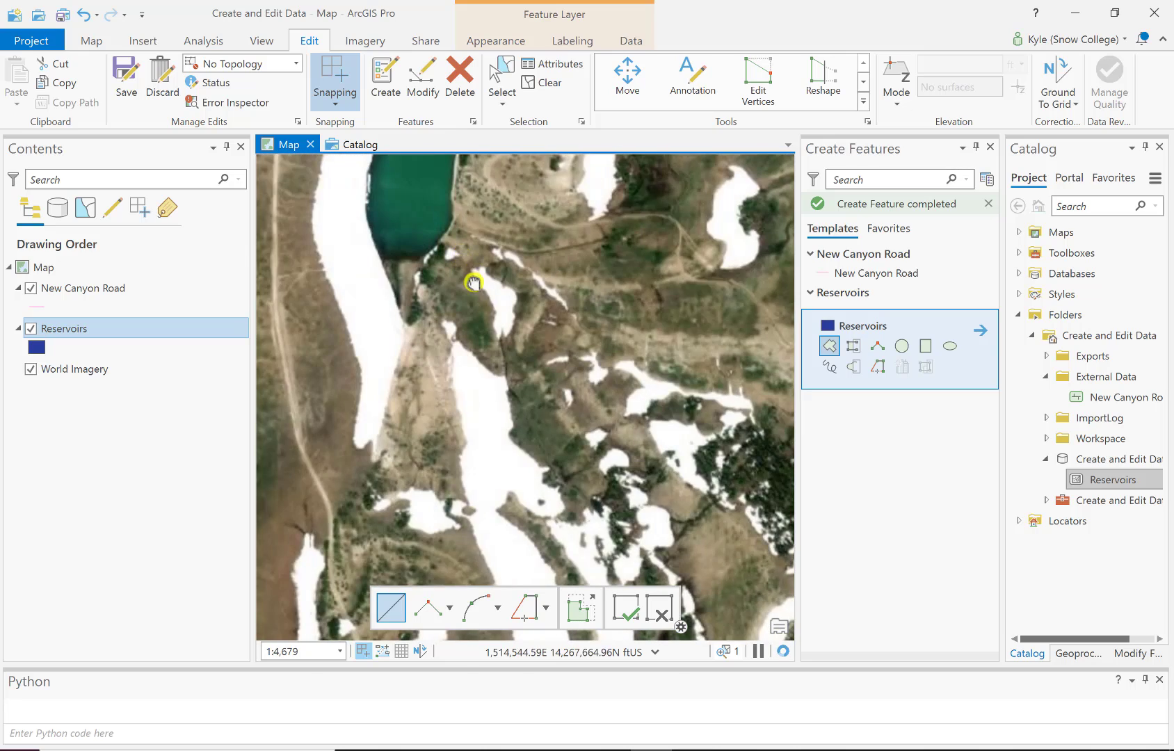
scroll(473, 267, "up", 6)
scroll(535, 236, "up", 2)
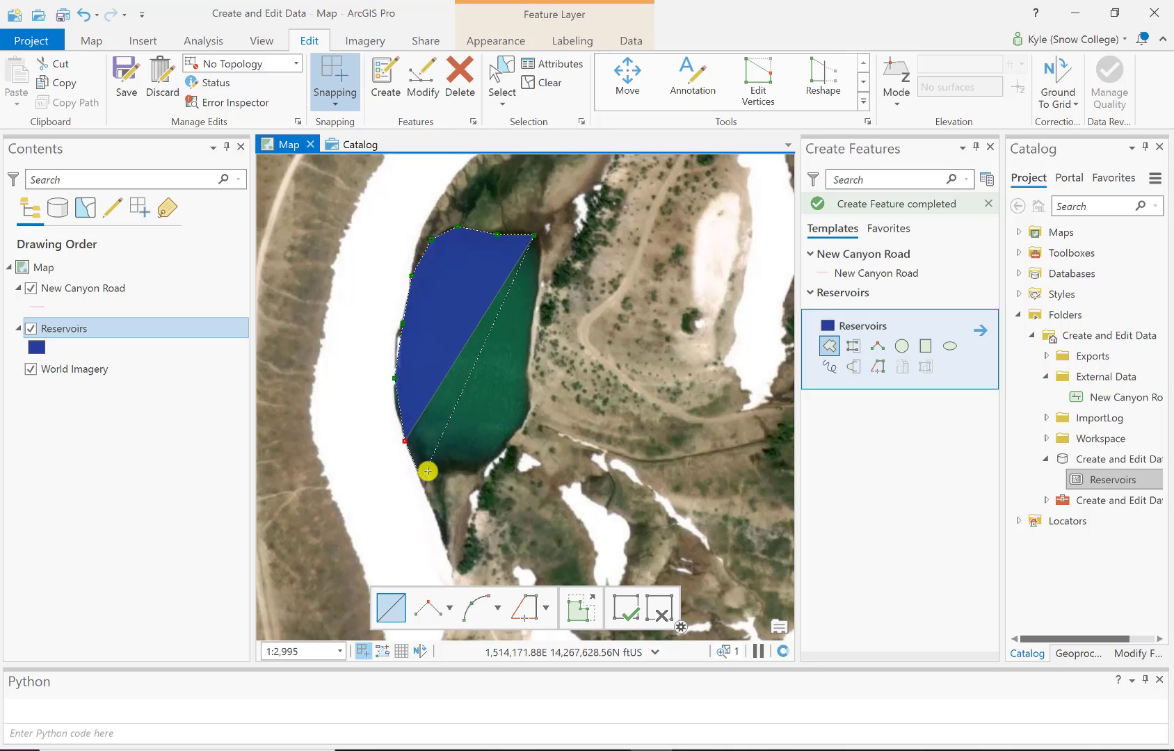
left_click(525, 428)
left_click(526, 402)
left_click(527, 358)
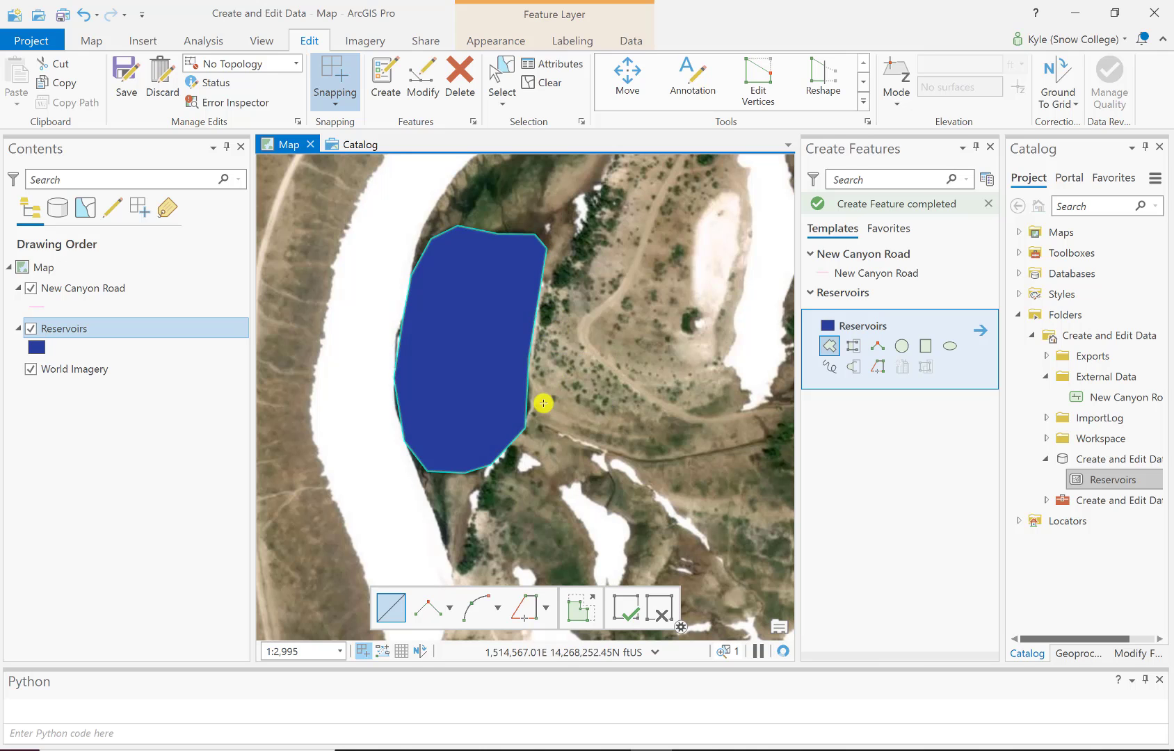
- Follow the snow-lined ridge south from the small reservoir polygon to find the large green reservoir west of it
scroll(564, 354, "down", 5)
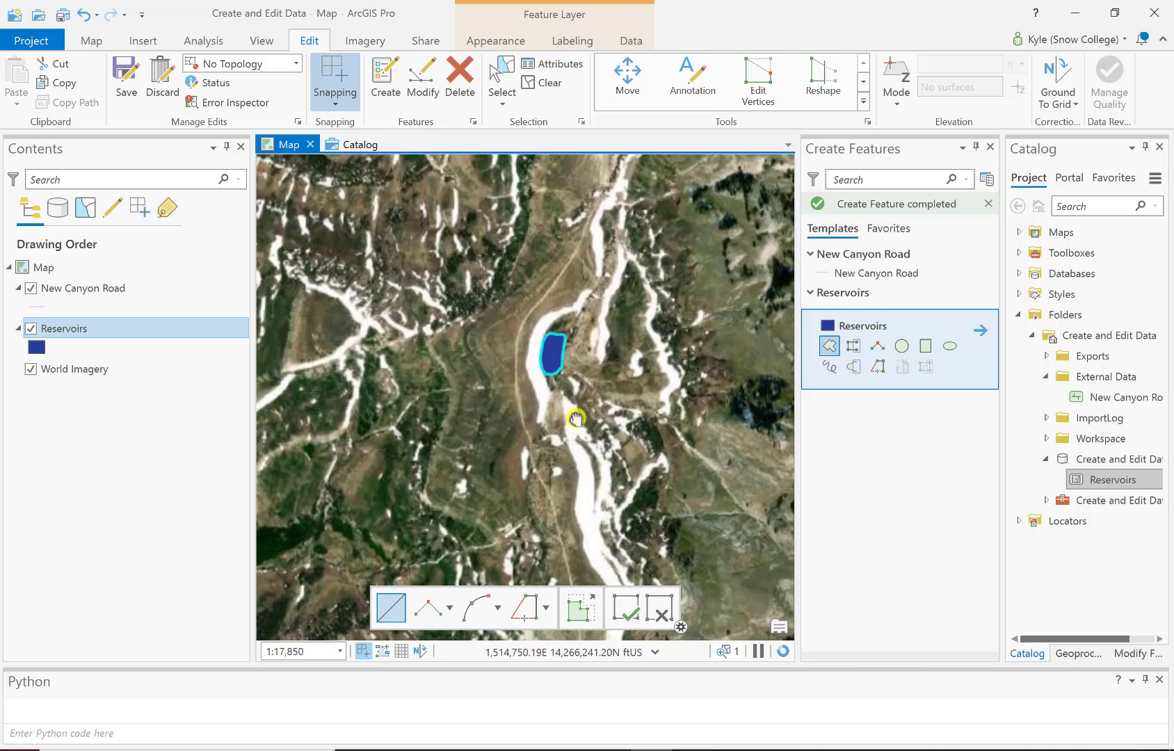
left_click_drag(577, 419, 572, 292)
scroll(569, 423, "down", 1)
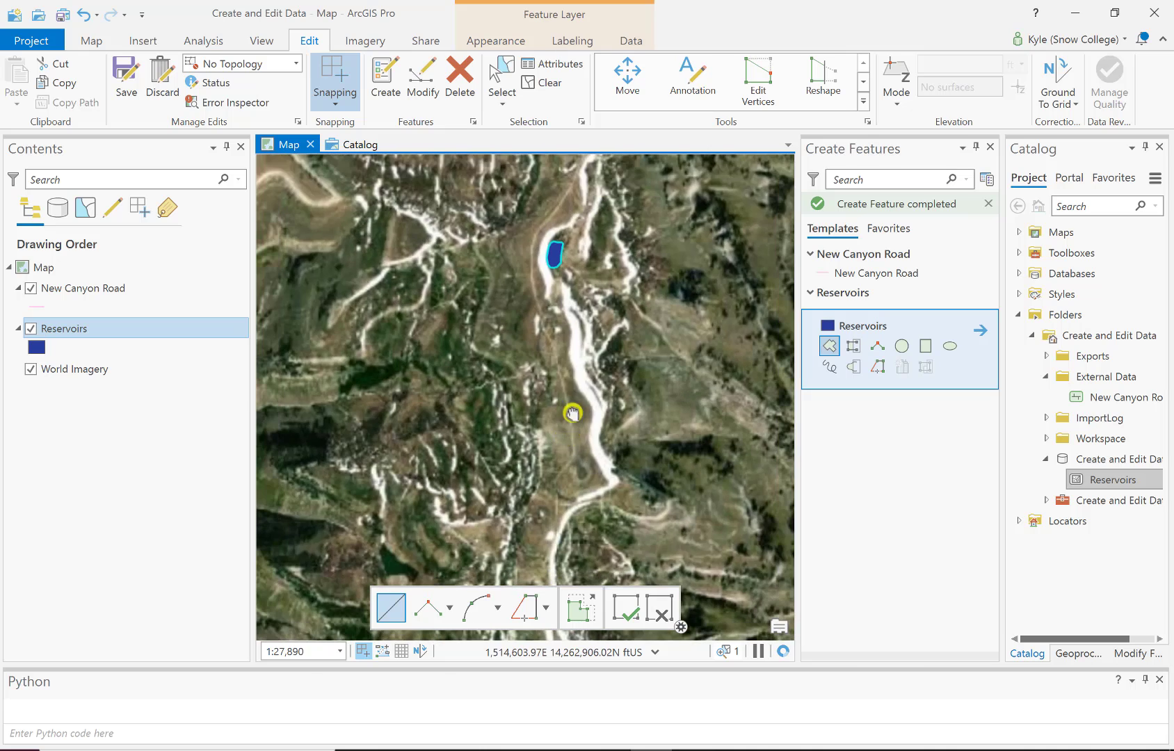
left_click_drag(566, 412, 570, 304)
scroll(565, 340, "down", 1)
left_click_drag(490, 378, 513, 270)
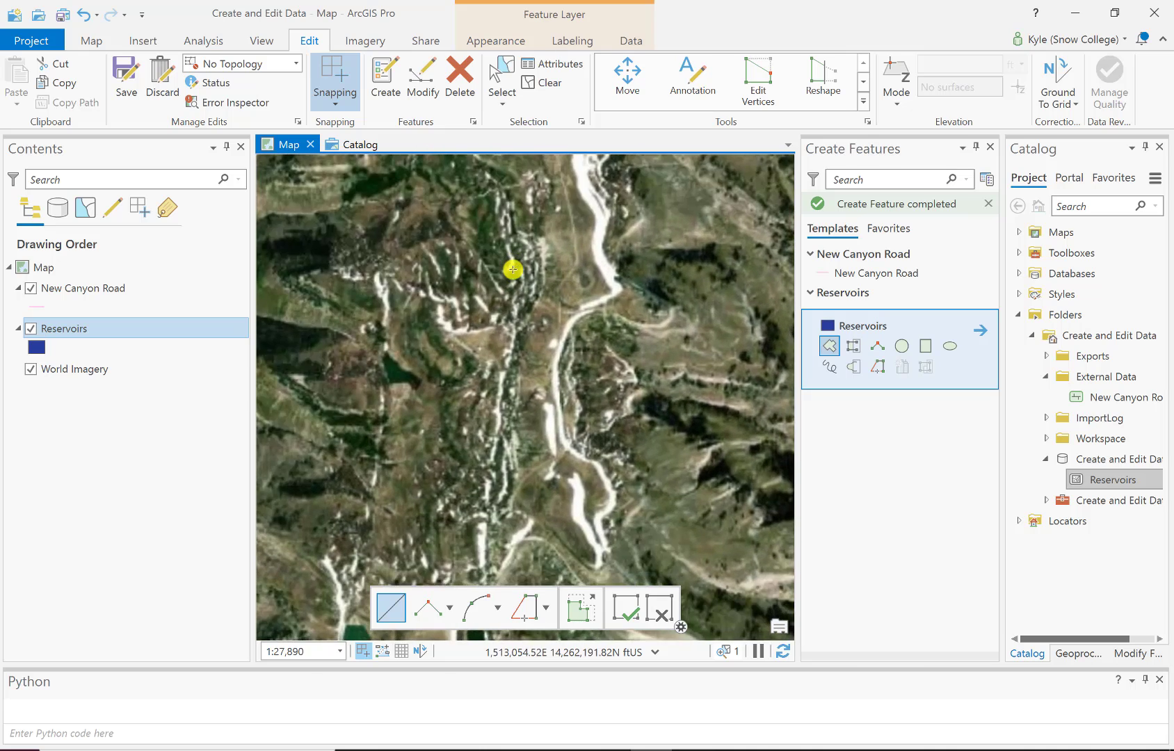
scroll(514, 272, "down", 3)
scroll(466, 381, "up", 5)
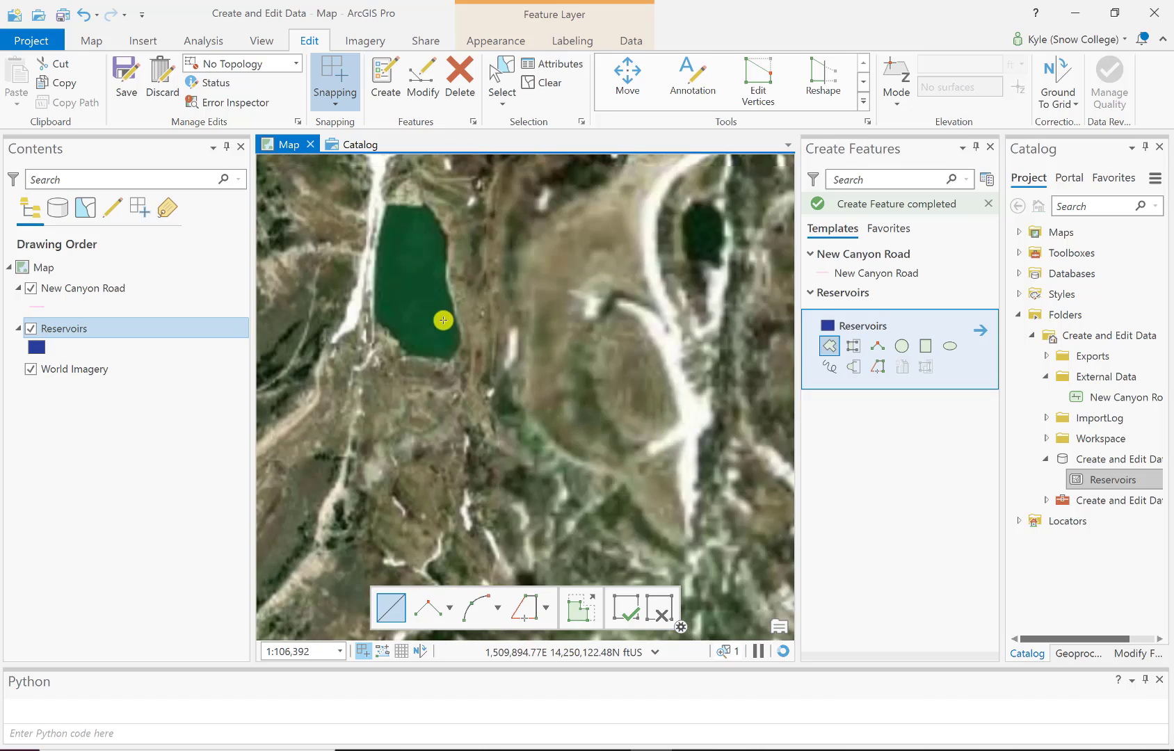
scroll(477, 307, "up", 2)
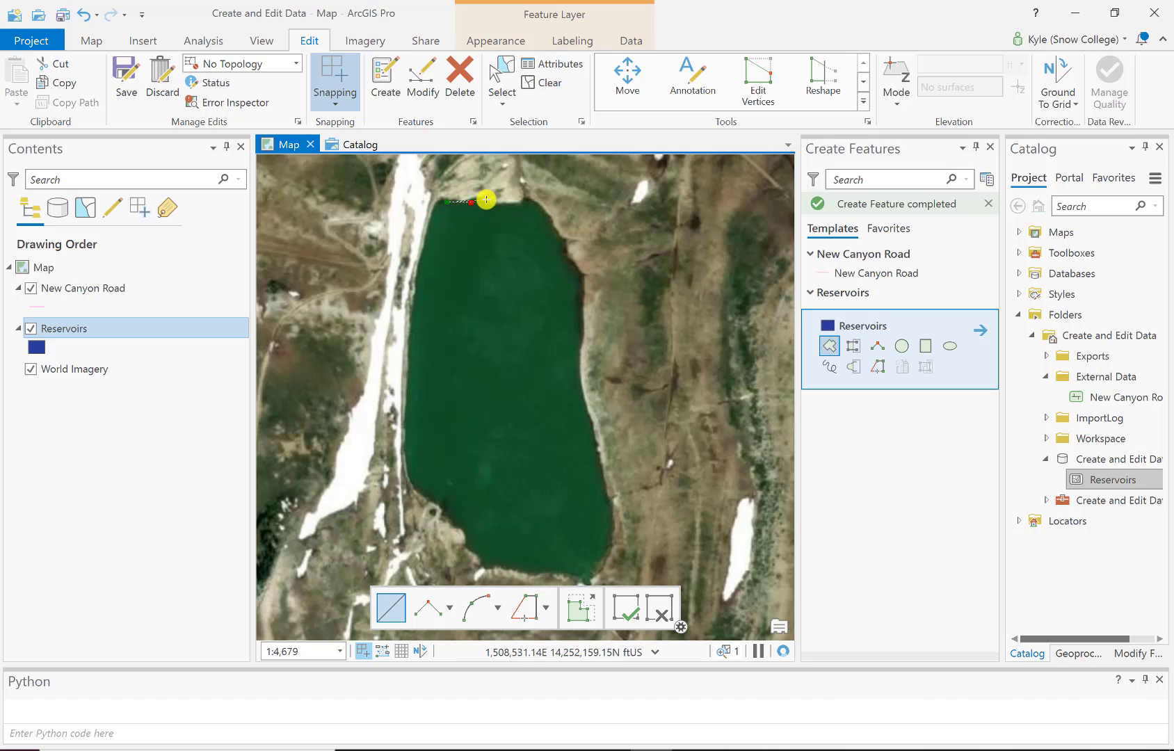
- Trace the full shoreline of the large green reservoir beside the snow-covered track and finish it as a third Reservoirs polygon
left_click(525, 199)
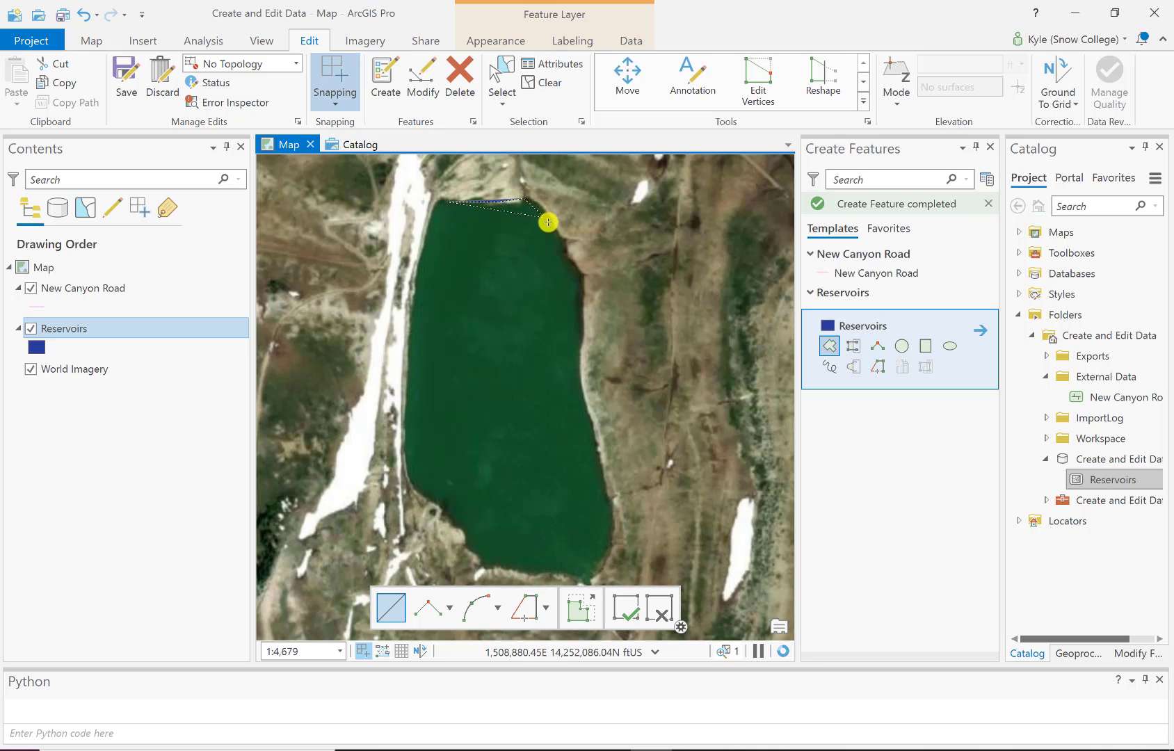
left_click(546, 218)
left_click(567, 257)
left_click(578, 275)
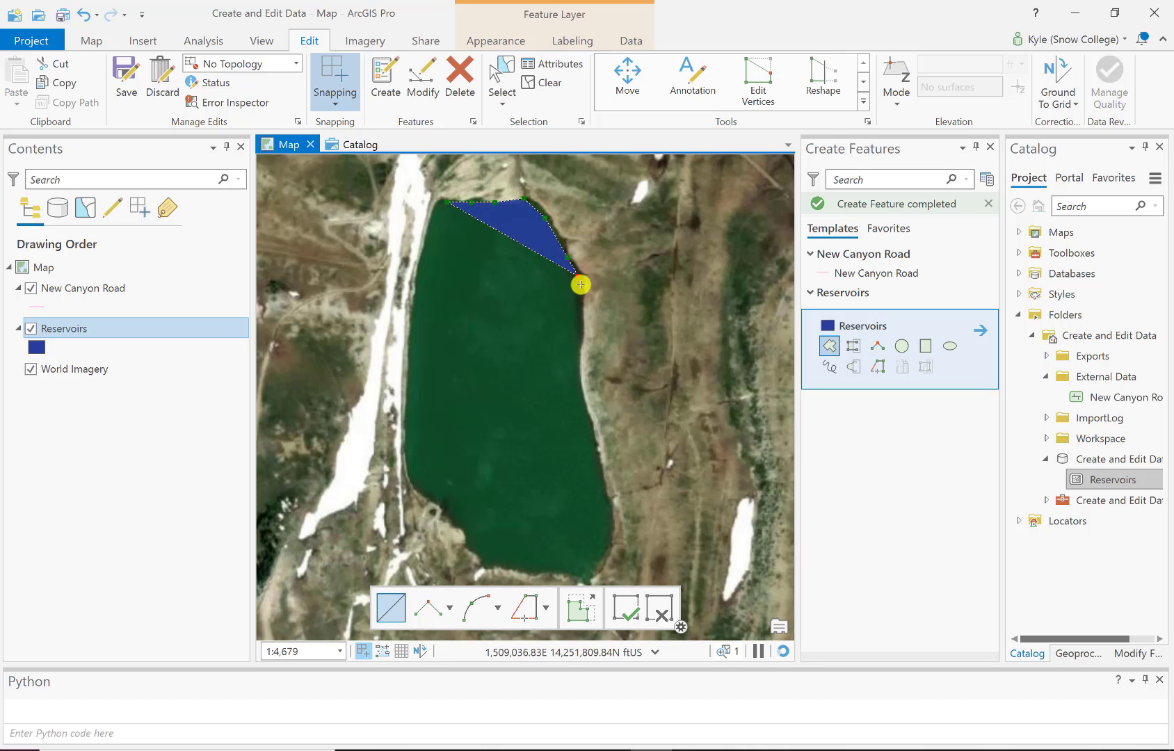
left_click(581, 324)
left_click(581, 377)
left_click(595, 426)
left_click(604, 487)
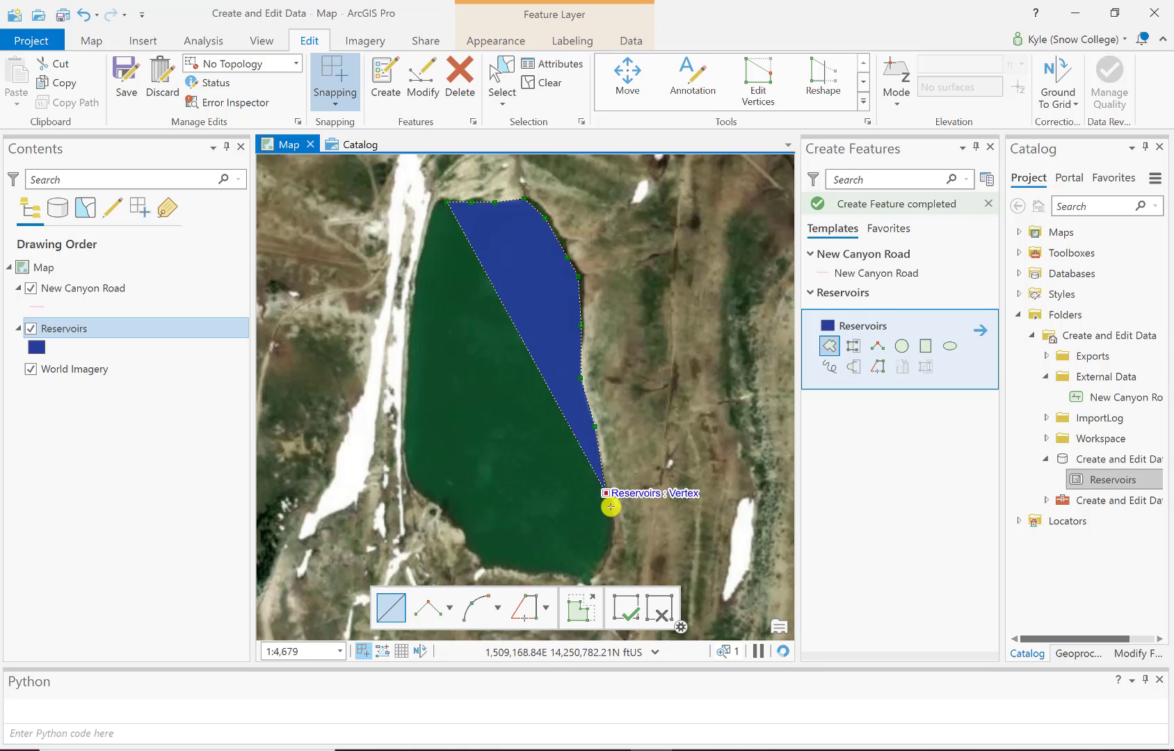
left_click(612, 530)
left_click(602, 563)
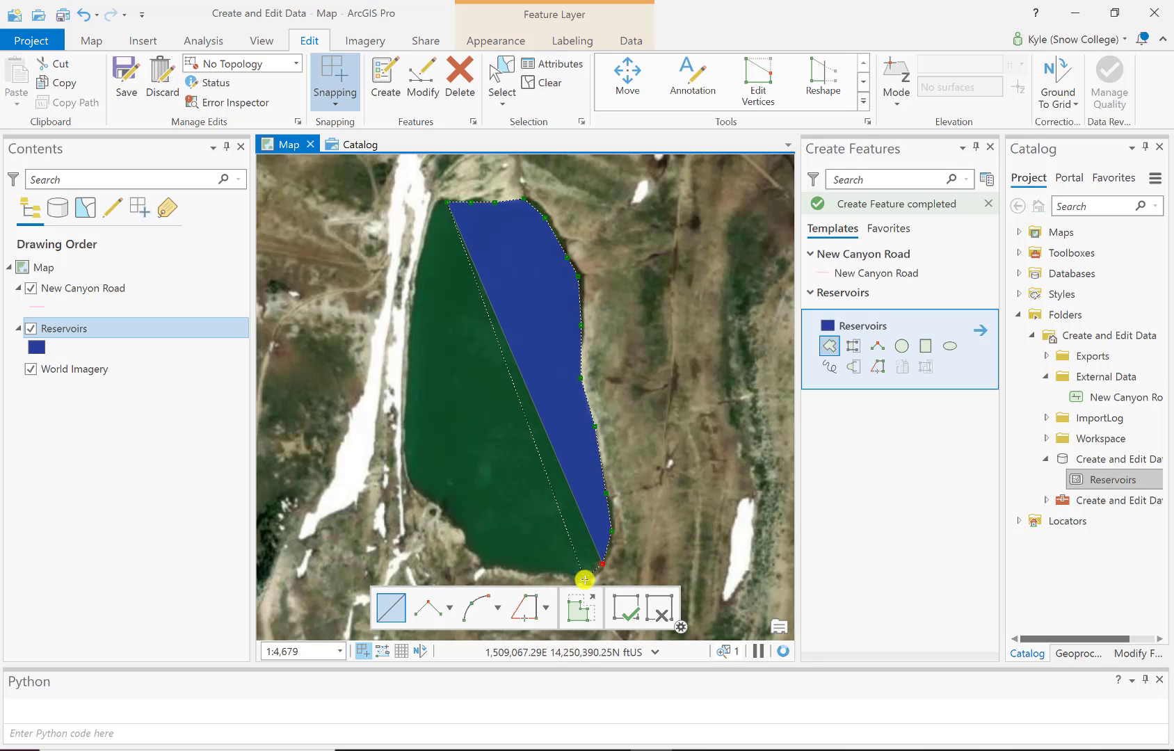
left_click(585, 580)
left_click(533, 572)
left_click(482, 568)
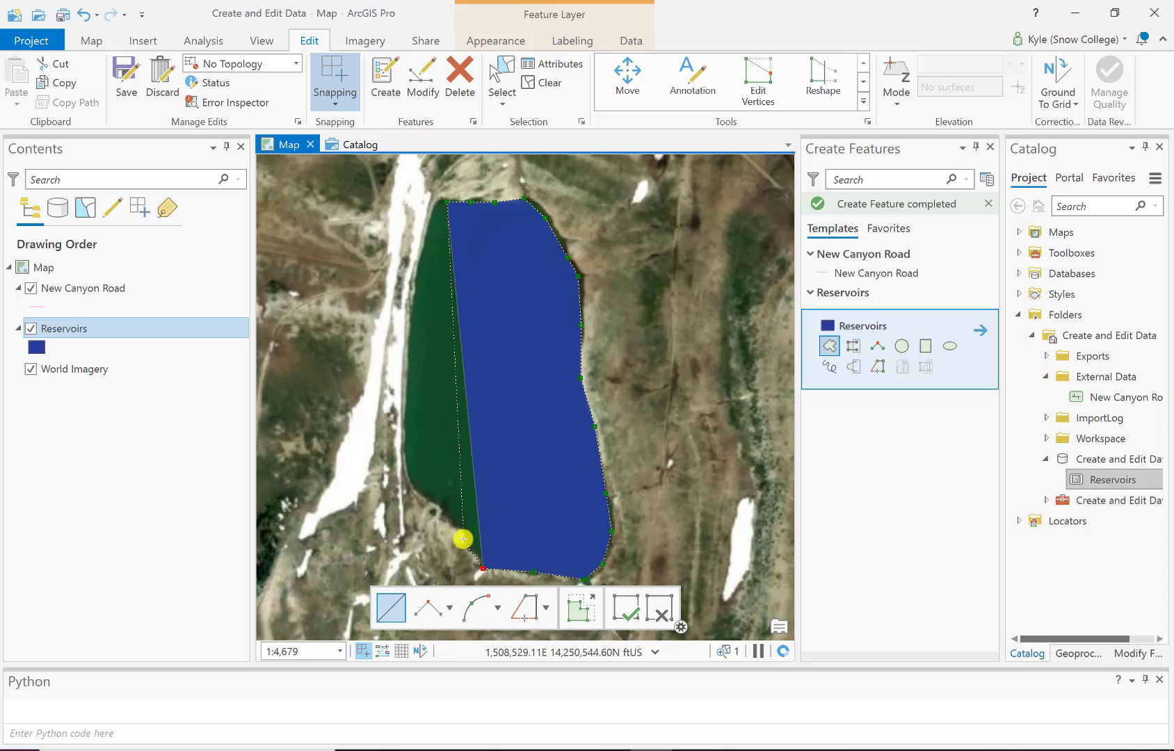
left_click(463, 542)
left_click(449, 523)
left_click(423, 497)
left_click(406, 471)
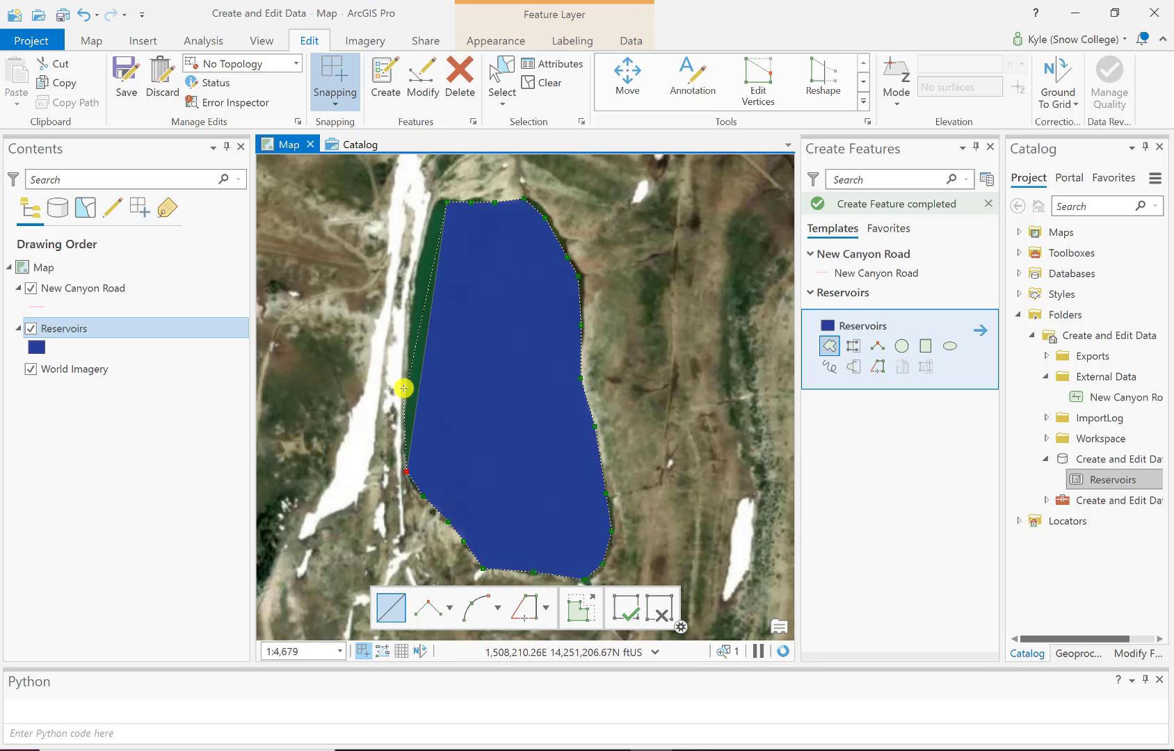
left_click(403, 400)
left_click(404, 297)
double_click(426, 221)
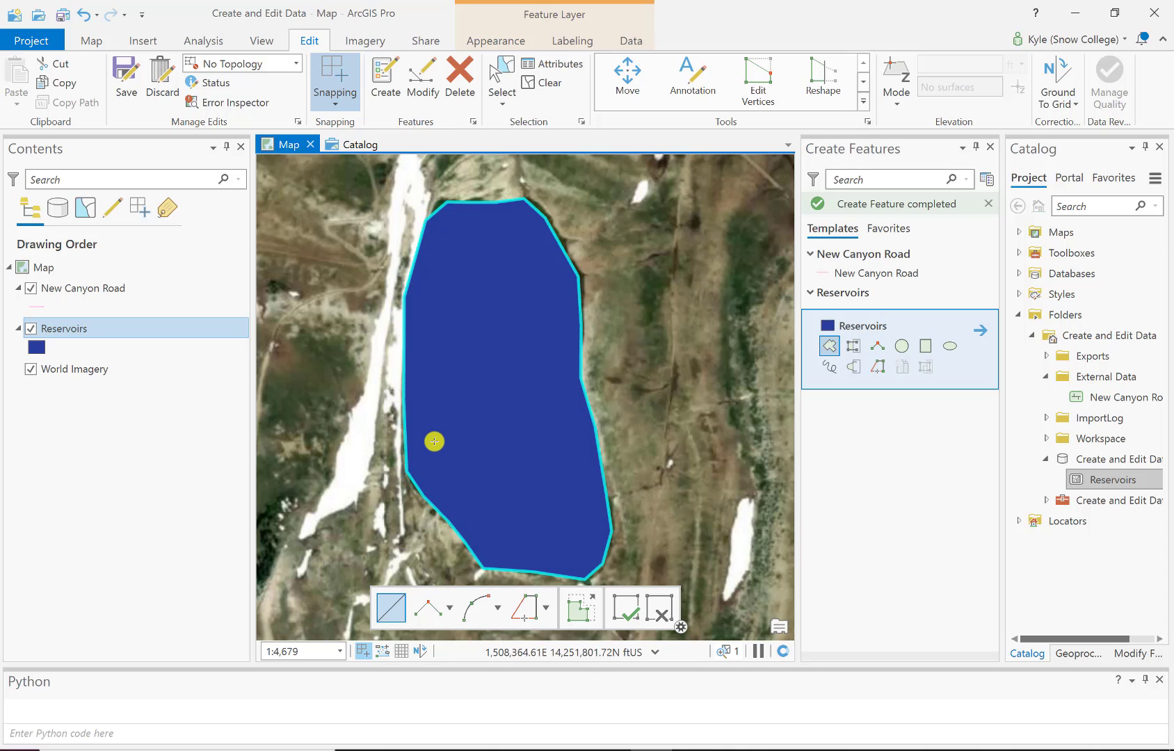
- Save all the edits made to the Reservoirs layer
scroll(556, 341, "down", 3)
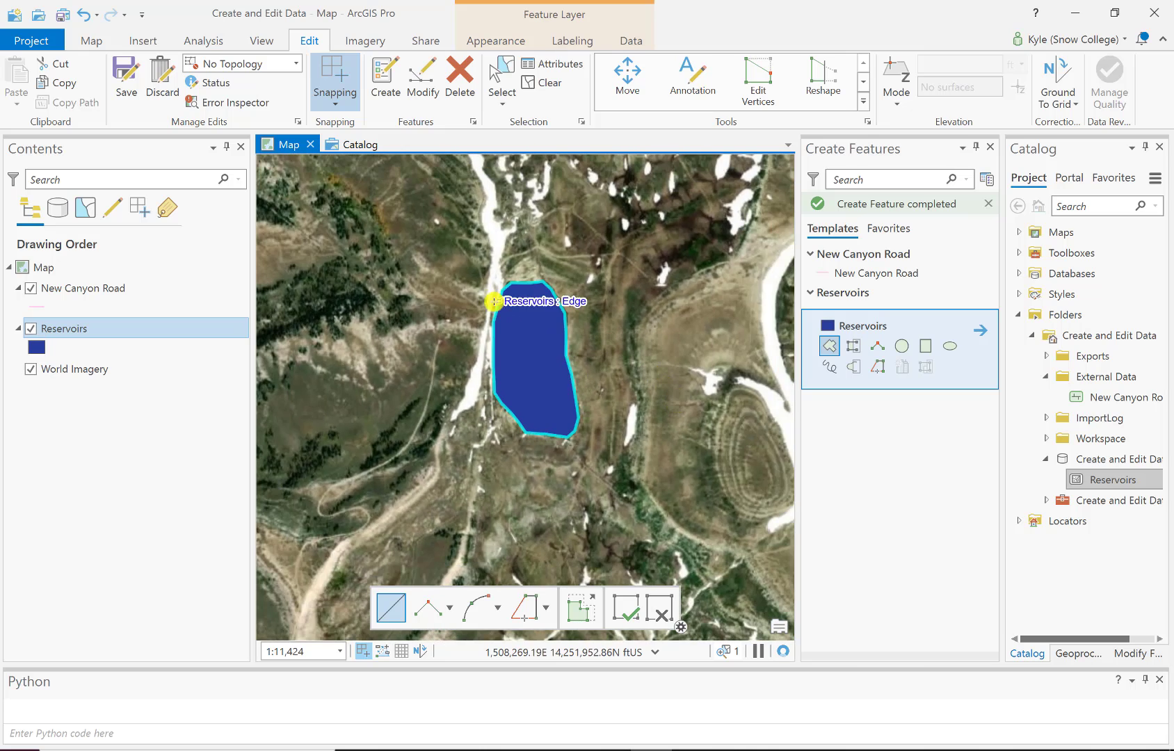
scroll(473, 285, "down", 4)
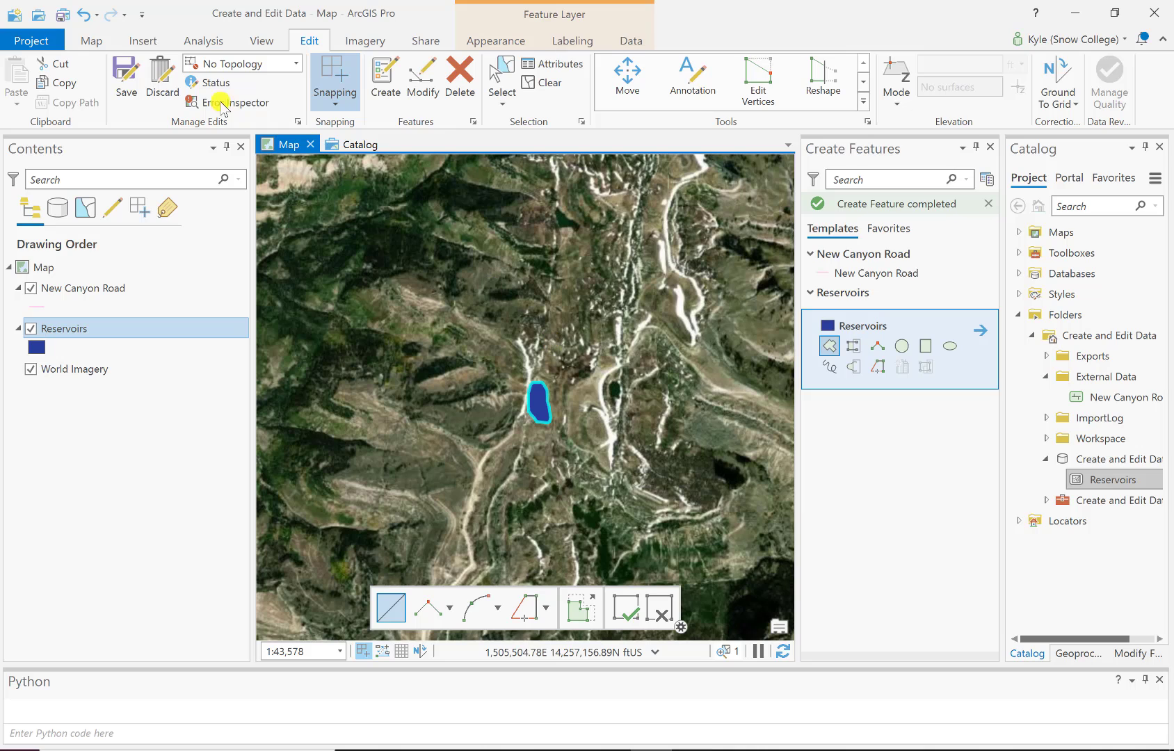
left_click(126, 75)
left_click(599, 399)
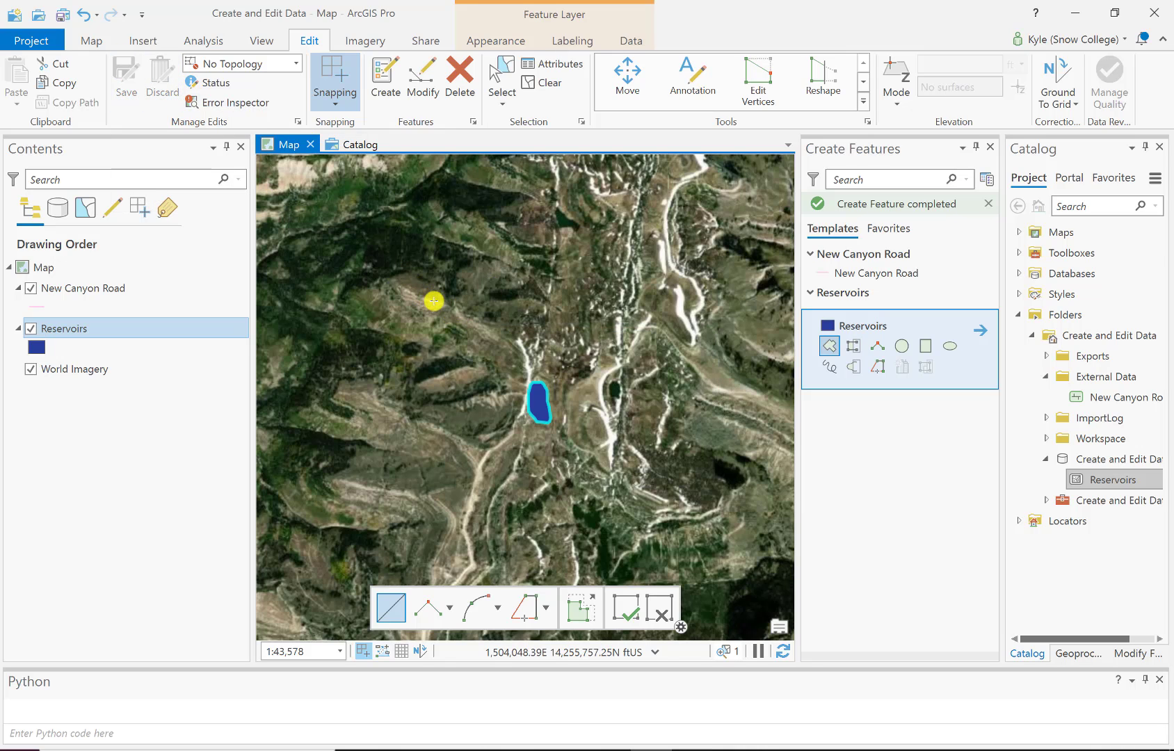
- Examine the new canyon road and the side roads branching off along it on the imagery
scroll(572, 355, "up", 3)
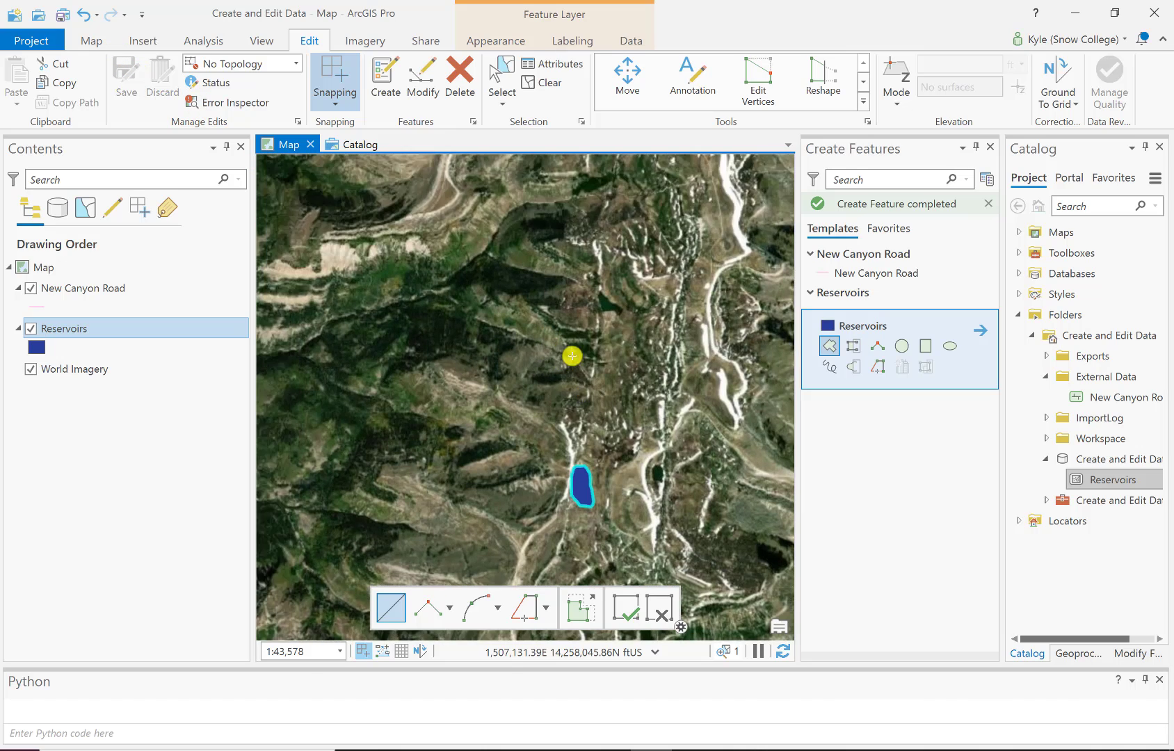
scroll(581, 318, "down", 3)
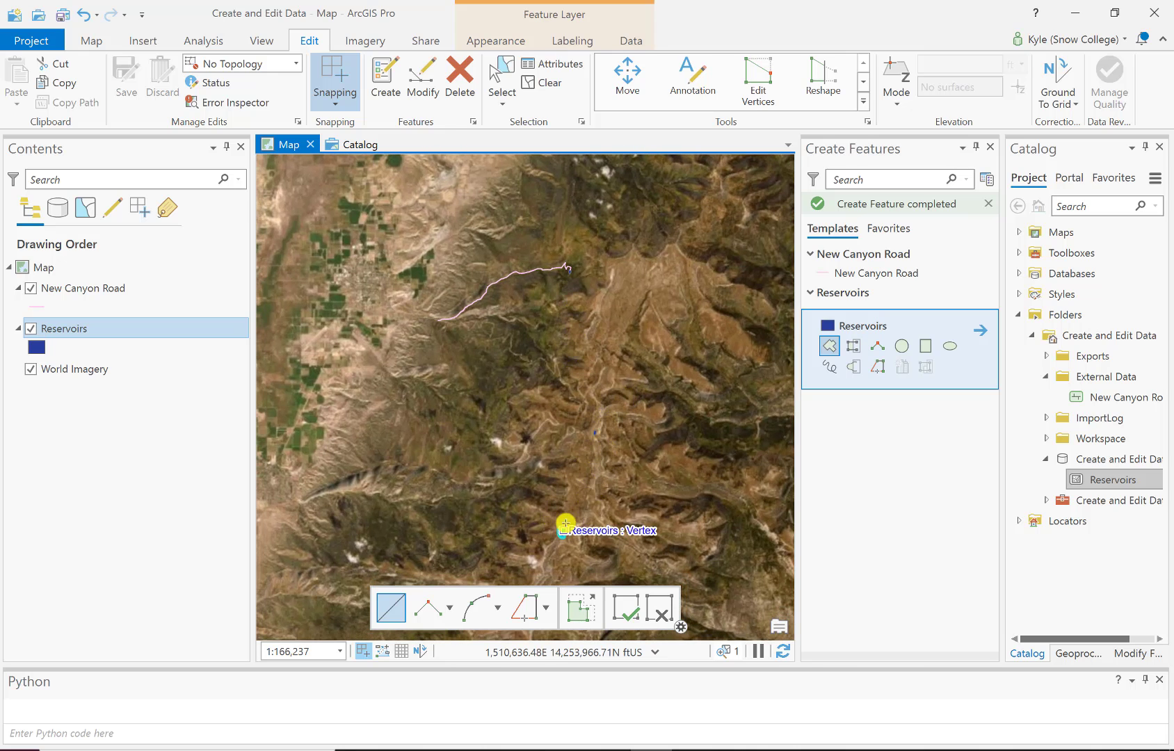
scroll(464, 306, "up", 3)
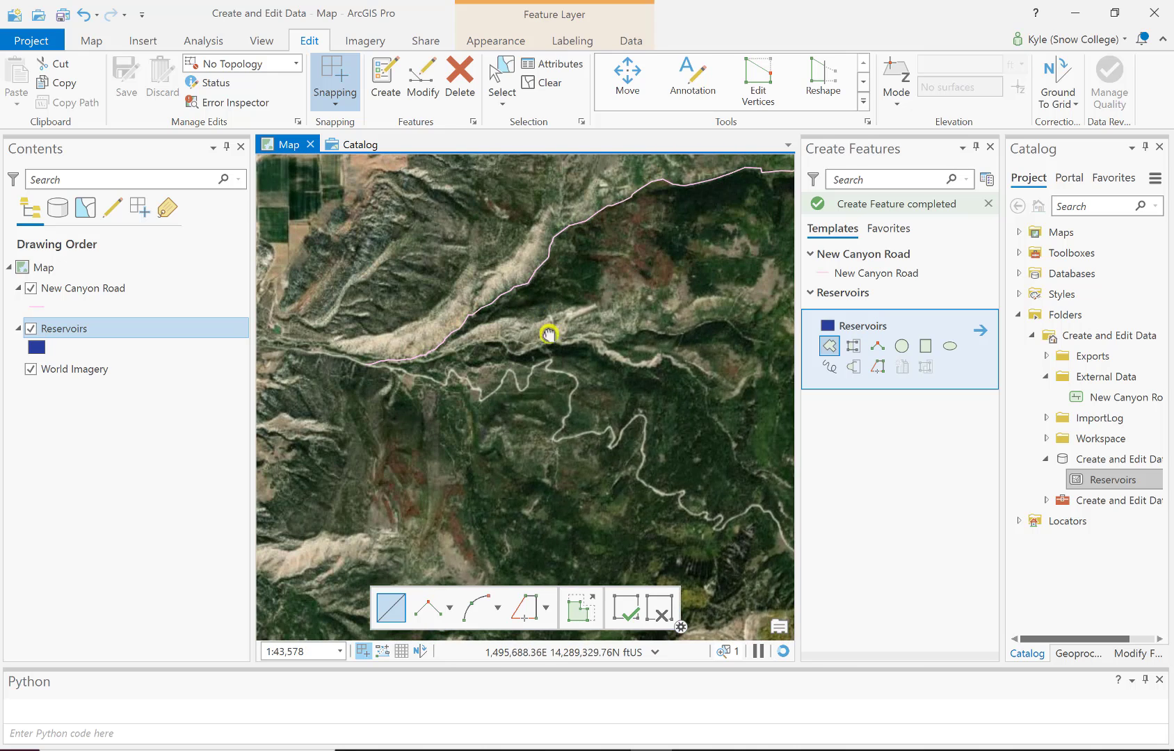
left_click_drag(621, 343, 532, 369)
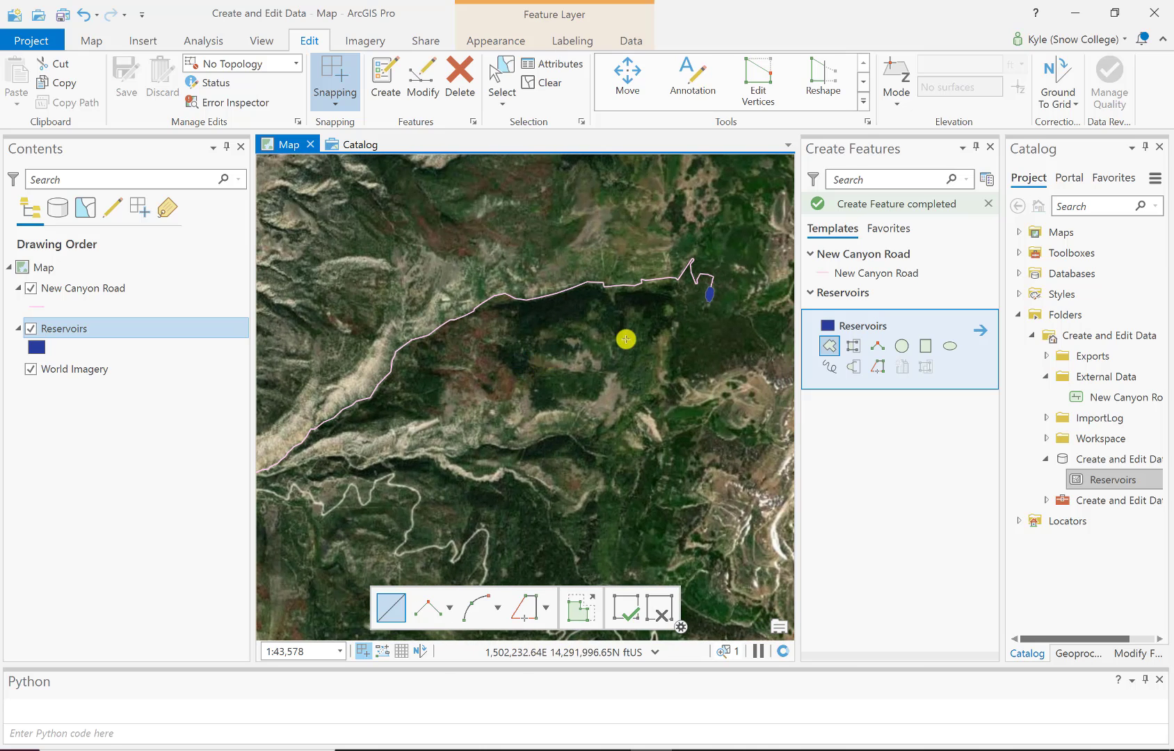
left_click_drag(518, 325, 529, 318)
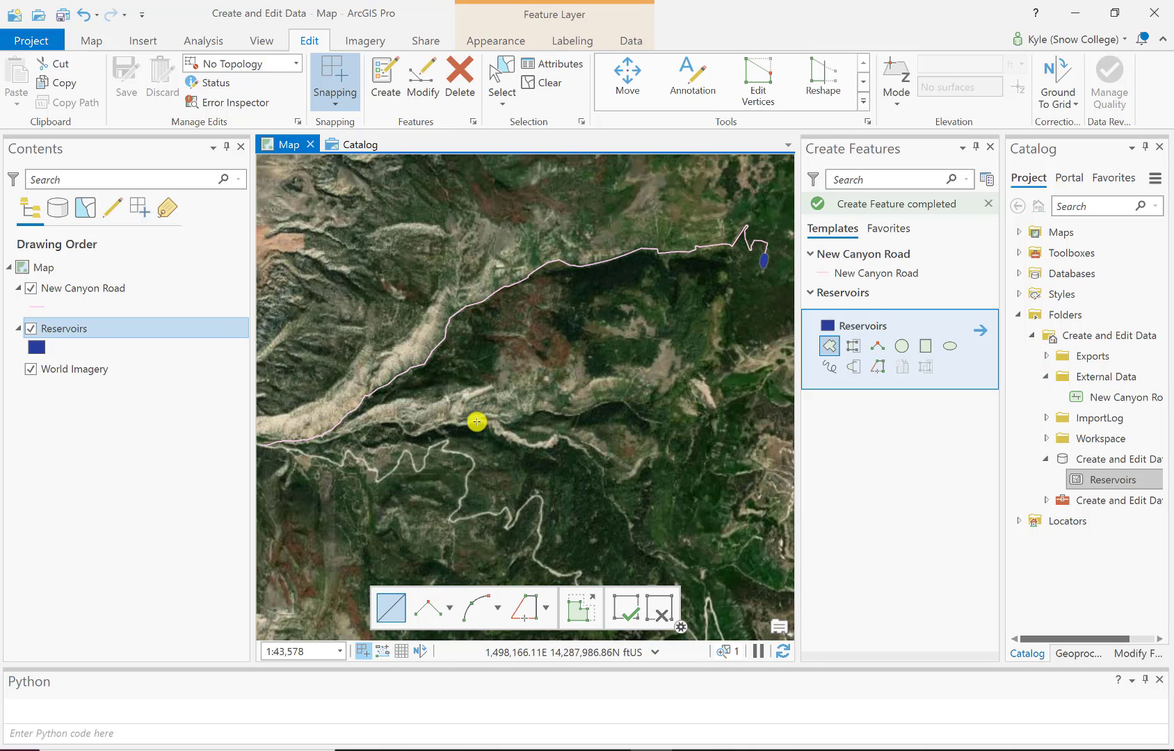
left_click_drag(476, 422, 532, 362)
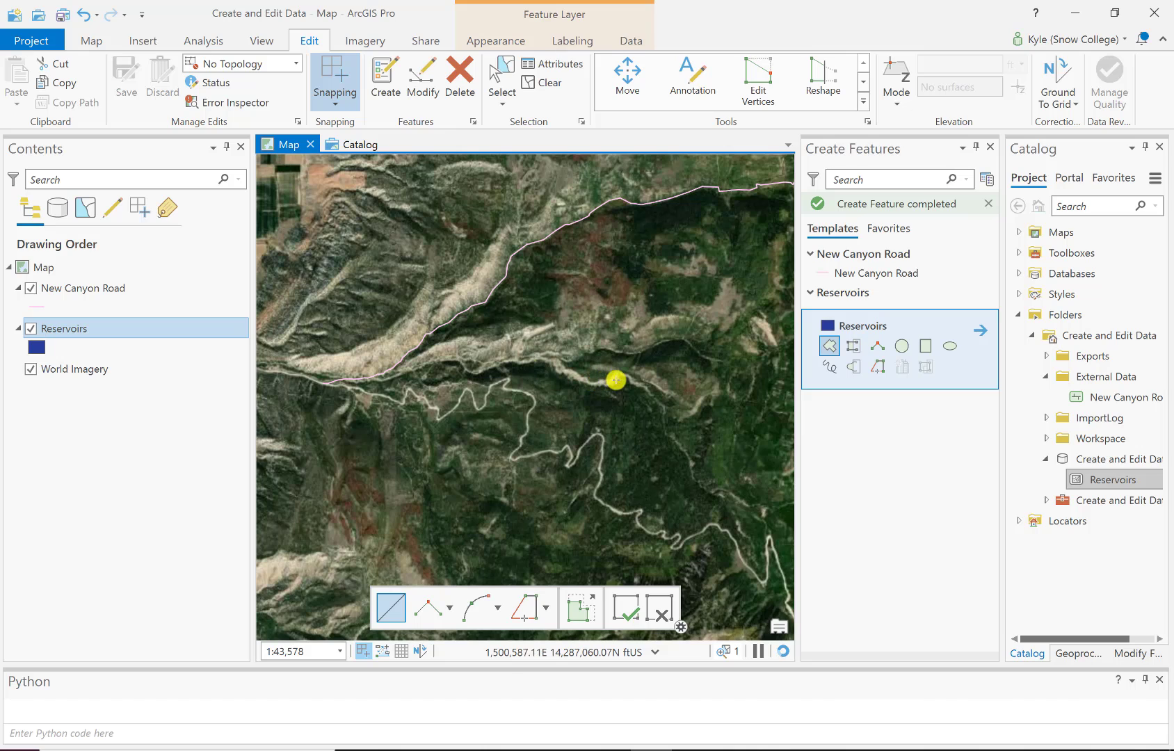
left_click_drag(616, 381, 586, 405)
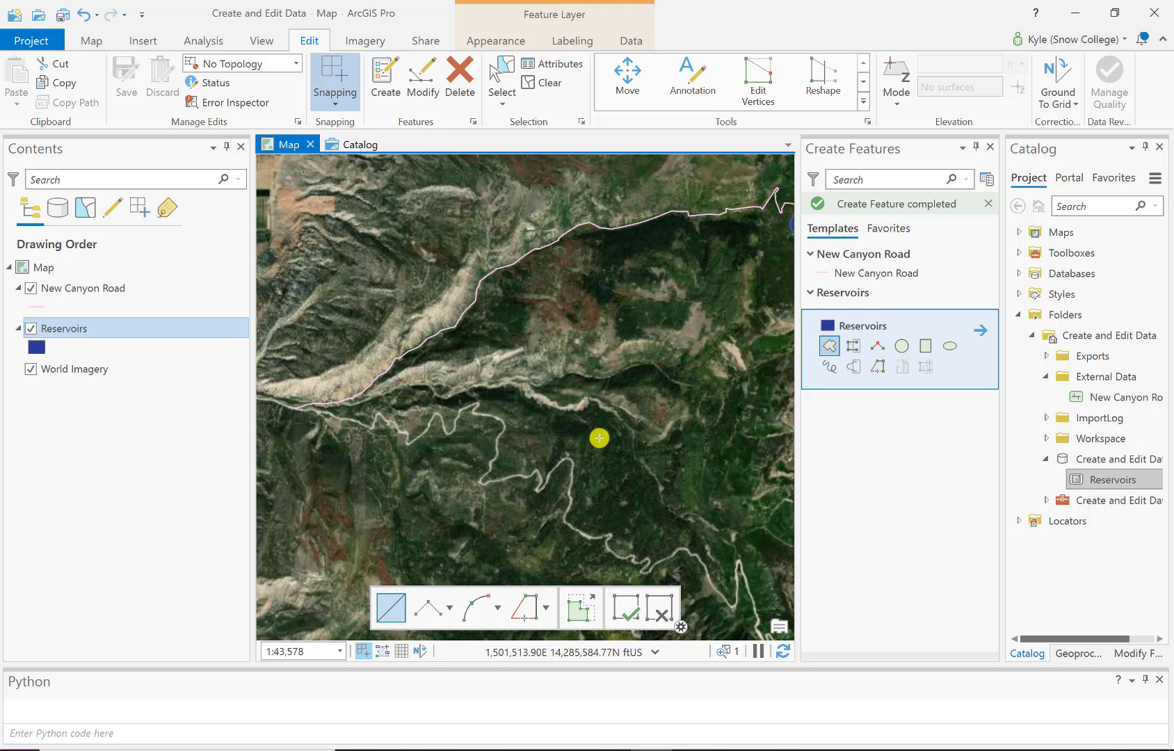
- Start a new shapefile in the External Data folder, making room by closing the Create Features pane and widening the tool's pane
right_click(1105, 377)
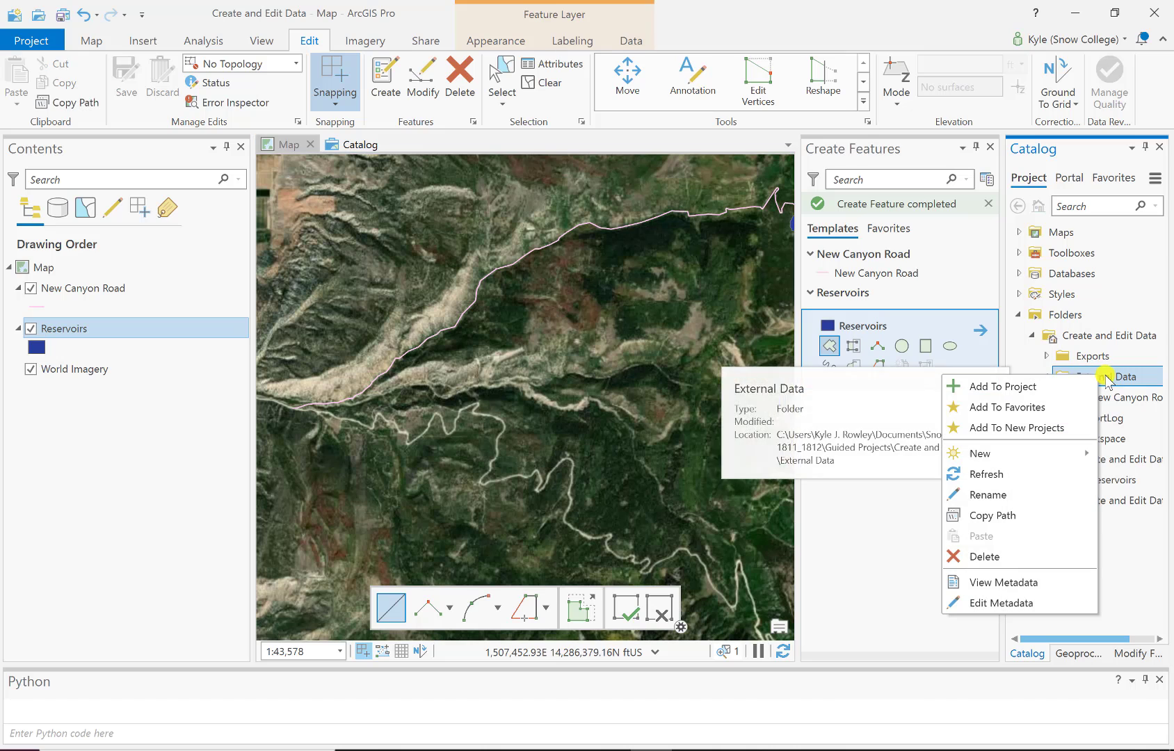
mouse_move(1013, 453)
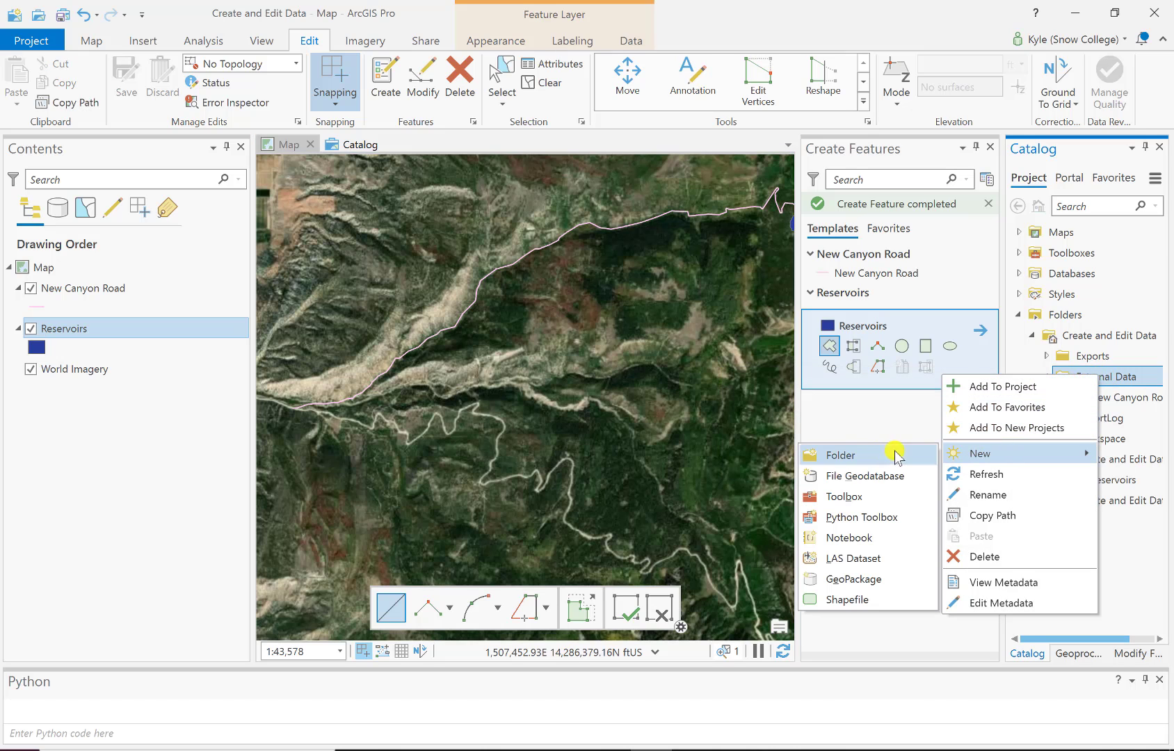
left_click(880, 598)
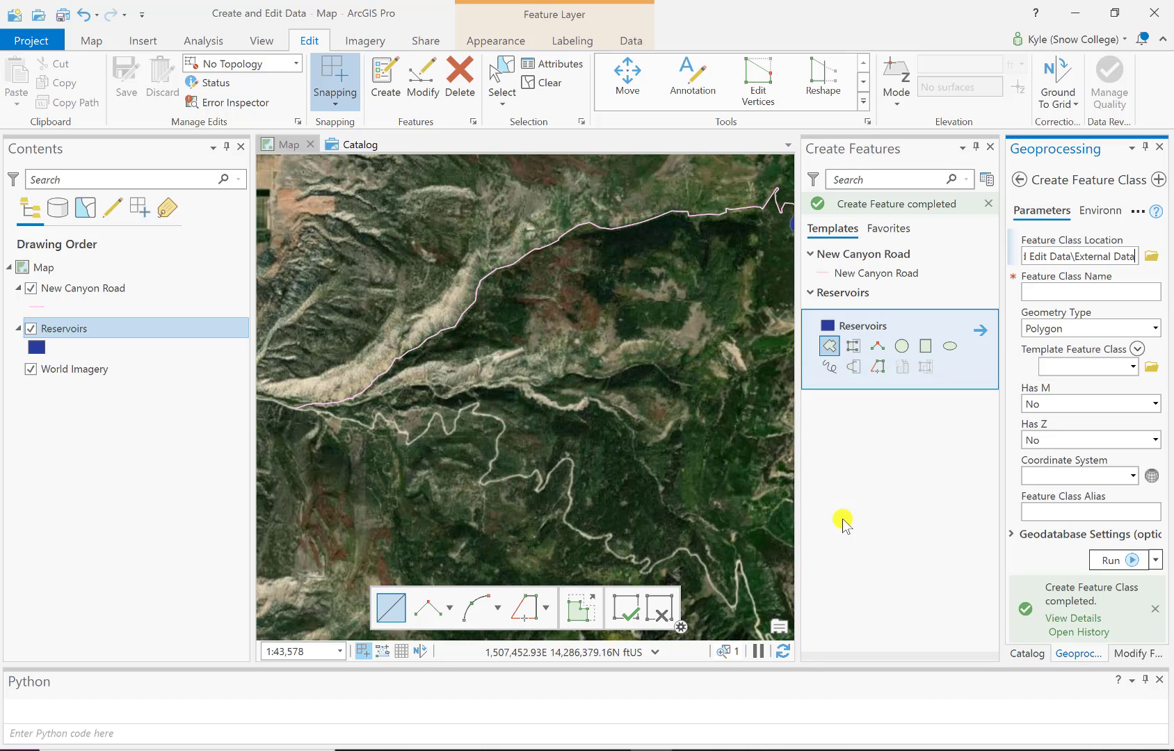
left_click(992, 149)
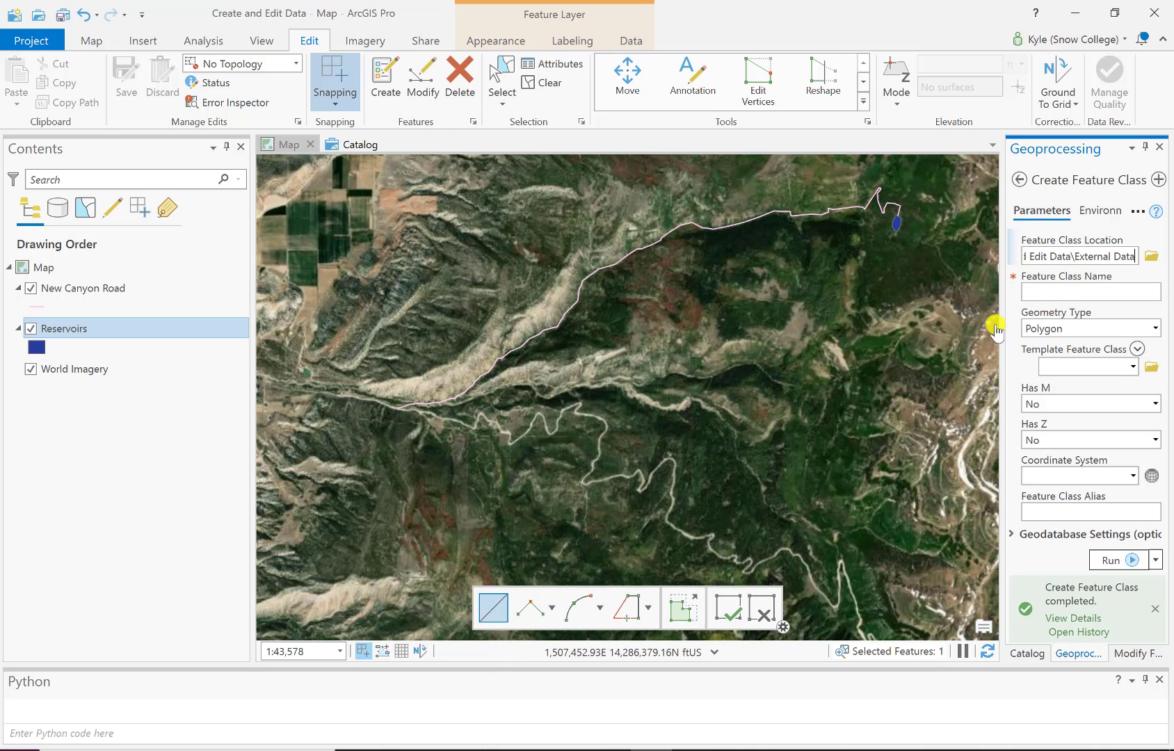
left_click_drag(1004, 356, 918, 364)
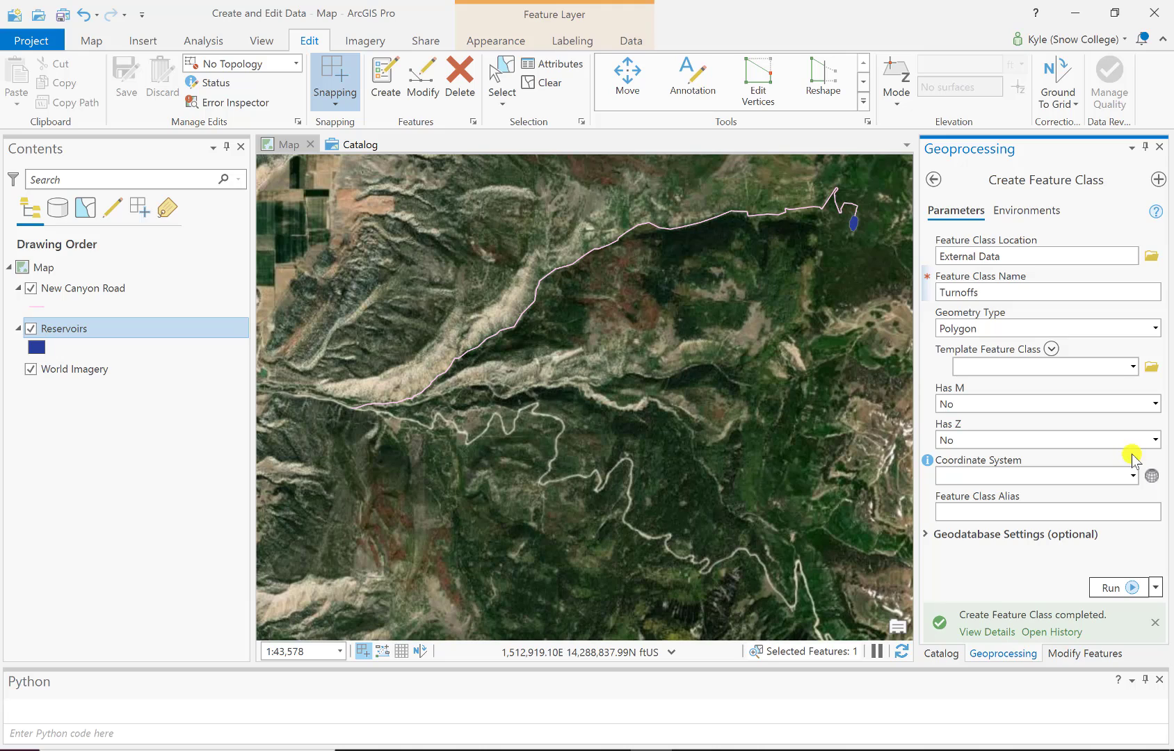
- Create the Turnoffs feature class with Point geometry and the current map's coordinate system
left_click(1157, 329)
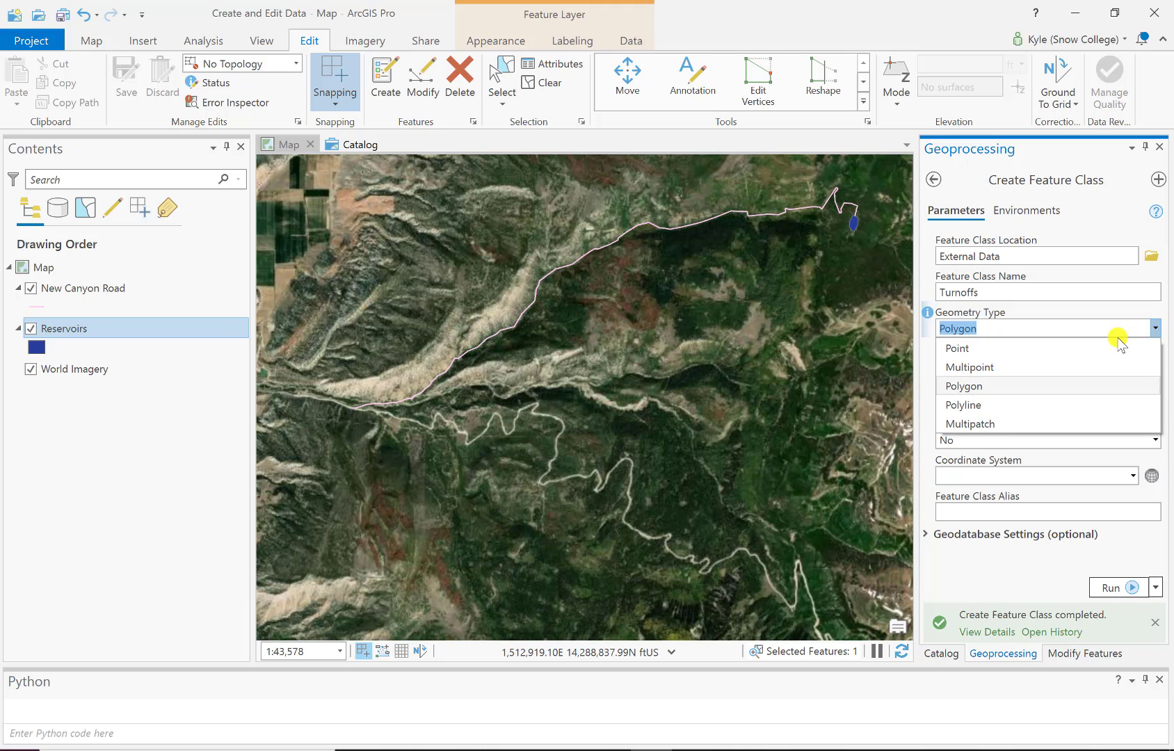
left_click(1096, 346)
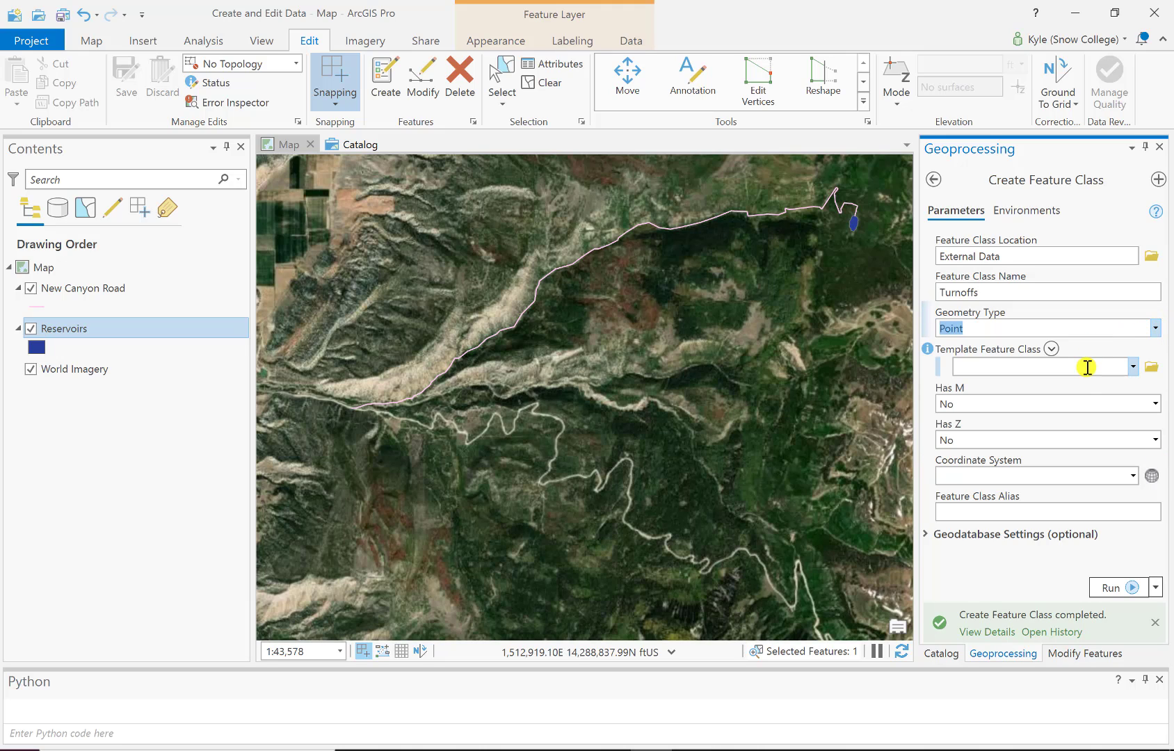
left_click(1132, 478)
left_click(1064, 491)
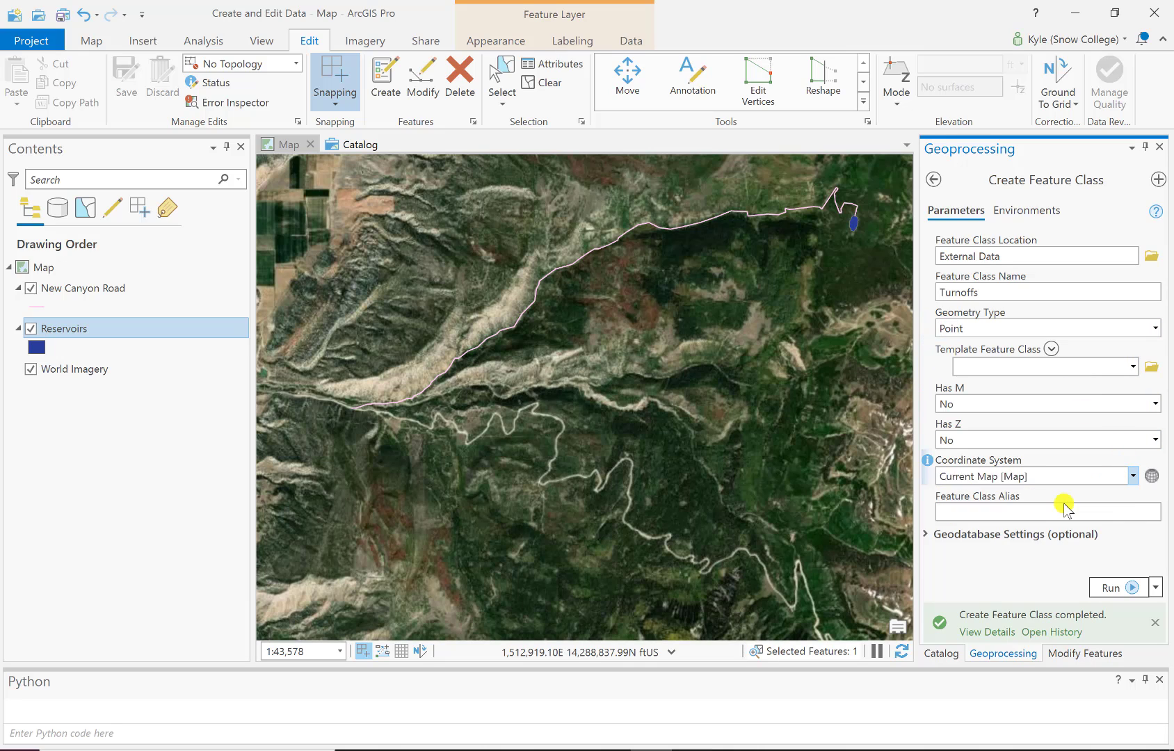
left_click(1106, 590)
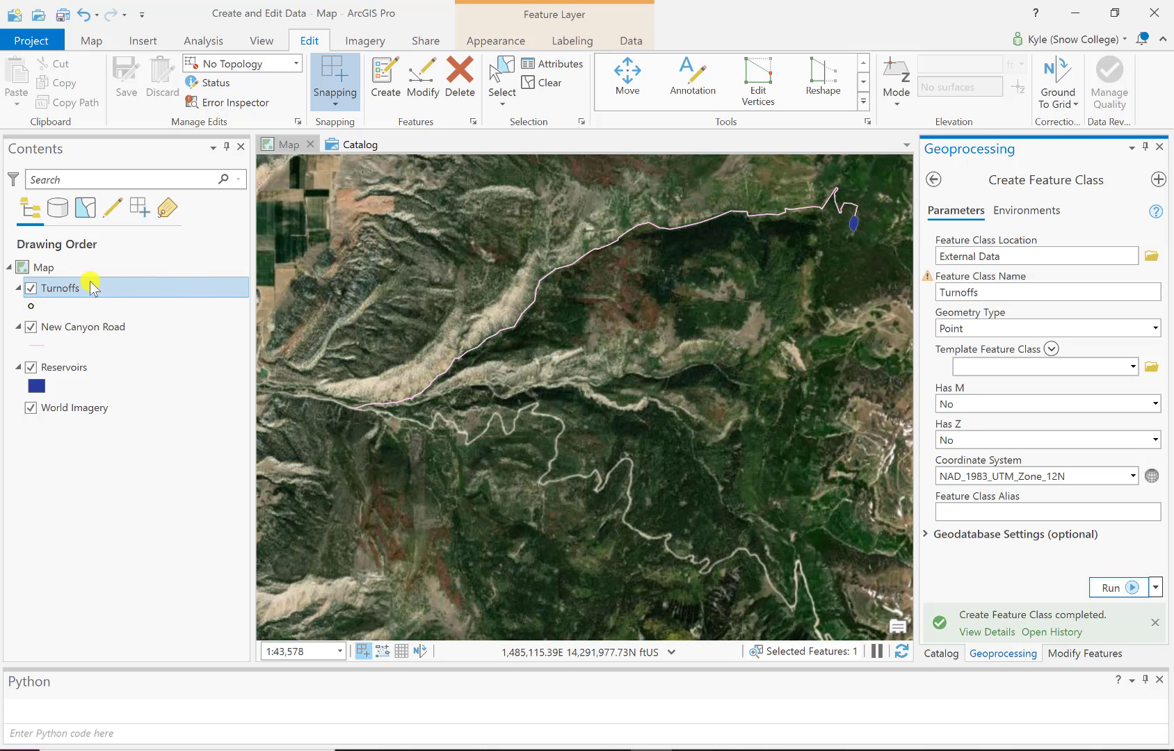
- Place a Turnoffs point where the side road forks off near the lower western end of New Canyon Road
left_click(73, 326, "ctrl")
left_click(482, 338)
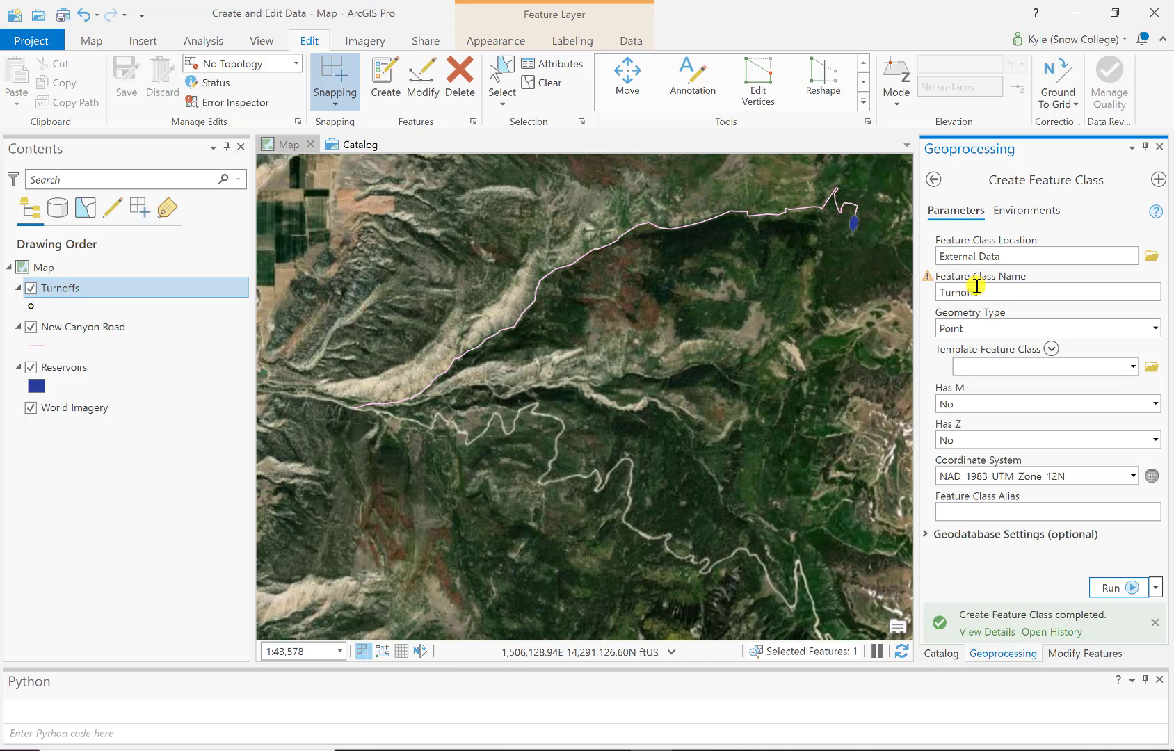
scroll(696, 237, "up", 3)
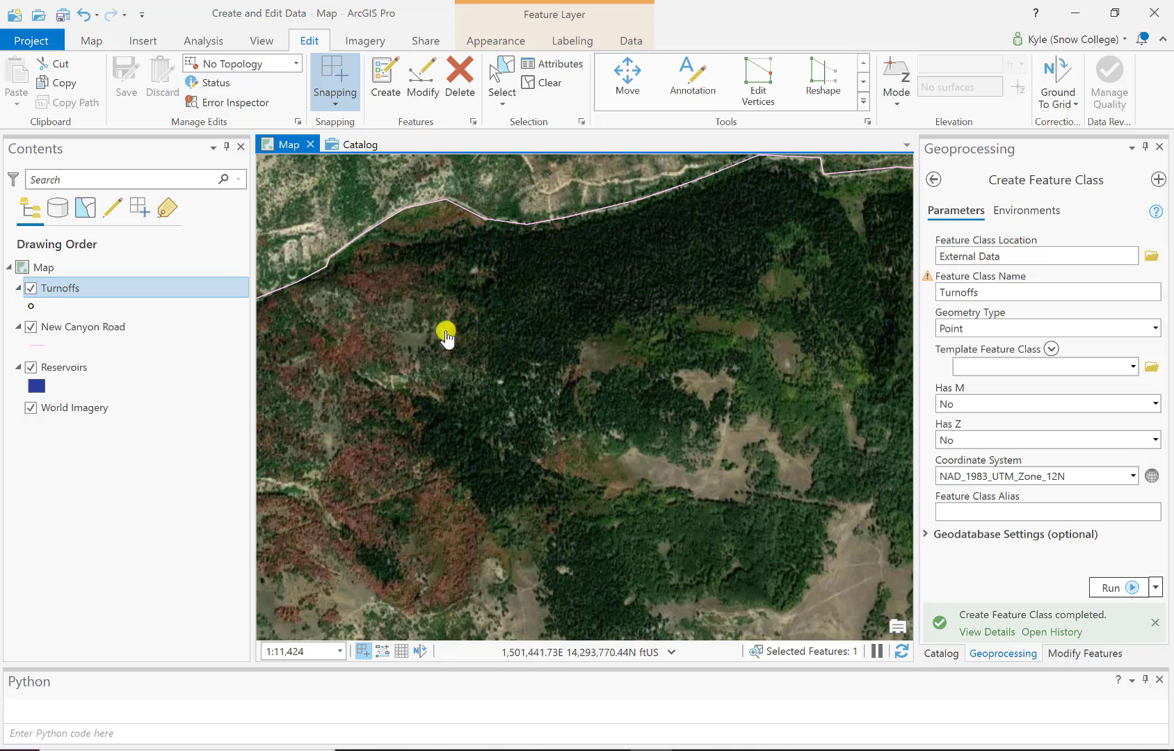
left_click_drag(439, 343, 688, 300)
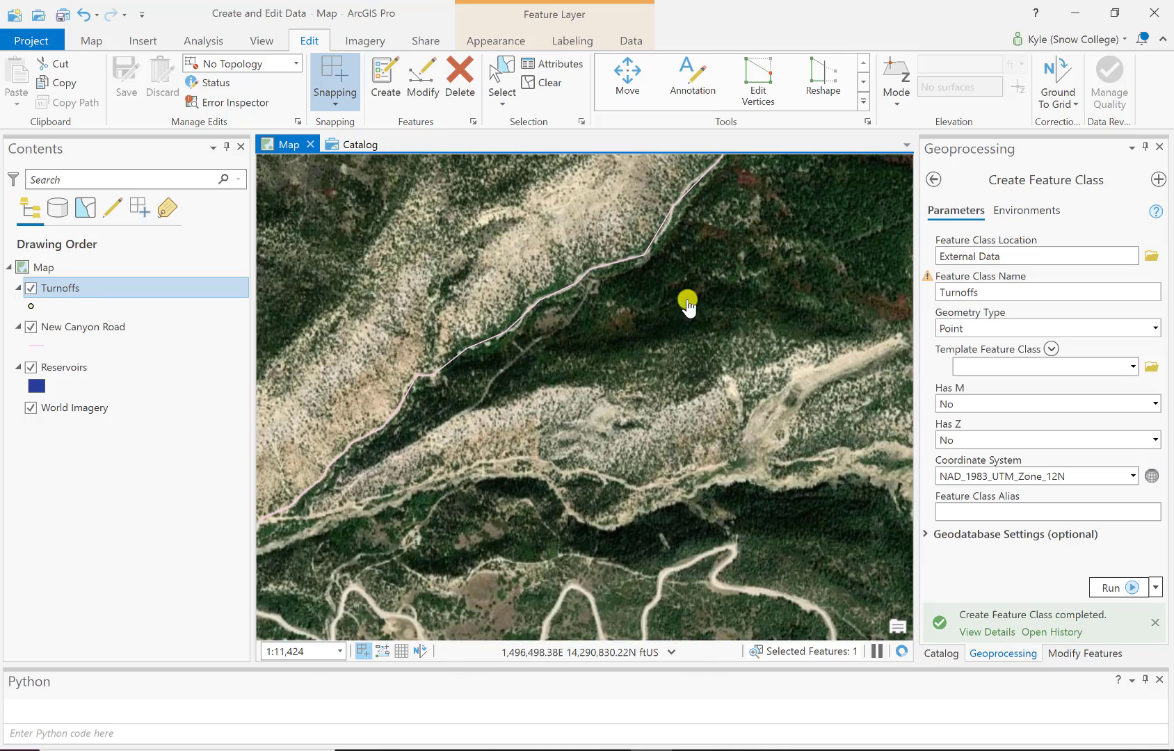
left_click_drag(555, 403, 765, 309)
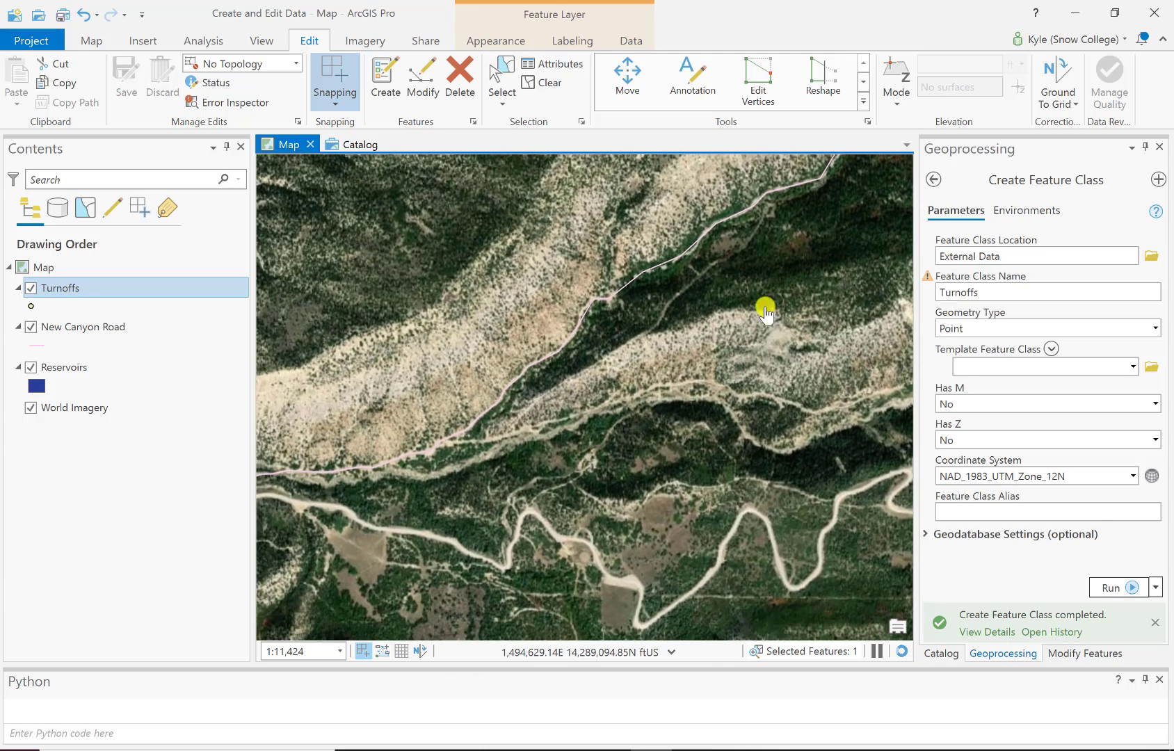
scroll(449, 465, "up", 2)
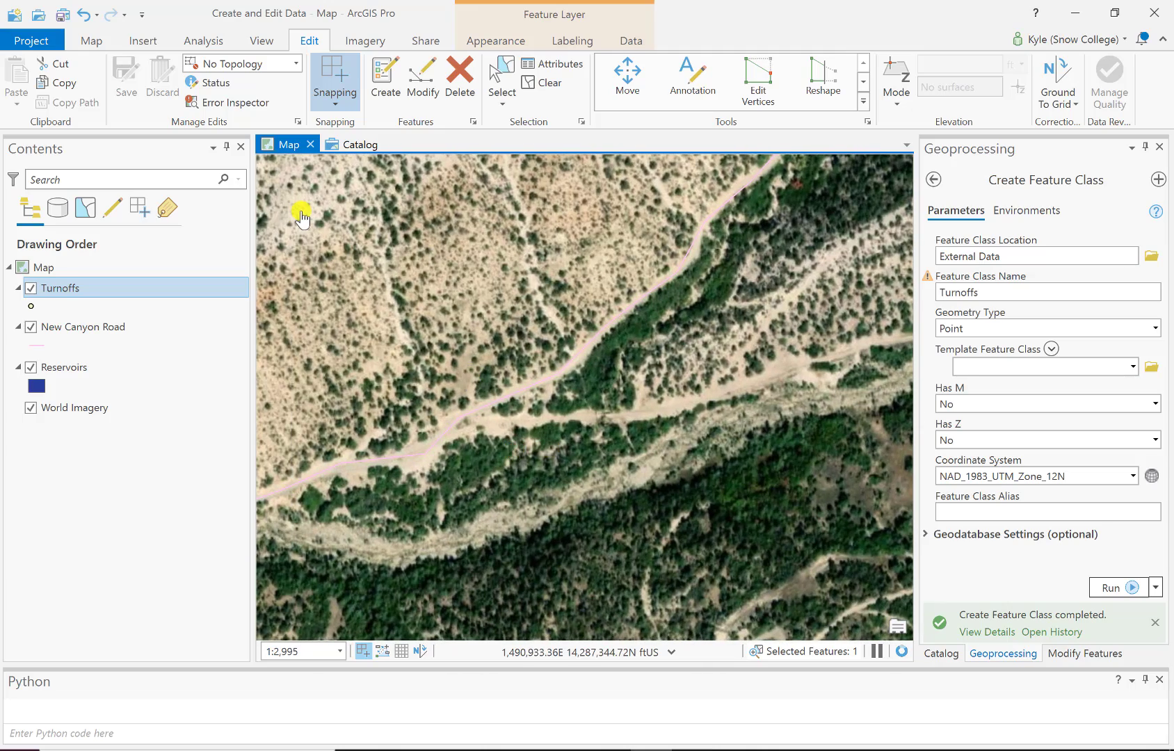
left_click(385, 79)
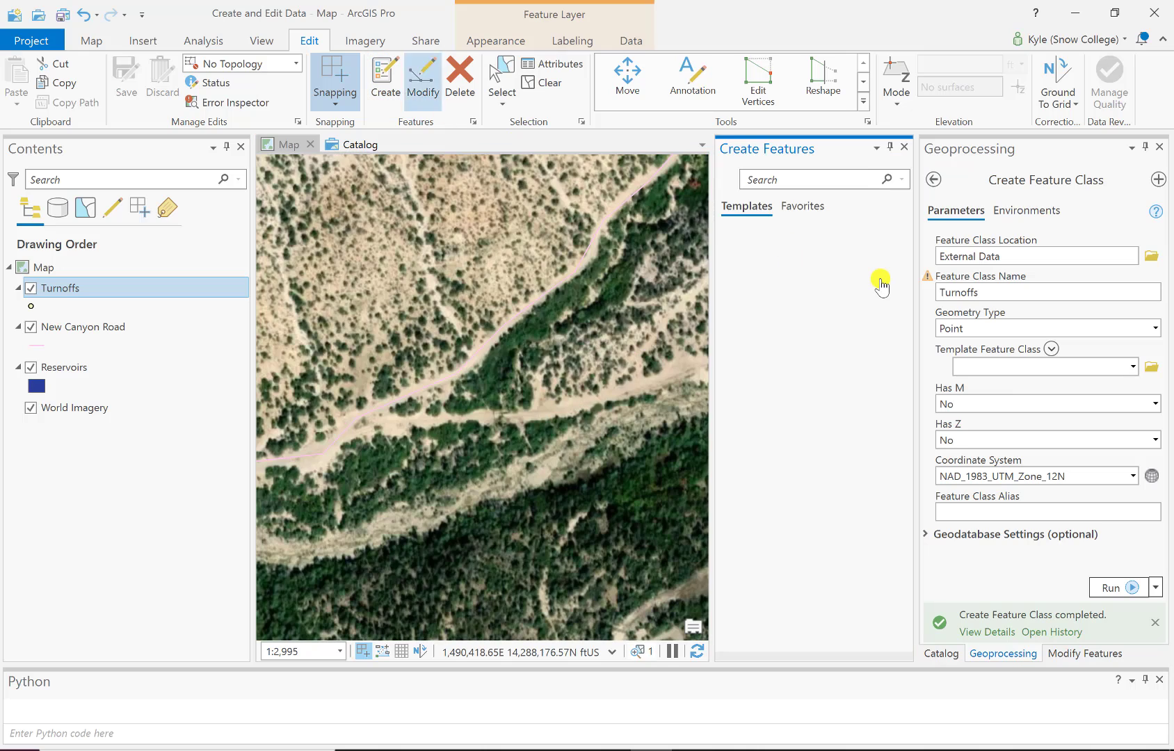
left_click(784, 331)
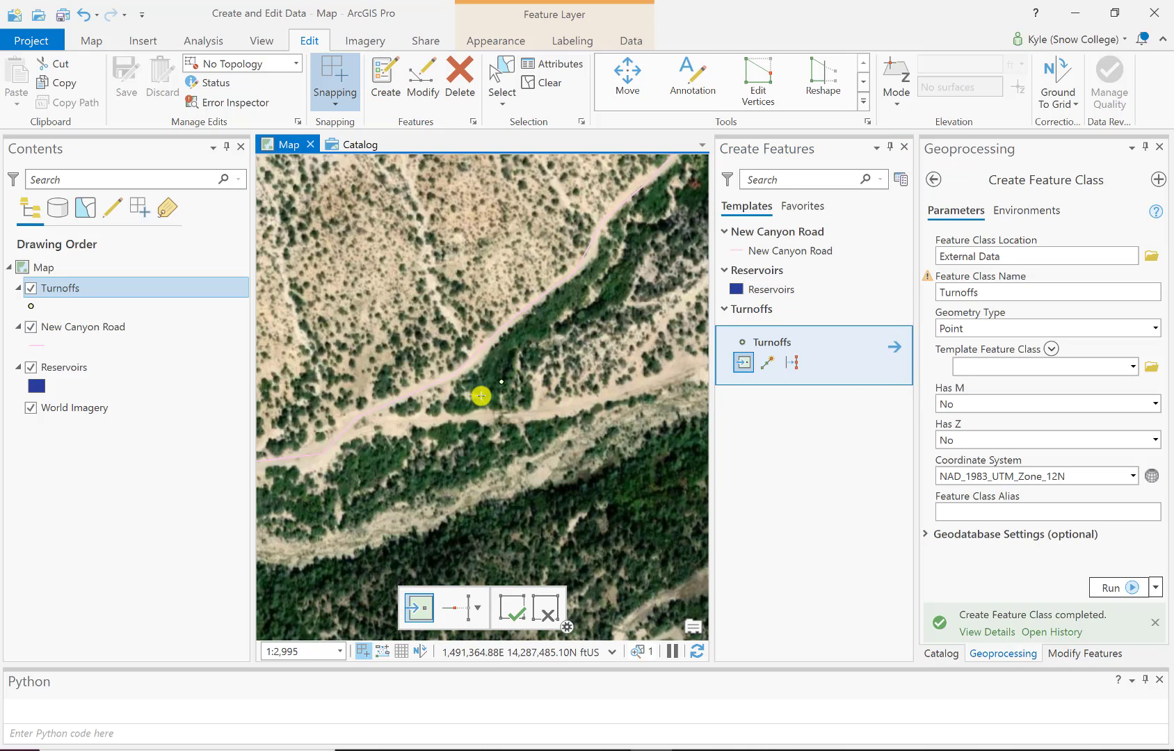
left_click(375, 422)
- Add a Turnoffs point mid-canyon where the spur to the clearing north of the road branches off
left_click_drag(551, 392, 579, 376)
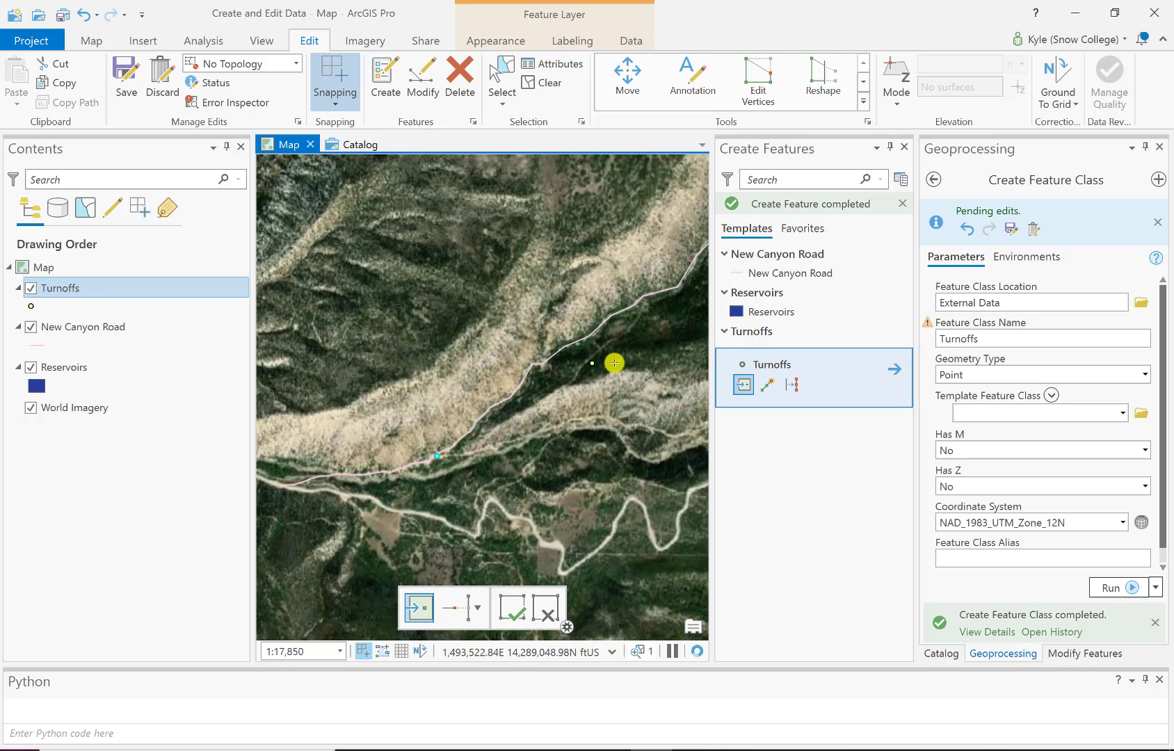
scroll(580, 382, "down", 5)
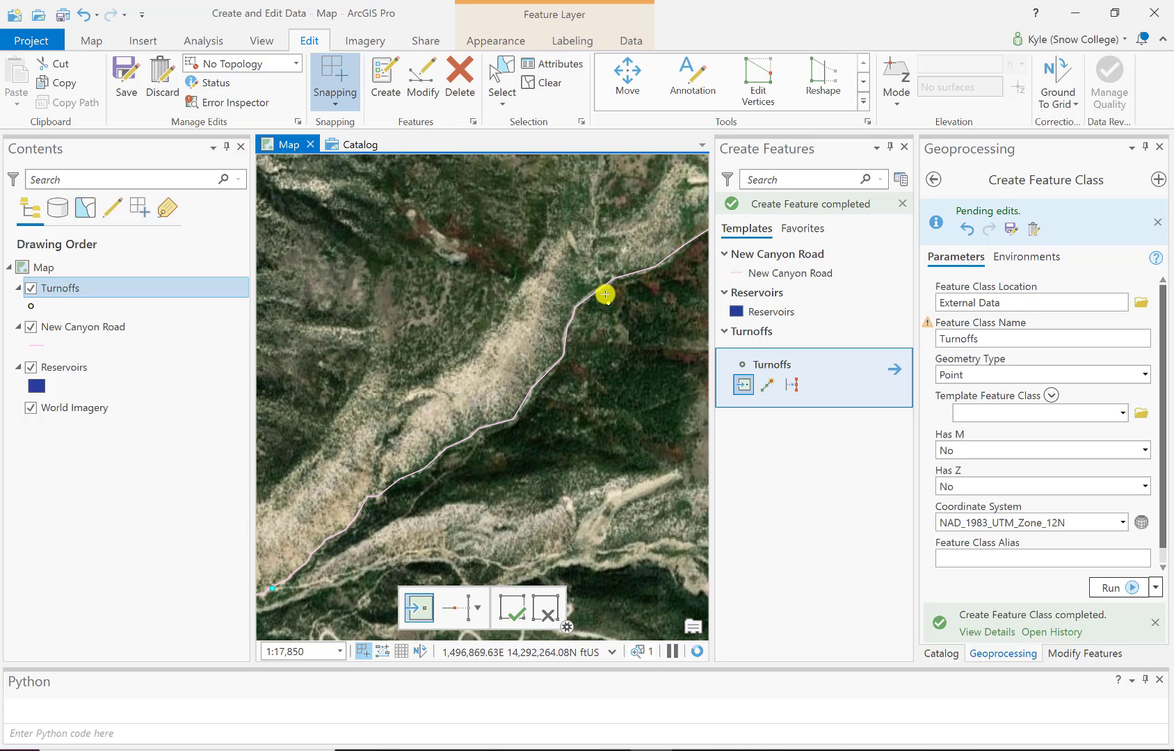
scroll(605, 295, "up", 3)
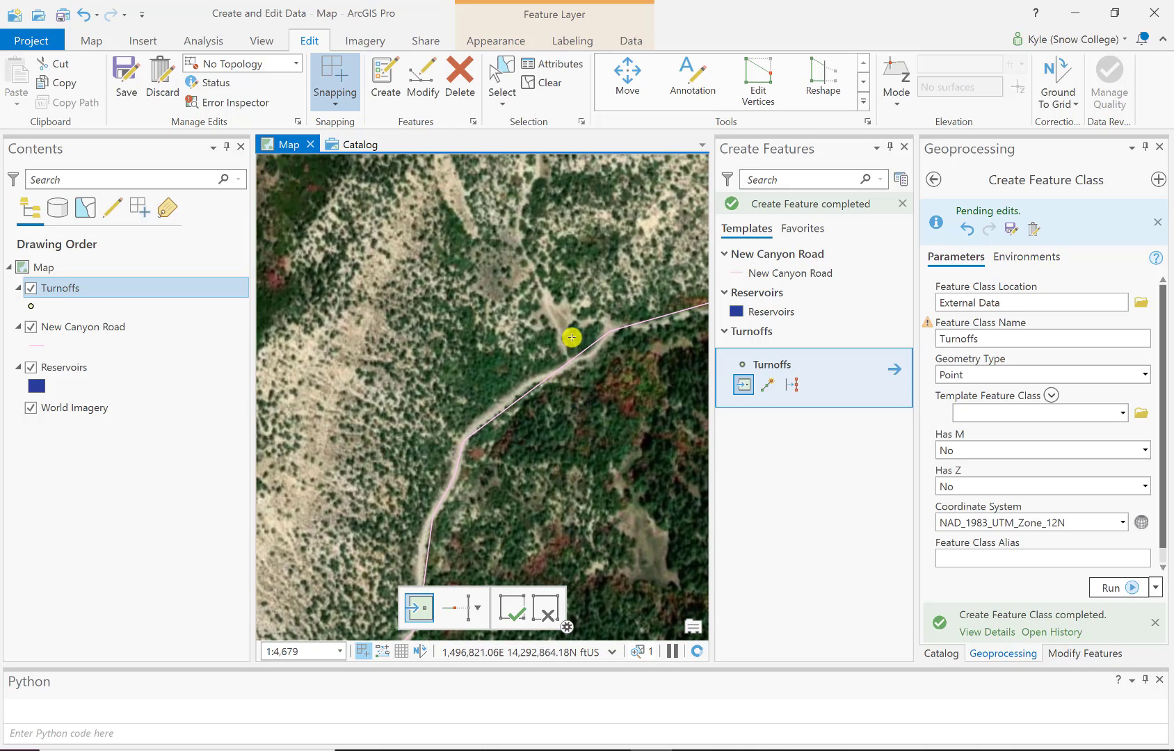
scroll(572, 337, "up", 2)
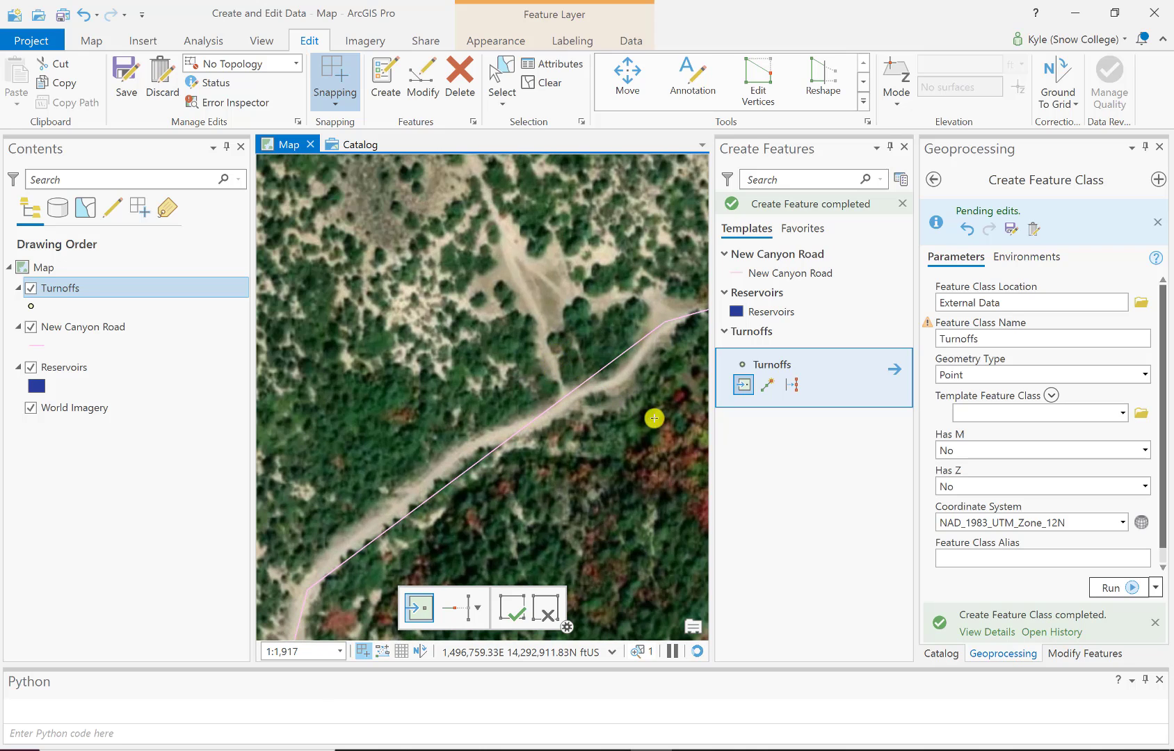
left_click_drag(652, 440, 478, 461)
- Add two Turnoffs points on the upper stretch of the road where the tracks north of it connect
scroll(503, 438, "down", 3)
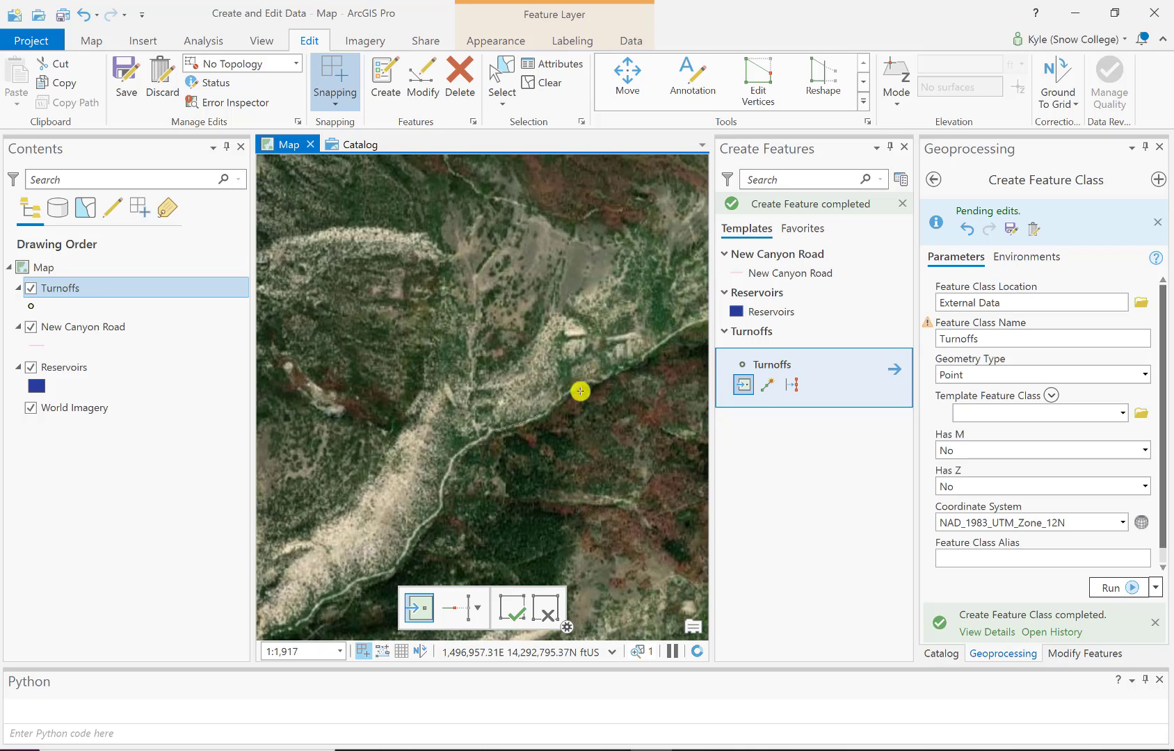
left_click_drag(629, 355, 454, 395)
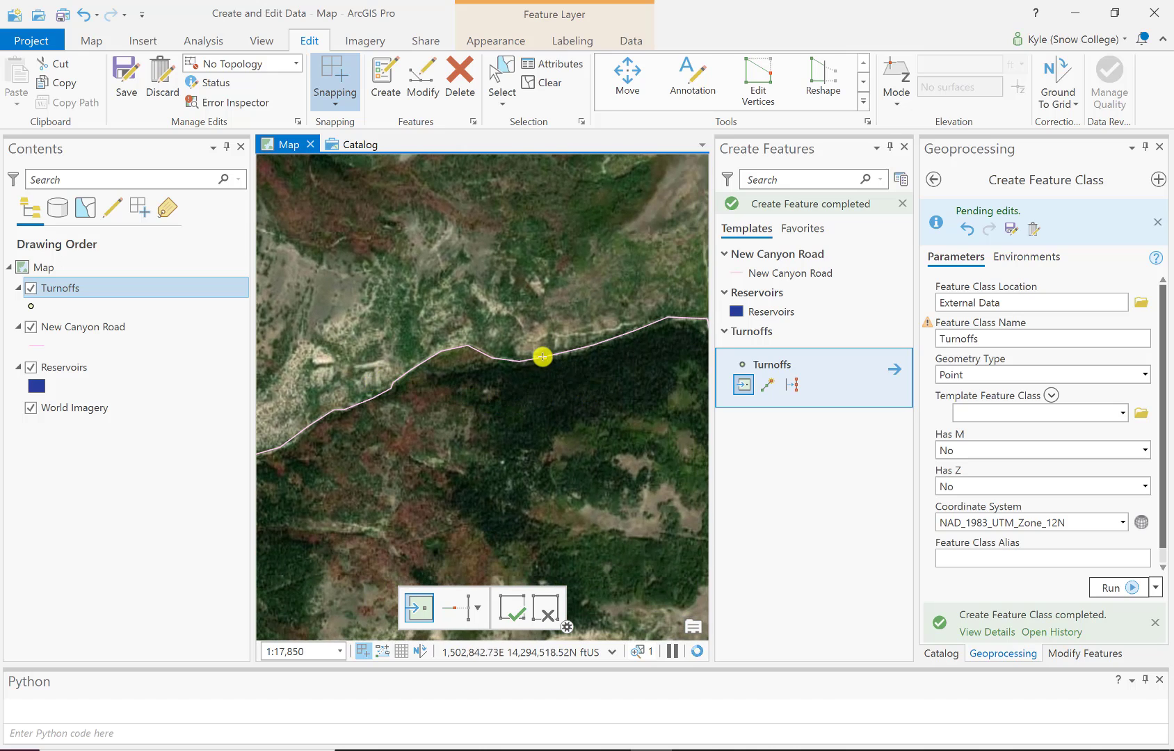
scroll(542, 357, "up", 2)
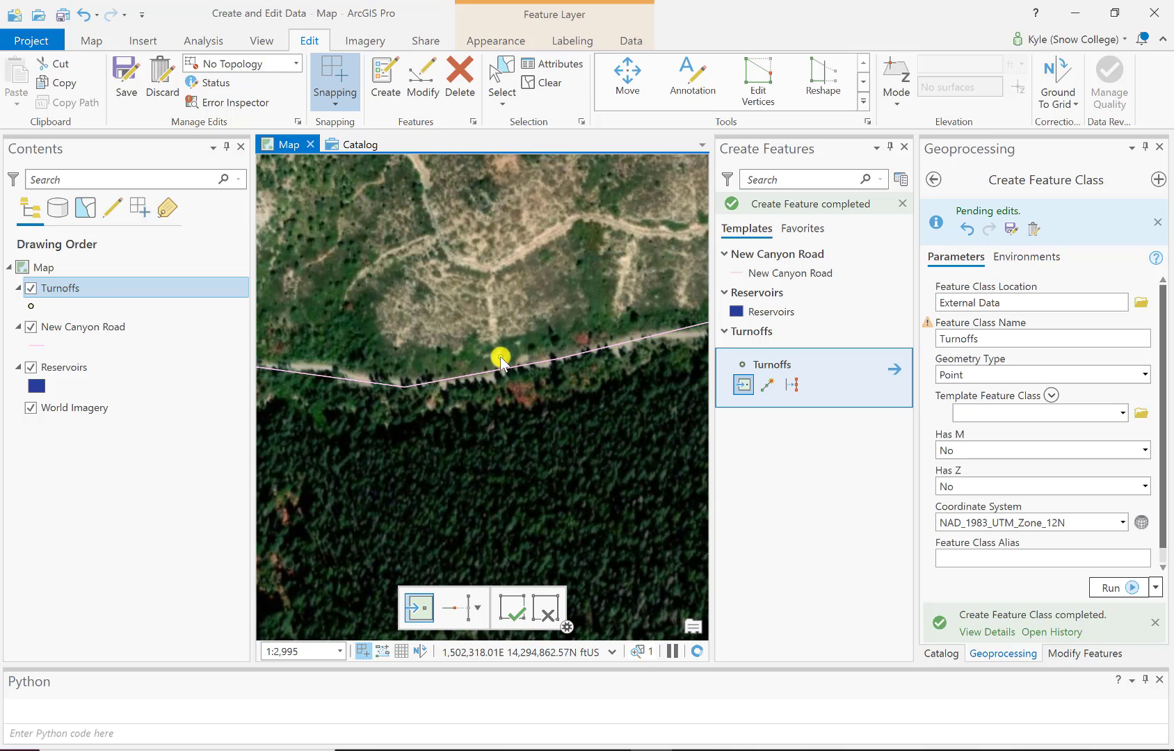
left_click_drag(676, 395, 376, 460)
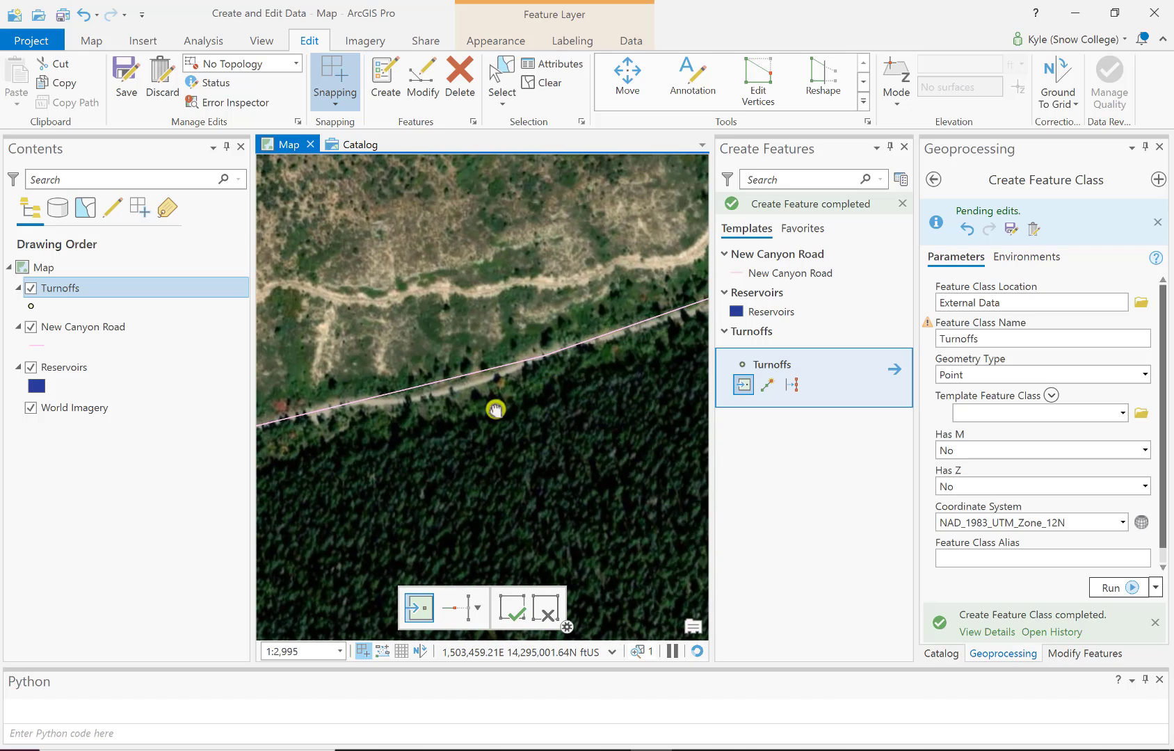
left_click_drag(495, 410, 446, 371)
left_click_drag(599, 332, 519, 341)
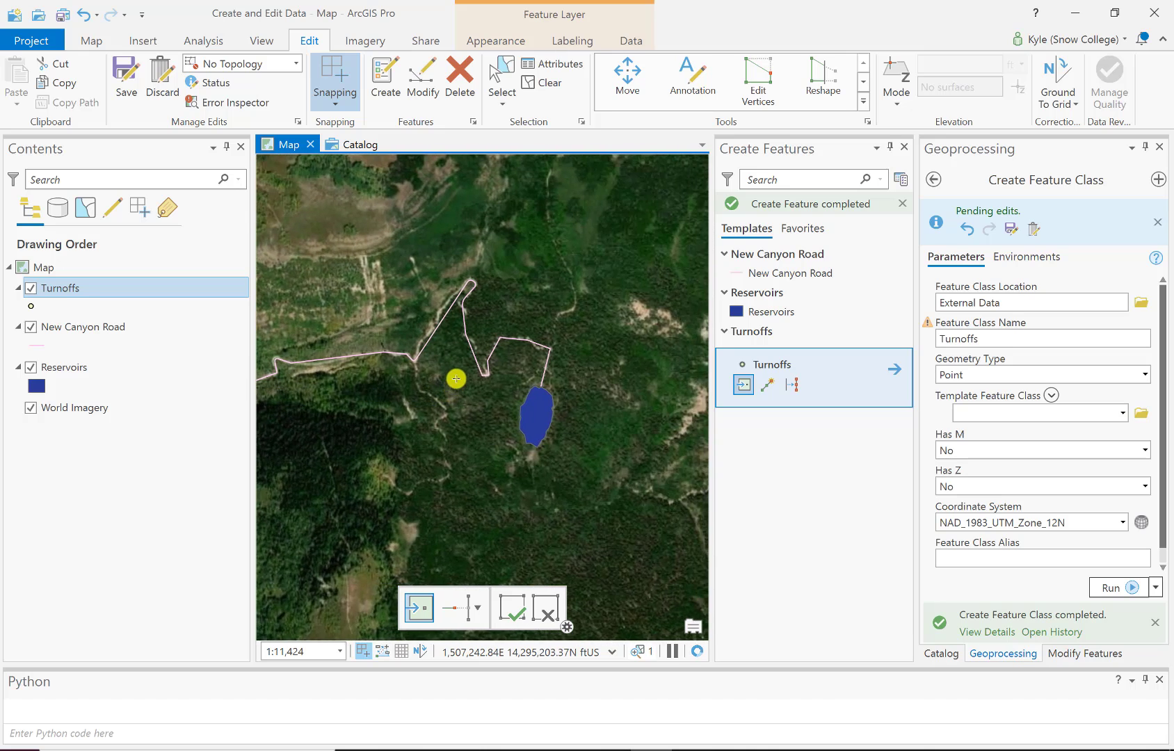
- Add Turnoffs points at the sharp bend where a track continues south and at the last bend just north of the reservoir
scroll(411, 370, "up", 5)
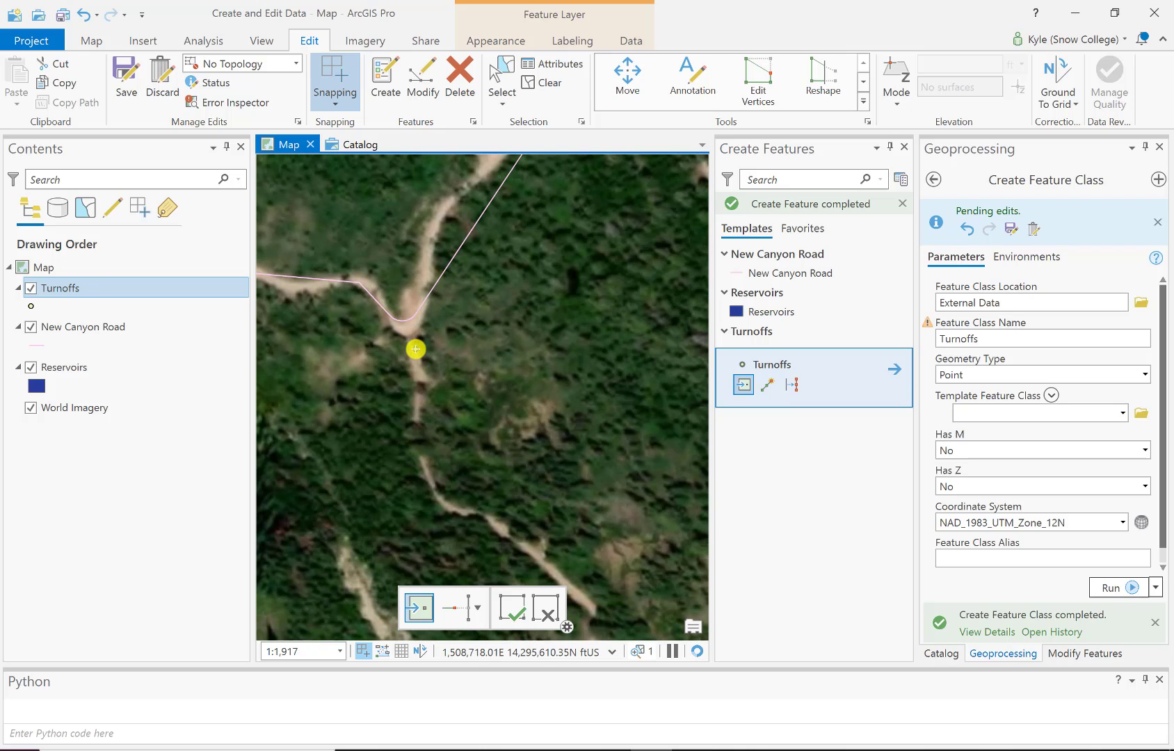
left_click_drag(600, 349, 498, 411)
- Save all edits to the Turnoffs layer and close the Create Features pane
scroll(561, 427, "down", 7)
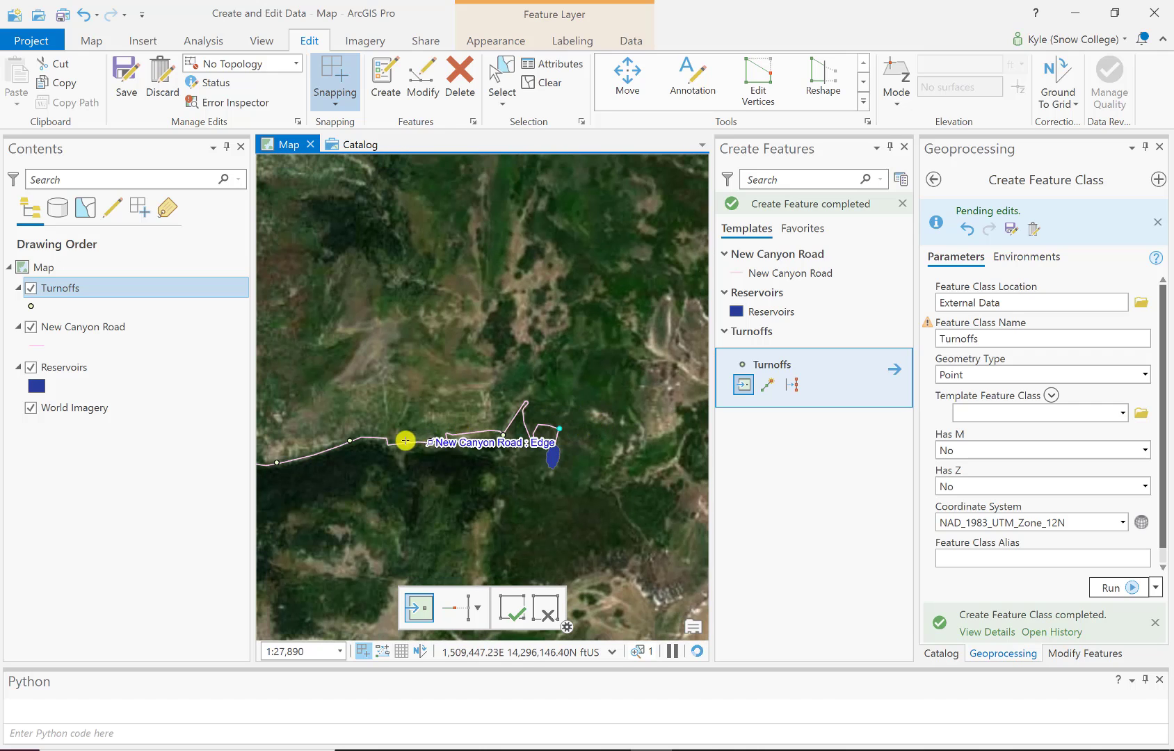
left_click_drag(349, 487, 523, 451)
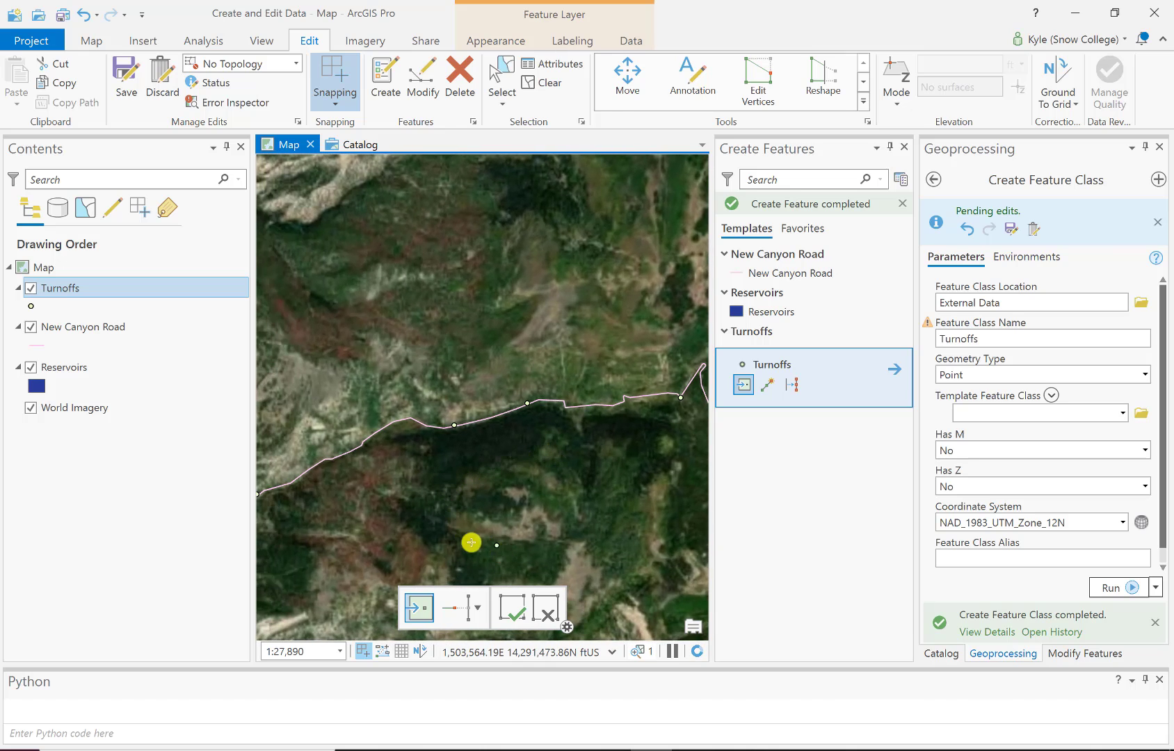
left_click_drag(406, 498, 576, 420)
left_click_drag(477, 467, 555, 417)
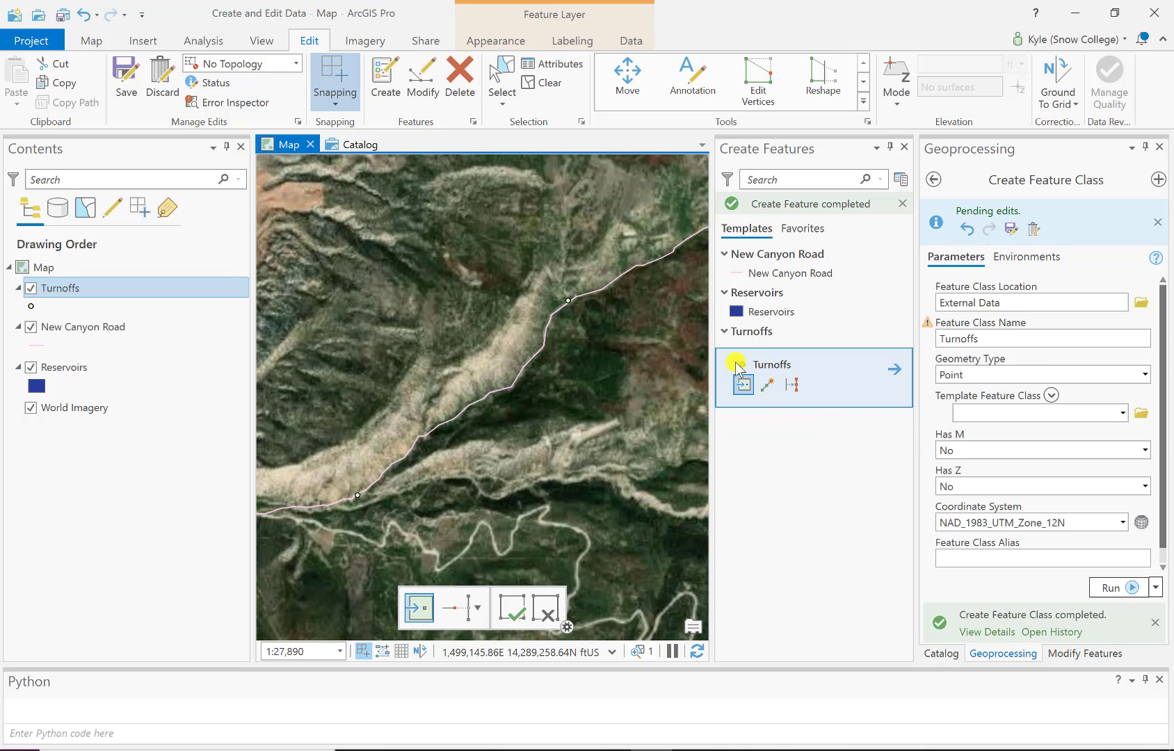
left_click(127, 78)
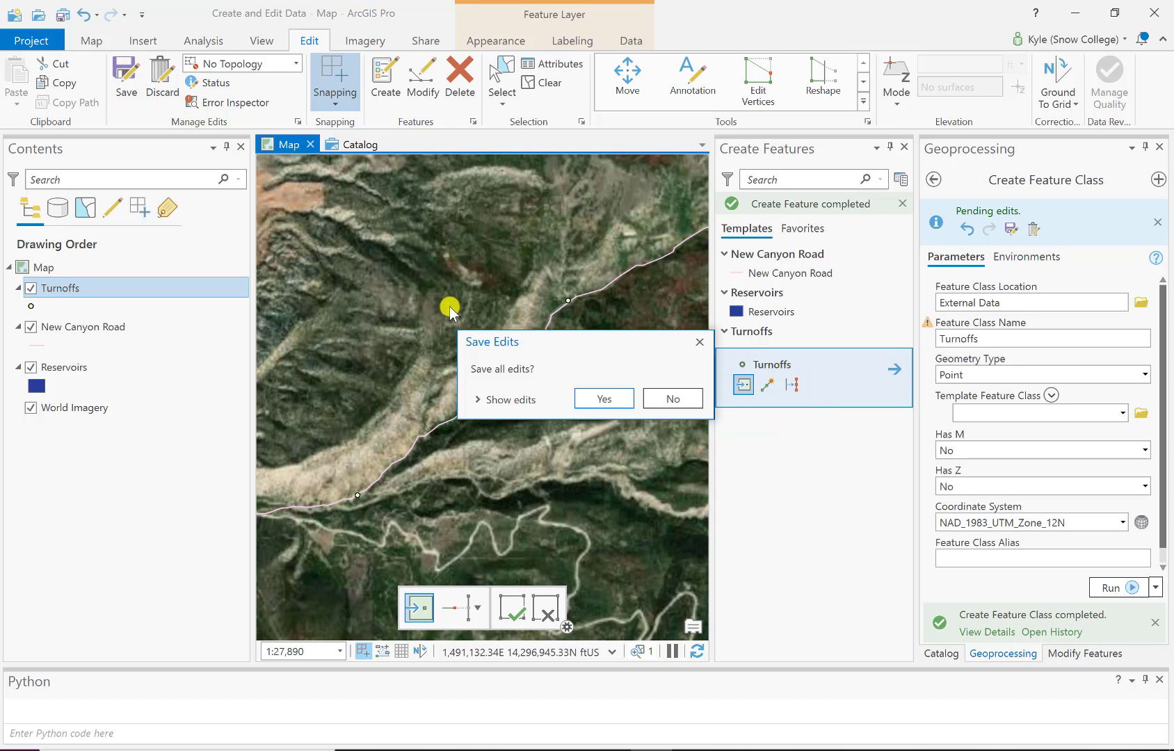
left_click(602, 398)
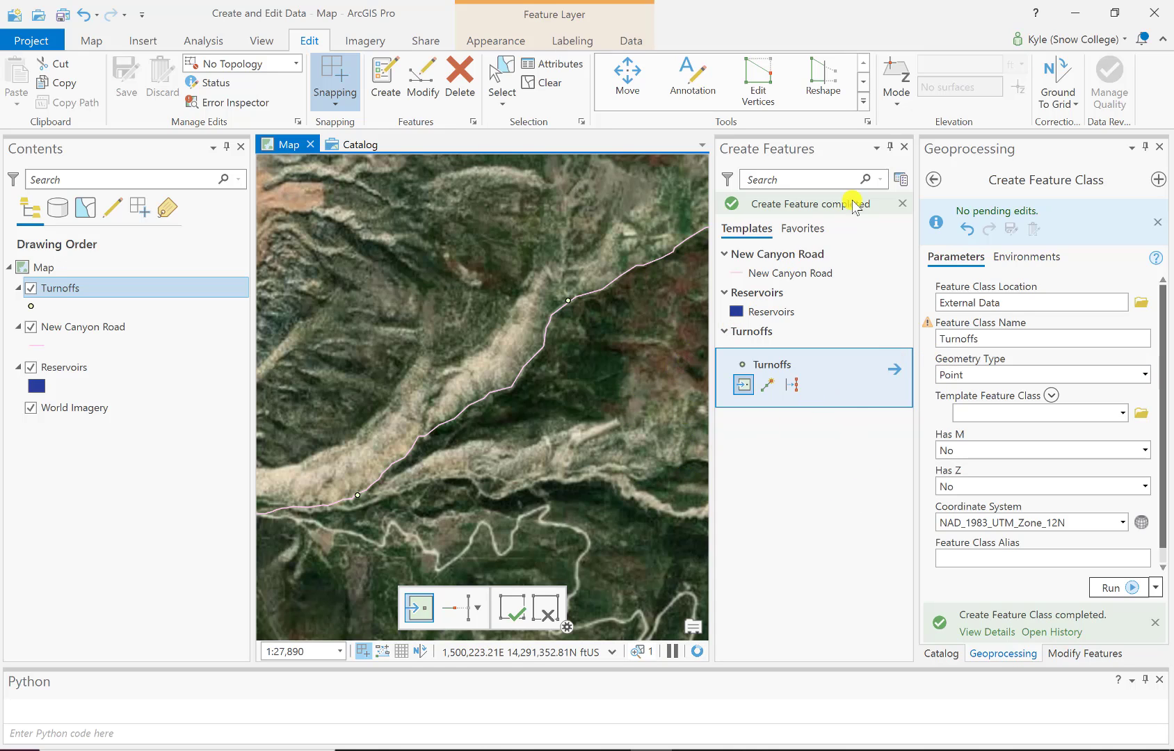
left_click(905, 147)
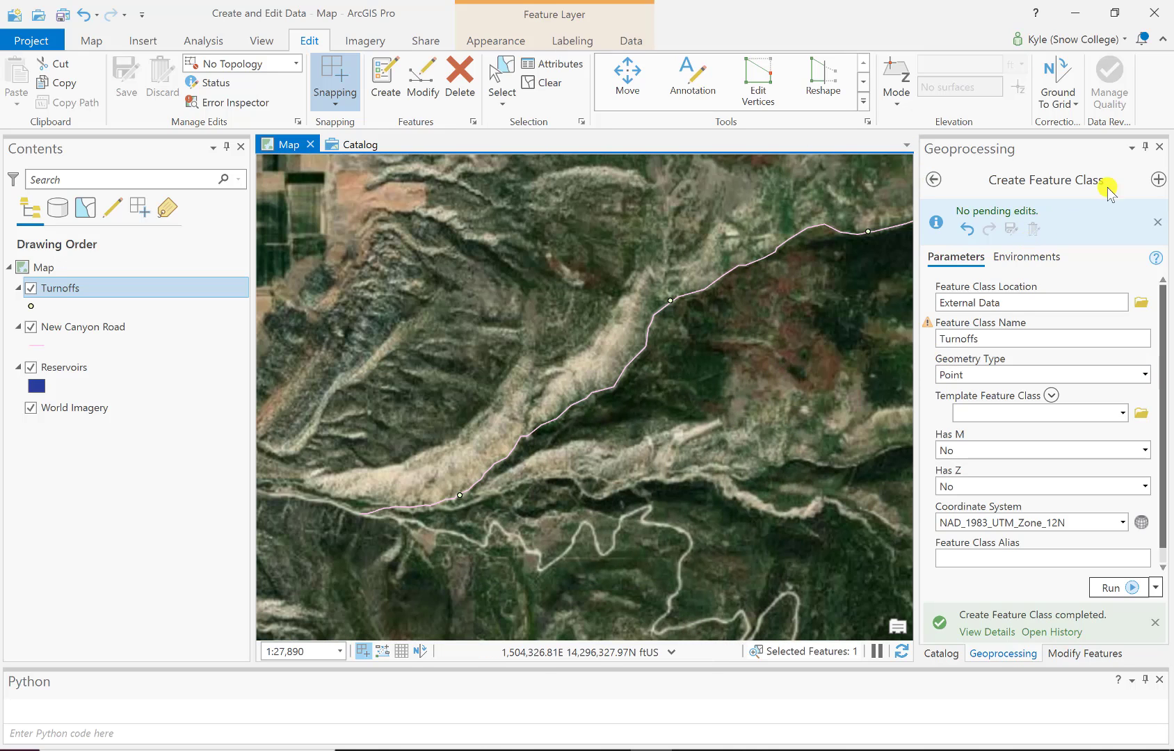
- Find the Generate Points Along Lines tool by searching for "points along line" and set New Canyon Road as its input features
left_click(934, 180)
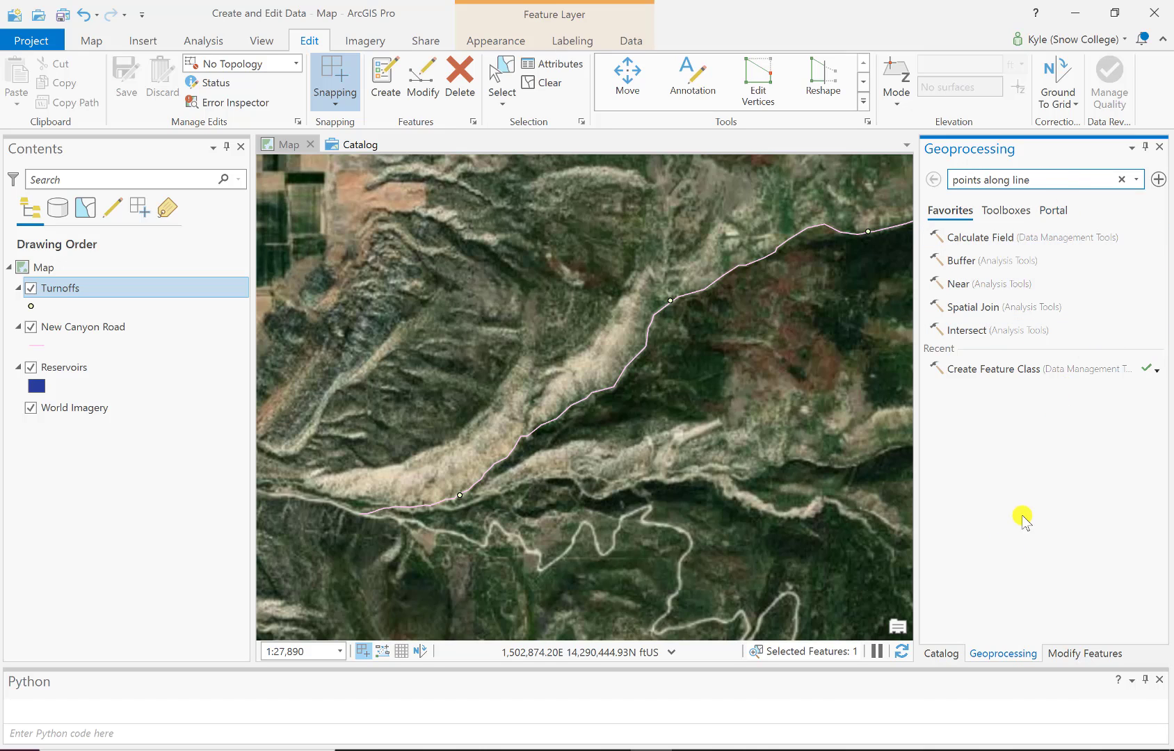
key("Return")
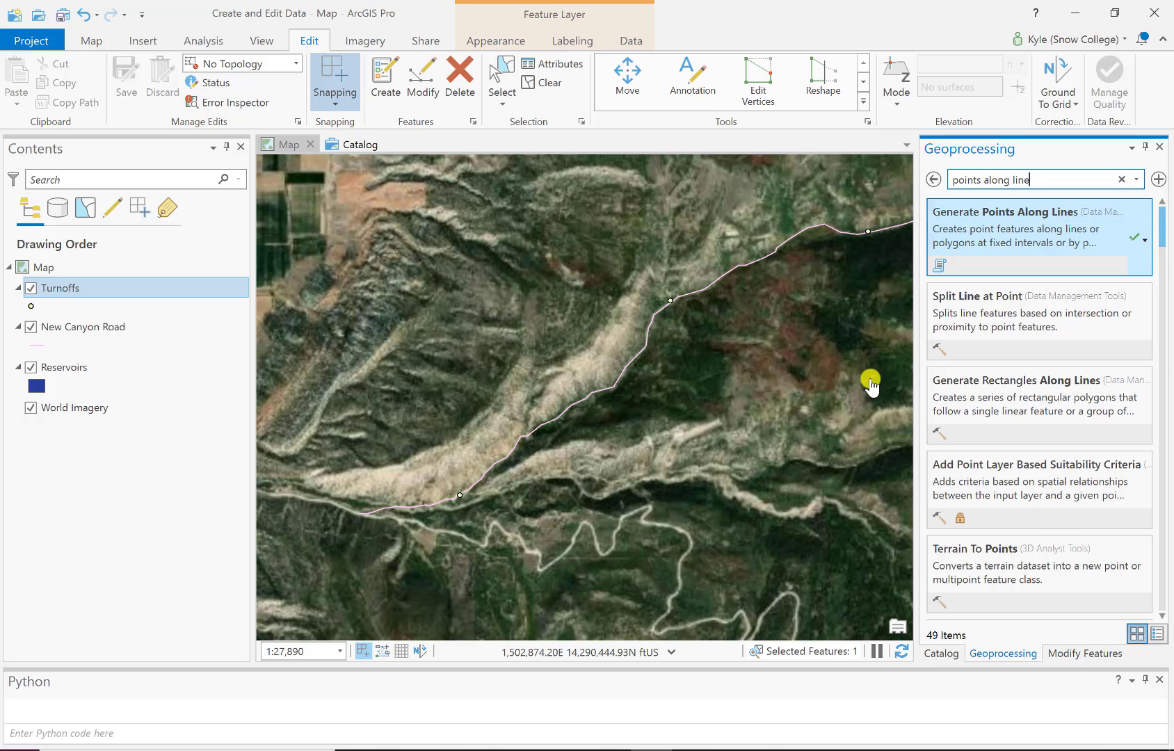
left_click(1025, 217)
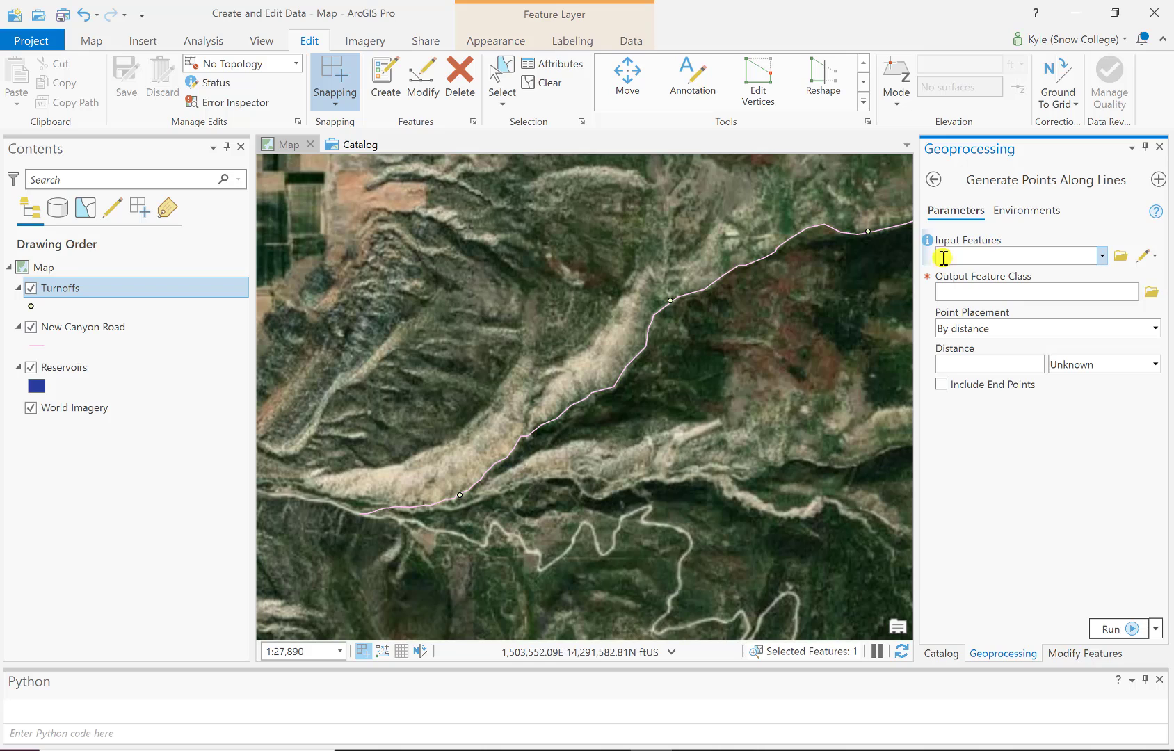
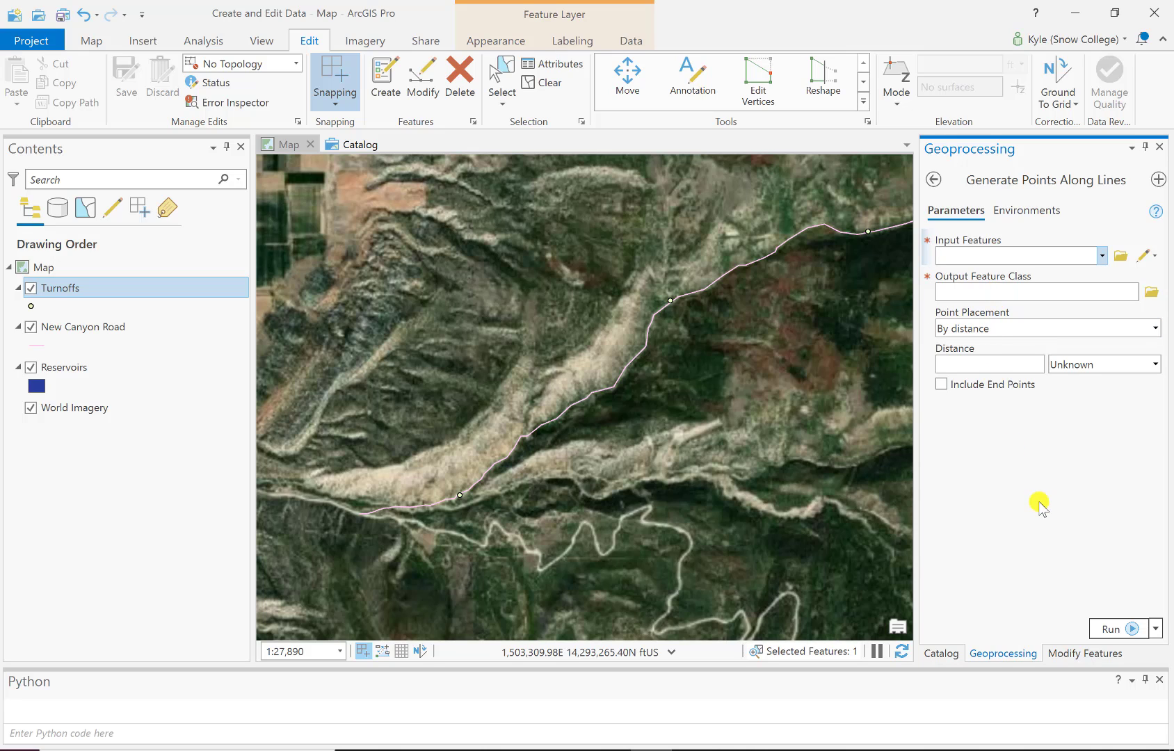
left_click(1105, 257)
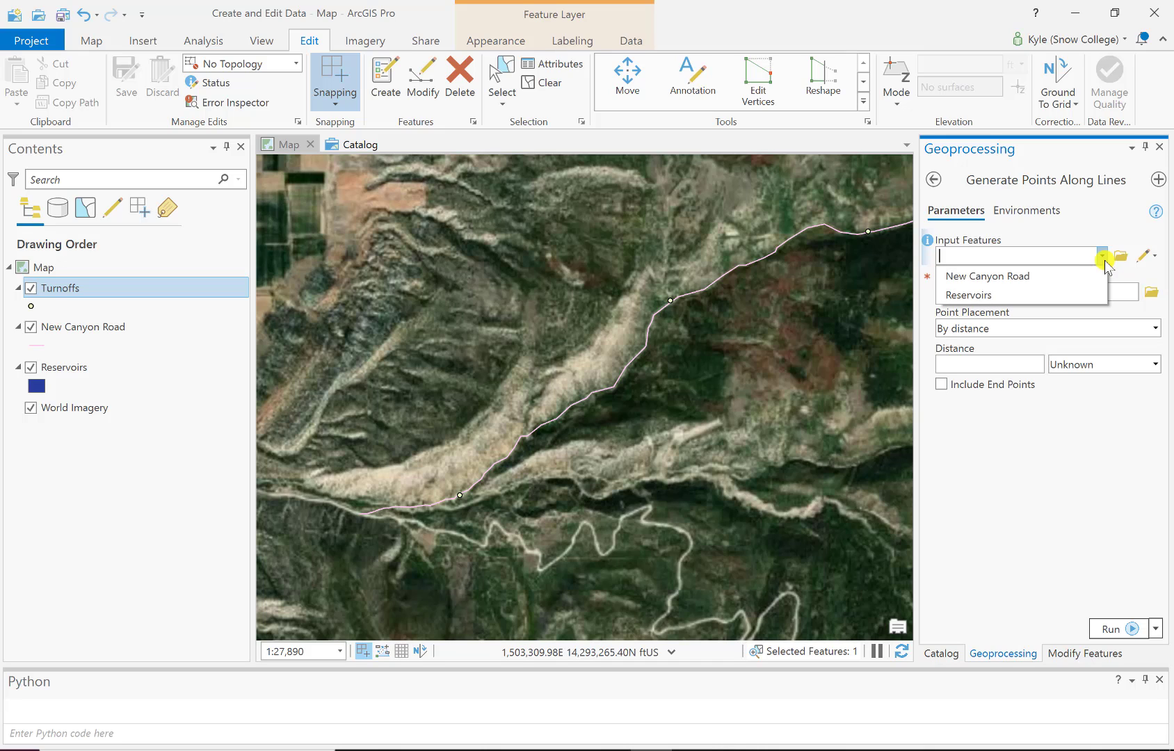
left_click(1023, 276)
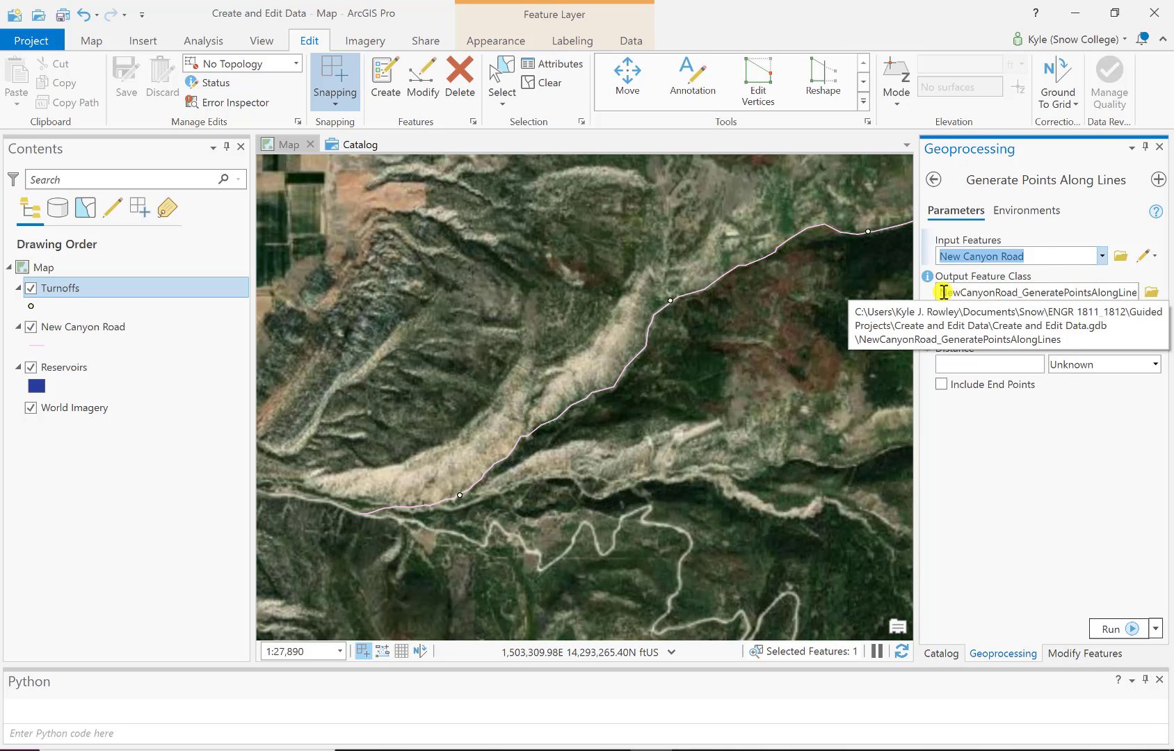
- Name the output feature class quarter_Mile_Markers in the project geodatabase
left_click_drag(943, 293, 1168, 296)
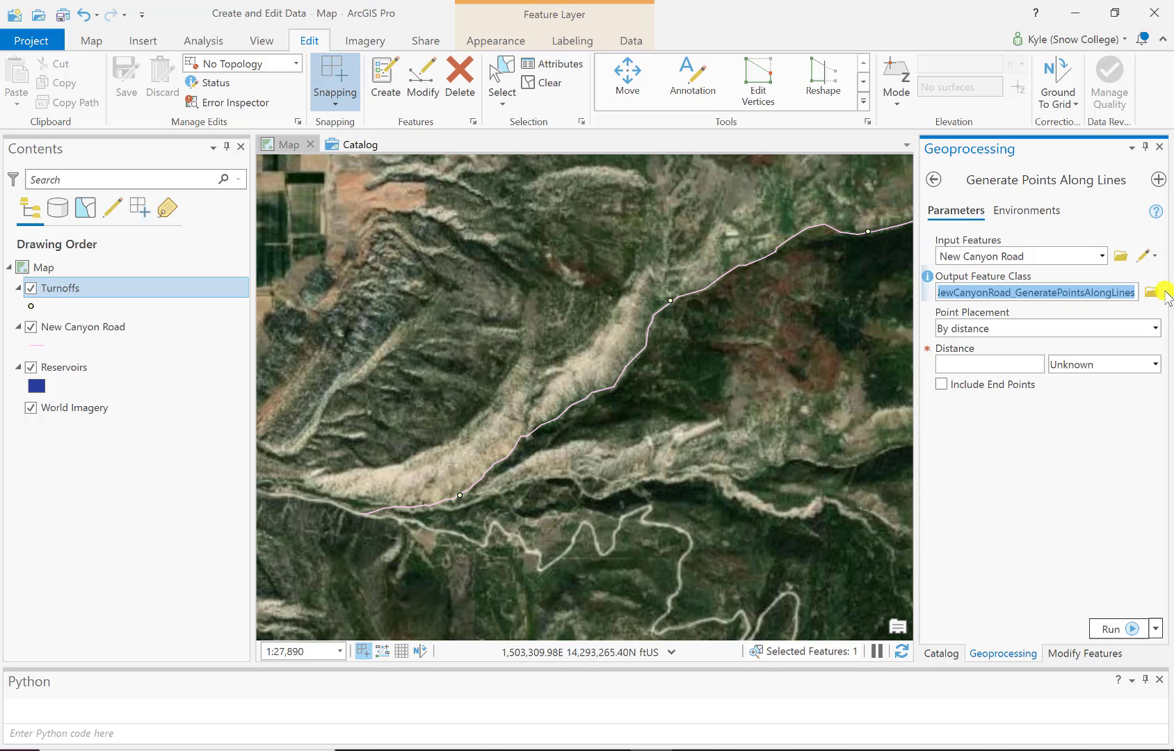
key("BackSpace")
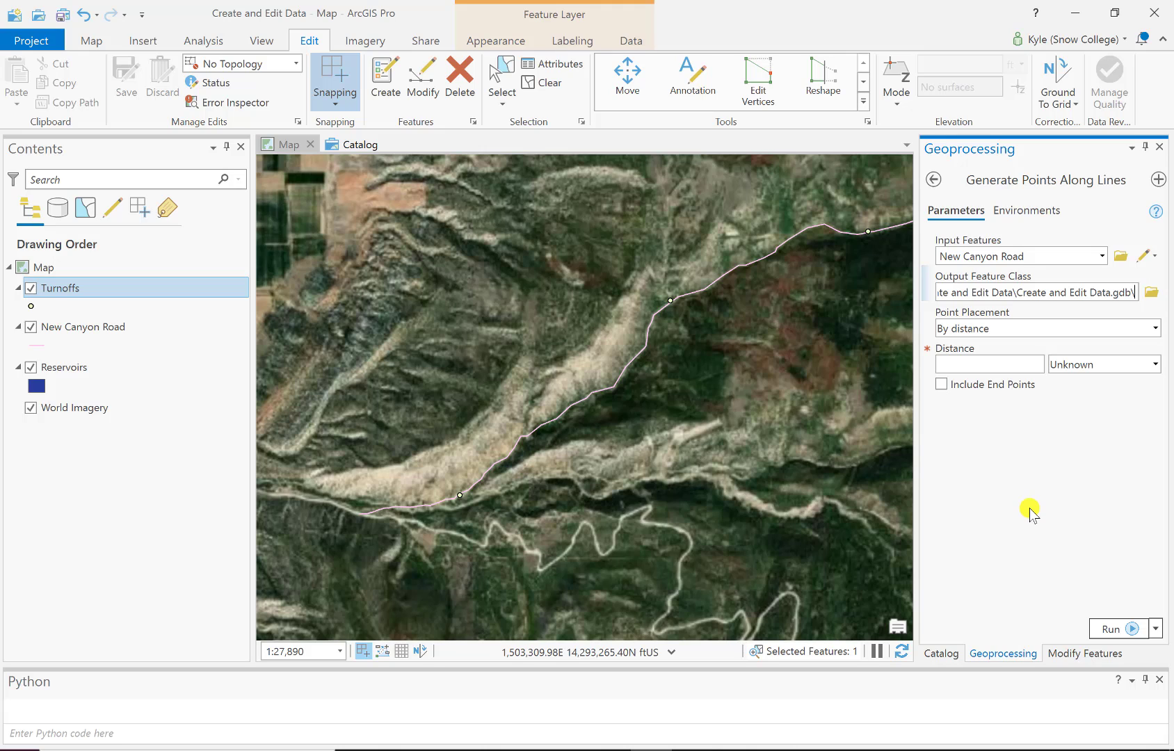
type("quarter")
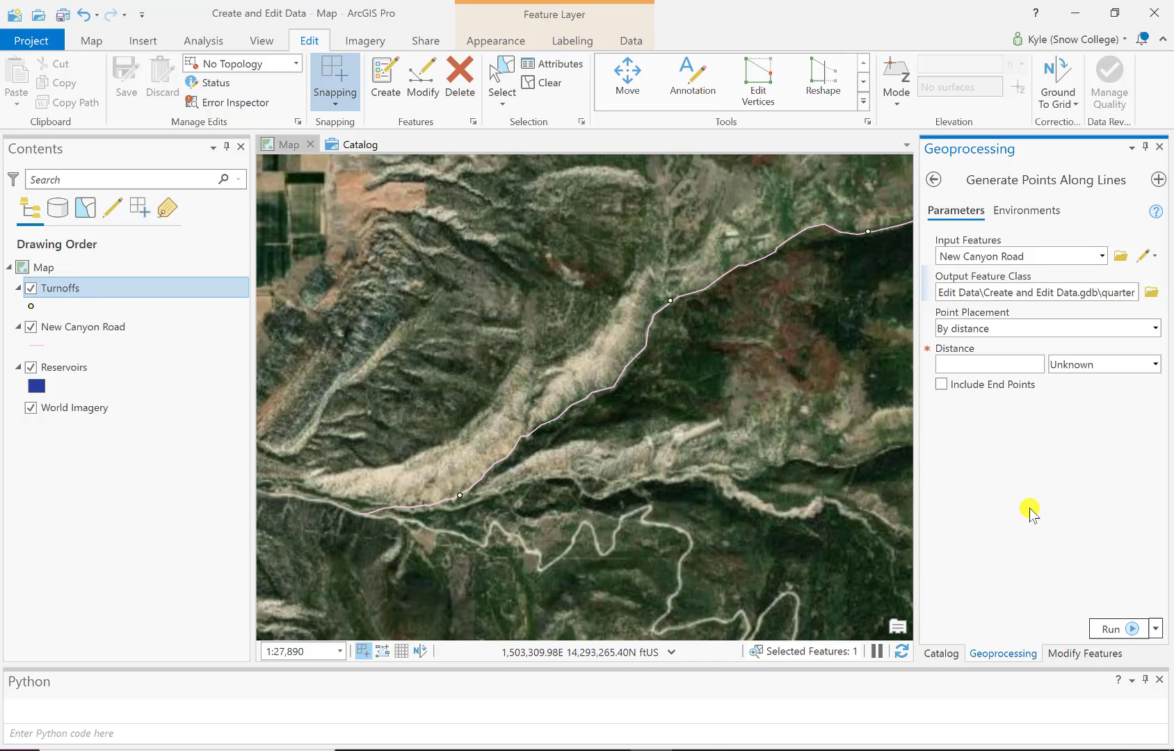
type("_Mile")
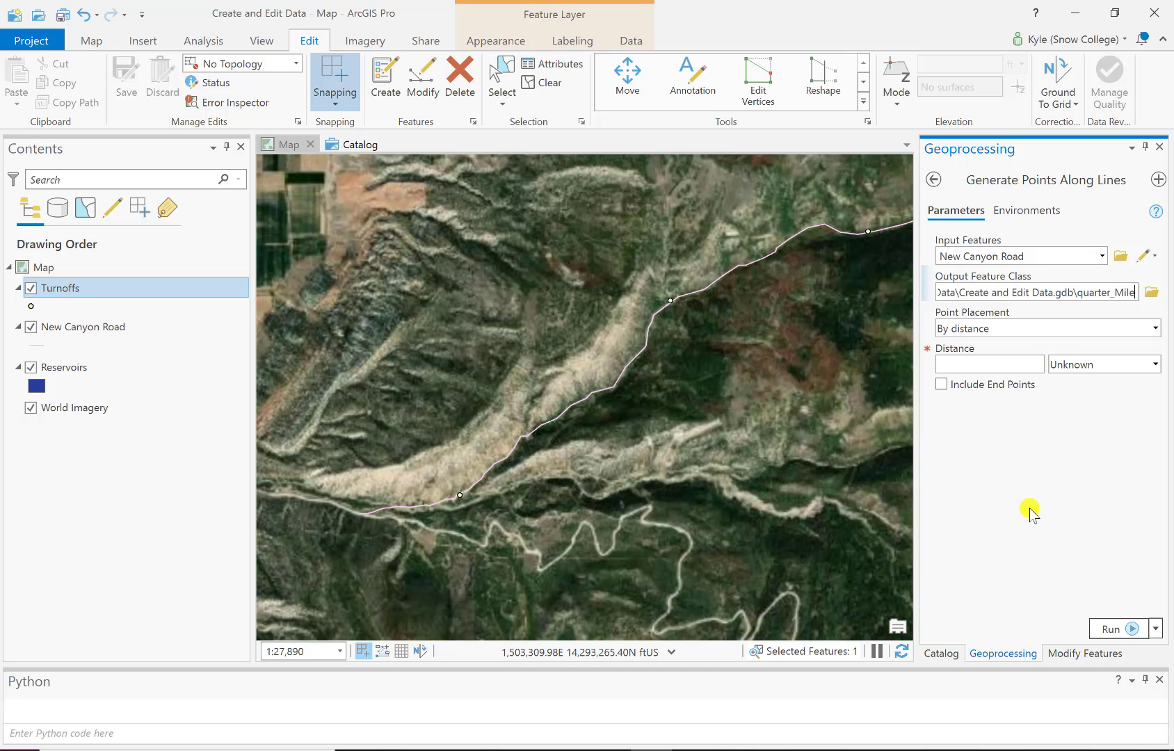
type("_Markers")
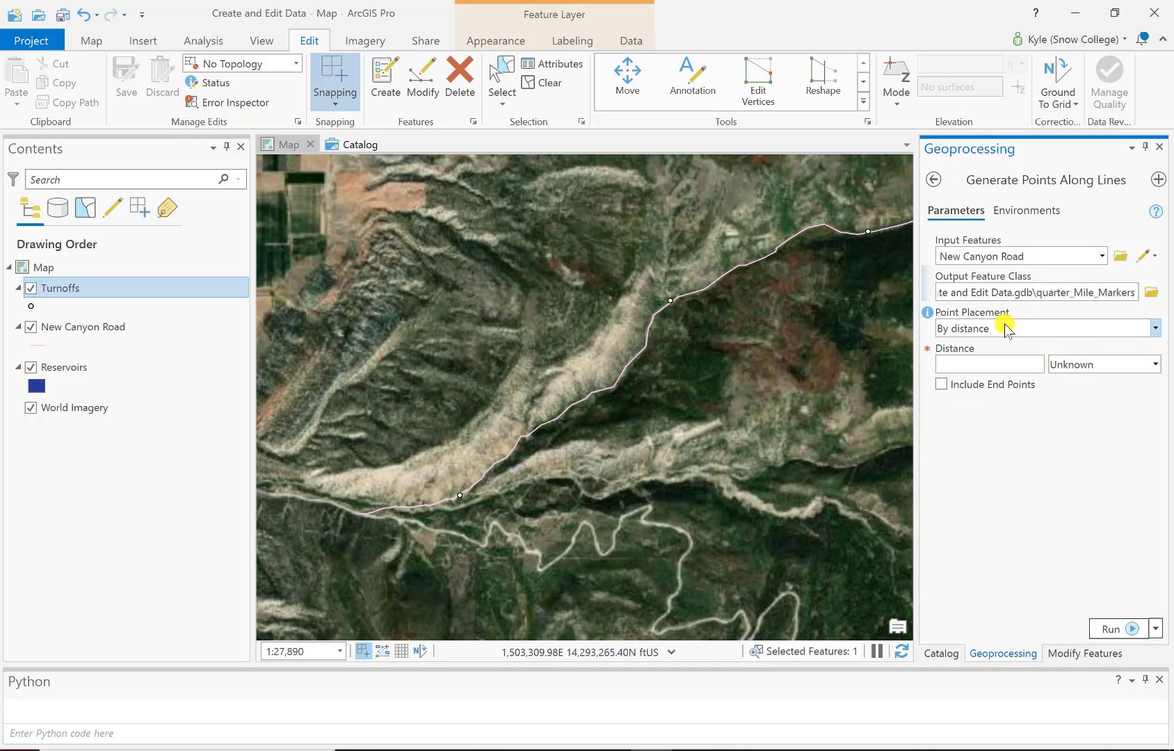
- Set the point spacing to 0.25 miles and generate the points along New Canyon Road
left_click(989, 360)
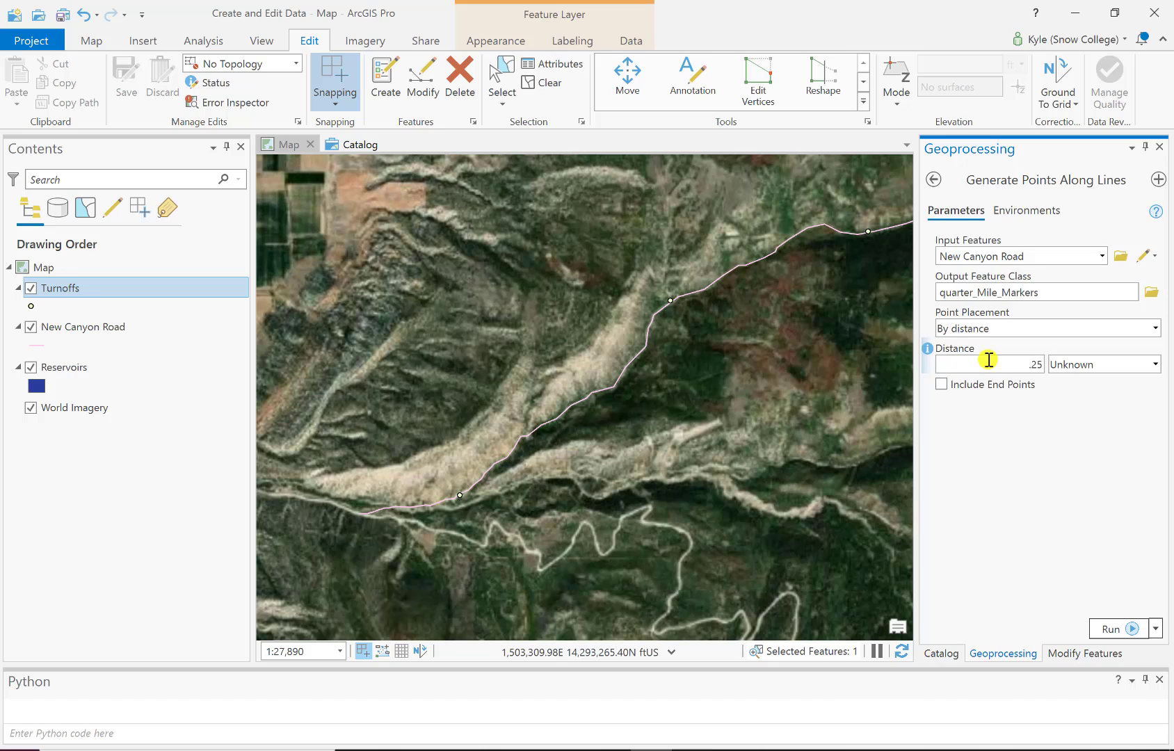
left_click(1154, 364)
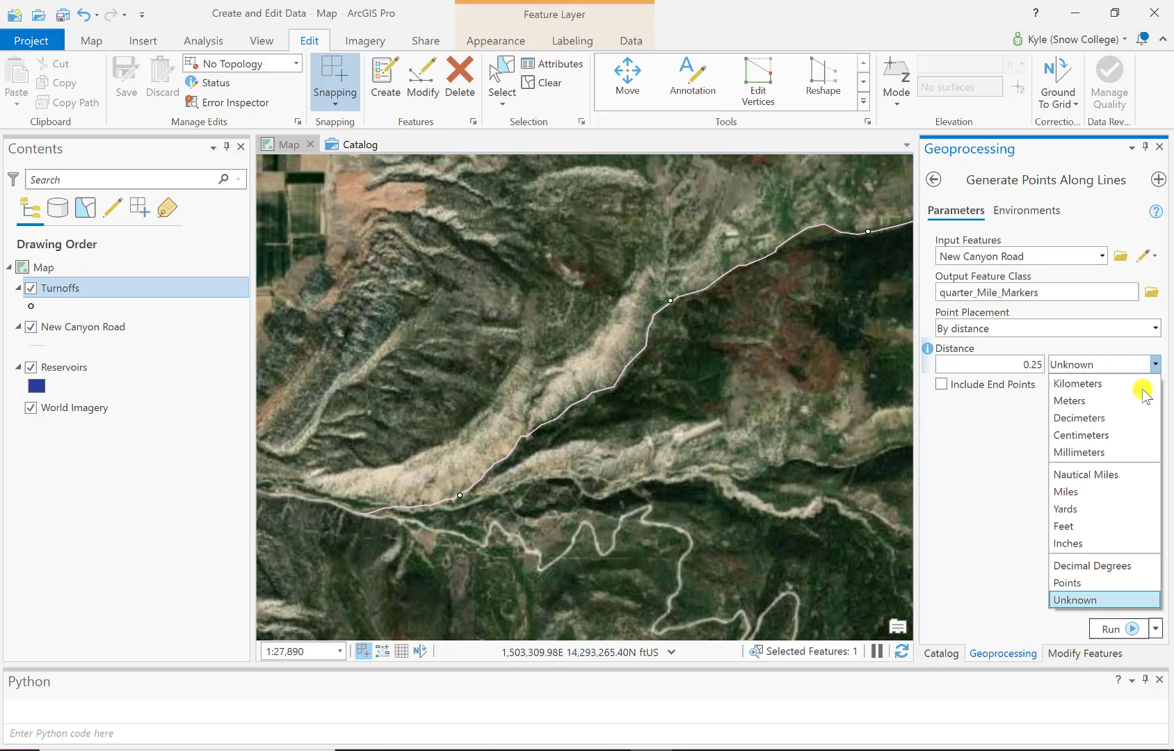
left_click(1084, 491)
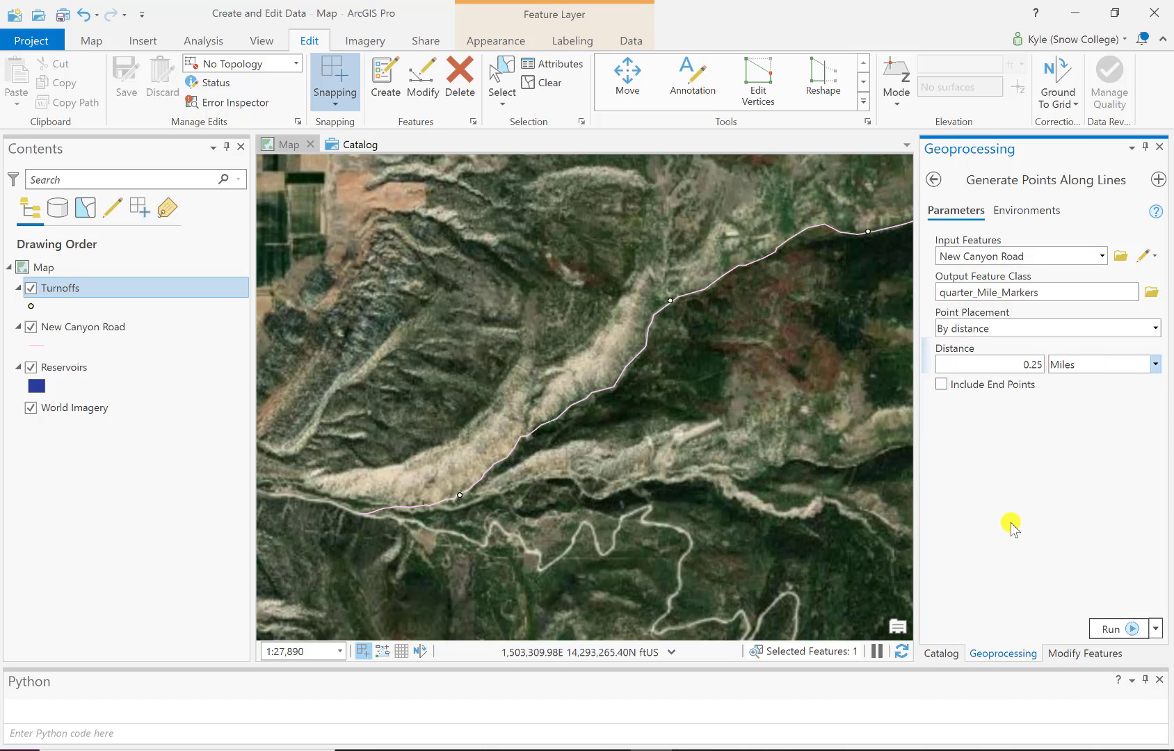
left_click(1114, 629)
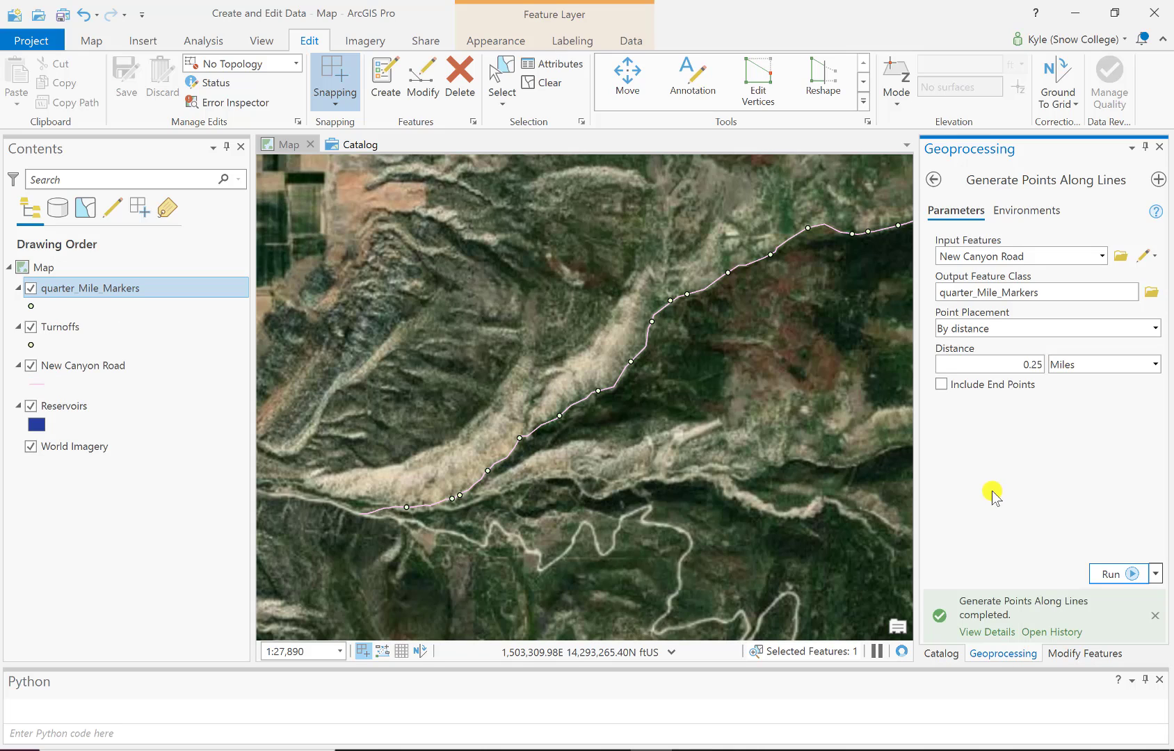
- Recolor the quarter_Mile_Markers point symbol bright red and apply the change
left_click(42, 309)
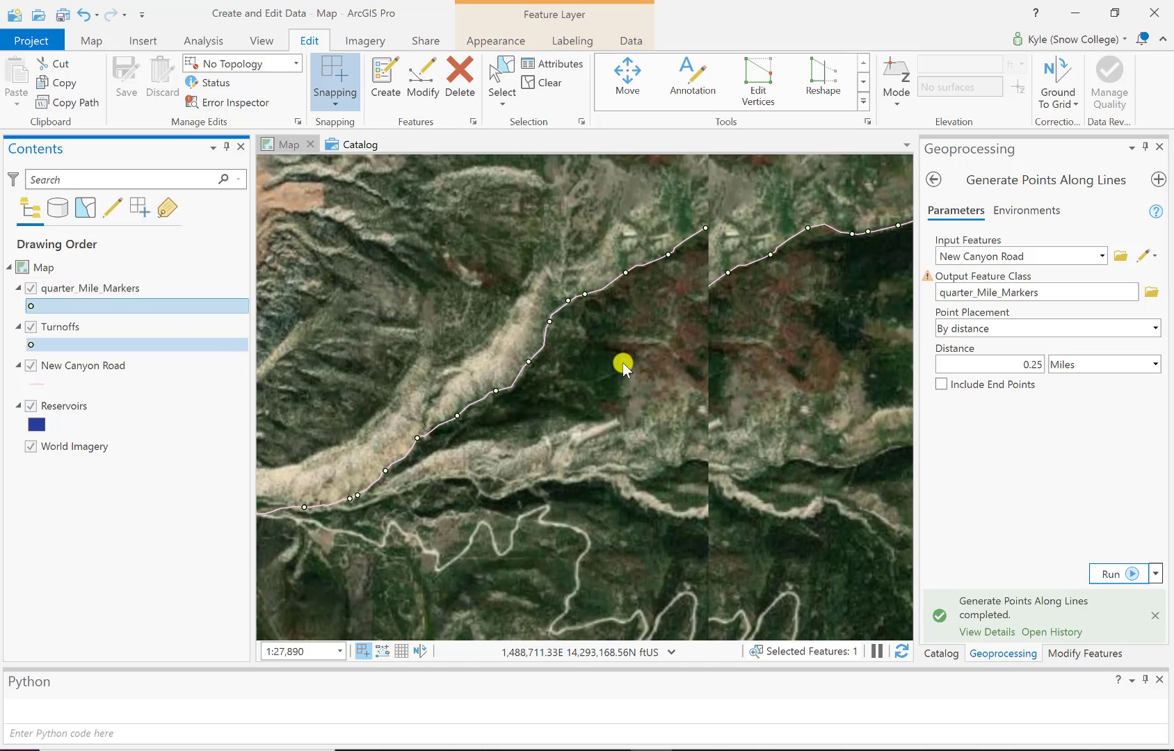
left_click(821, 327)
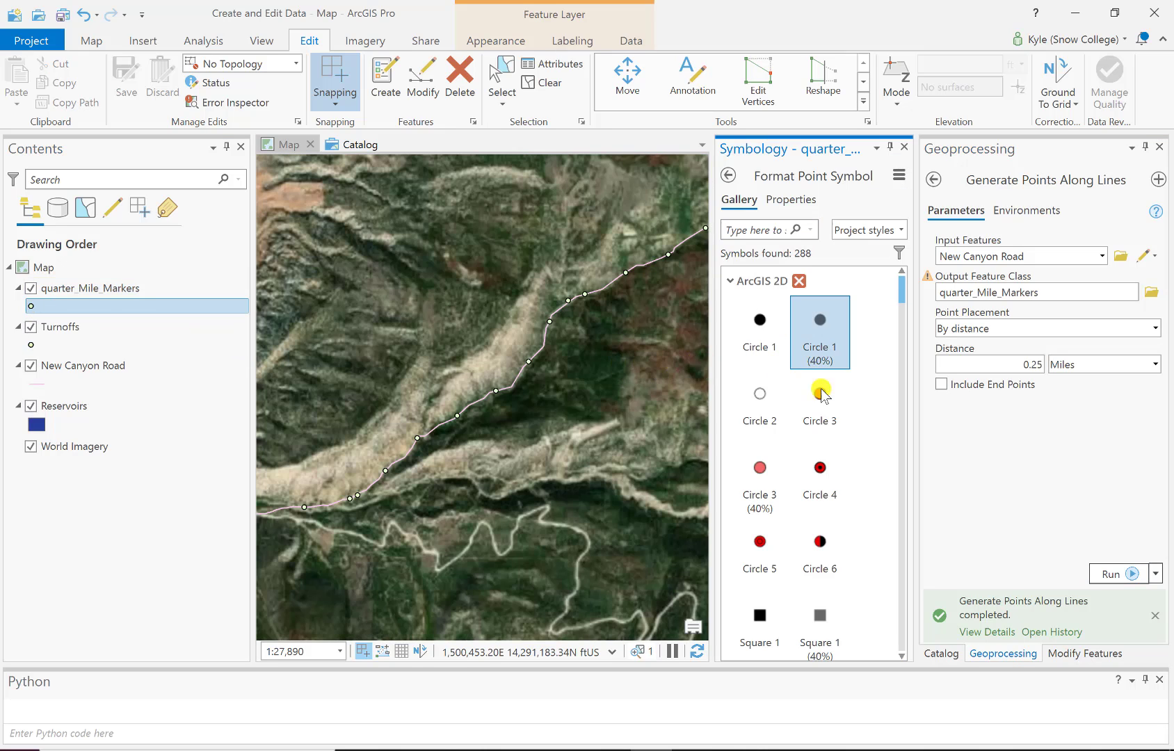
left_click(791, 200)
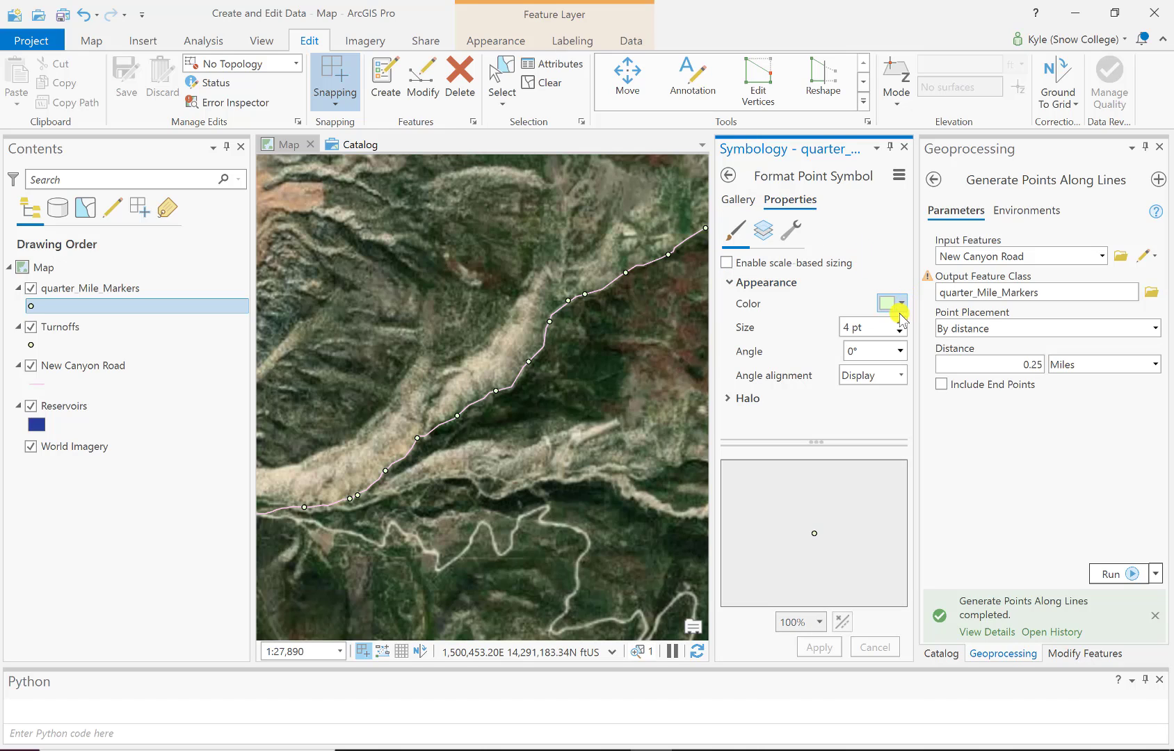
left_click(903, 305)
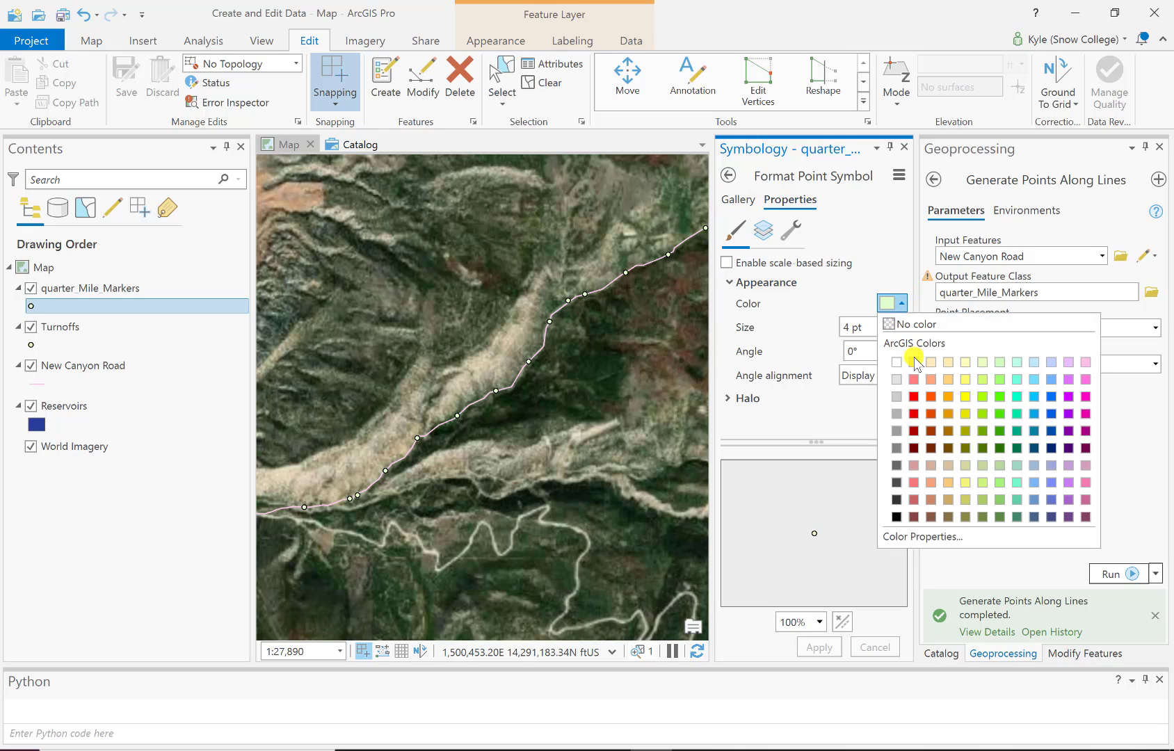
left_click(909, 397)
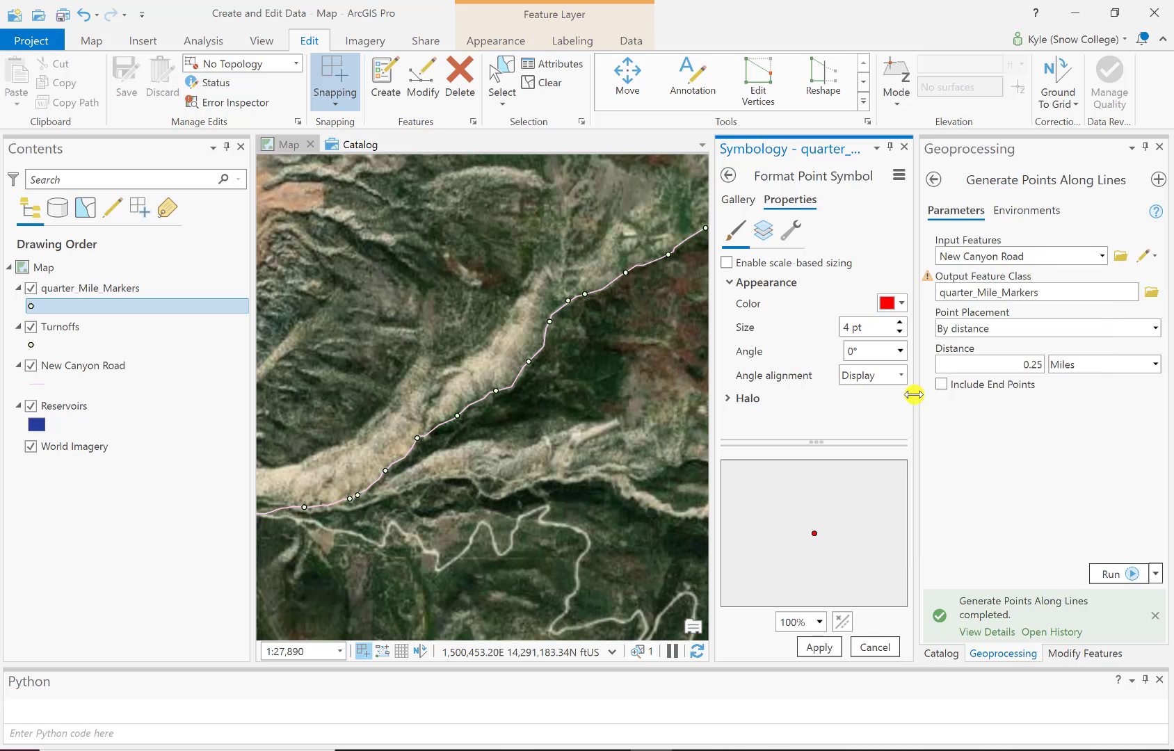
left_click(819, 648)
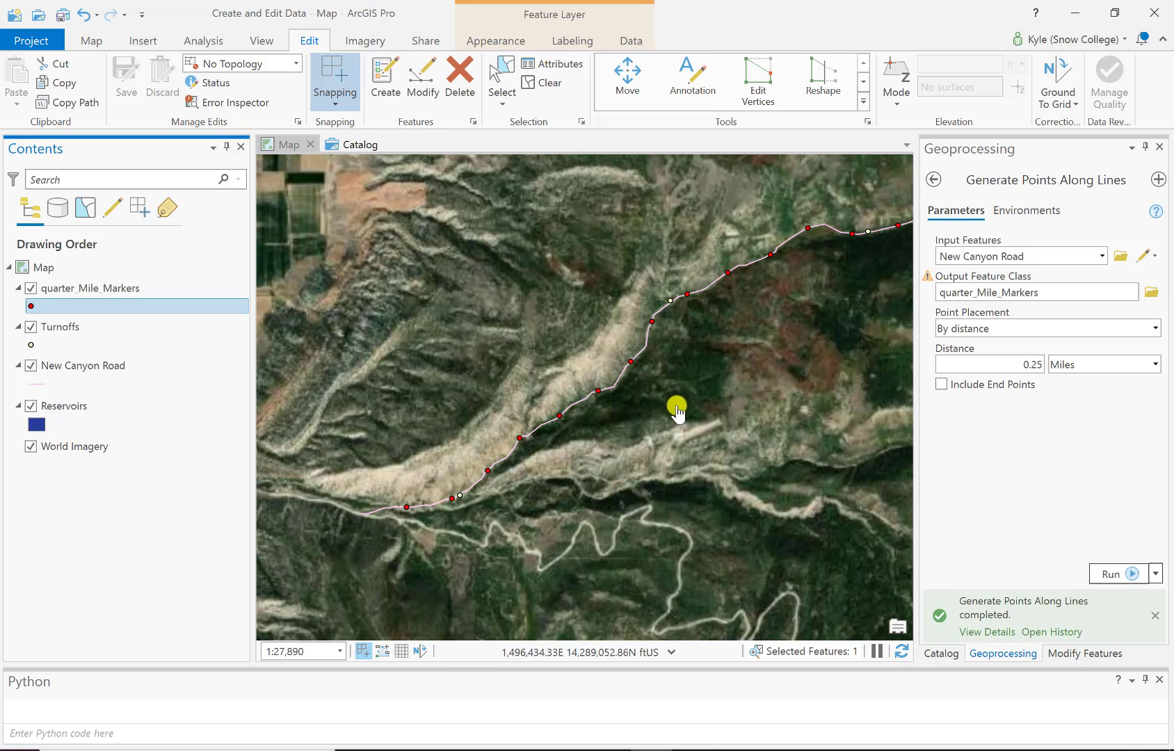
- Examine the placement of the quarter-mile markers along the whole canyon road, from its lower end up to the reservoir
left_click(723, 337)
left_click_drag(739, 325, 574, 426)
left_click_drag(763, 392, 553, 388)
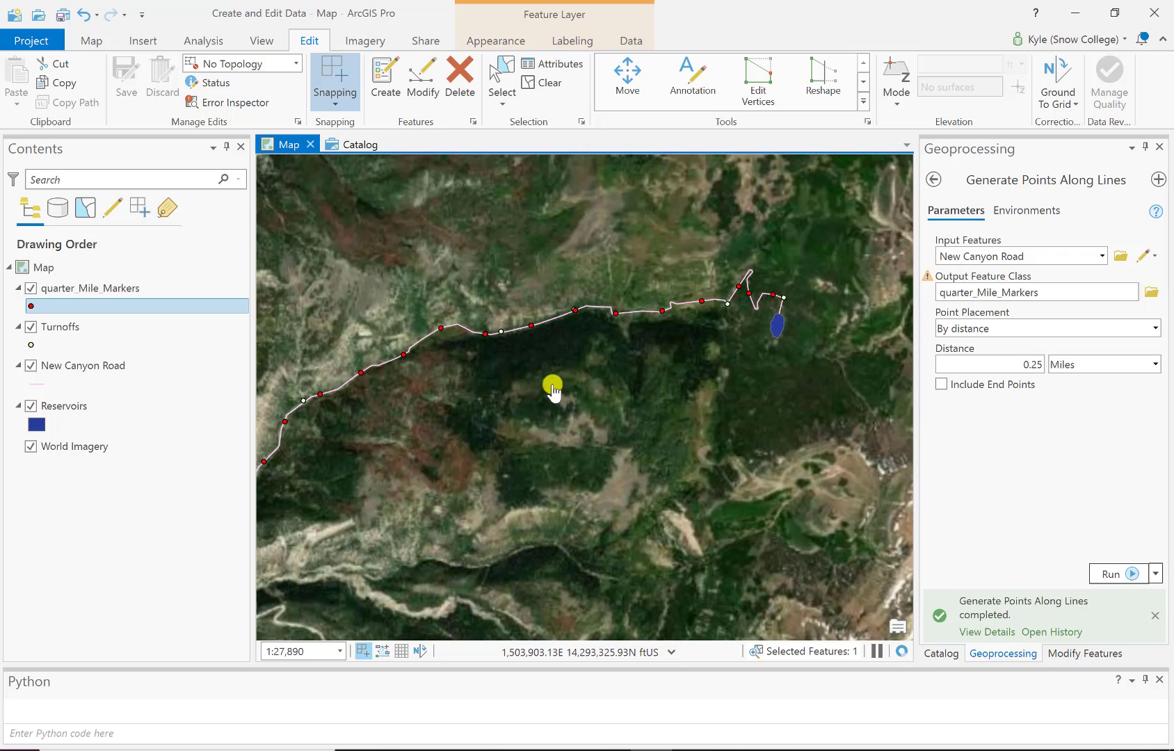
left_click_drag(707, 388, 637, 383)
left_click_drag(818, 320, 824, 319)
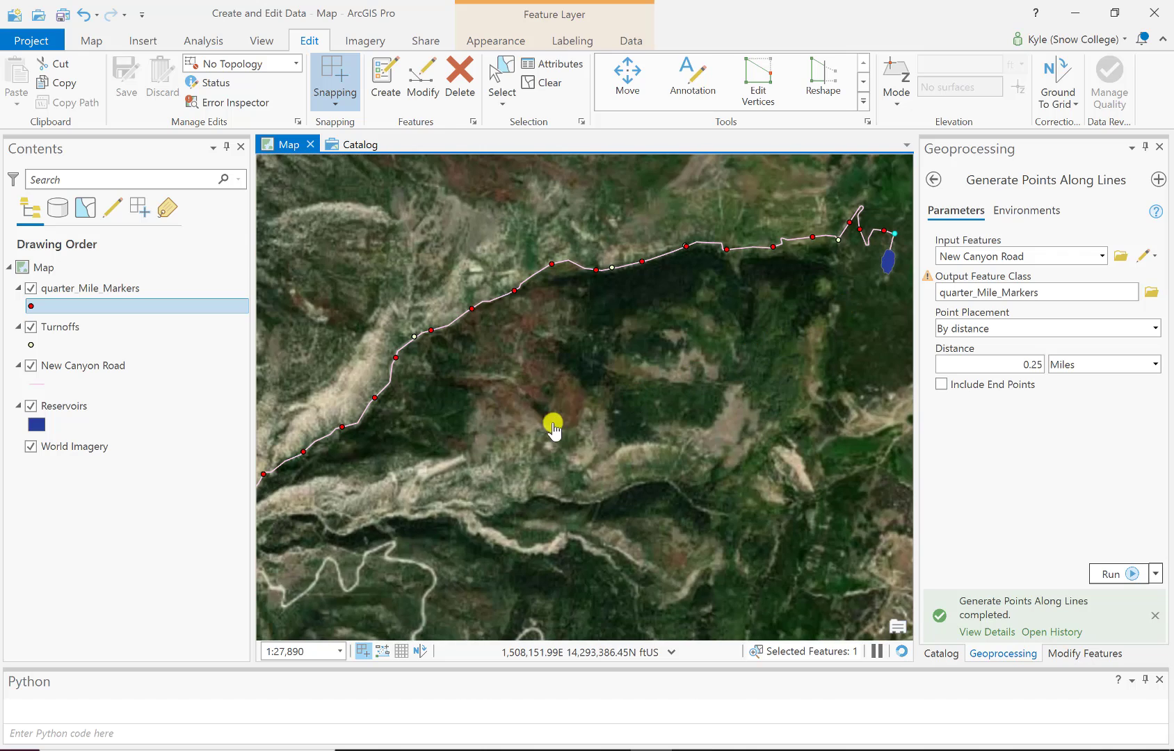
left_click_drag(596, 376, 792, 260)
left_click_drag(565, 389, 694, 388)
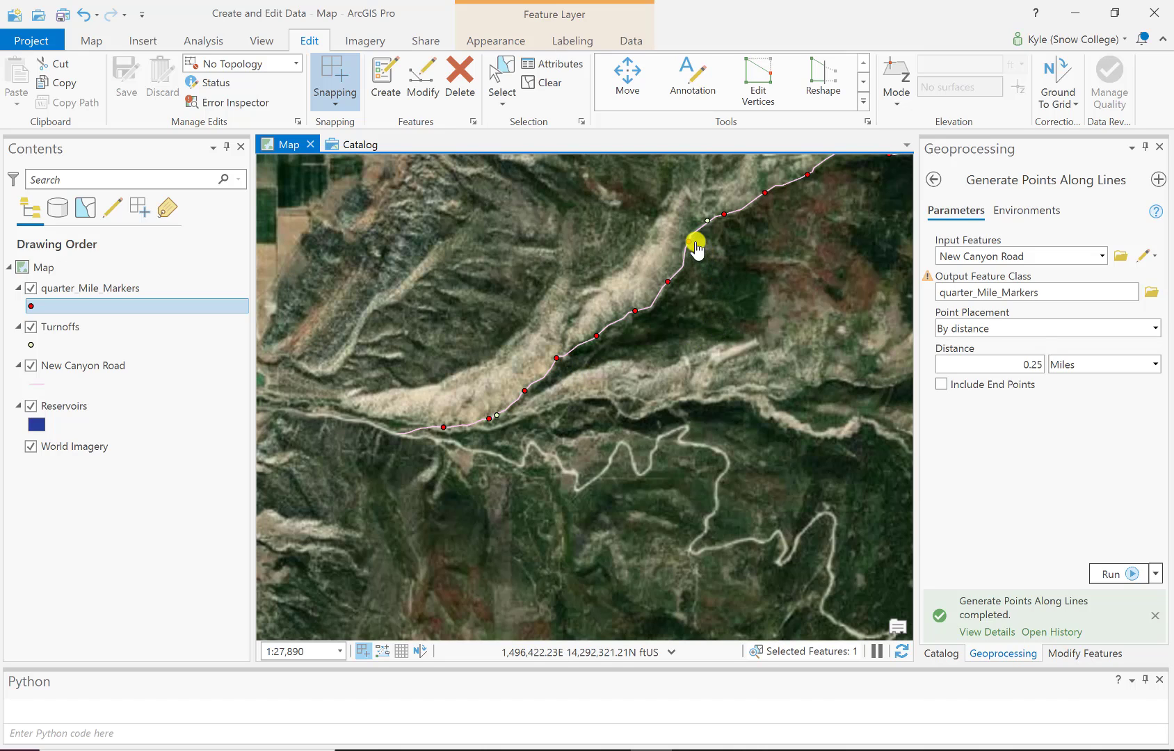
left_click_drag(747, 305, 734, 394)
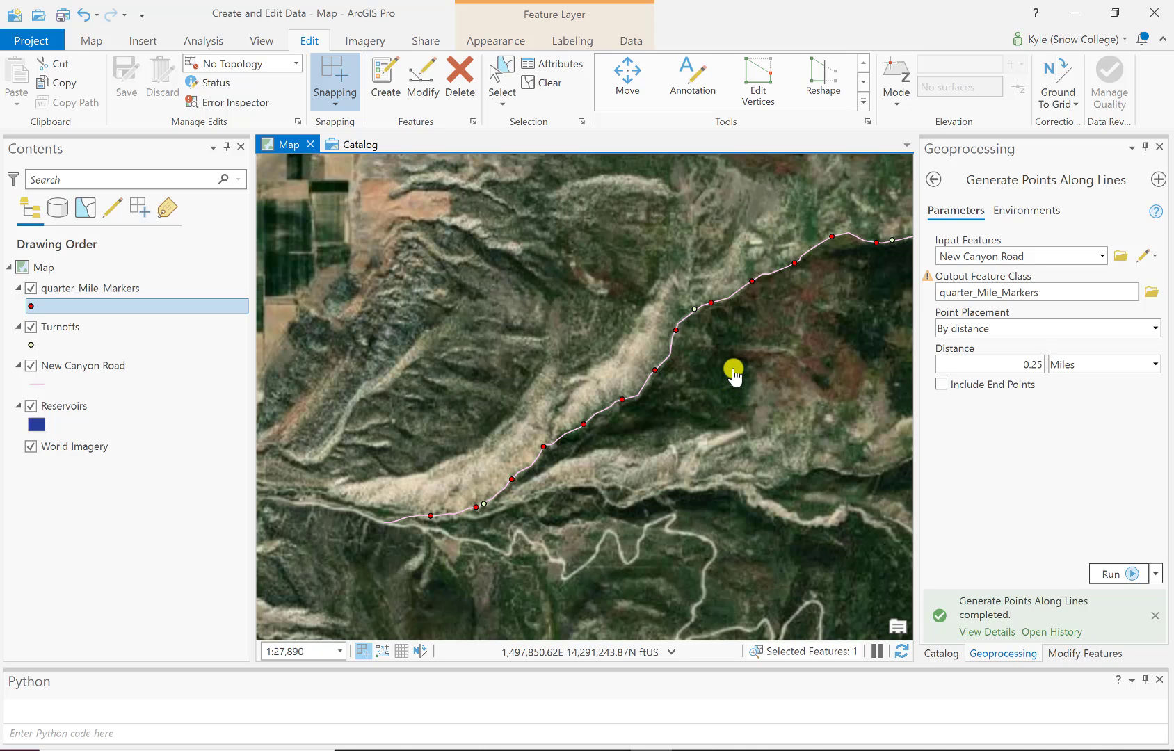
left_click_drag(758, 327, 615, 426)
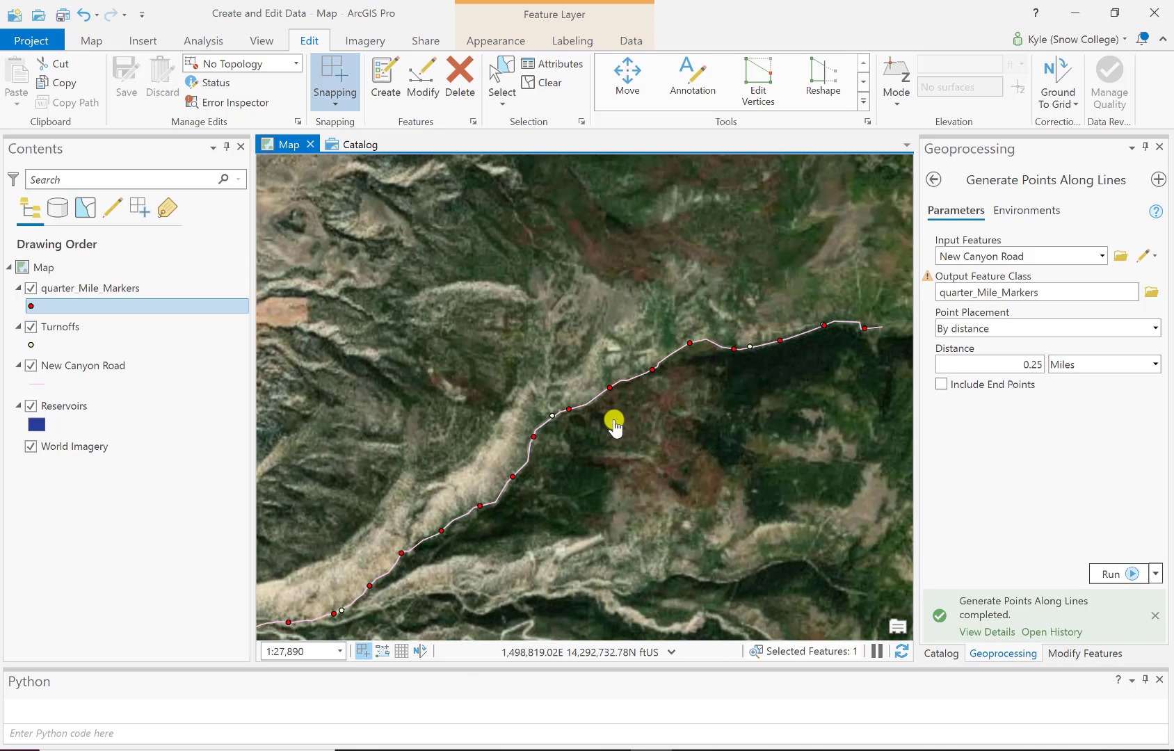
left_click_drag(761, 432, 629, 439)
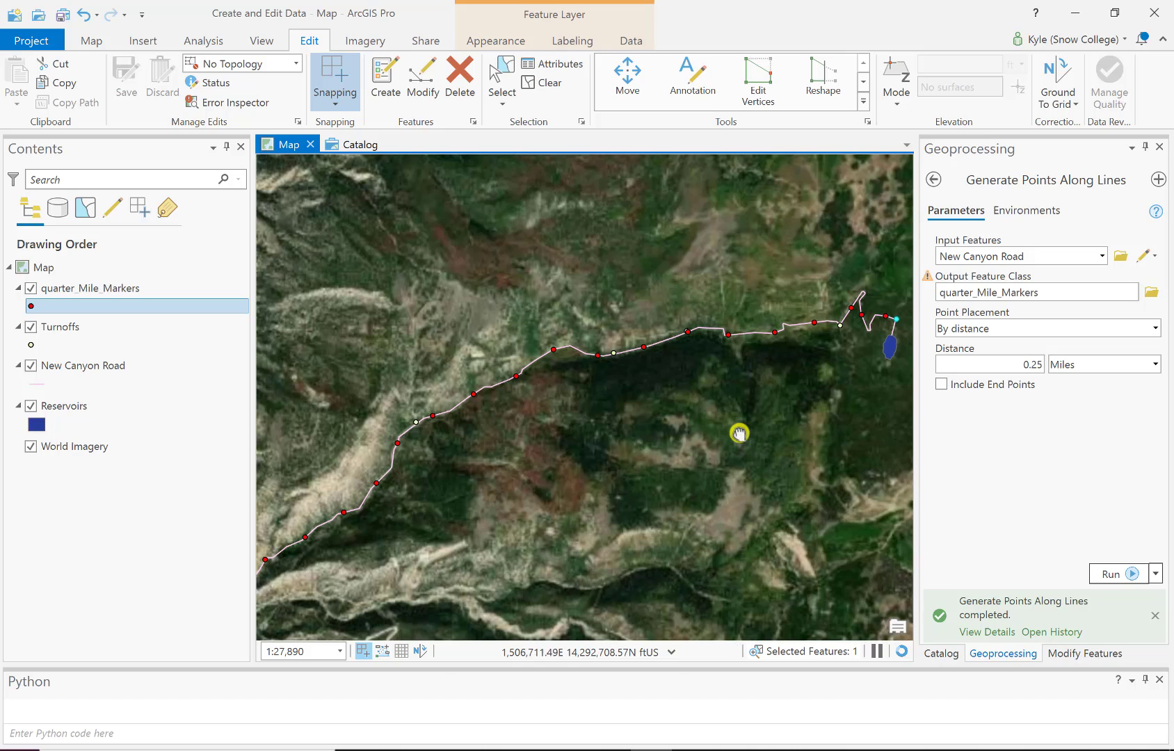